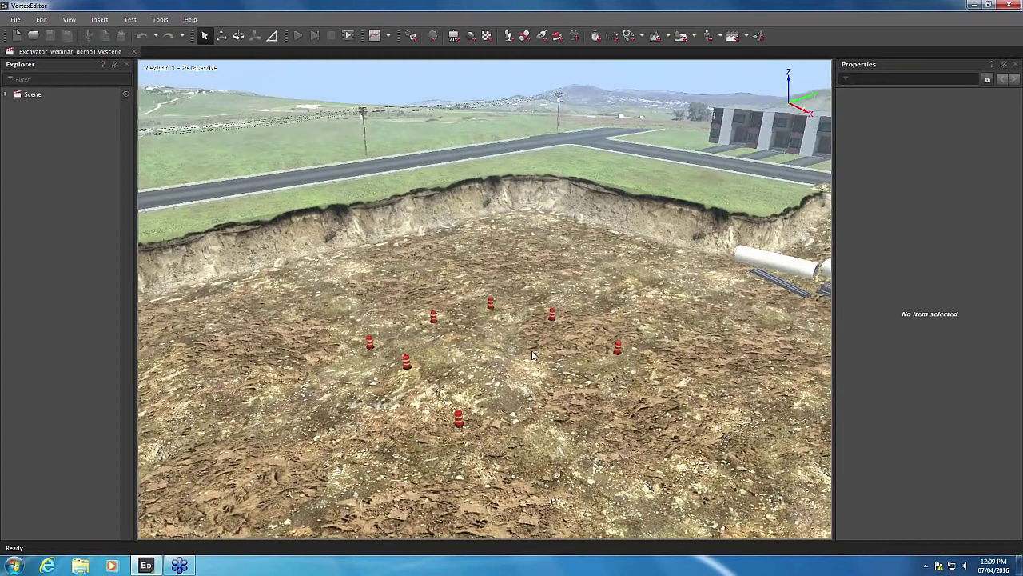
Step: Examine the excavation pit and the area of ground marked out by the traffic barrels
{"action": "scroll", "coordinate": [534, 356], "scroll_direction": "up", "scroll_amount": 2}
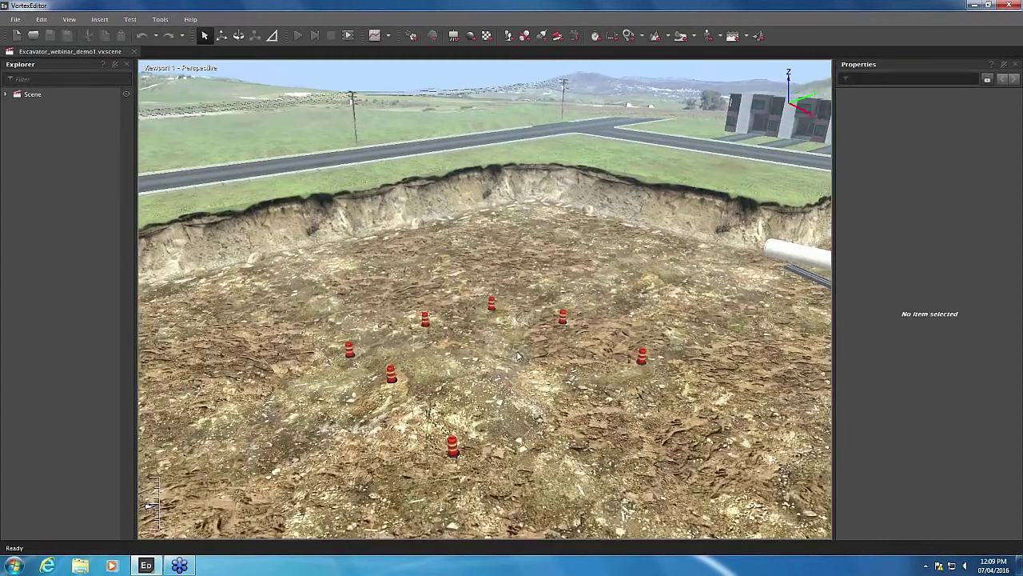
{"action": "scroll", "coordinate": [496, 376], "scroll_direction": "up", "scroll_amount": 2}
{"action": "scroll", "coordinate": [496, 375], "scroll_direction": "down", "scroll_amount": 2}
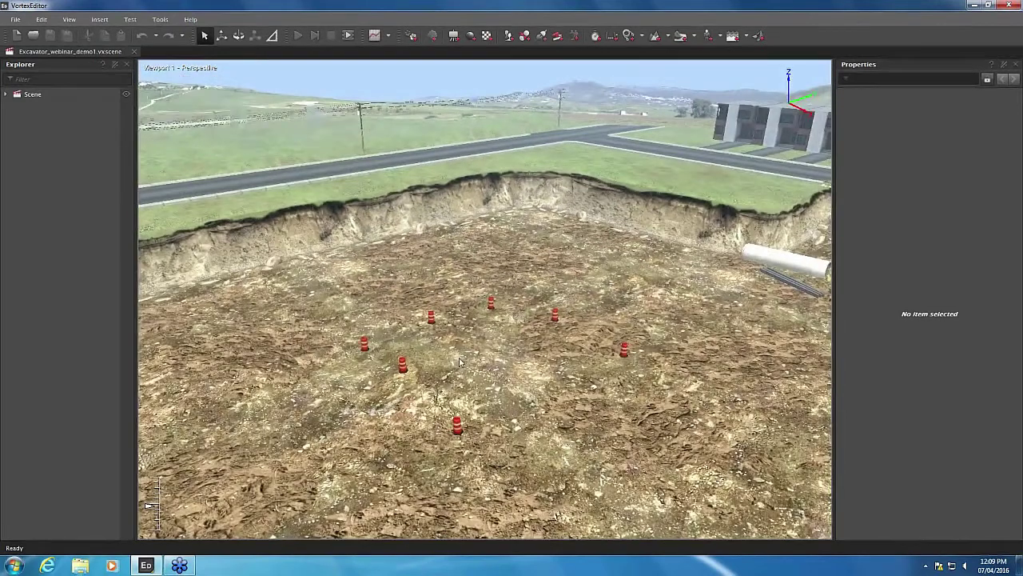
{"action": "scroll", "coordinate": [495, 341], "scroll_direction": "down", "scroll_amount": 2}
{"action": "scroll", "coordinate": [496, 341], "scroll_direction": "down", "scroll_amount": 2}
{"action": "scroll", "coordinate": [512, 340], "scroll_direction": "down", "scroll_amount": 5}
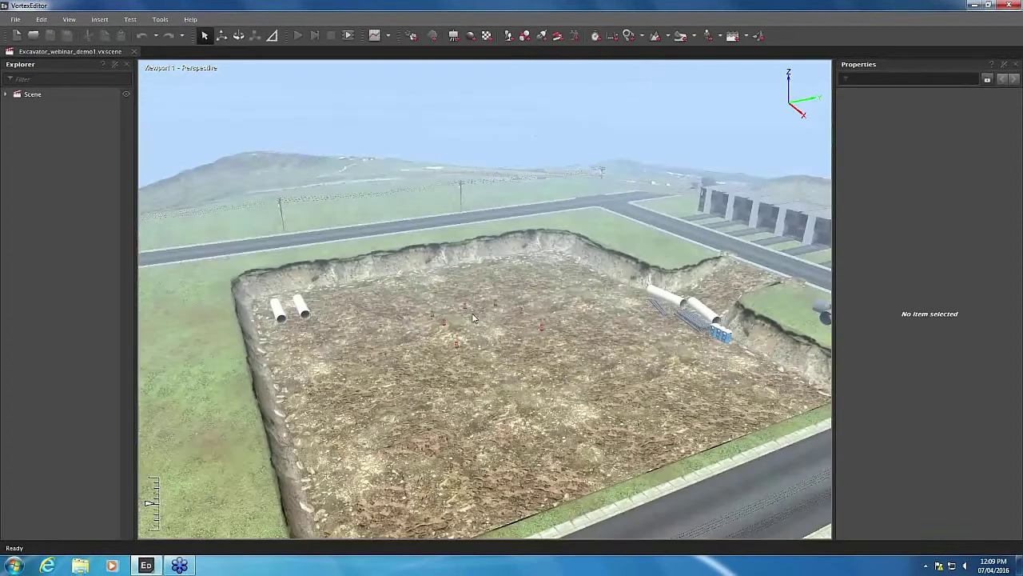
{"action": "mouse_move", "coordinate": [523, 337]}
{"action": "middle_mouse_down"}
{"action": "mouse_move", "coordinate": [482, 344]}
{"action": "mouse_move", "coordinate": [526, 321]}
{"action": "middle_mouse_up"}
{"action": "scroll", "coordinate": [526, 321], "scroll_direction": "up", "scroll_amount": 4}
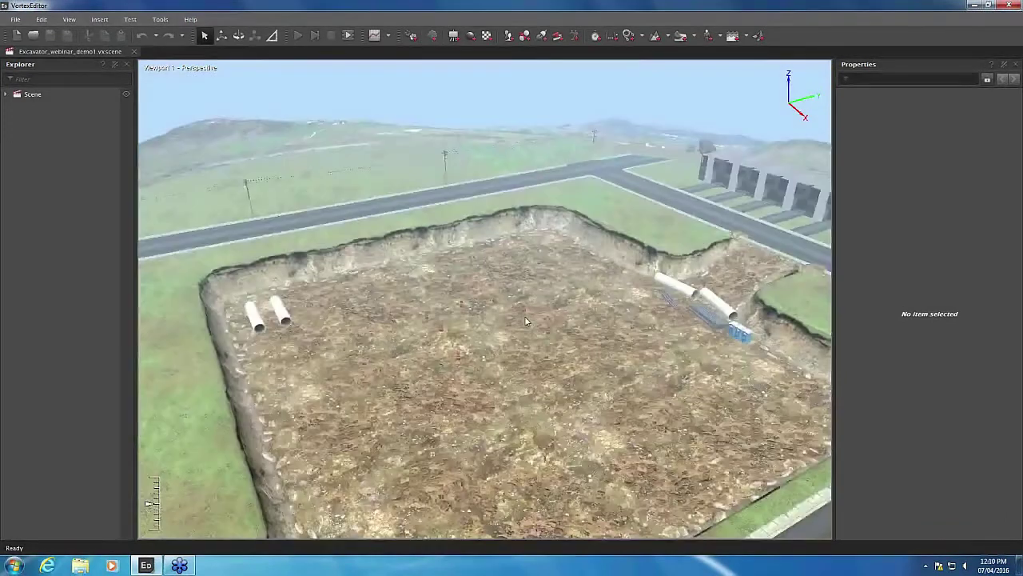
{"action": "scroll", "coordinate": [521, 326], "scroll_direction": "down", "scroll_amount": 1}
{"action": "scroll", "coordinate": [520, 336], "scroll_direction": "up", "scroll_amount": 2}
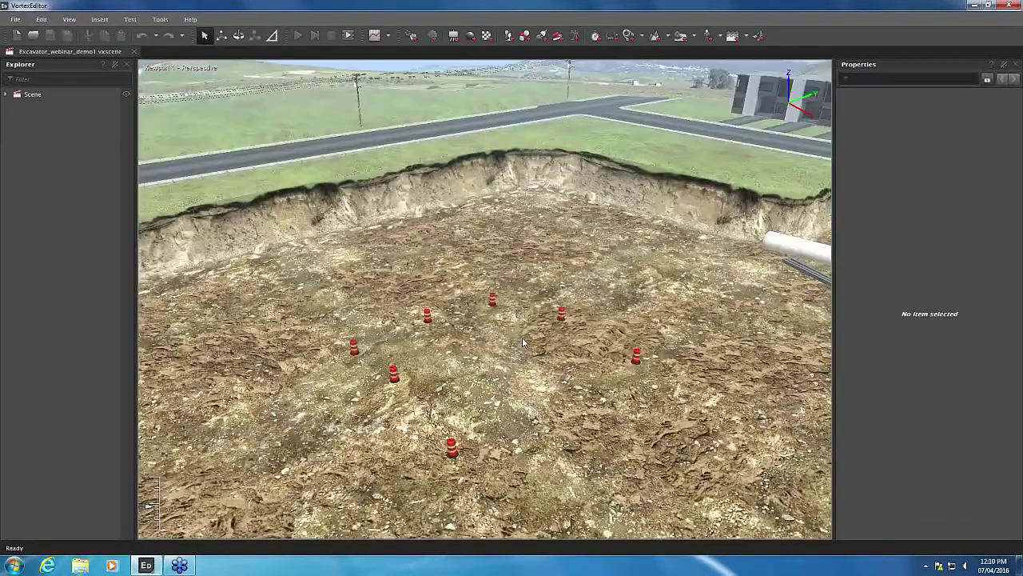
{"action": "middle_click_drag", "start_coordinate": [522, 337], "coordinate": [520, 316]}
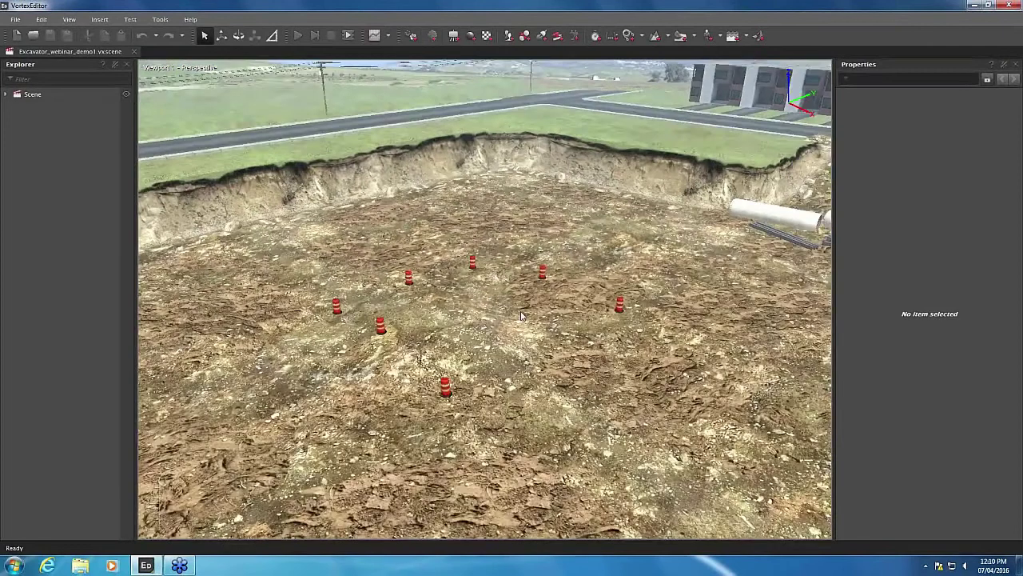
{"action": "scroll", "coordinate": [521, 316], "scroll_direction": "up", "scroll_amount": 2}
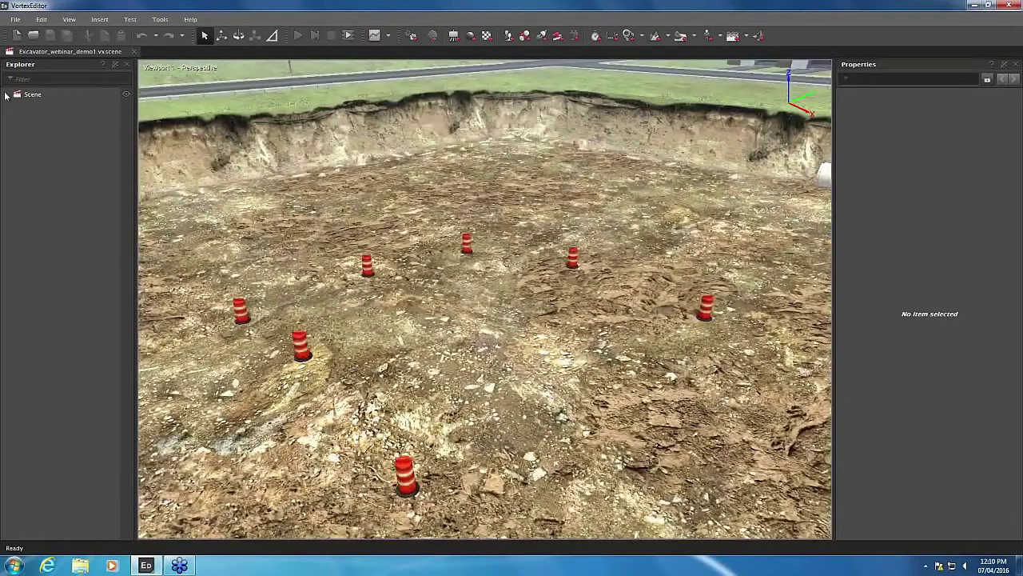
Step: Add an earthwork zone to the TriangleMeshTerrain in the scene's Terrain folder
{"action": "left_click", "coordinate": [5, 95]}
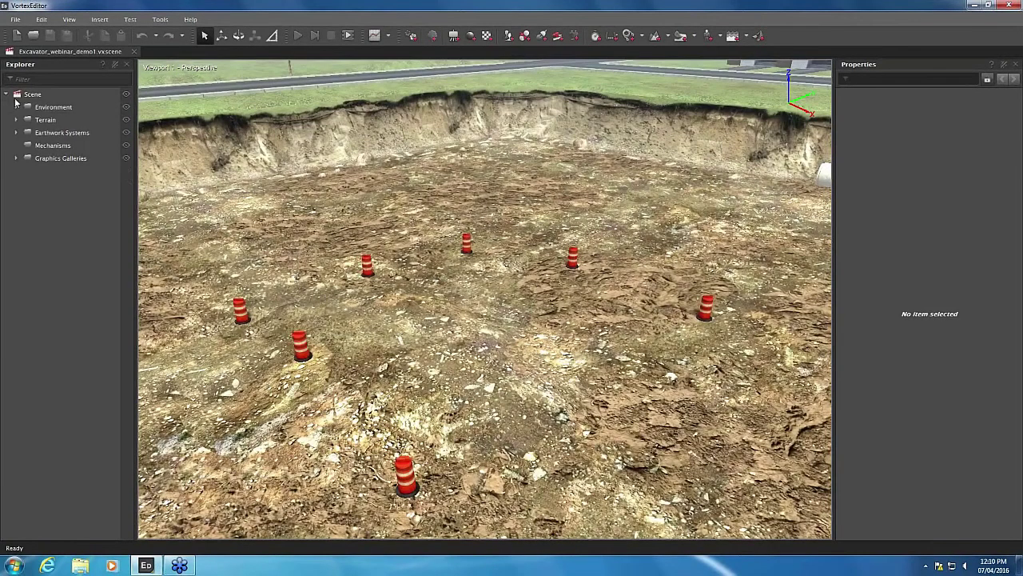
{"action": "left_click", "coordinate": [17, 120]}
{"action": "left_click", "coordinate": [72, 145]}
{"action": "left_click", "coordinate": [70, 133]}
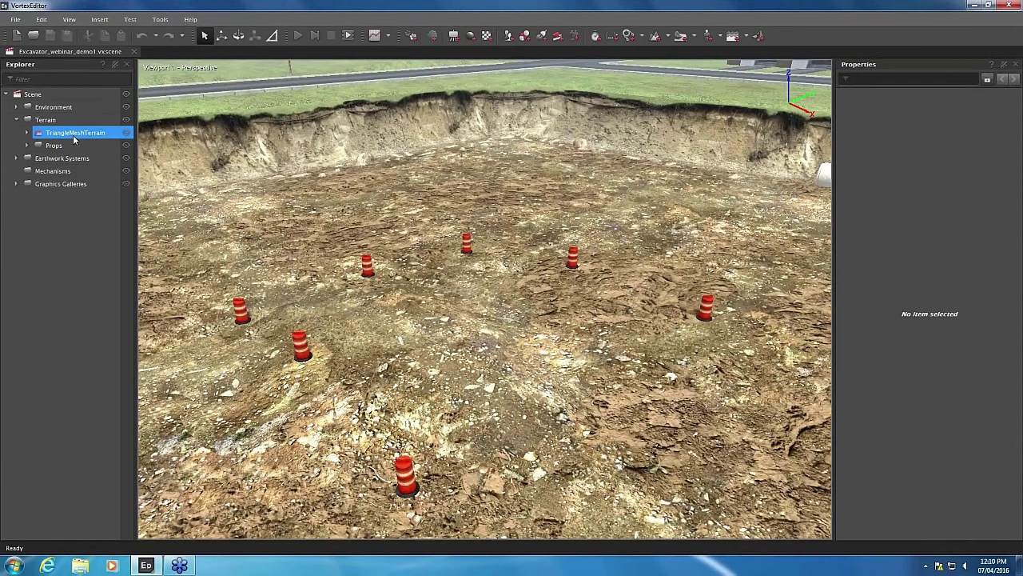
{"action": "right_click", "coordinate": [70, 133]}
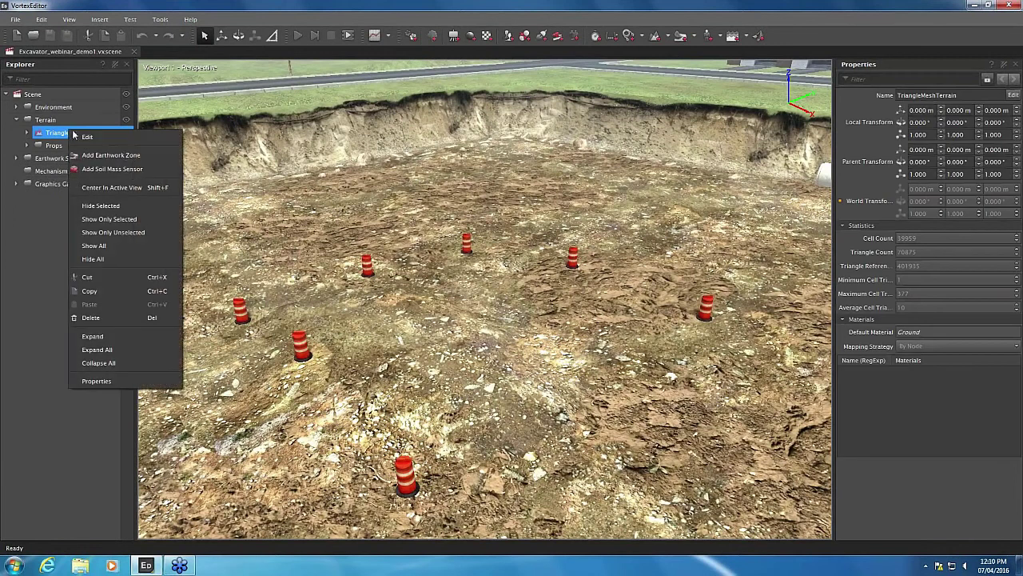
{"action": "left_click", "coordinate": [110, 156]}
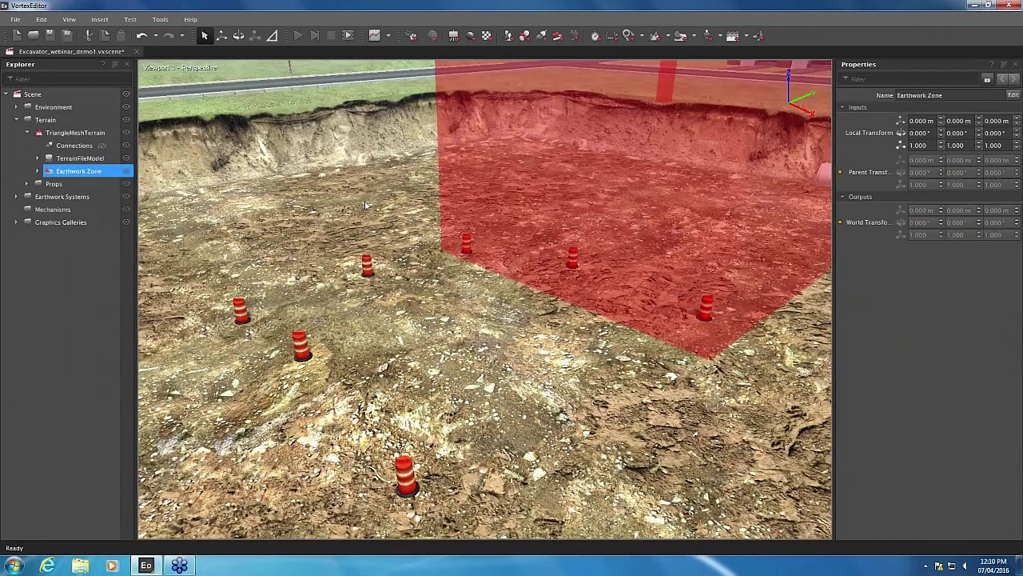
Step: Move the earthwork zone's Dynamics in between the barrels, to about X -7.4 m, Y -1.7 m and Z -9.4 m
{"action": "scroll", "coordinate": [365, 200], "scroll_direction": "down", "scroll_amount": 1}
{"action": "scroll", "coordinate": [457, 282], "scroll_direction": "down", "scroll_amount": 3}
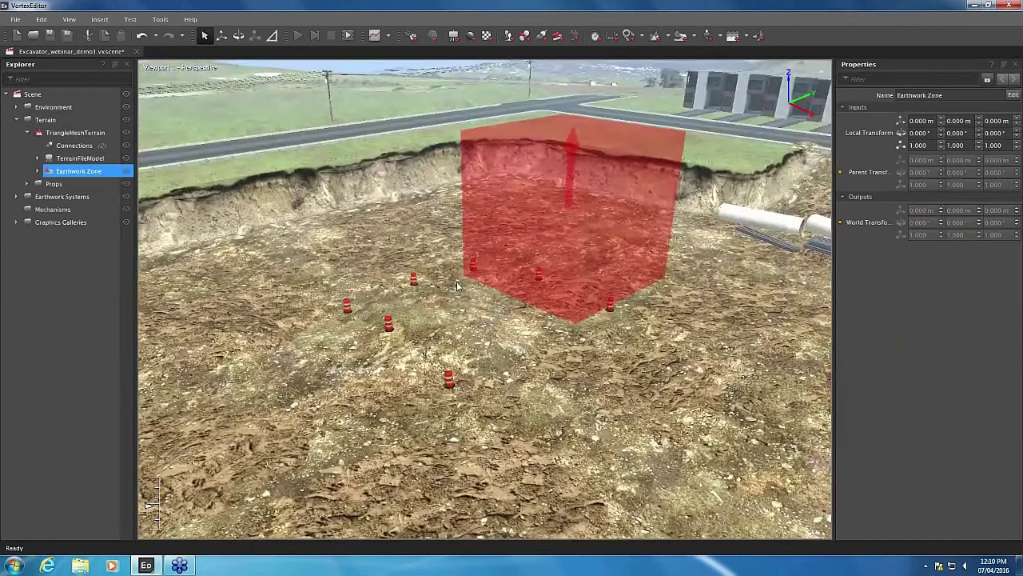
{"action": "middle_click_drag", "start_coordinate": [458, 286], "coordinate": [473, 262]}
{"action": "left_click", "coordinate": [38, 171]}
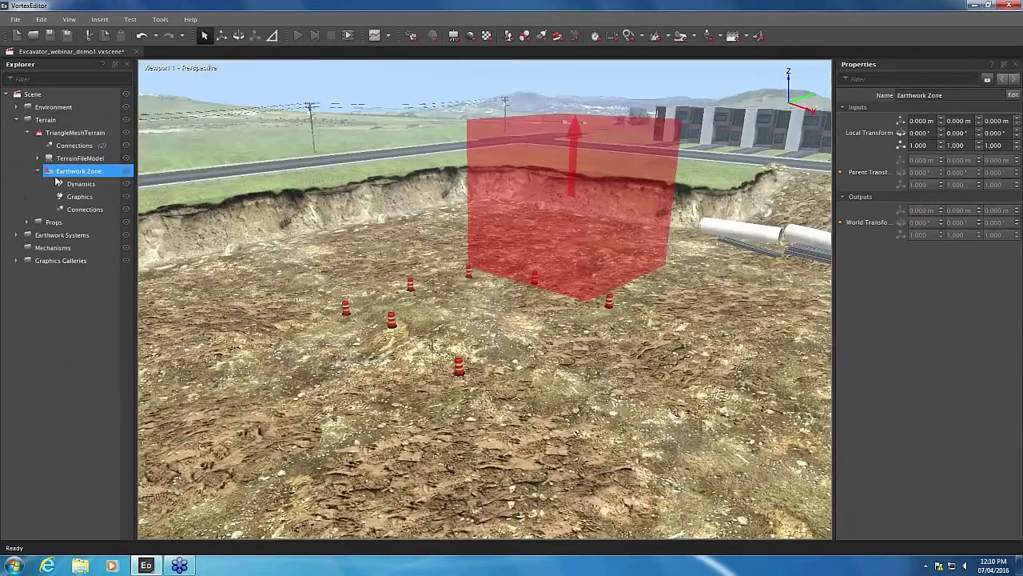
{"action": "left_click", "coordinate": [70, 185]}
{"action": "left_click", "coordinate": [221, 35]}
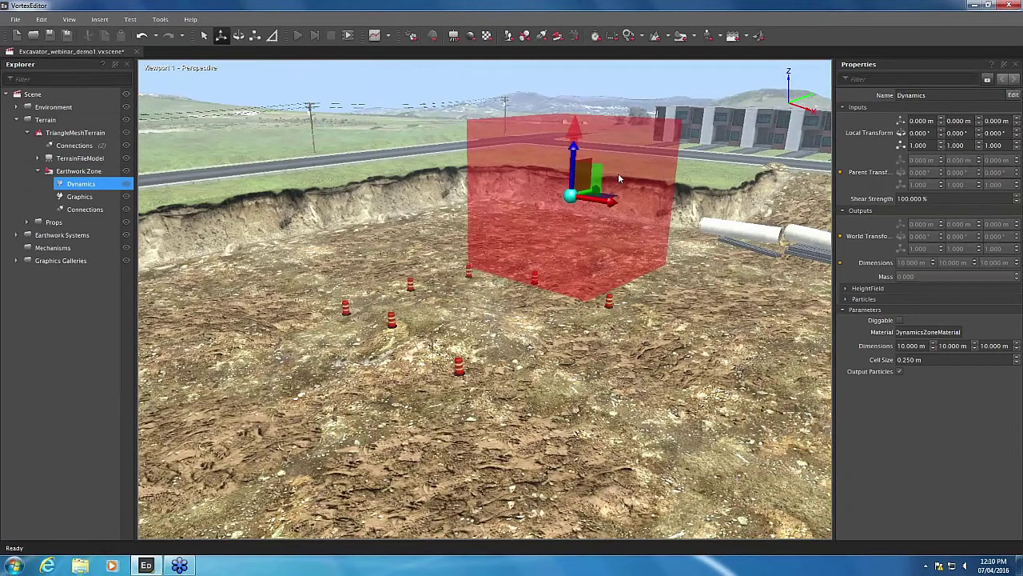
{"action": "left_click_drag", "start_coordinate": [599, 177], "coordinate": [519, 281]}
{"action": "middle_click_drag", "start_coordinate": [615, 214], "coordinate": [470, 288]}
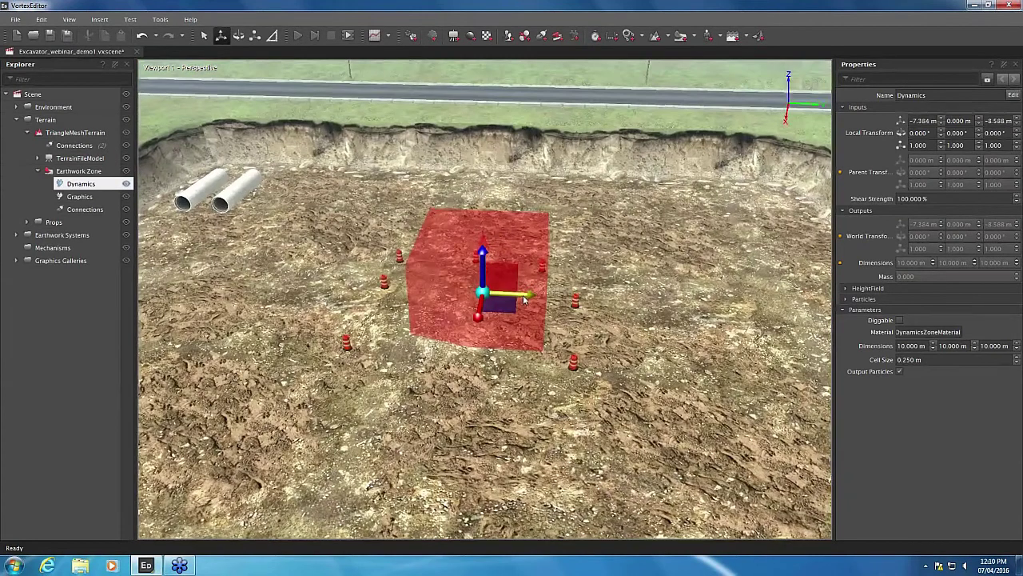
{"action": "left_click_drag", "start_coordinate": [525, 299], "coordinate": [505, 310]}
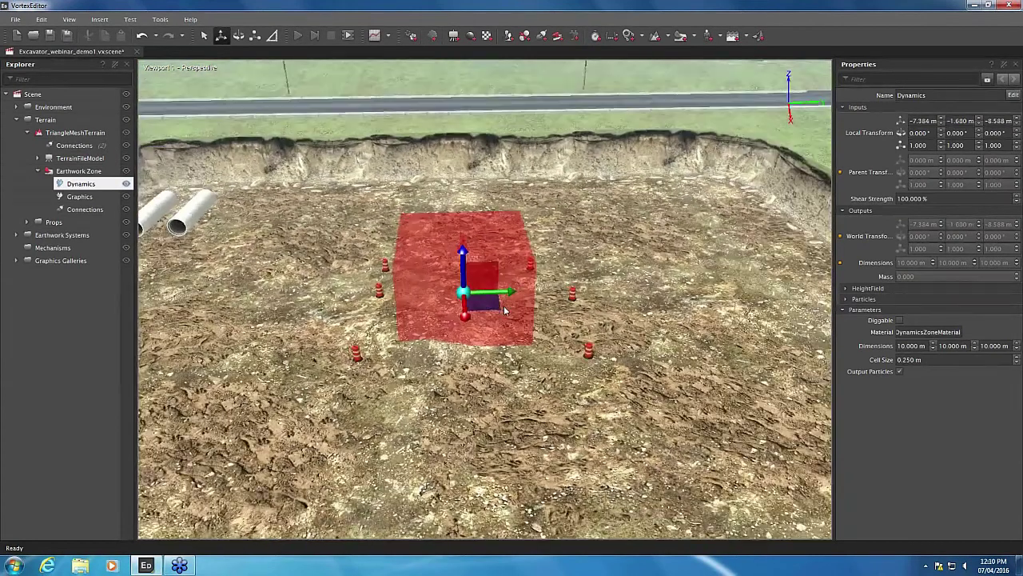
{"action": "middle_click_drag", "start_coordinate": [504, 311], "coordinate": [483, 241]}
{"action": "left_click_drag", "start_coordinate": [473, 247], "coordinate": [473, 258]}
Step: Resize the earthwork zone's footprint to about 14.55 by 16.37 m so it reaches the surrounding barrels
{"action": "left_click", "coordinate": [254, 36]}
{"action": "mouse_move", "coordinate": [418, 285]}
{"action": "left_mouse_down"}
{"action": "mouse_move", "coordinate": [395, 293]}
{"action": "mouse_move", "coordinate": [415, 288]}
{"action": "left_mouse_up"}
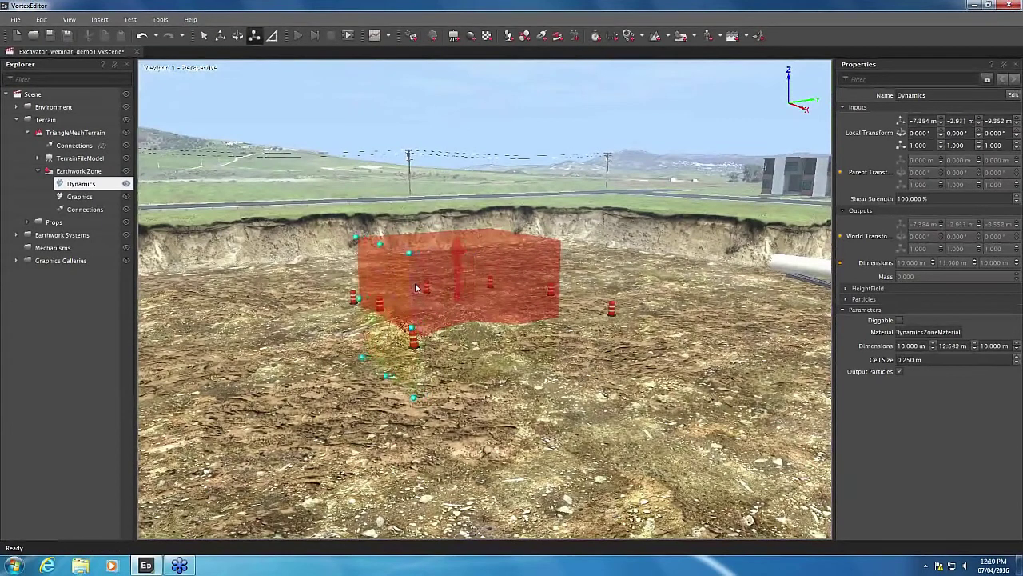
{"action": "middle_click_drag", "start_coordinate": [416, 289], "coordinate": [480, 314]}
{"action": "left_click_drag", "start_coordinate": [536, 307], "coordinate": [561, 305]}
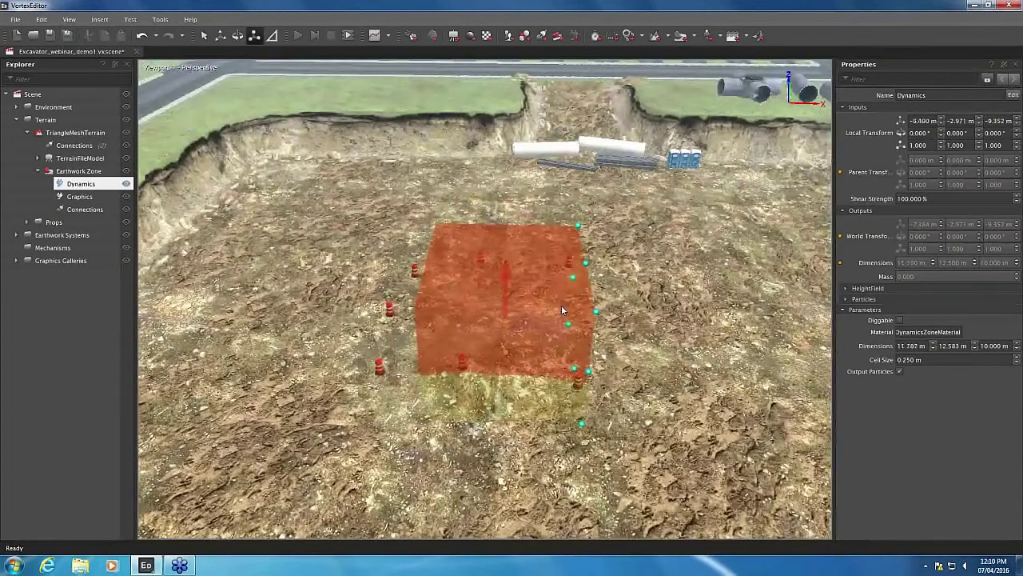
{"action": "middle_click_drag", "start_coordinate": [561, 305], "coordinate": [451, 335]}
{"action": "left_click_drag", "start_coordinate": [452, 335], "coordinate": [416, 339]}
{"action": "middle_click_drag", "start_coordinate": [416, 339], "coordinate": [516, 312]}
{"action": "left_click_drag", "start_coordinate": [517, 312], "coordinate": [535, 335]}
{"action": "middle_click_drag", "start_coordinate": [536, 334], "coordinate": [555, 301]}
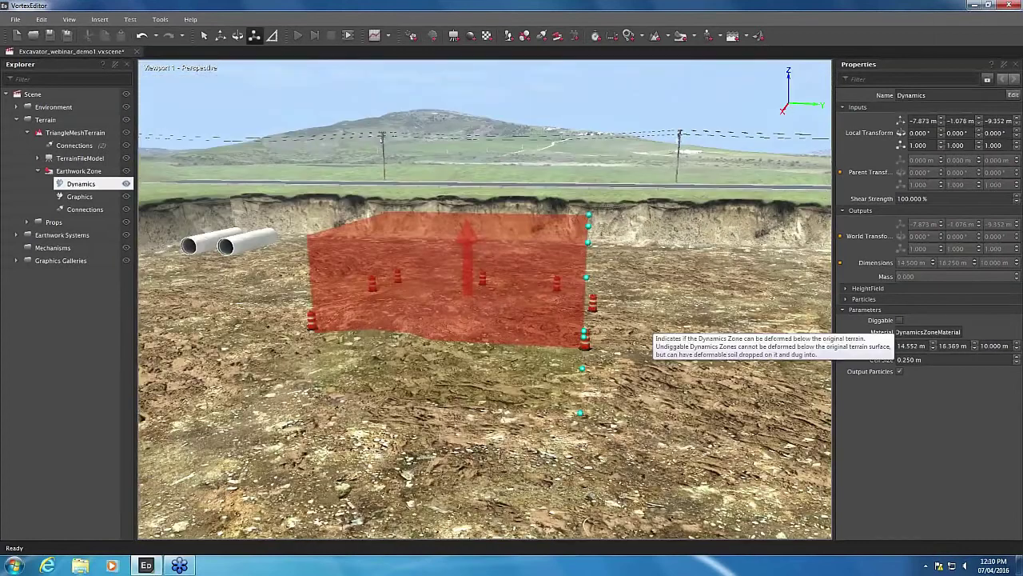
Step: Make the earthwork zone diggable and set its dynamics material to Ground
{"action": "left_click", "coordinate": [900, 320]}
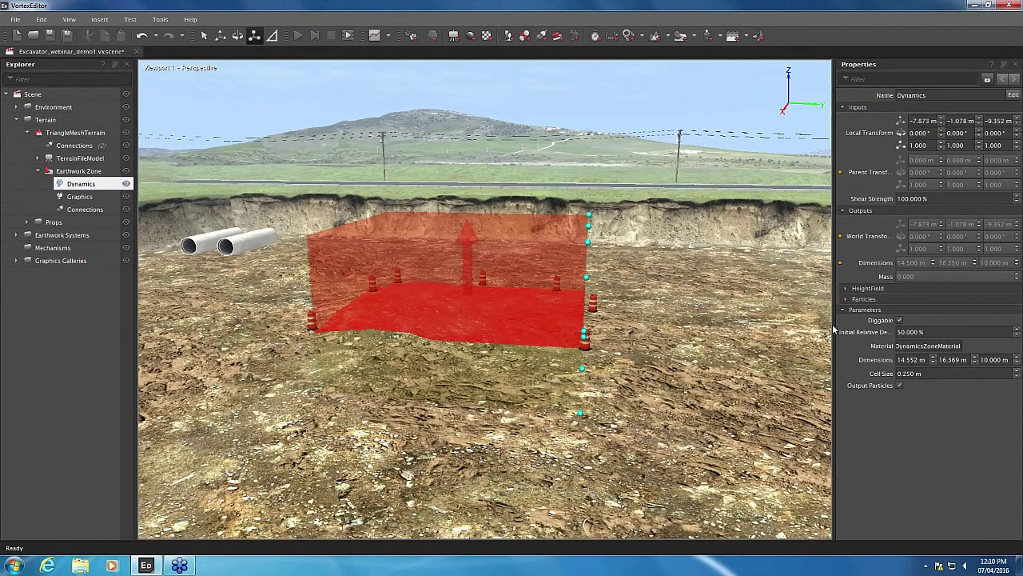
{"action": "left_click_drag", "start_coordinate": [836, 332], "coordinate": [783, 332]}
{"action": "double_click", "coordinate": [889, 331]}
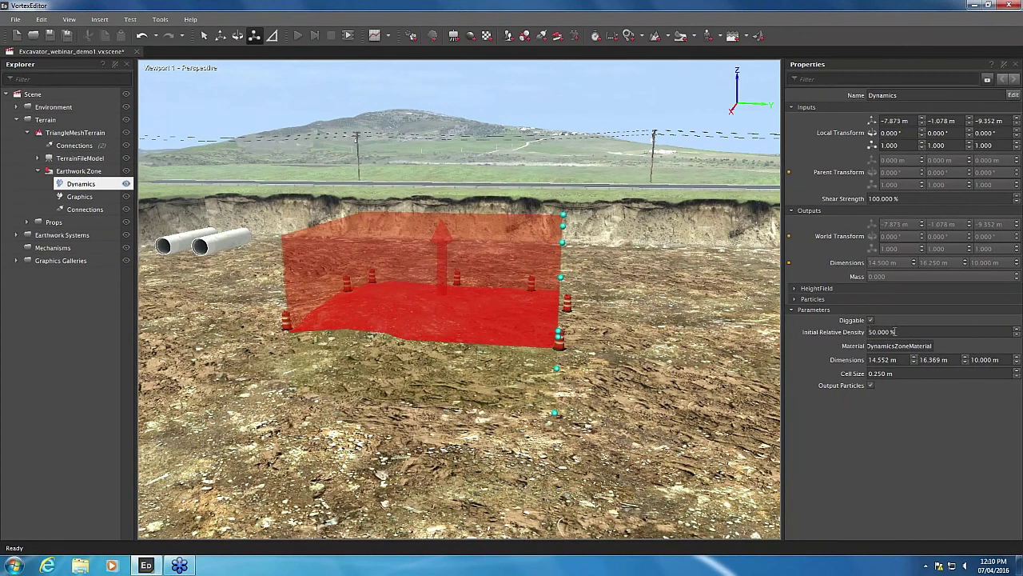
{"action": "key", "text": "Return"}
{"action": "double_click", "coordinate": [913, 346]}
{"action": "type", "text": "Ground"}
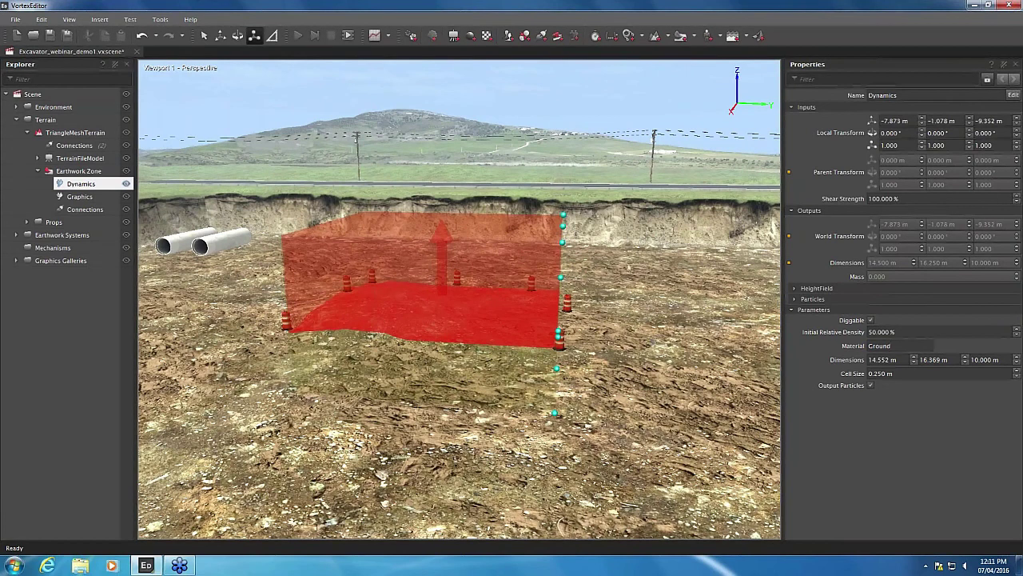
{"action": "left_click", "coordinate": [205, 36]}
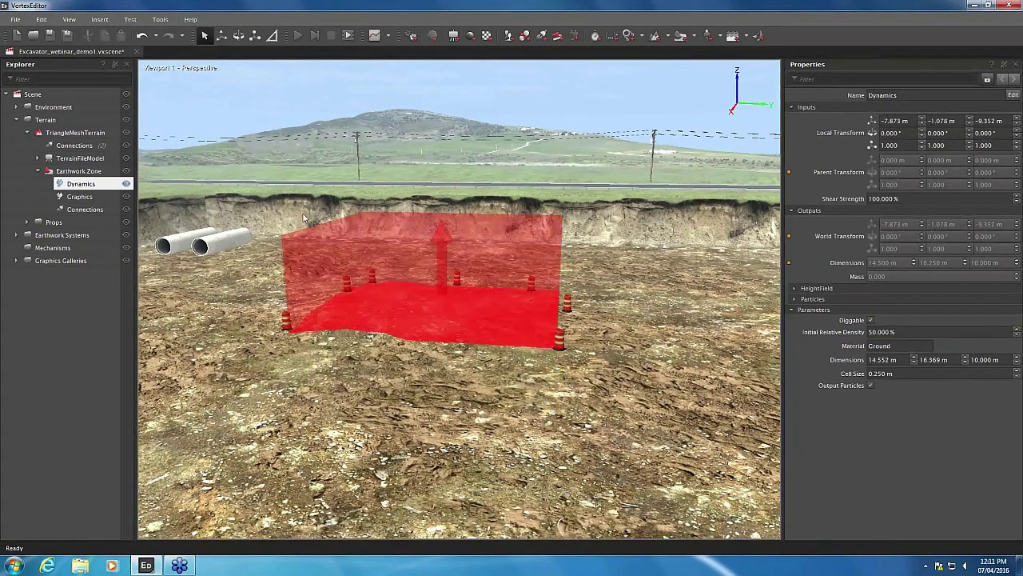
Step: Run the simulation with the zone in view and toggle the geometry display of its Dynamics
{"action": "middle_click_drag", "start_coordinate": [240, 196], "coordinate": [552, 205]}
{"action": "scroll", "coordinate": [422, 218], "scroll_direction": "up", "scroll_amount": 3}
{"action": "left_click", "coordinate": [298, 36]}
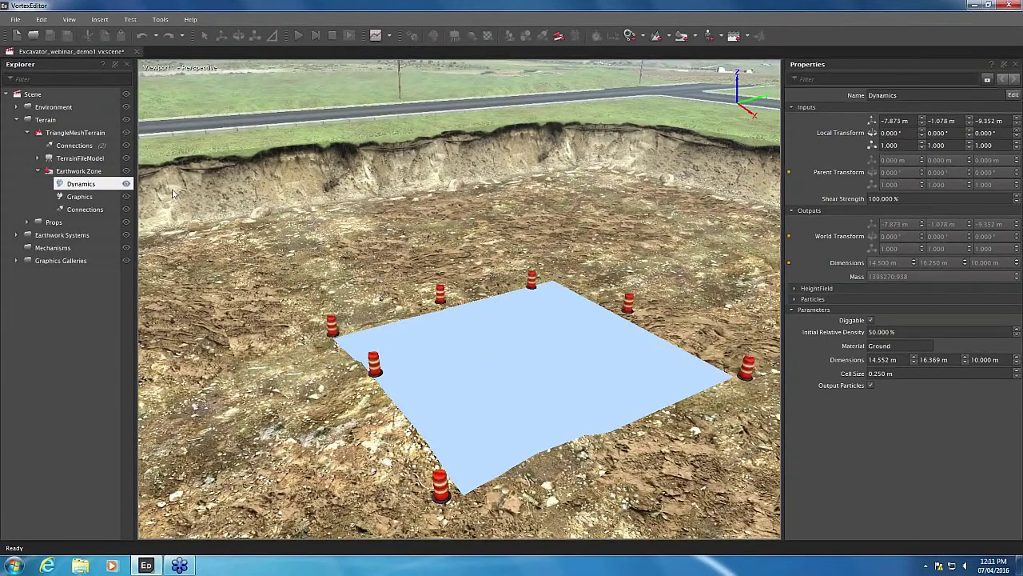
{"action": "right_click", "coordinate": [128, 184]}
{"action": "left_click", "coordinate": [140, 217]}
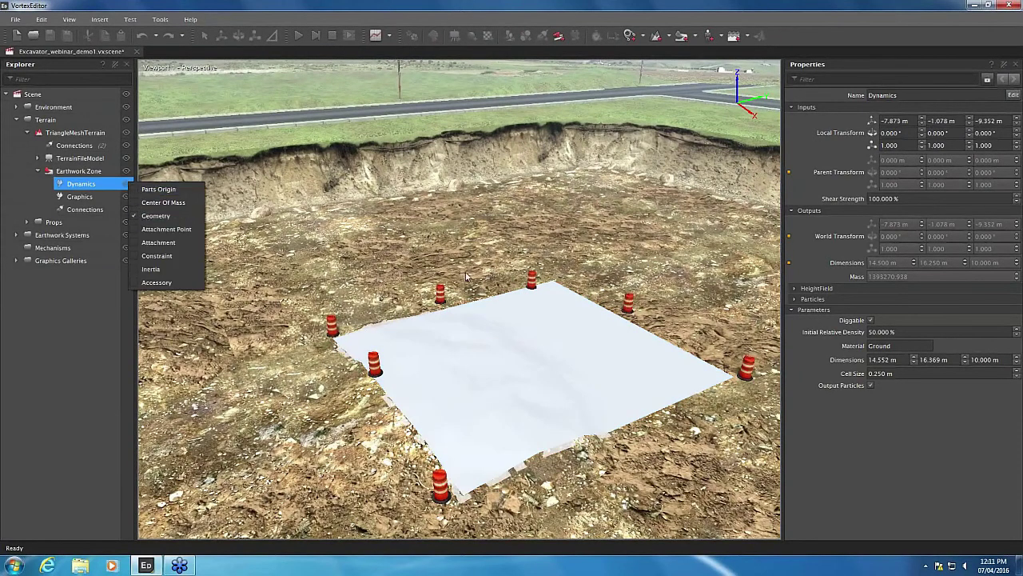
Step: Inspect the earthwork zone's surface mesh in wireframe, and stop the simulation
{"action": "middle_click_drag", "start_coordinate": [474, 268], "coordinate": [558, 227]}
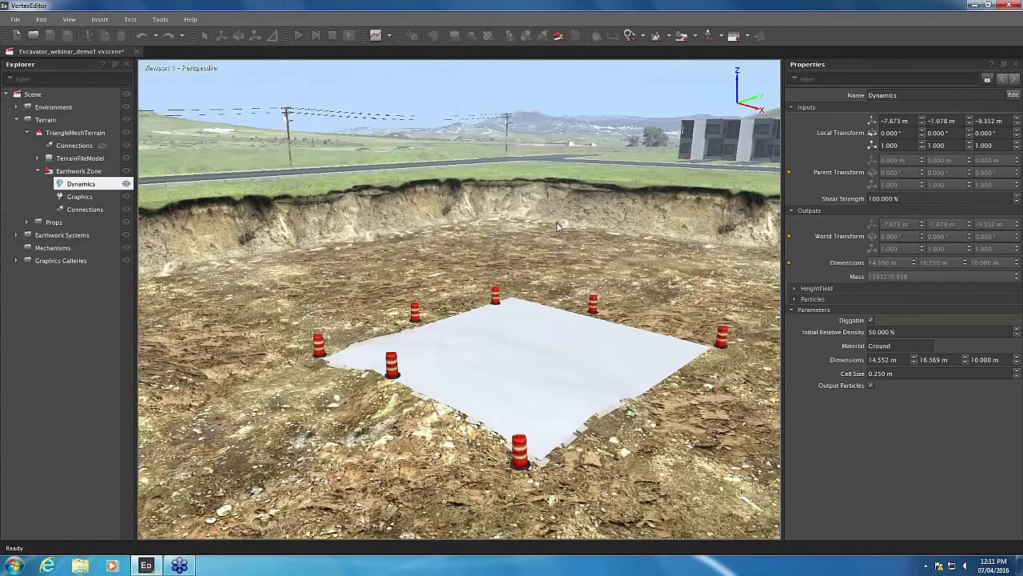
{"action": "scroll", "coordinate": [552, 318], "scroll_direction": "up", "scroll_amount": 3}
{"action": "middle_click_drag", "start_coordinate": [552, 318], "coordinate": [651, 237]}
{"action": "key", "text": "w"}
{"action": "scroll", "coordinate": [370, 299], "scroll_direction": "down", "scroll_amount": 2}
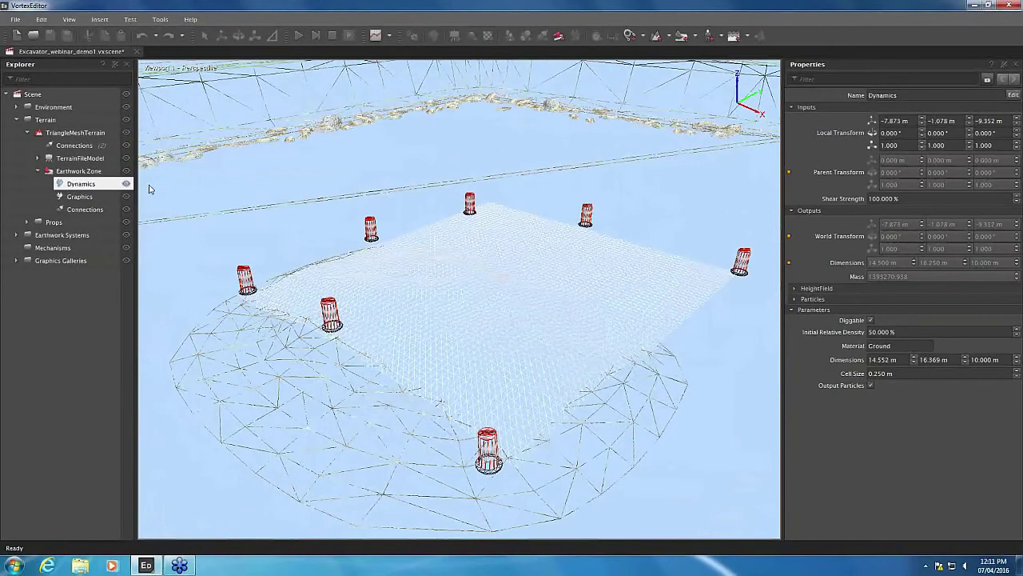
{"action": "left_click", "coordinate": [334, 36]}
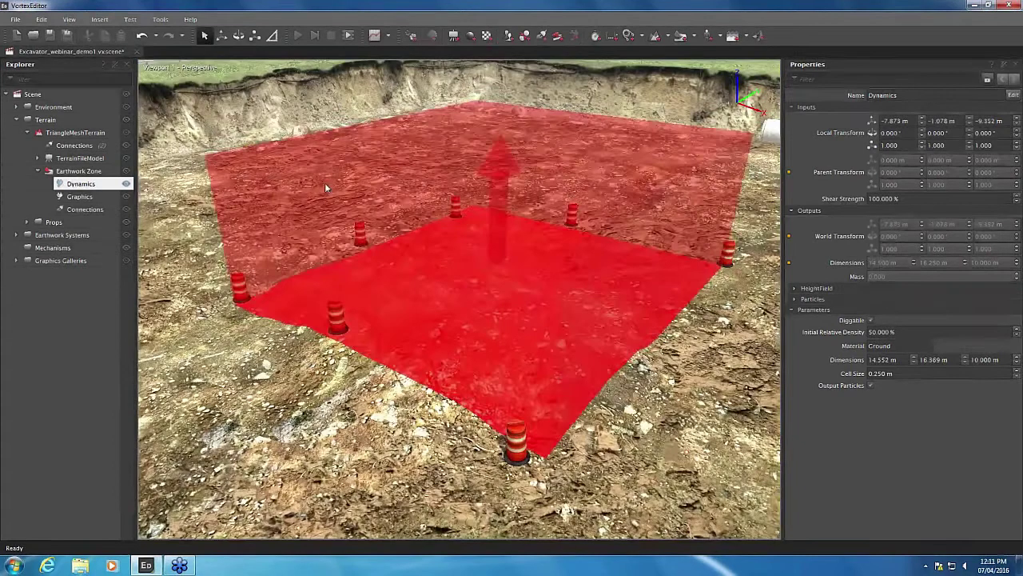
Step: Check the zone's Graphics parameters and preview the Loam_soil material in the Loam graphics gallery
{"action": "left_click", "coordinate": [80, 197]}
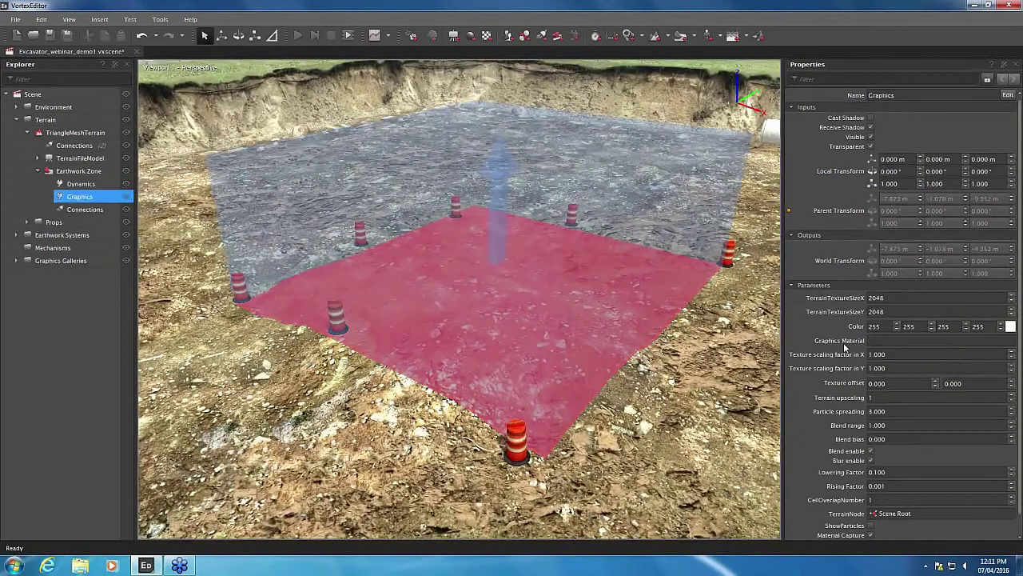
{"action": "mouse_move", "coordinate": [882, 345]}
{"action": "left_click", "coordinate": [16, 262]}
{"action": "left_click", "coordinate": [50, 274]}
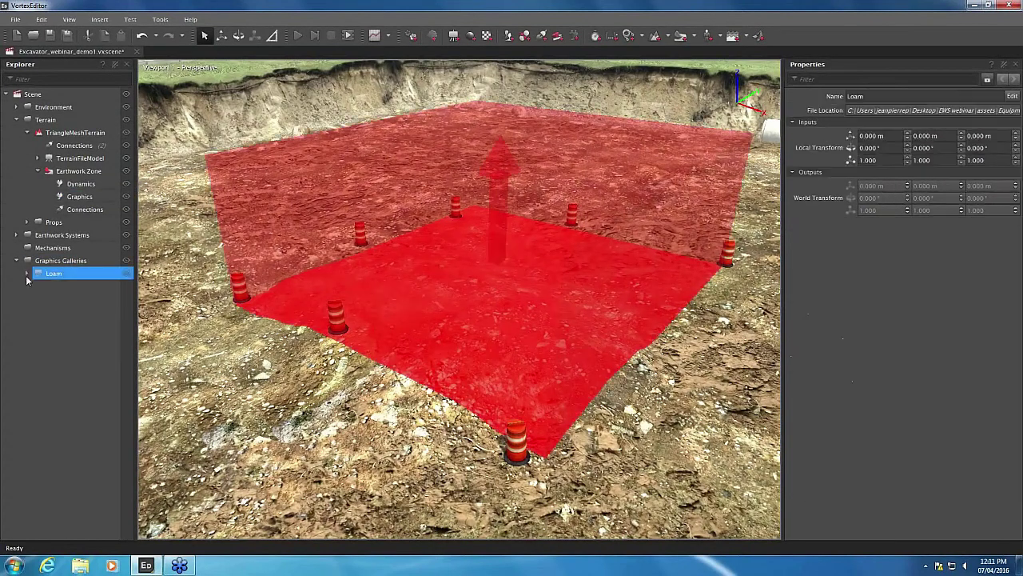
{"action": "left_click", "coordinate": [28, 273]}
{"action": "left_click", "coordinate": [37, 299]}
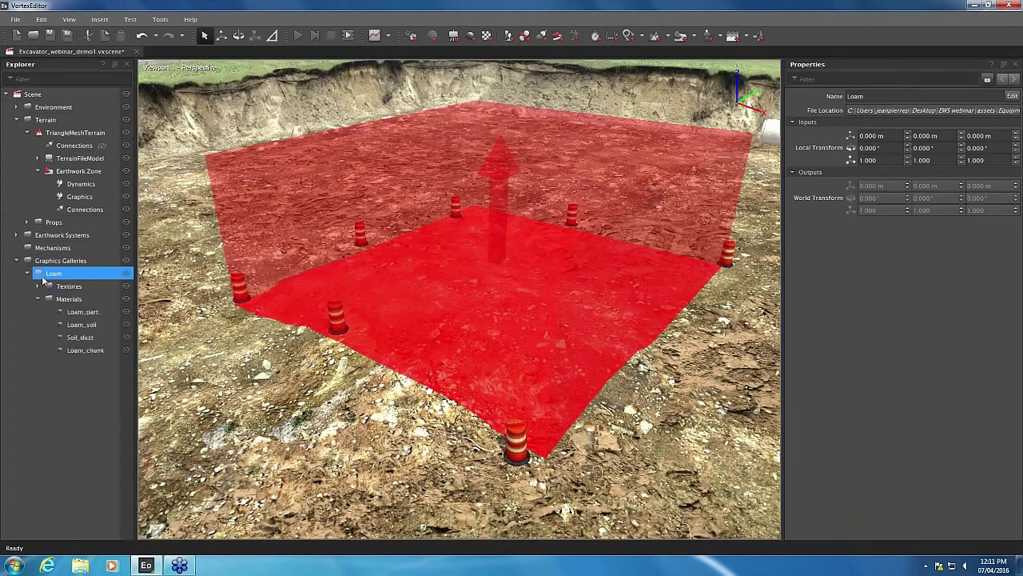
{"action": "left_click", "coordinate": [87, 328]}
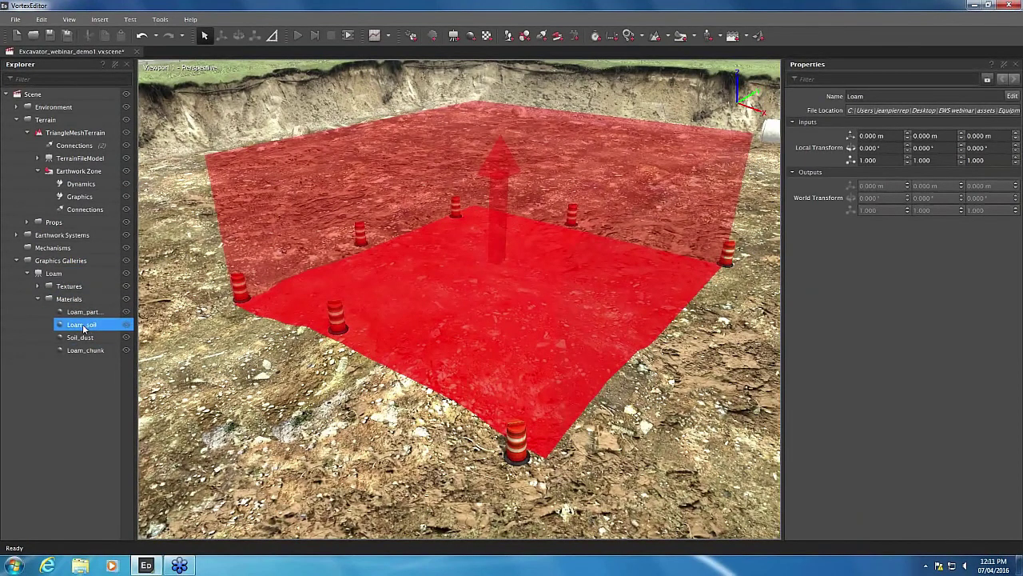
{"action": "left_click_drag", "start_coordinate": [933, 160], "coordinate": [841, 200]}
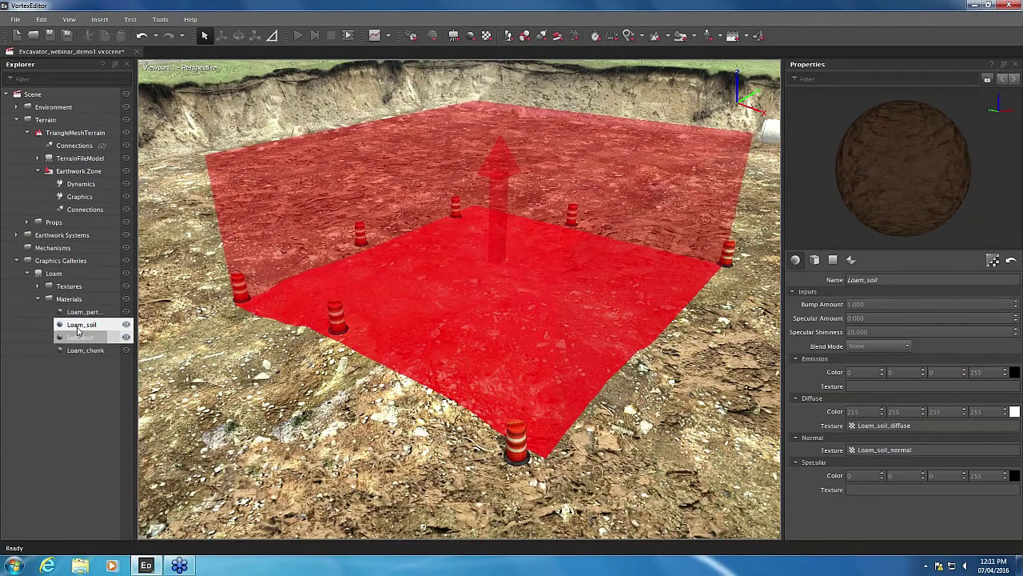
Step: Assign the Loam_soil material as the graphics material of the earthwork zone's Graphics
{"action": "left_click", "coordinate": [80, 197]}
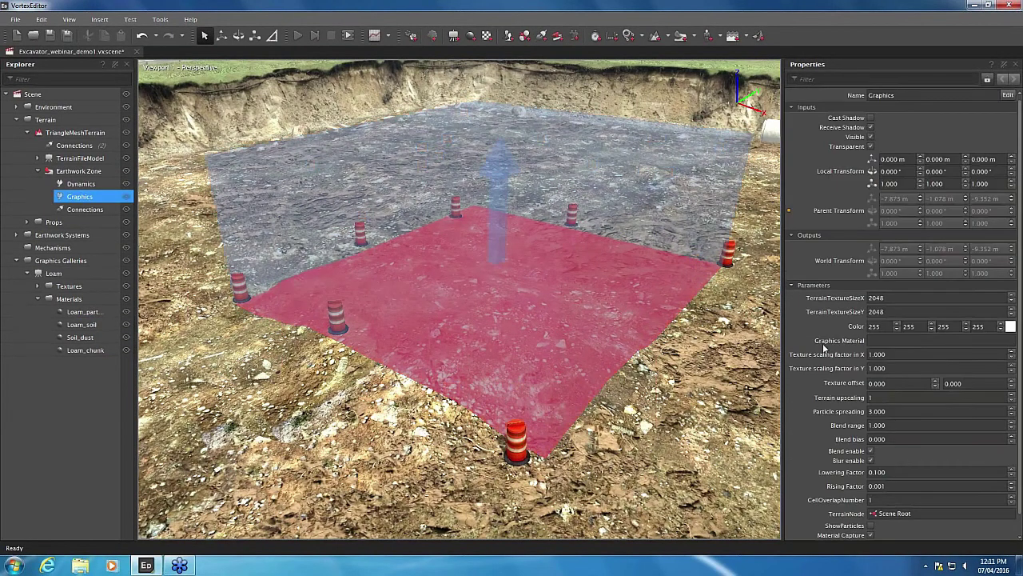
{"action": "left_click", "coordinate": [992, 341]}
{"action": "left_click", "coordinate": [82, 325]}
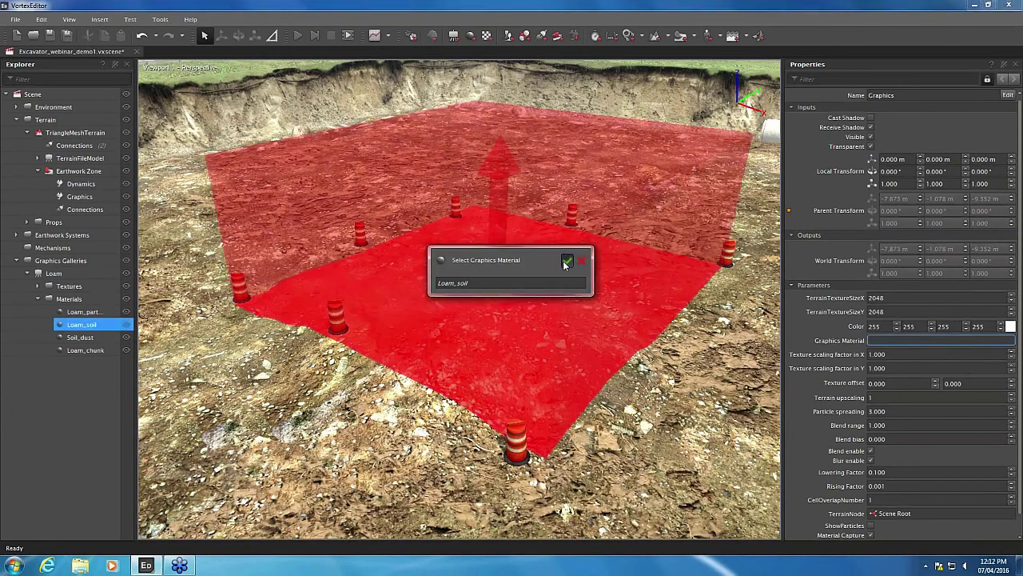
{"action": "left_click", "coordinate": [567, 261]}
Step: Set the zone's texture scaling factors in X and Y to 0.1 and its terrain upscaling to 2
{"action": "type", "text": ".1"}
{"action": "key", "text": "Tab"}
{"action": "type", "text": ".1"}
{"action": "key", "text": "Return"}
{"action": "left_click", "coordinate": [886, 397]}
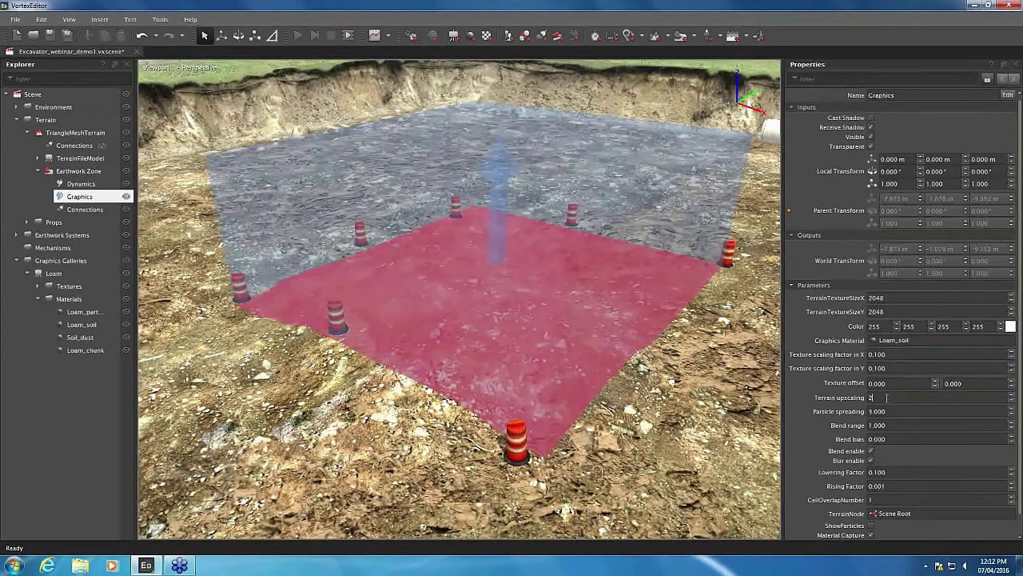
{"action": "double_click", "coordinate": [886, 397]}
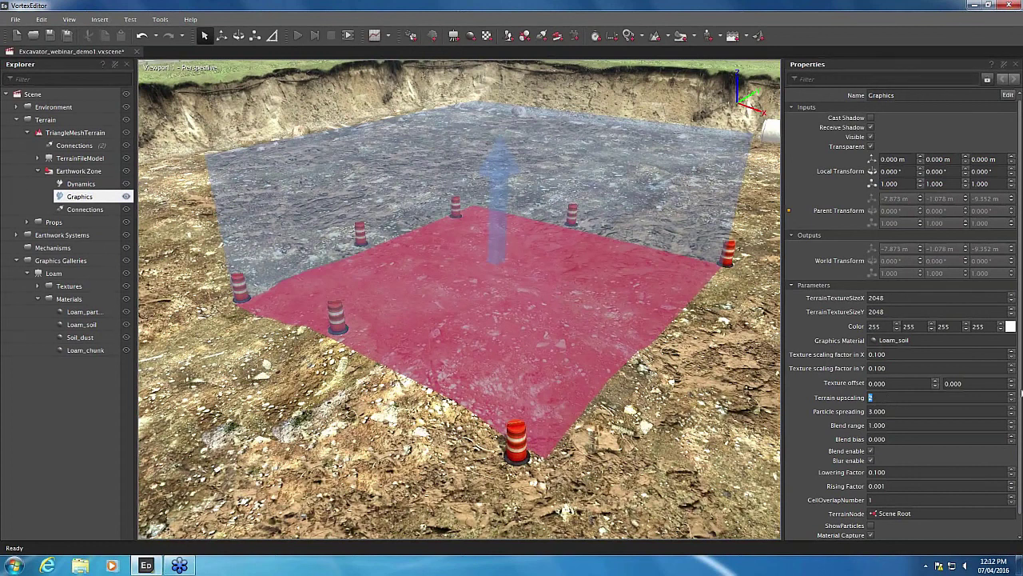
Step: Set the Rising Factor of the earthwork zone's Graphics to 0.05
{"action": "scroll", "coordinate": [1021, 393], "scroll_direction": "down", "scroll_amount": 1}
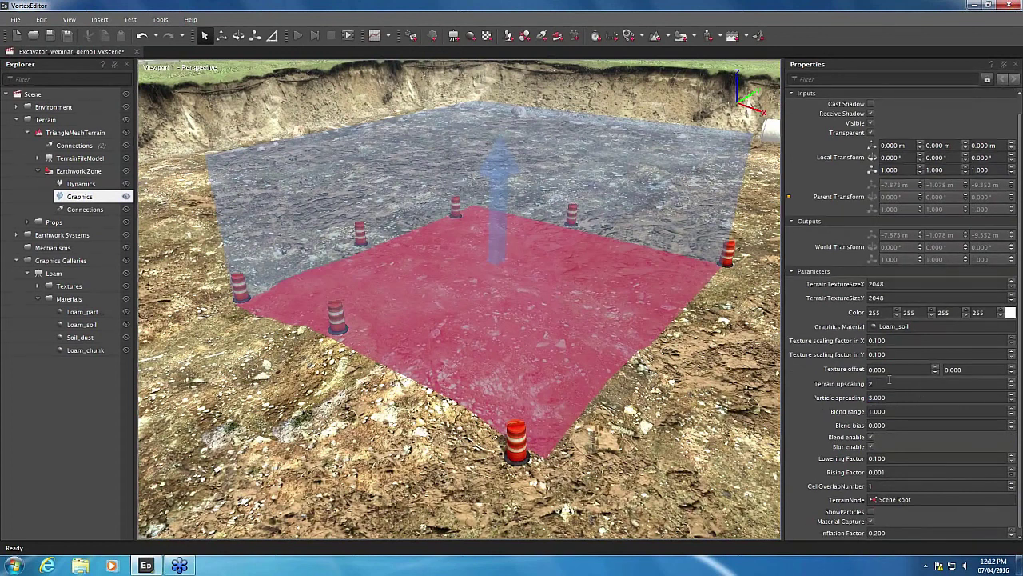
{"action": "left_click", "coordinate": [887, 472]}
{"action": "type", "text": "0"}
{"action": "left_click", "coordinate": [897, 471]}
{"action": "scroll", "coordinate": [660, 346], "scroll_direction": "down", "scroll_amount": 2}
Step: Run the simulation, inspect the earthwork zone's surface blending and its mesh in wireframe from several angles, and stop the simulation
{"action": "left_click_drag", "start_coordinate": [648, 351], "coordinate": [668, 302]}
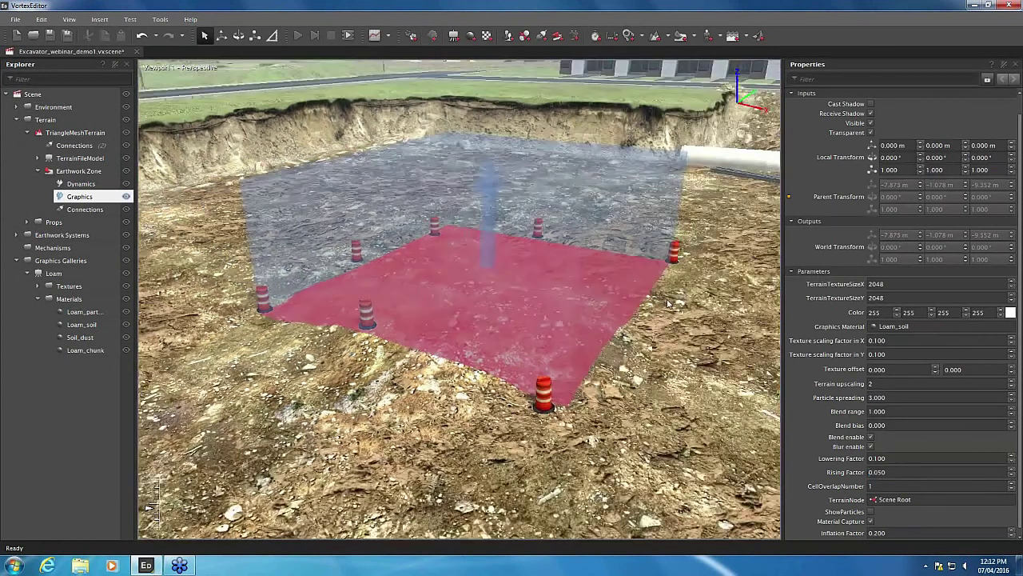
{"action": "scroll", "coordinate": [448, 243], "scroll_direction": "up", "scroll_amount": 2}
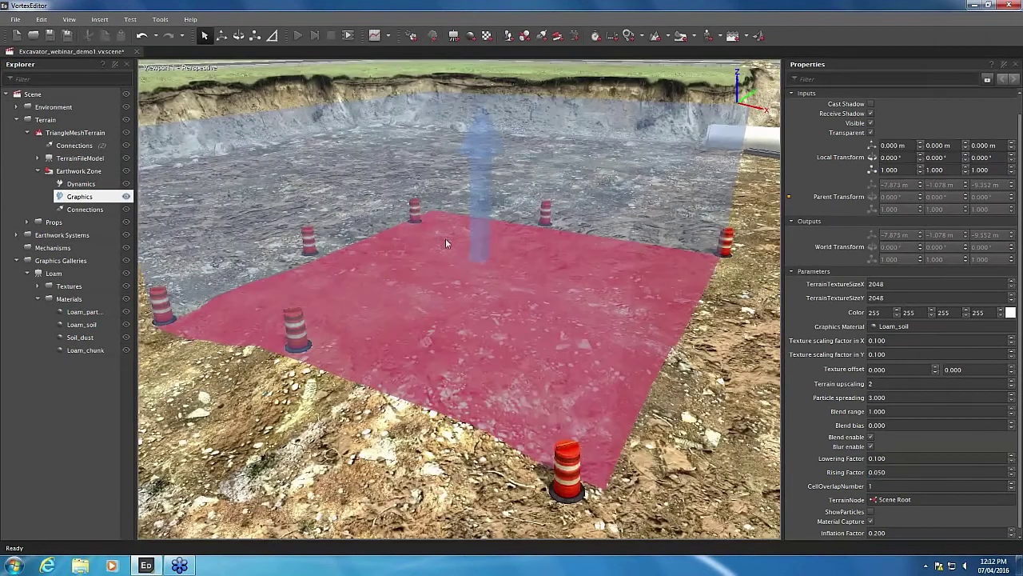
{"action": "left_click", "coordinate": [297, 35]}
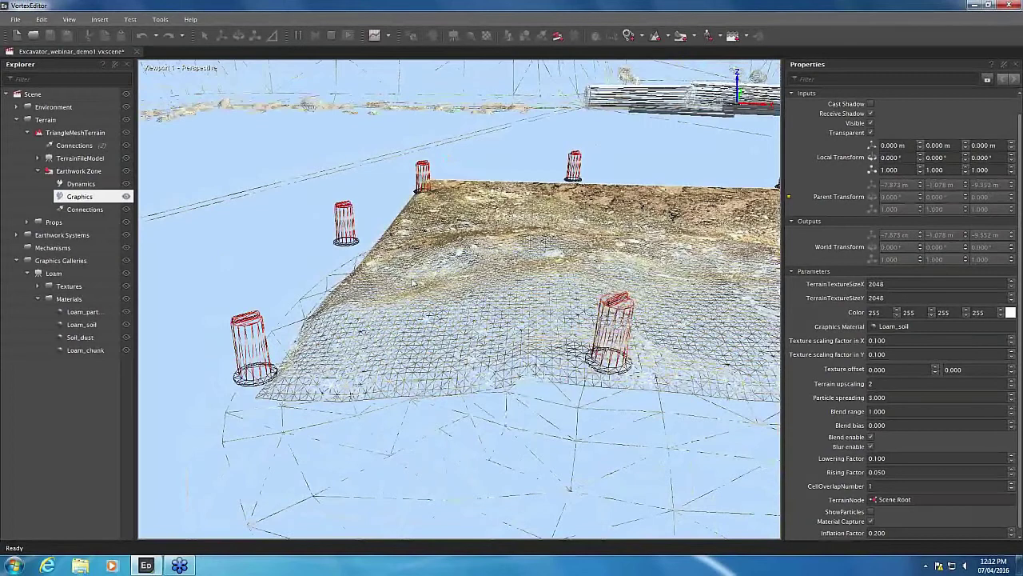
{"action": "key", "text": "w"}
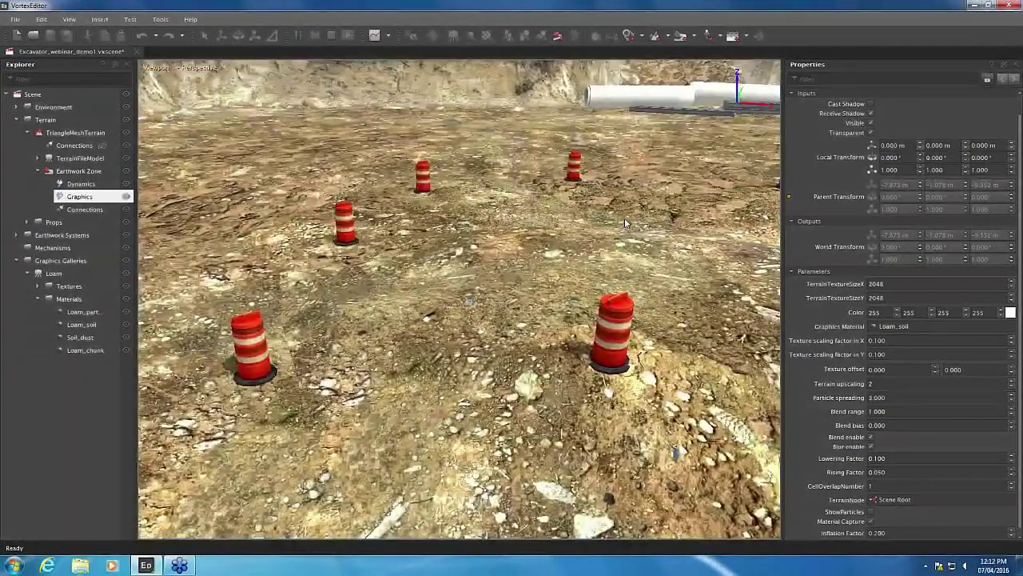
{"action": "left_click_drag", "start_coordinate": [625, 217], "coordinate": [549, 322]}
{"action": "key", "text": "w"}
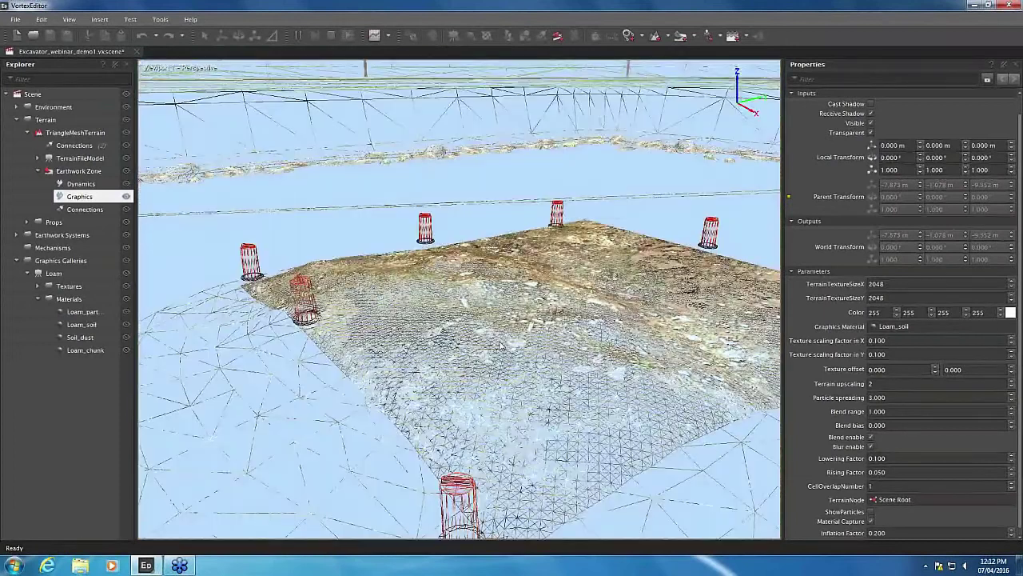
{"action": "scroll", "coordinate": [437, 349], "scroll_direction": "up", "scroll_amount": 2}
{"action": "left_click_drag", "start_coordinate": [437, 349], "coordinate": [512, 286]}
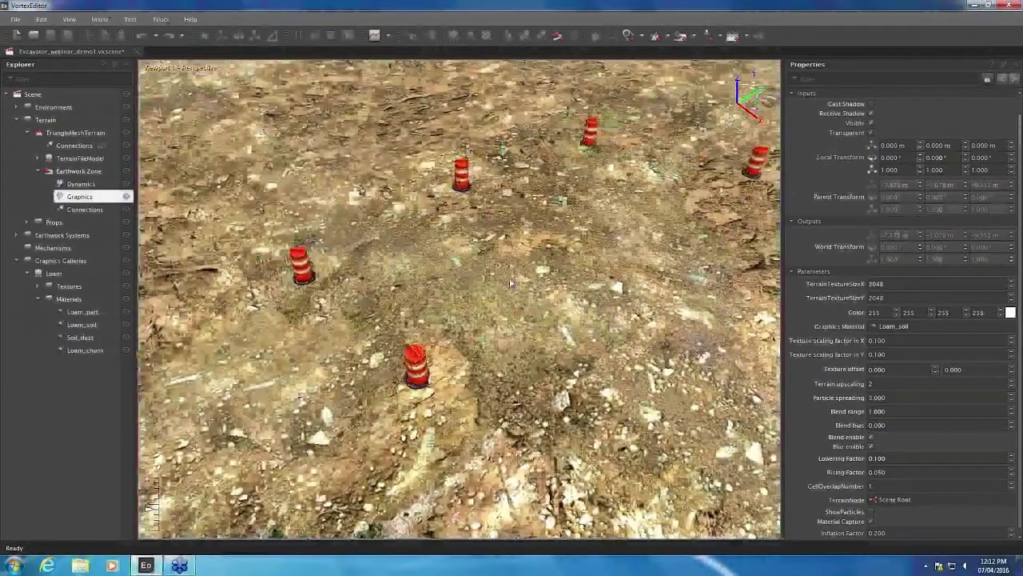
{"action": "left_click_drag", "start_coordinate": [510, 277], "coordinate": [567, 235]}
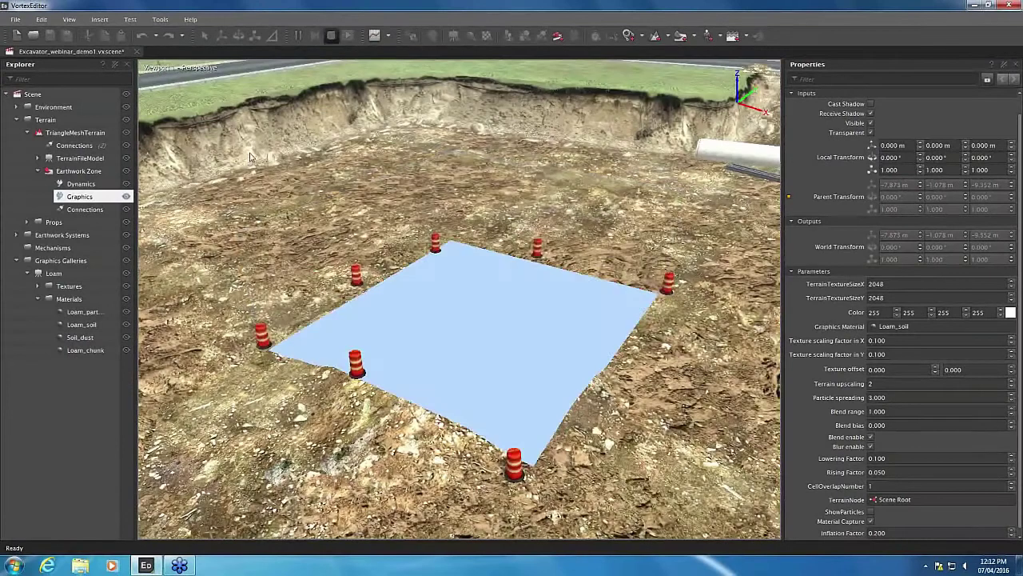
Step: Add the ExcavatorCAT336_webinar mechanism from the Excavator Design folder to the scene's Mechanisms
{"action": "left_click", "coordinate": [52, 247]}
{"action": "right_click", "coordinate": [56, 247]}
{"action": "mouse_move", "coordinate": [88, 254]}
{"action": "left_click", "coordinate": [164, 254]}
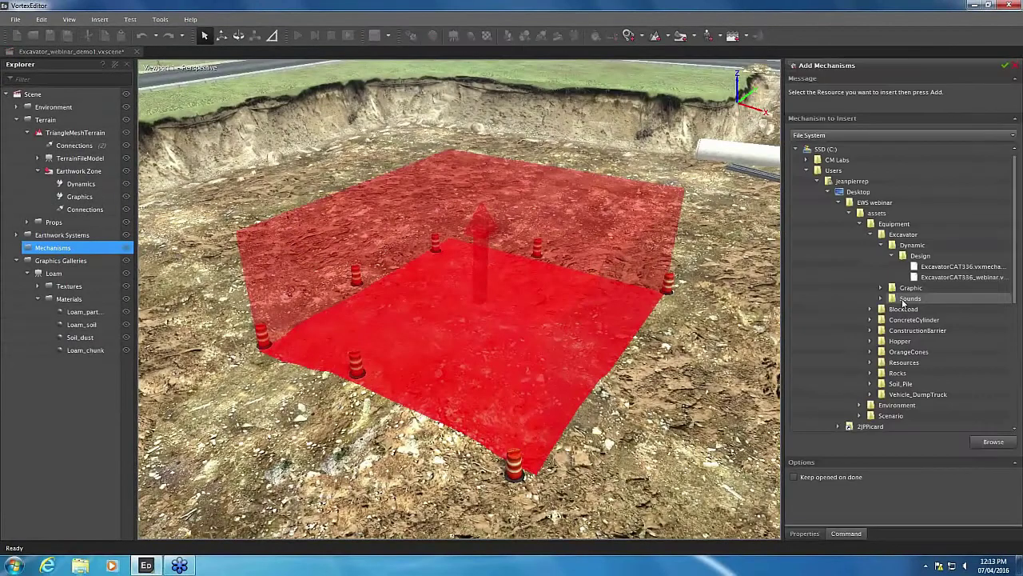
{"action": "left_click", "coordinate": [953, 277]}
{"action": "double_click", "coordinate": [932, 278]}
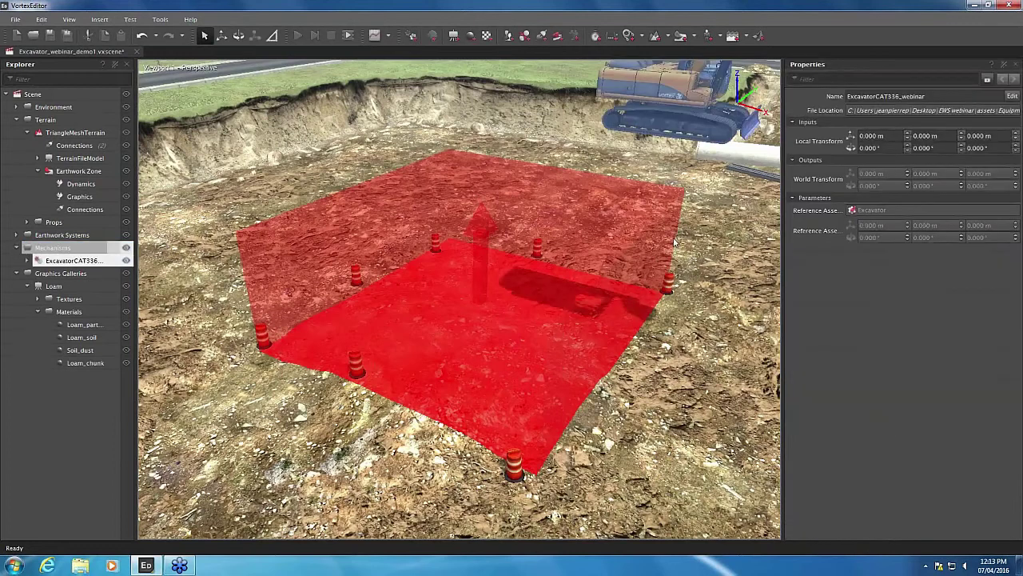
Step: Lower the excavator towards the terrain, to a height of about -8.57 m, and check the clearance under its tracks and bucket
{"action": "scroll", "coordinate": [673, 242], "scroll_direction": "down", "scroll_amount": 2}
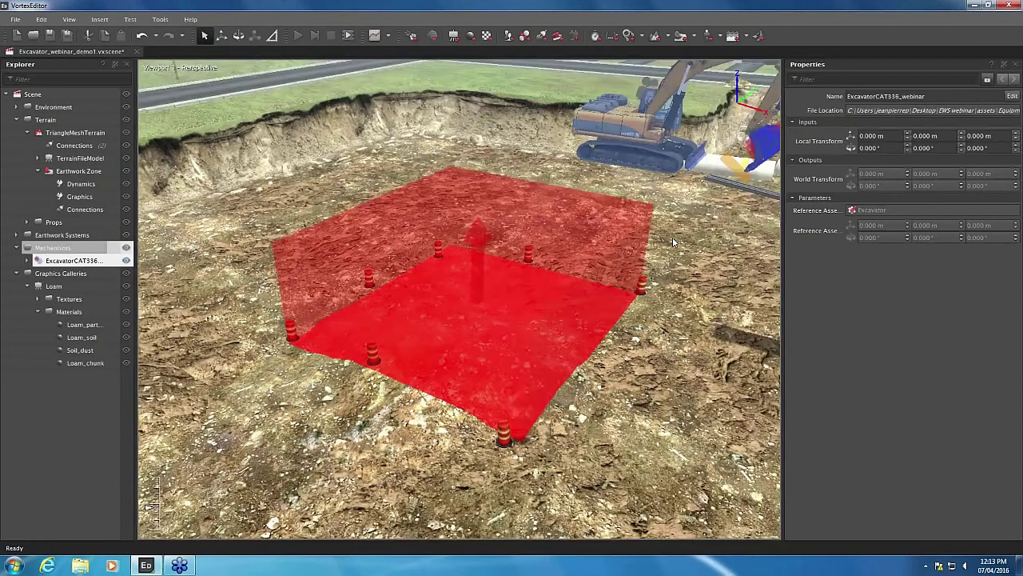
{"action": "scroll", "coordinate": [673, 241], "scroll_direction": "down", "scroll_amount": 2}
{"action": "middle_click_drag", "start_coordinate": [673, 255], "coordinate": [600, 270]}
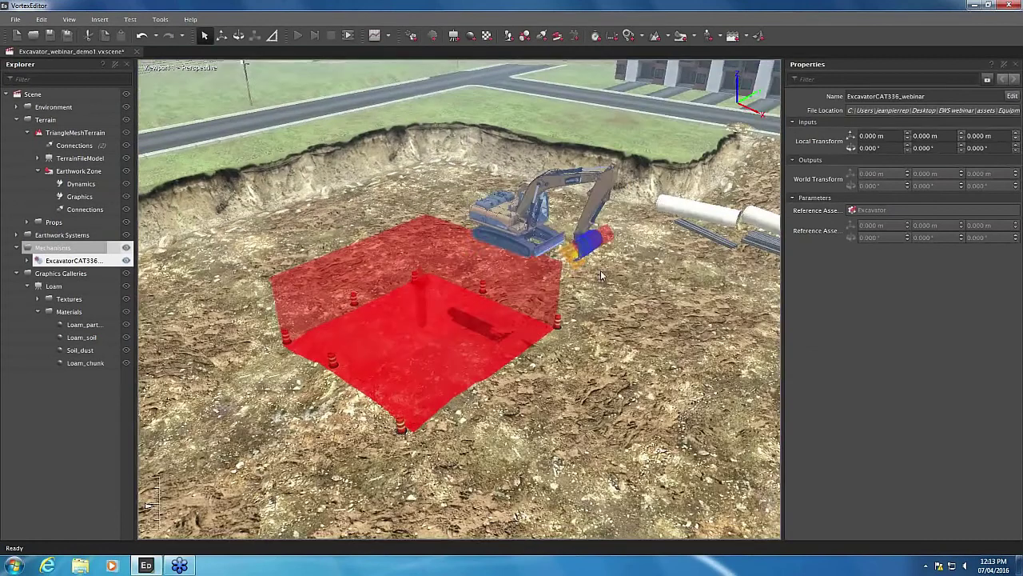
{"action": "key", "text": "w"}
{"action": "left_click_drag", "start_coordinate": [513, 211], "coordinate": [515, 330]}
{"action": "scroll", "coordinate": [528, 401], "scroll_direction": "up", "scroll_amount": 5}
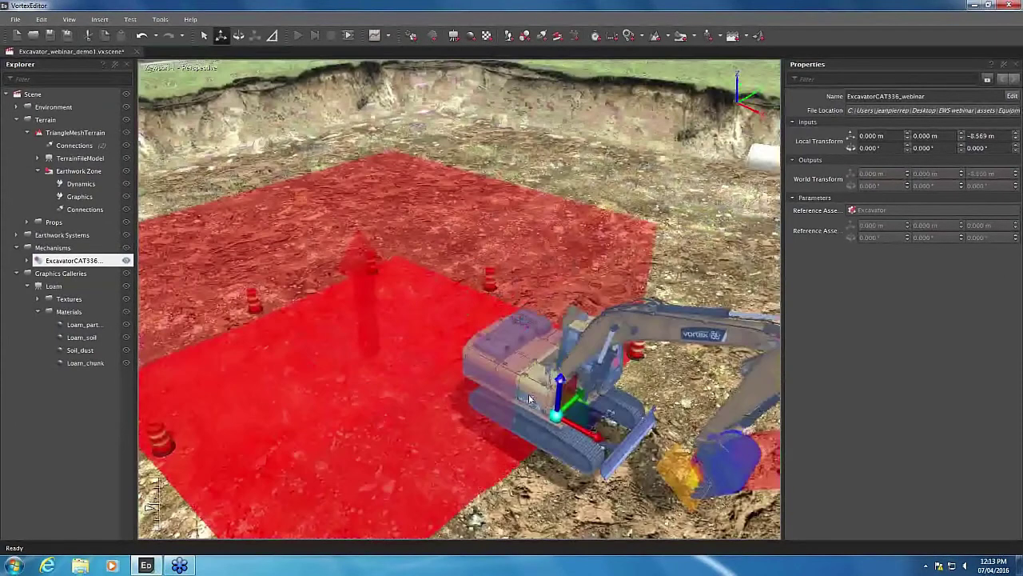
{"action": "middle_click_drag", "start_coordinate": [531, 400], "coordinate": [518, 373]}
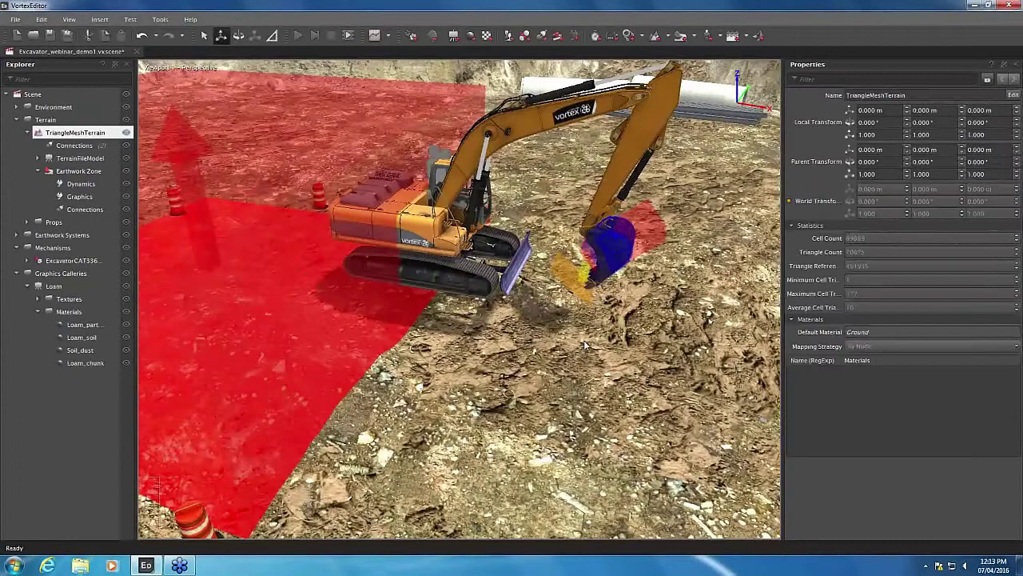
{"action": "scroll", "coordinate": [584, 340], "scroll_direction": "up", "scroll_amount": 3}
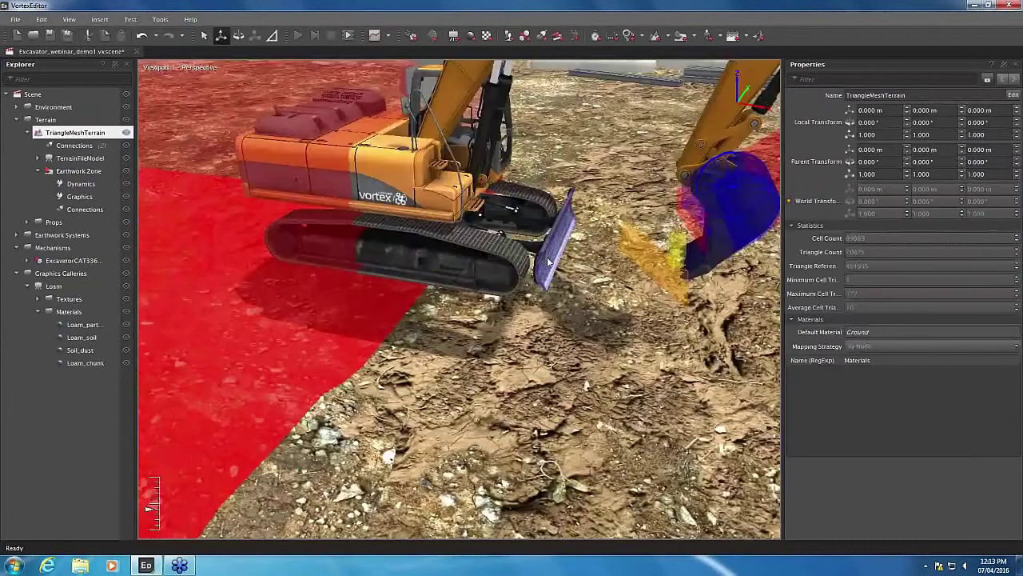
{"action": "middle_click_drag", "start_coordinate": [729, 219], "coordinate": [585, 280]}
{"action": "scroll", "coordinate": [585, 280], "scroll_direction": "down", "scroll_amount": 4}
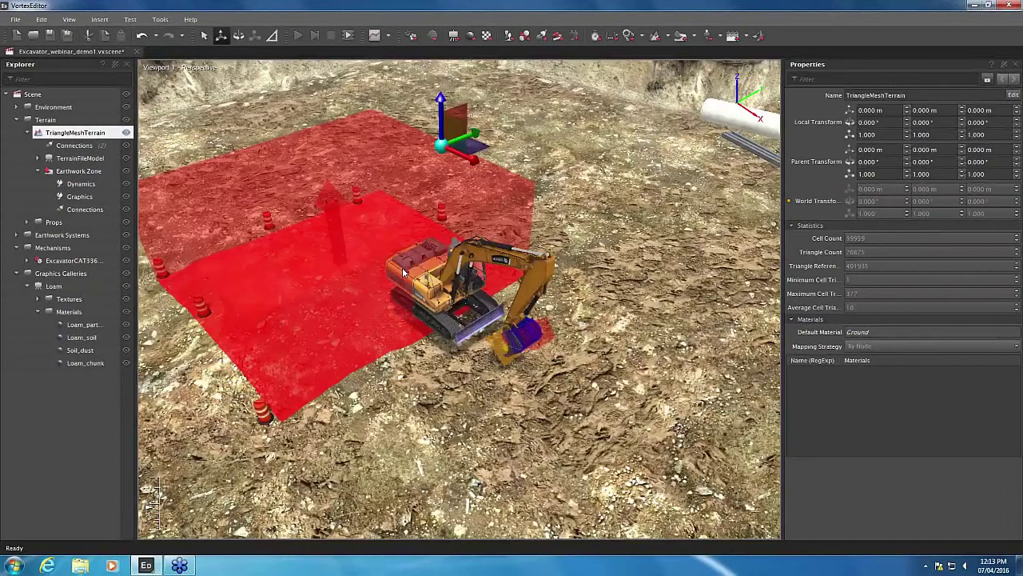
Step: Rotate the excavator 180° about its vertical axis so that it faces the earthwork zone
{"action": "left_click", "coordinate": [448, 288]}
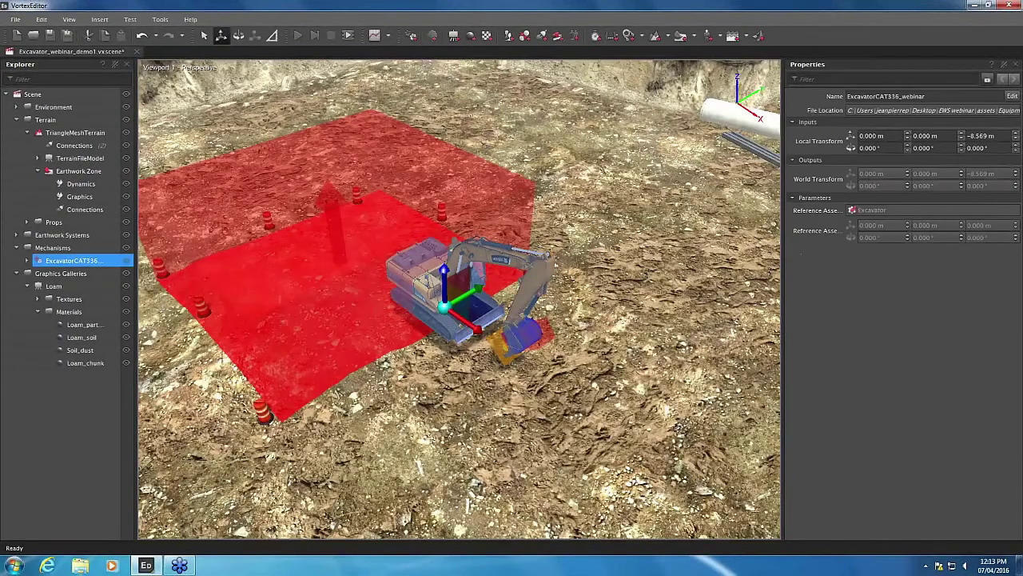
{"action": "left_click", "coordinate": [982, 147]}
{"action": "type", "text": "180"}
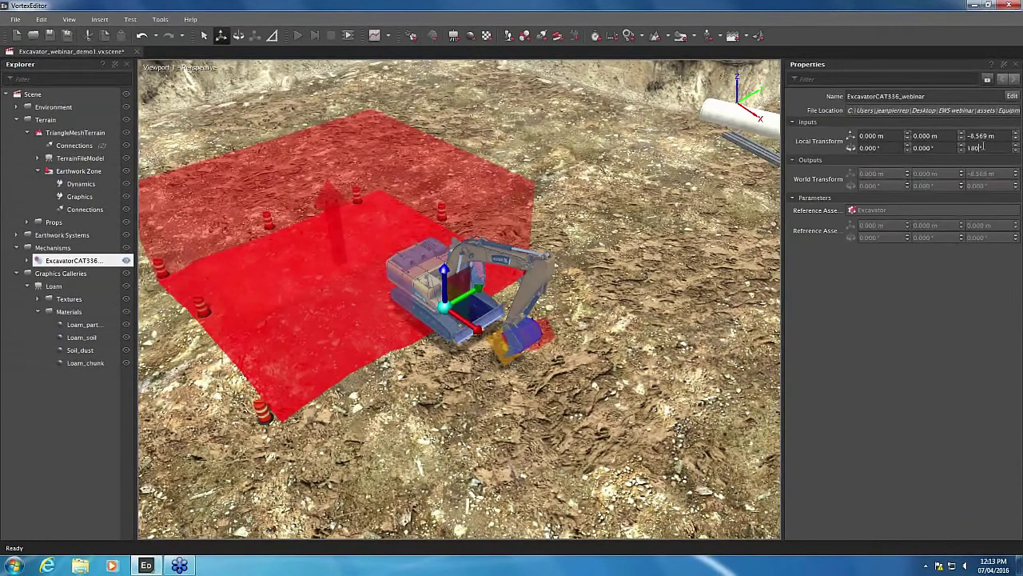
{"action": "key", "text": "Return"}
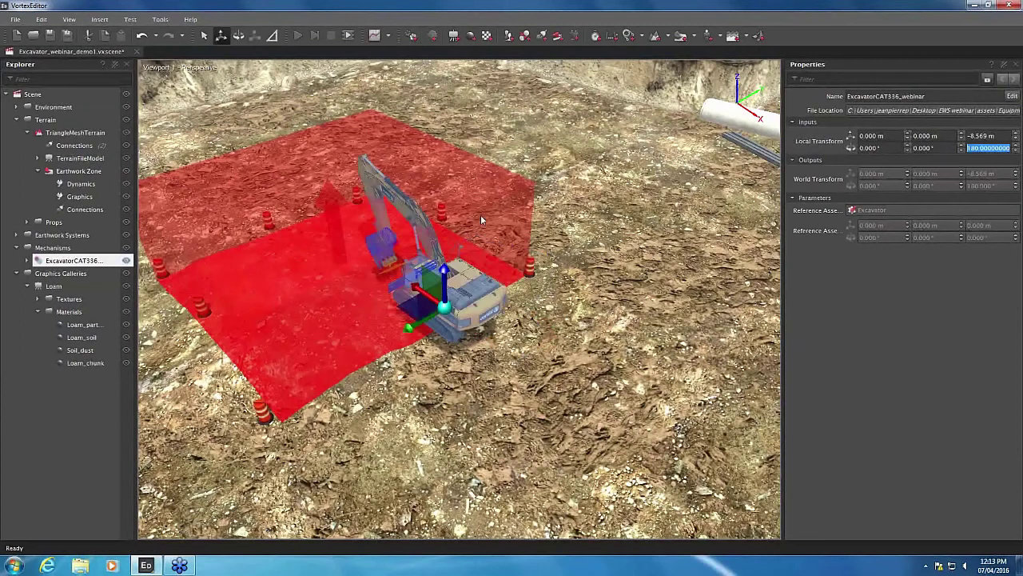
Step: Move the excavator to the earthwork zone's edge beside a barrel and down to the ground, at about X -1.06, Y 4.86, Z -10.18 m
{"action": "scroll", "coordinate": [487, 217], "scroll_direction": "down", "scroll_amount": 2}
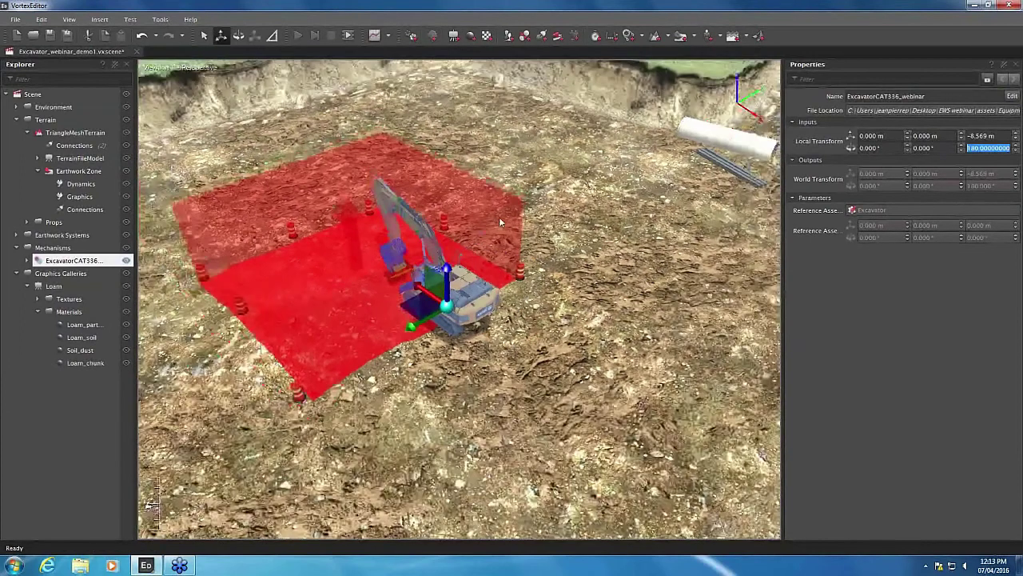
{"action": "middle_click_drag", "start_coordinate": [500, 218], "coordinate": [444, 249]}
{"action": "left_click_drag", "start_coordinate": [435, 253], "coordinate": [484, 274]}
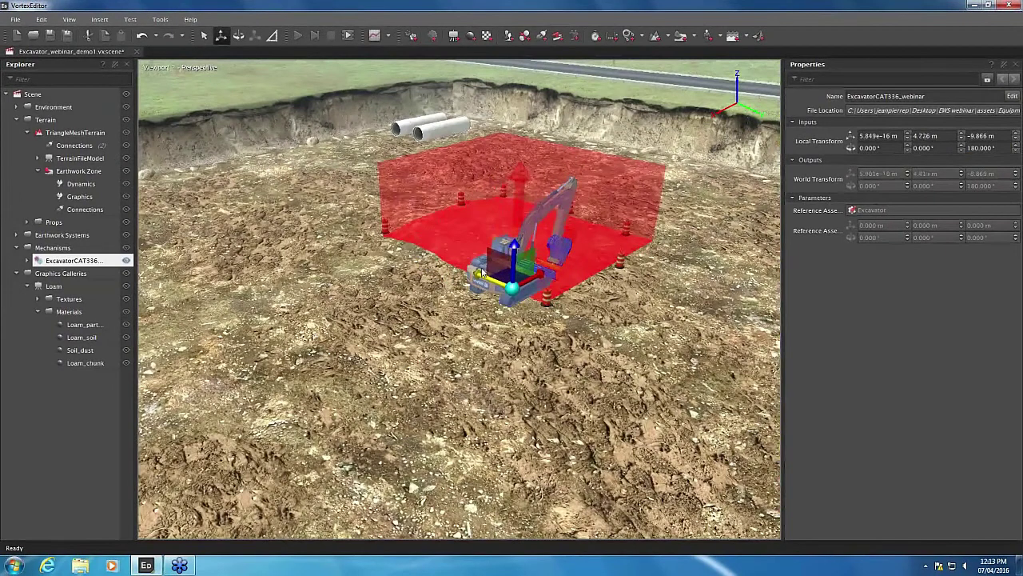
{"action": "scroll", "coordinate": [495, 276], "scroll_direction": "up", "scroll_amount": 3}
{"action": "scroll", "coordinate": [562, 263], "scroll_direction": "up", "scroll_amount": 2}
{"action": "middle_click_drag", "start_coordinate": [633, 266], "coordinate": [384, 224]}
{"action": "left_click_drag", "start_coordinate": [323, 183], "coordinate": [382, 192]}
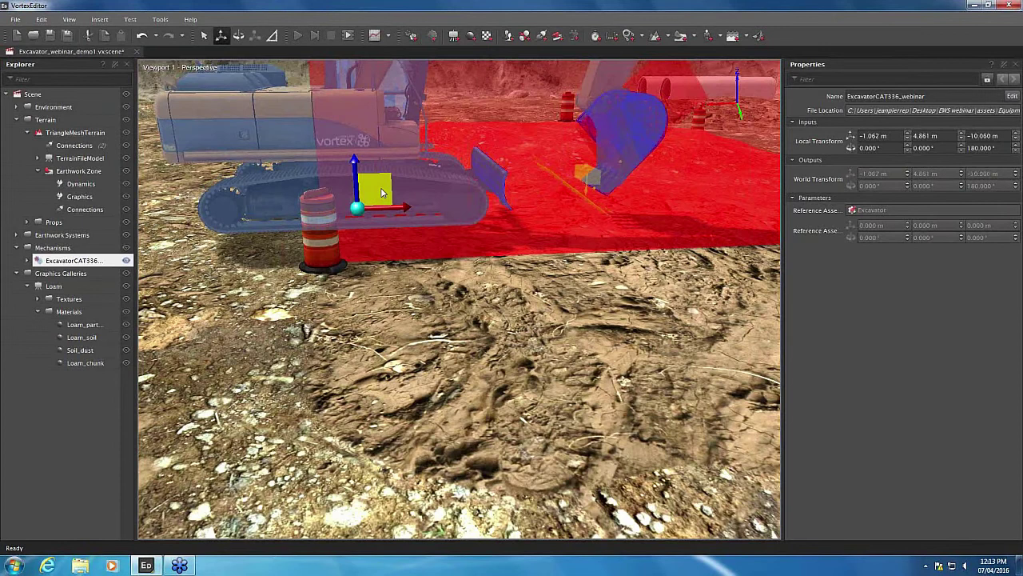
{"action": "middle_click_drag", "start_coordinate": [381, 193], "coordinate": [278, 233]}
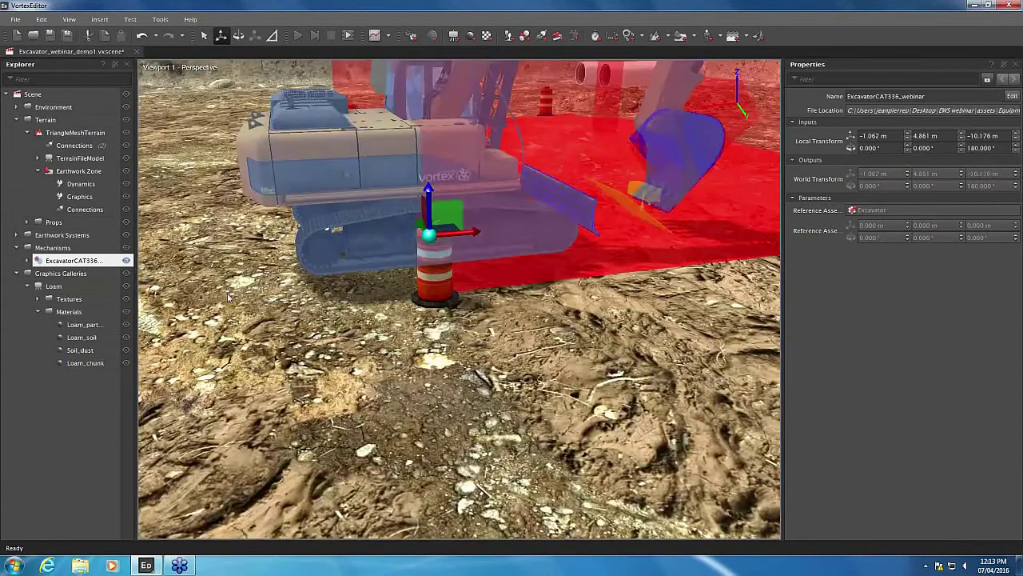
{"action": "left_click", "coordinate": [278, 233]}
{"action": "scroll", "coordinate": [275, 233], "scroll_direction": "down", "scroll_amount": 4}
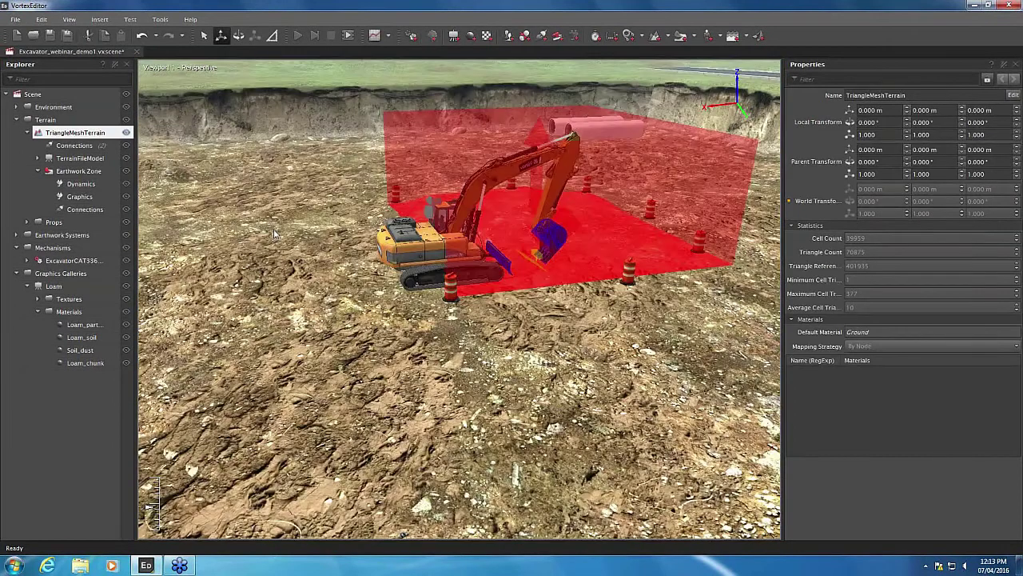
Step: Run the simulation with the excavator in view to test digging in the earthwork zone, and stop it
{"action": "middle_click_drag", "start_coordinate": [274, 233], "coordinate": [655, 261]}
{"action": "scroll", "coordinate": [656, 260], "scroll_direction": "up", "scroll_amount": 3}
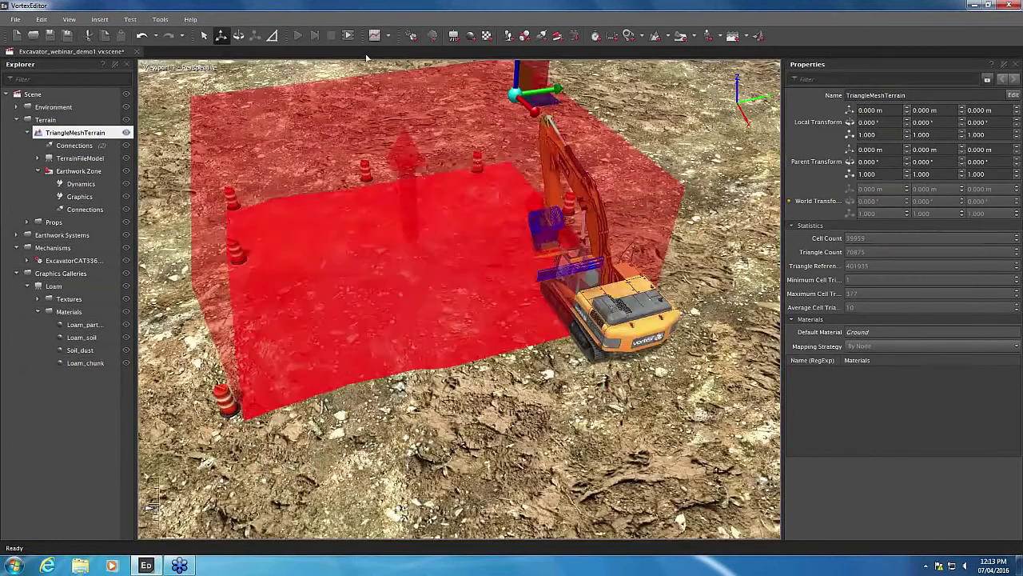
{"action": "key", "text": "F5"}
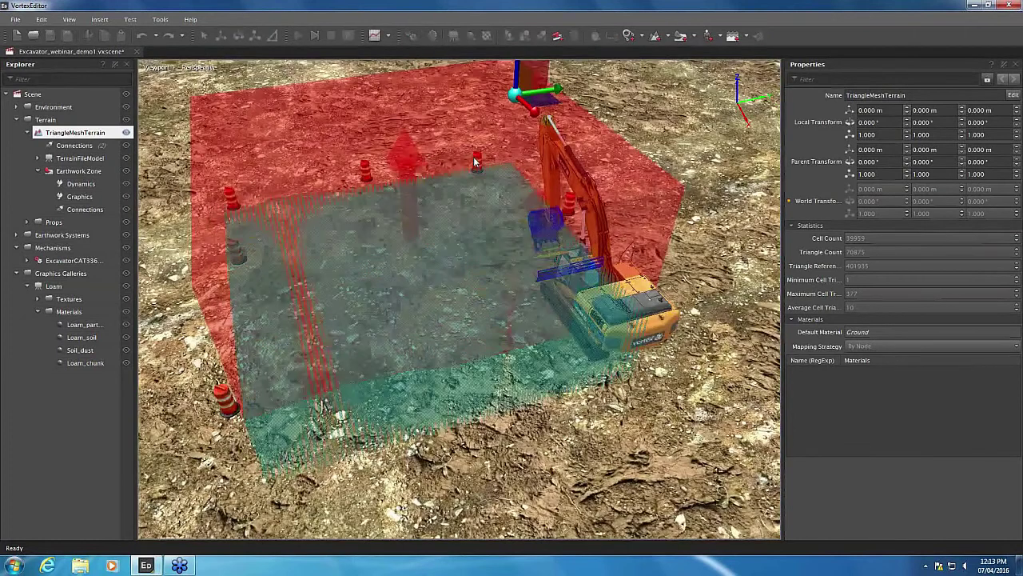
{"action": "key", "text": "F5"}
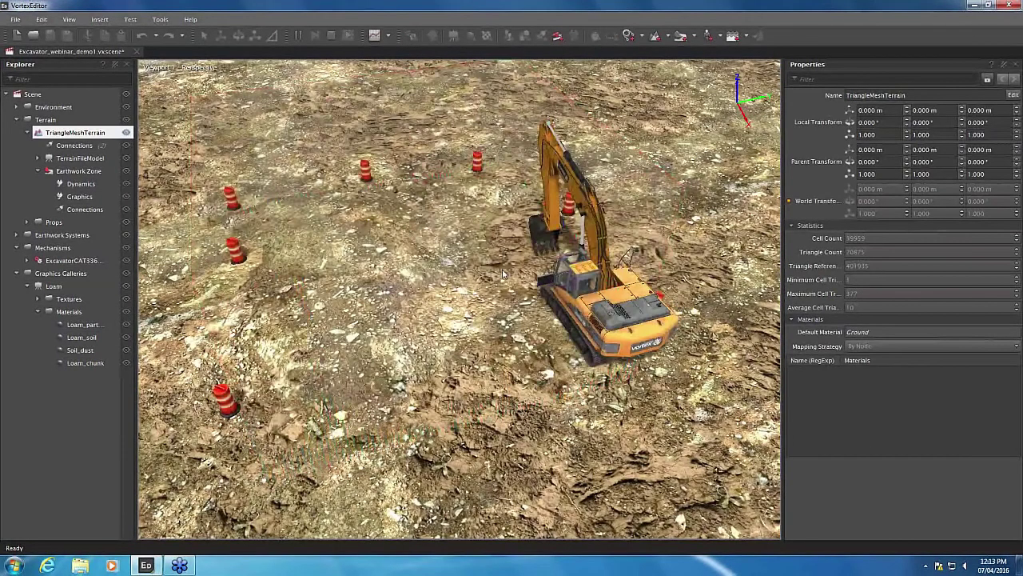
{"action": "middle_click_drag", "start_coordinate": [503, 275], "coordinate": [539, 188]}
{"action": "scroll", "coordinate": [538, 189], "scroll_direction": "up", "scroll_amount": 2}
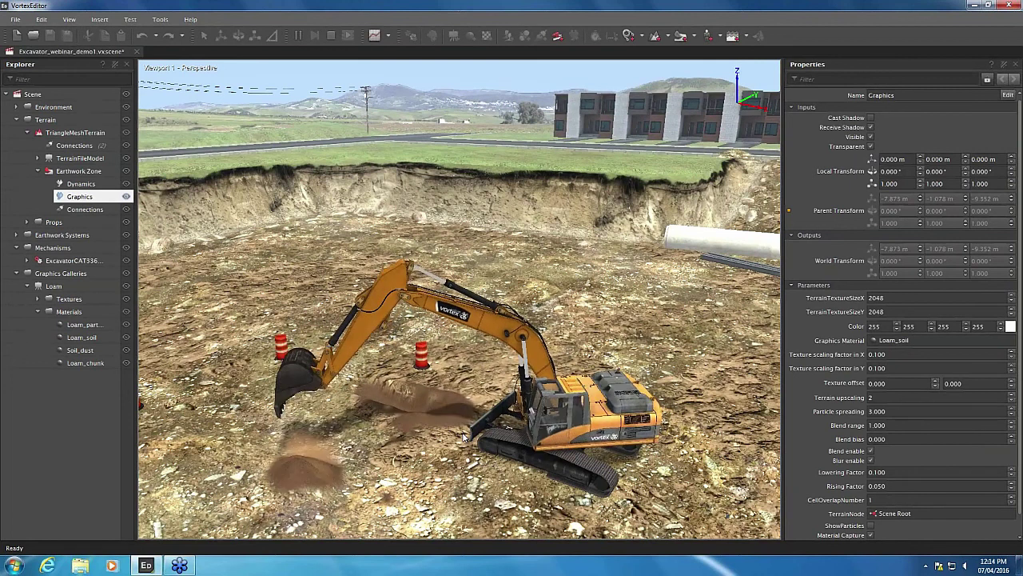
{"action": "left_click", "coordinate": [335, 34]}
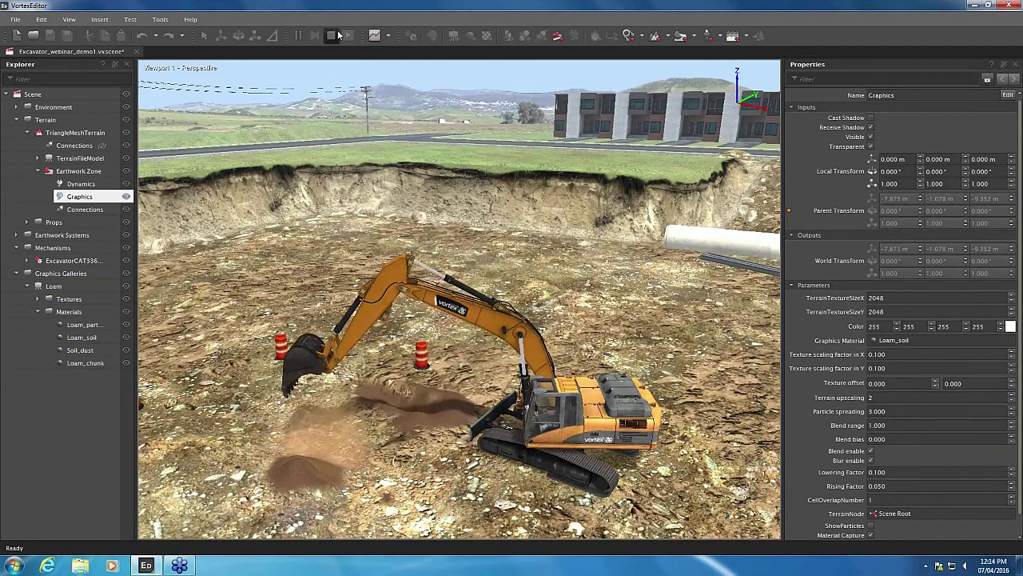
Step: Add the DumpTruck_webinar mechanism from the Vehicle_DumpTruck design assets to the scene
{"action": "left_click", "coordinate": [125, 196]}
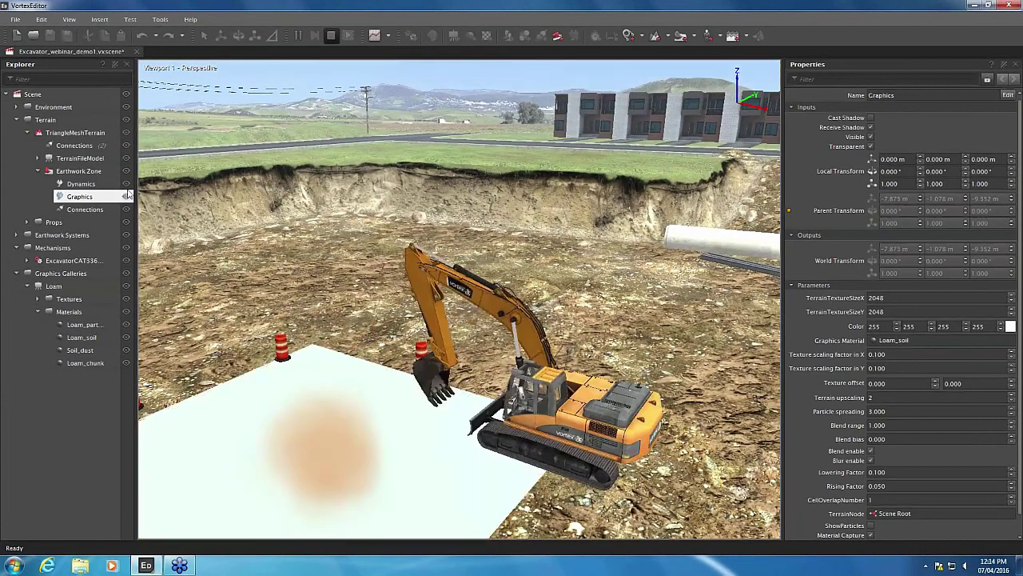
{"action": "right_click", "coordinate": [96, 248]}
{"action": "left_click", "coordinate": [198, 261]}
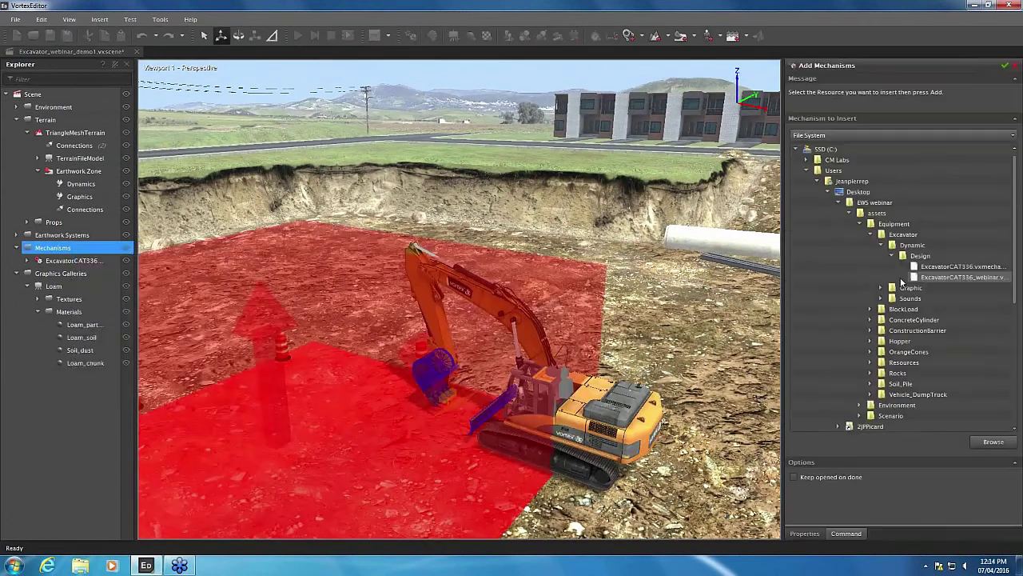
{"action": "left_click", "coordinate": [871, 234]}
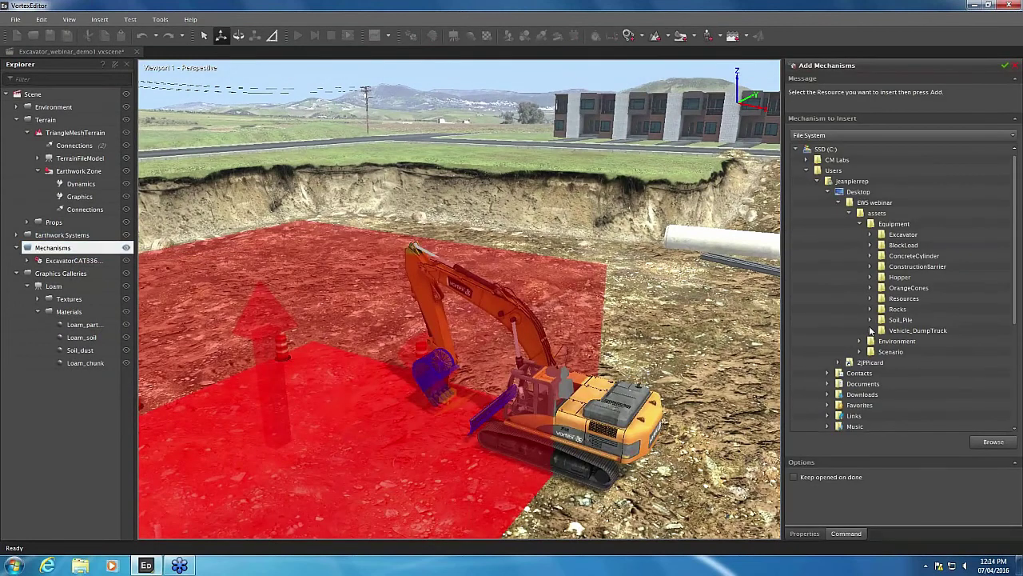
{"action": "left_click", "coordinate": [871, 330]}
{"action": "left_click", "coordinate": [881, 340]}
{"action": "left_click", "coordinate": [892, 352]}
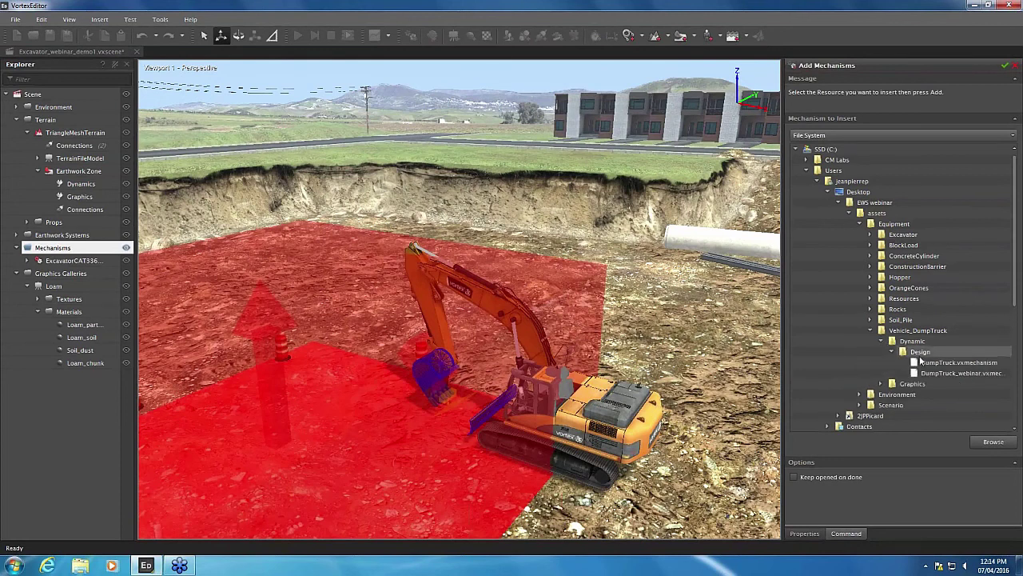
{"action": "double_click", "coordinate": [956, 374]}
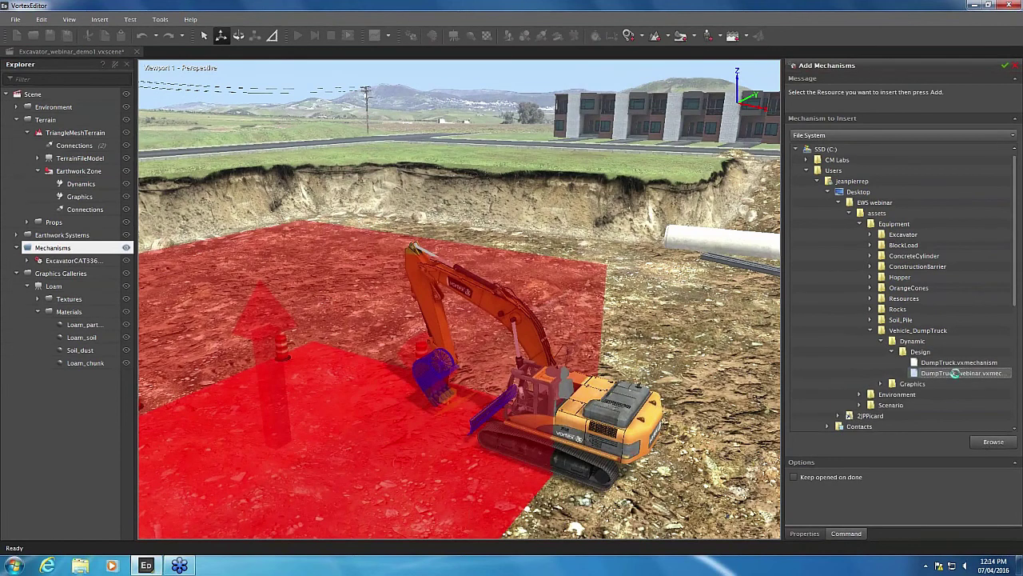
{"action": "scroll", "coordinate": [423, 265], "scroll_direction": "down", "scroll_amount": 1}
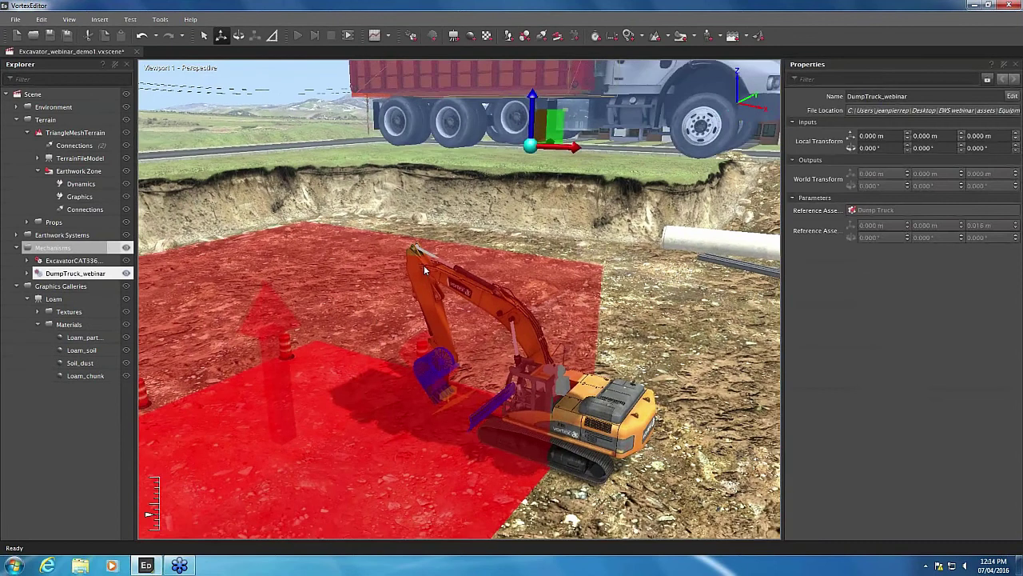
Step: Move the dump truck down to the ground beside the excavator, at about X -2.07, Y 10.22, Z -10.29 m
{"action": "scroll", "coordinate": [425, 267], "scroll_direction": "down", "scroll_amount": 1}
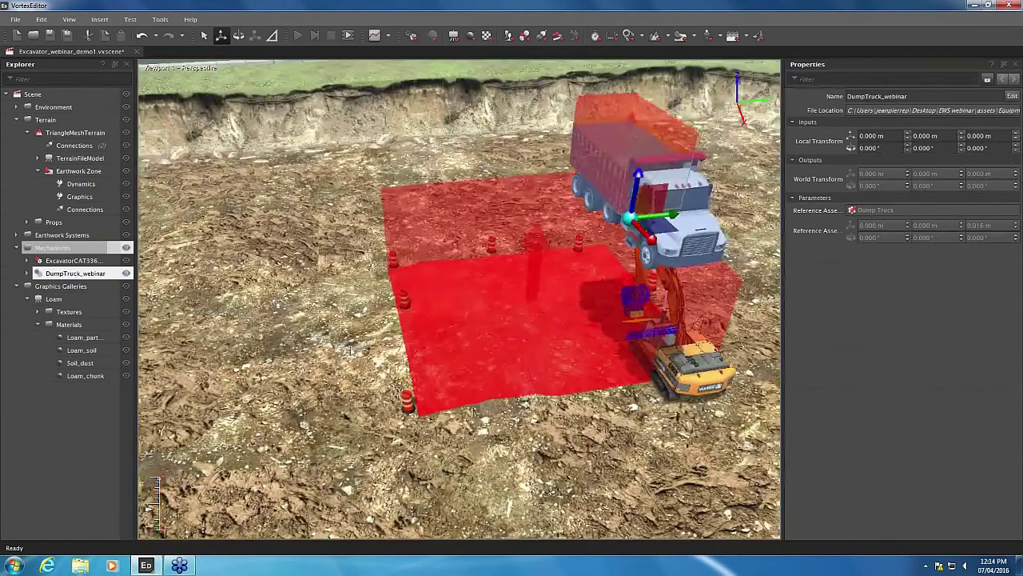
{"action": "left_click_drag", "start_coordinate": [582, 281], "coordinate": [628, 278]}
{"action": "middle_click_drag", "start_coordinate": [628, 280], "coordinate": [496, 261]}
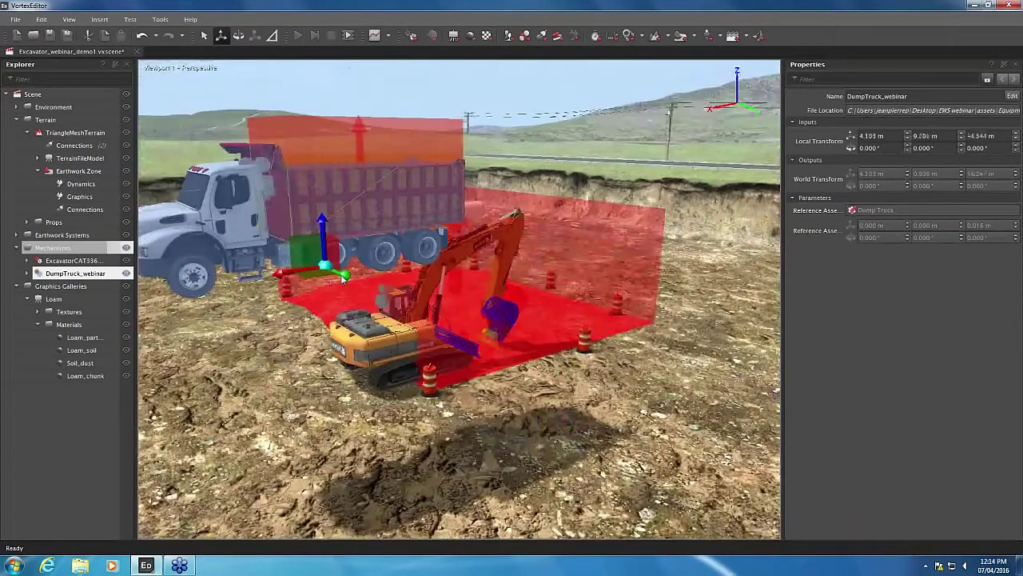
{"action": "left_click_drag", "start_coordinate": [340, 274], "coordinate": [481, 416]}
{"action": "middle_click_drag", "start_coordinate": [505, 387], "coordinate": [457, 343]}
{"action": "left_click_drag", "start_coordinate": [536, 384], "coordinate": [494, 371]}
{"action": "left_click_drag", "start_coordinate": [455, 330], "coordinate": [456, 343]}
{"action": "middle_click_drag", "start_coordinate": [456, 343], "coordinate": [497, 290]}
{"action": "scroll", "coordinate": [492, 283], "scroll_direction": "up", "scroll_amount": 3}
Step: Run the simulation to test dumping excavated soil into the truck bed, and examine the soil in the bed from above
{"action": "key", "text": "F5"}
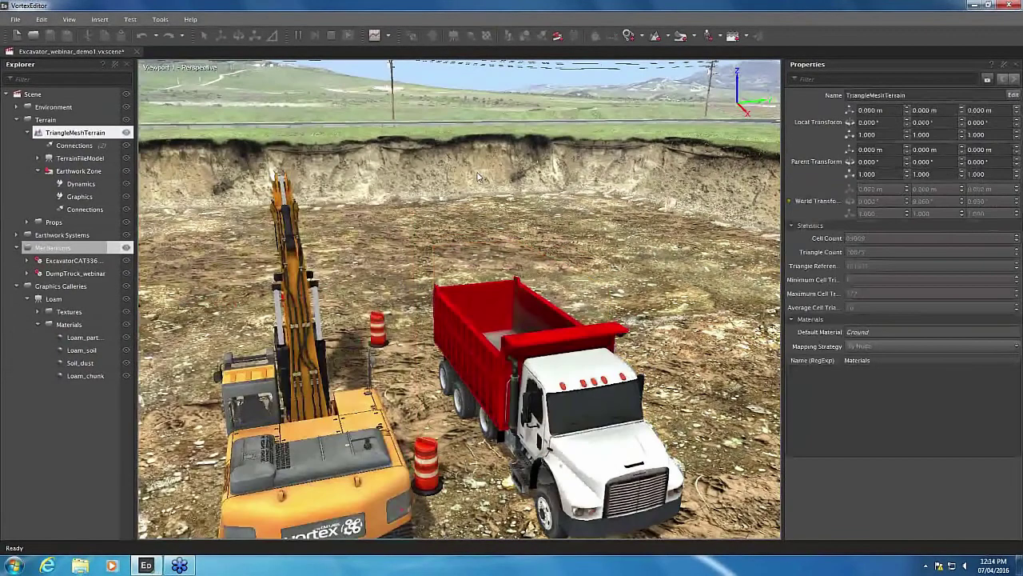
{"action": "left_click", "coordinate": [561, 177]}
{"action": "left_click_drag", "start_coordinate": [478, 177], "coordinate": [441, 244], "text": "alt"}
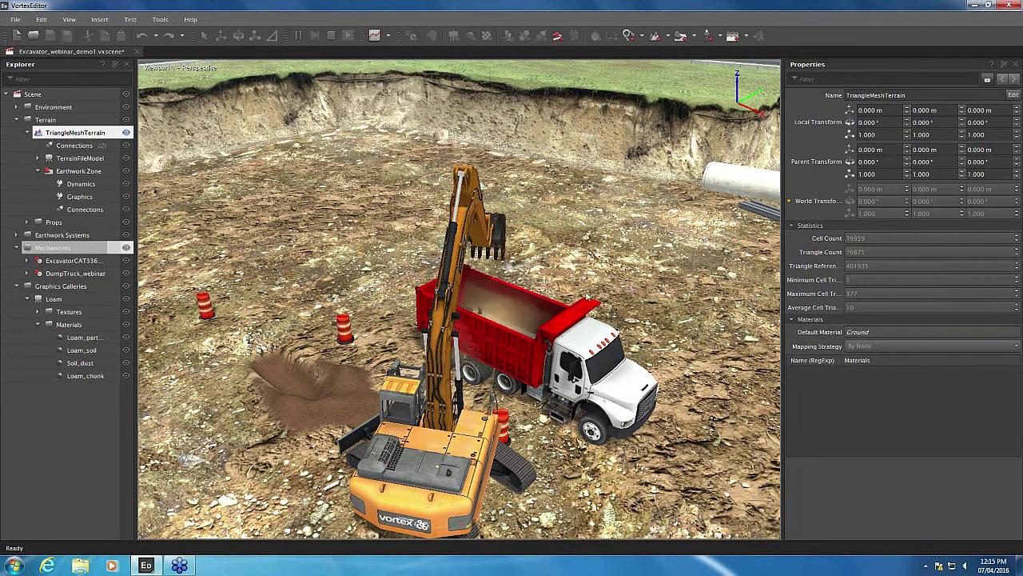
{"action": "middle_click_drag", "start_coordinate": [588, 297], "coordinate": [535, 406]}
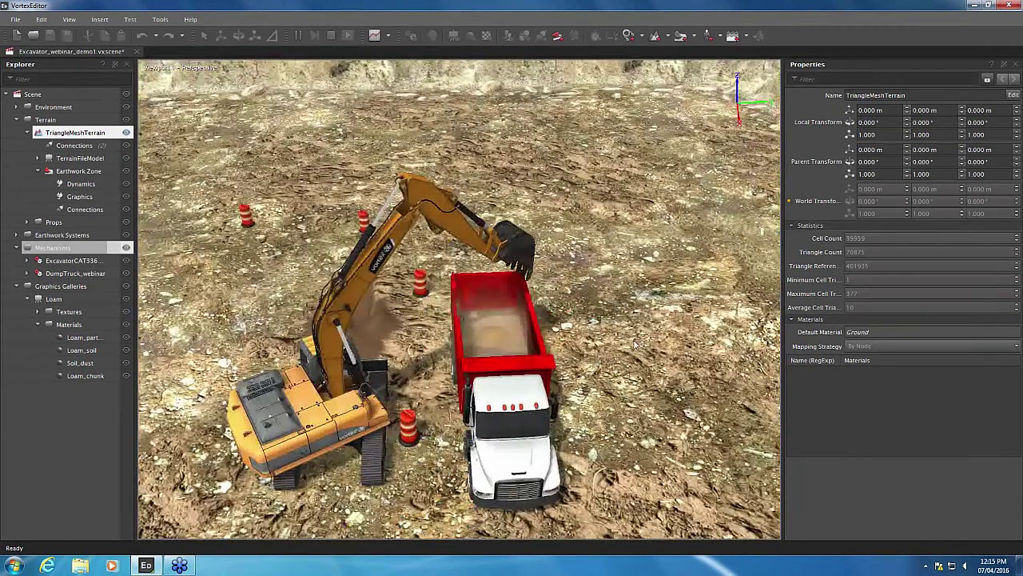
{"action": "scroll", "coordinate": [535, 406], "scroll_direction": "up", "scroll_amount": 5}
{"action": "left_click", "coordinate": [536, 409]}
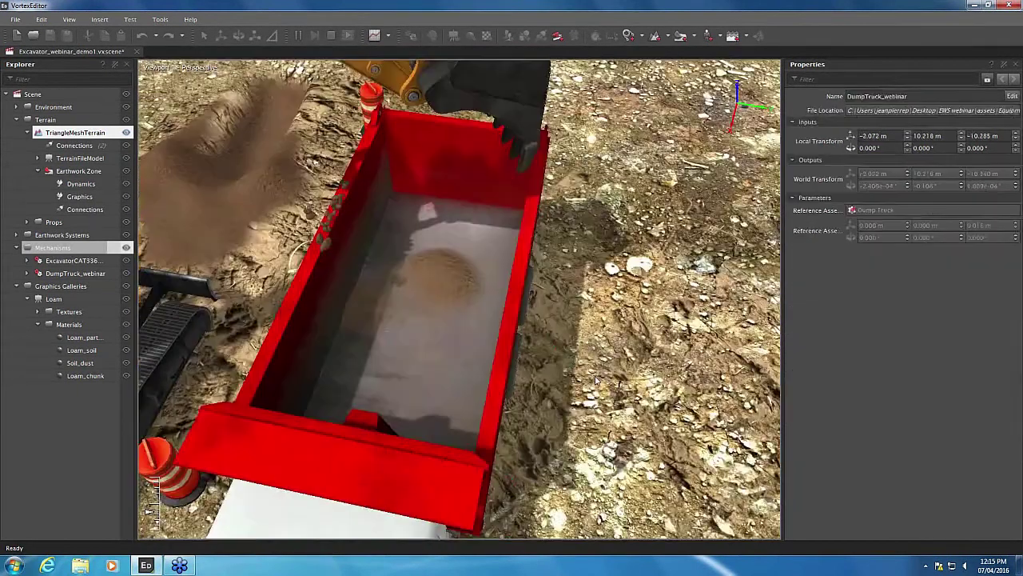
{"action": "left_click", "coordinate": [573, 318]}
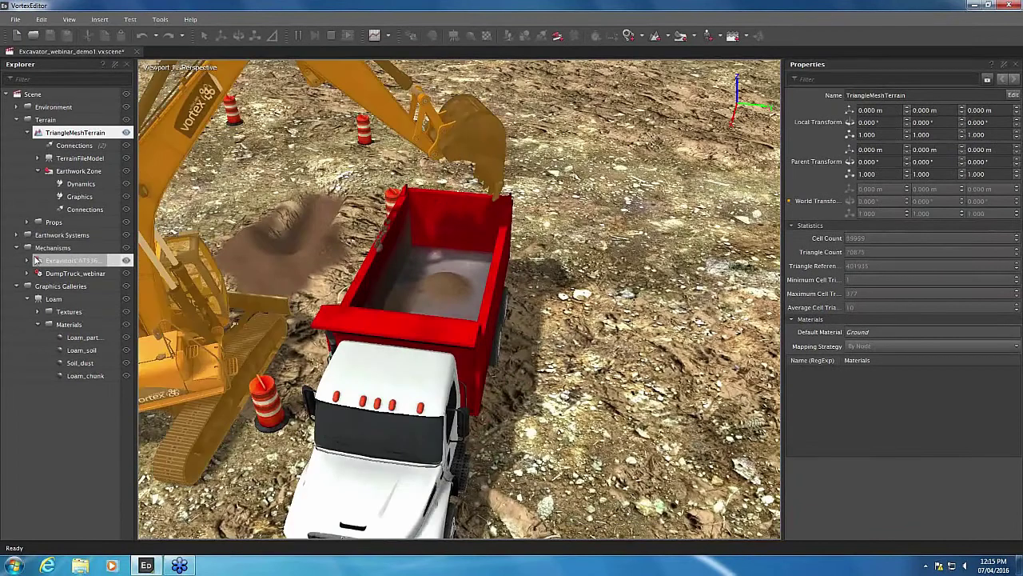
Step: Inspect the dynamics properties of the dump truck's TruckBed earthwork system, and stop the simulation
{"action": "left_click", "coordinate": [75, 272]}
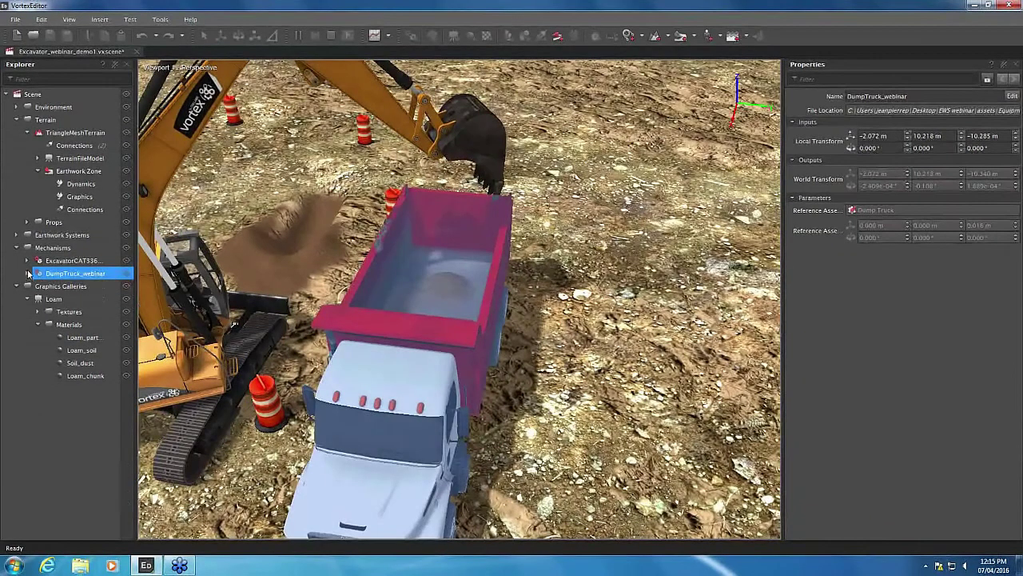
{"action": "left_click", "coordinate": [27, 273]}
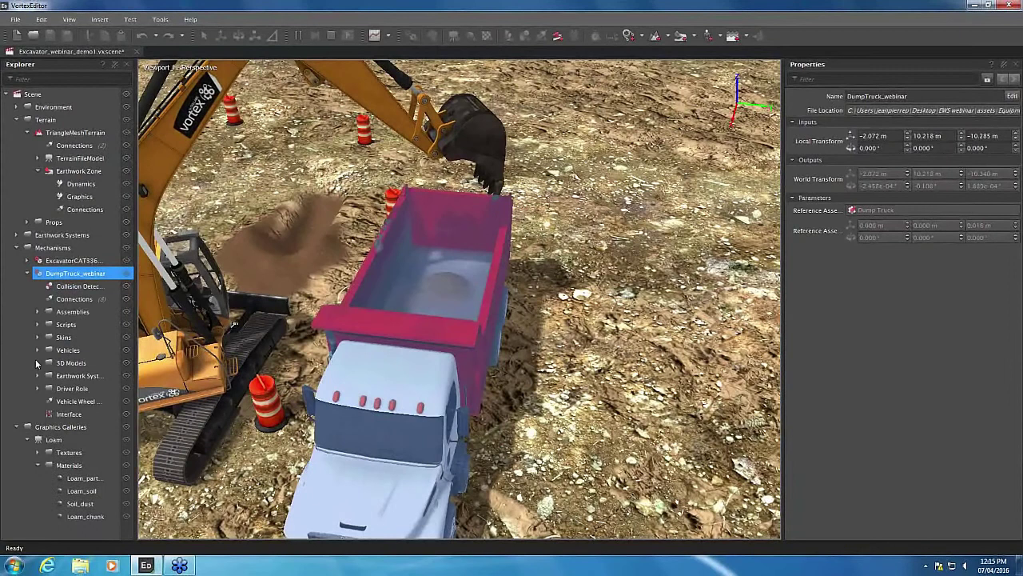
{"action": "left_click", "coordinate": [37, 375]}
{"action": "left_click", "coordinate": [51, 389]}
{"action": "left_click", "coordinate": [51, 388]}
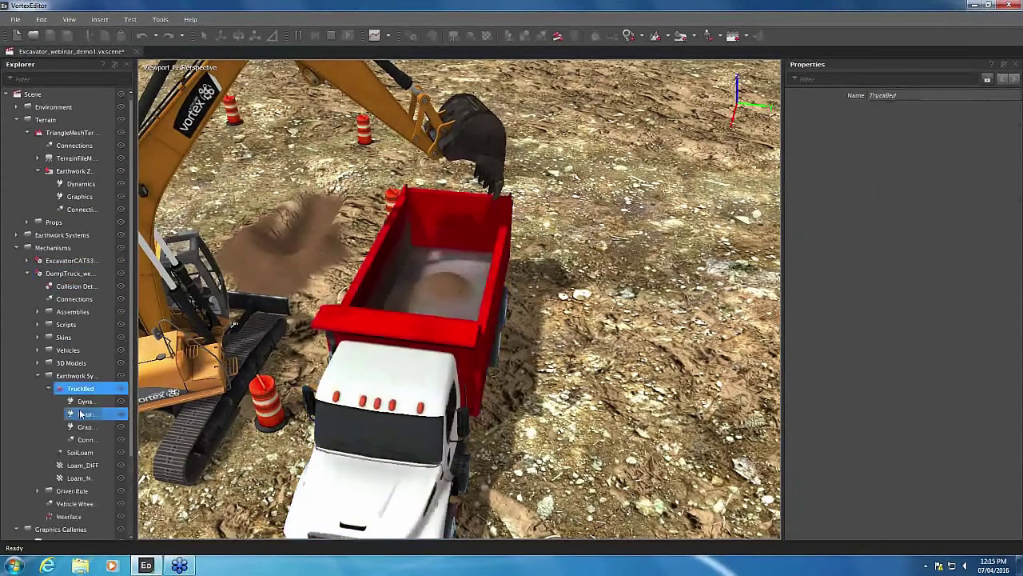
{"action": "left_click", "coordinate": [84, 401]}
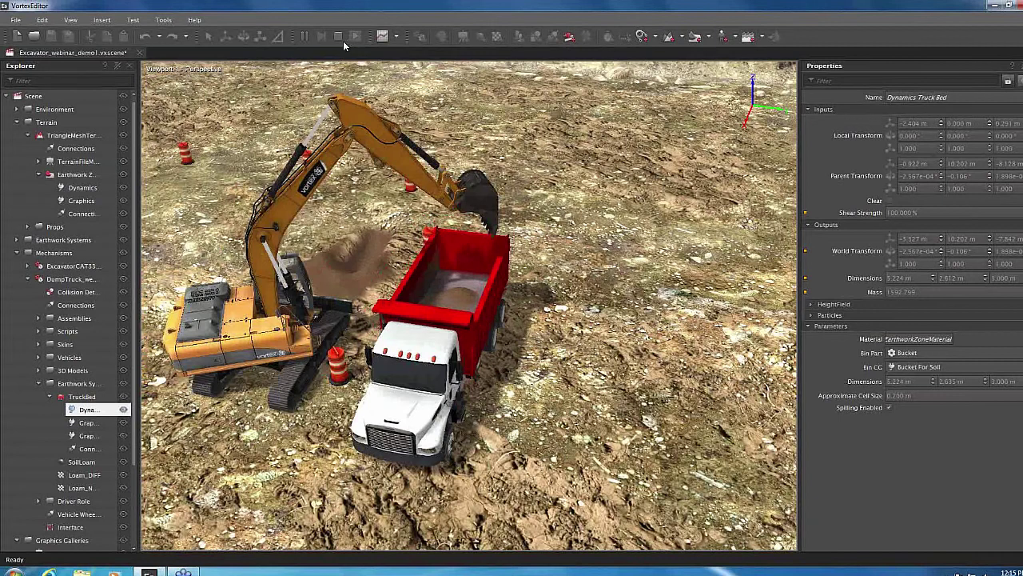
{"action": "left_click", "coordinate": [339, 38]}
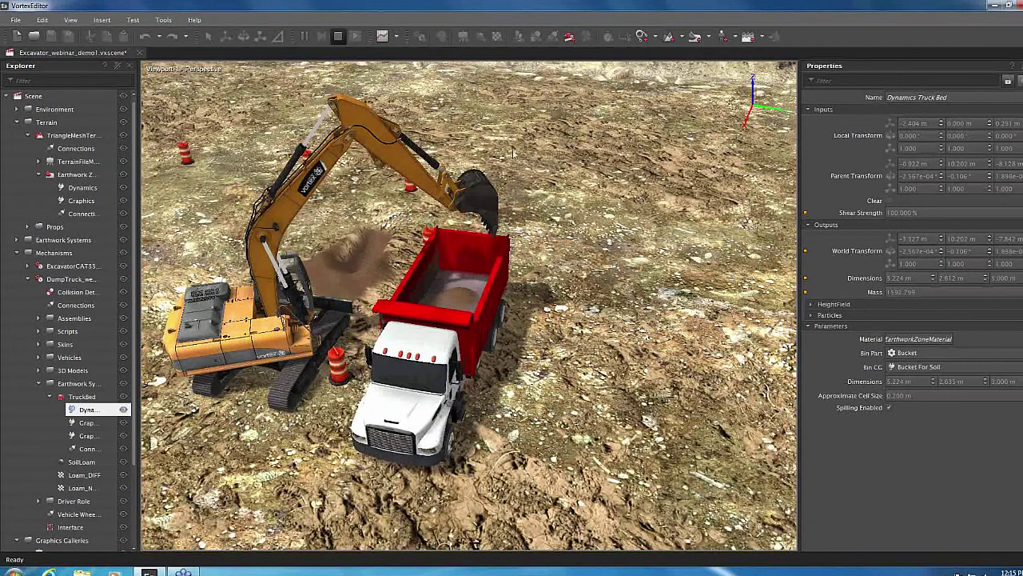
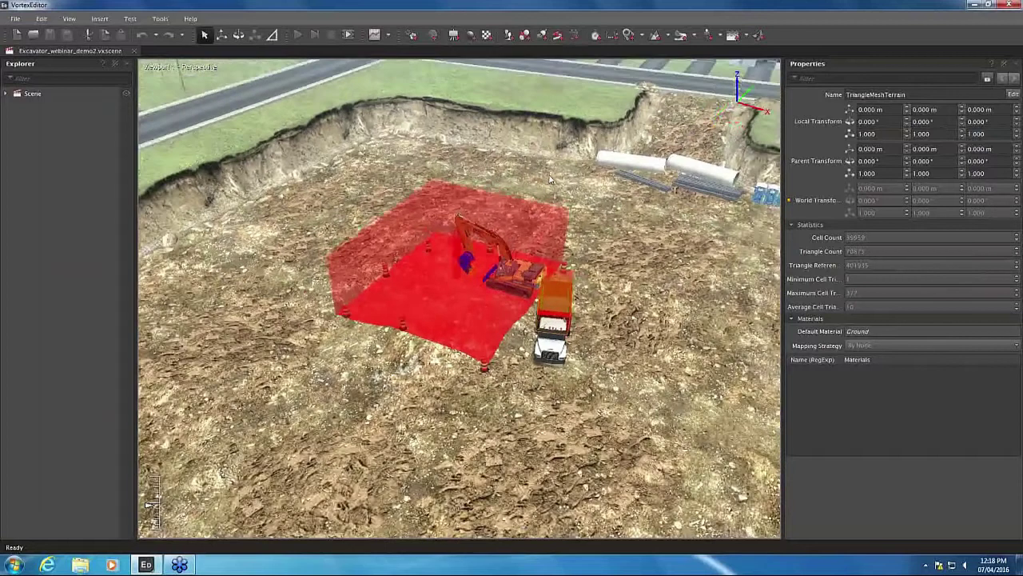
Step: Run the Excavator_webinar_demo2 scene's simulation with the excavator, dump truck and earthwork zone in view, and stop it
{"action": "scroll", "coordinate": [568, 174], "scroll_direction": "up", "scroll_amount": 2}
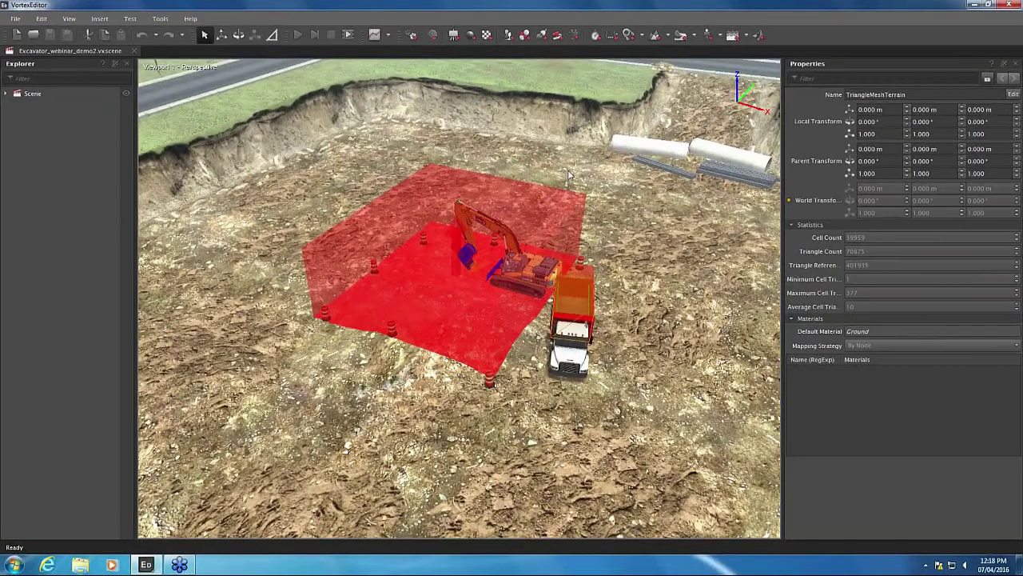
{"action": "scroll", "coordinate": [568, 171], "scroll_direction": "up", "scroll_amount": 2}
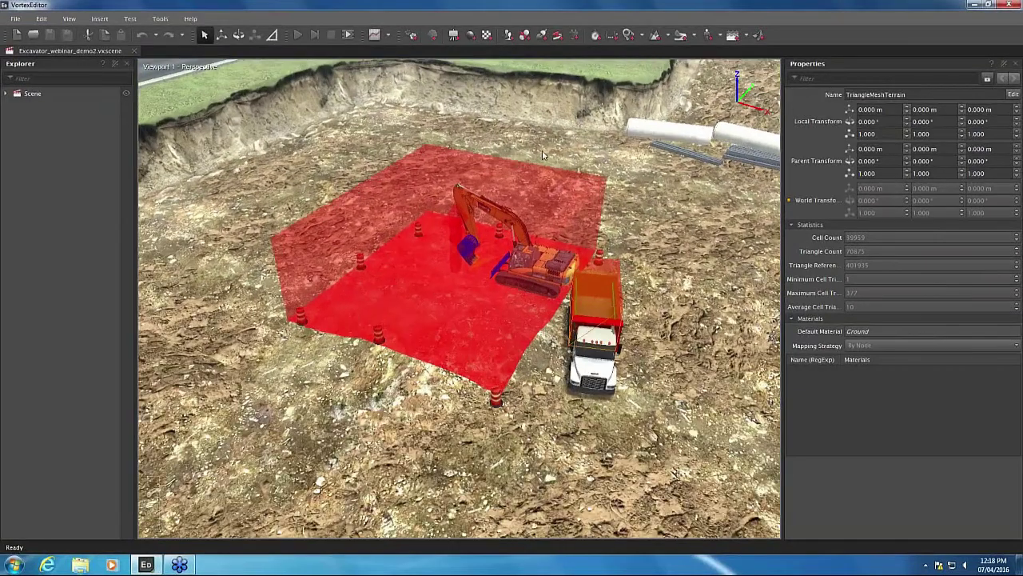
{"action": "scroll", "coordinate": [543, 156], "scroll_direction": "up", "scroll_amount": 1}
{"action": "middle_click_drag", "start_coordinate": [548, 159], "coordinate": [348, 314]}
{"action": "scroll", "coordinate": [348, 314], "scroll_direction": "up", "scroll_amount": 2}
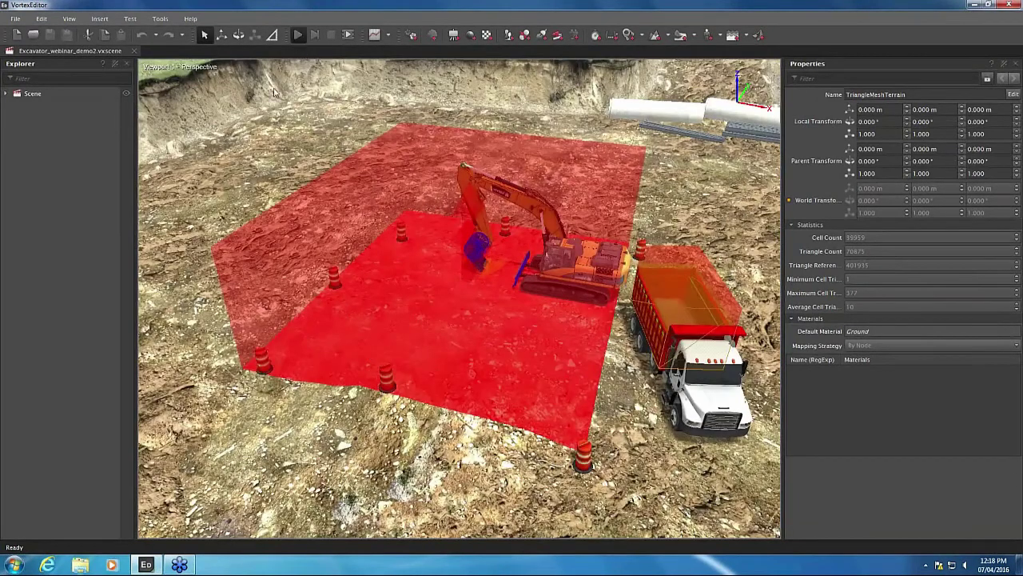
{"action": "left_click", "coordinate": [336, 35]}
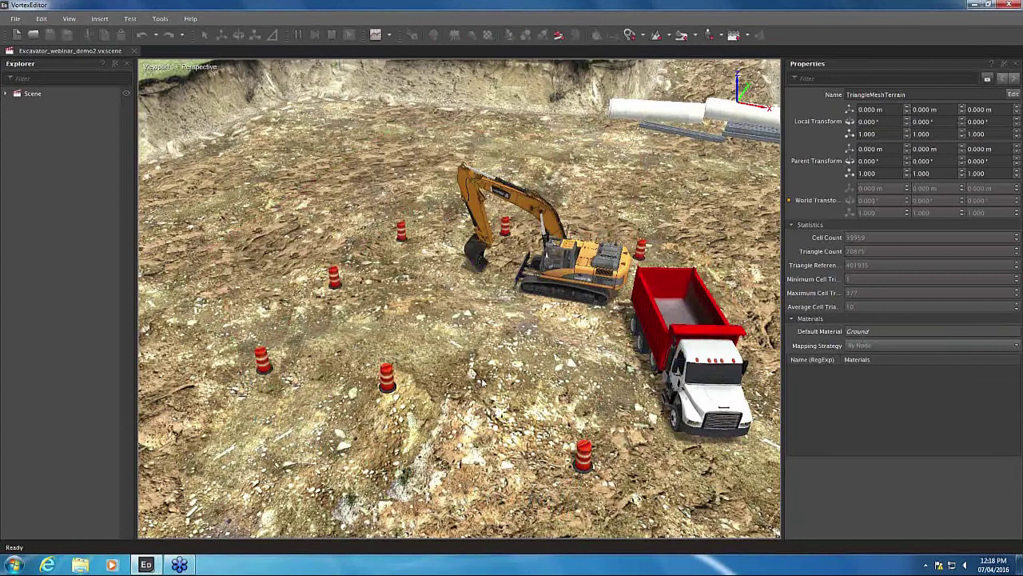
{"action": "scroll", "coordinate": [482, 382], "scroll_direction": "up", "scroll_amount": 2}
{"action": "scroll", "coordinate": [505, 308], "scroll_direction": "down", "scroll_amount": 1}
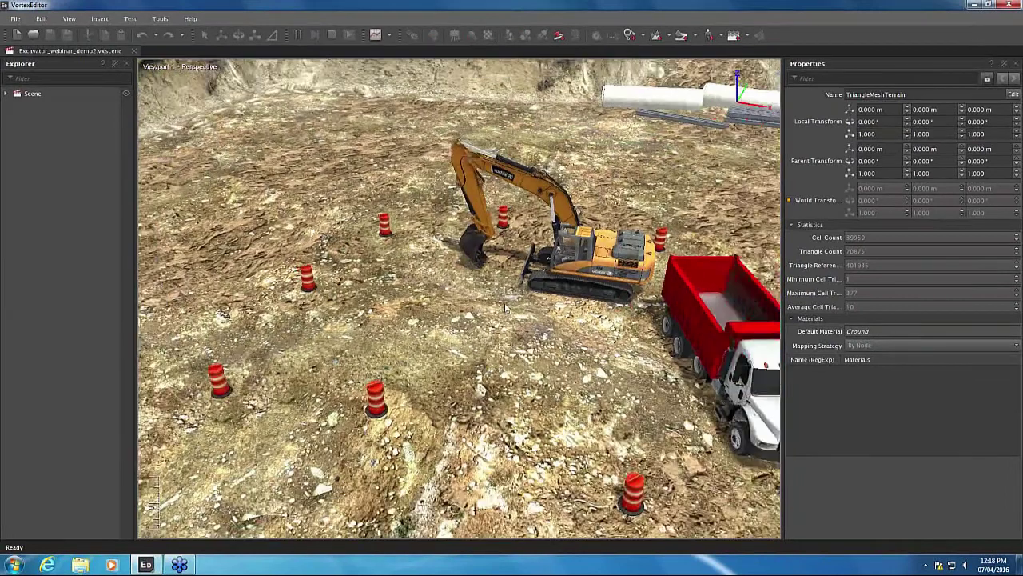
{"action": "middle_click_drag", "start_coordinate": [504, 308], "coordinate": [525, 289]}
{"action": "left_click", "coordinate": [333, 35]}
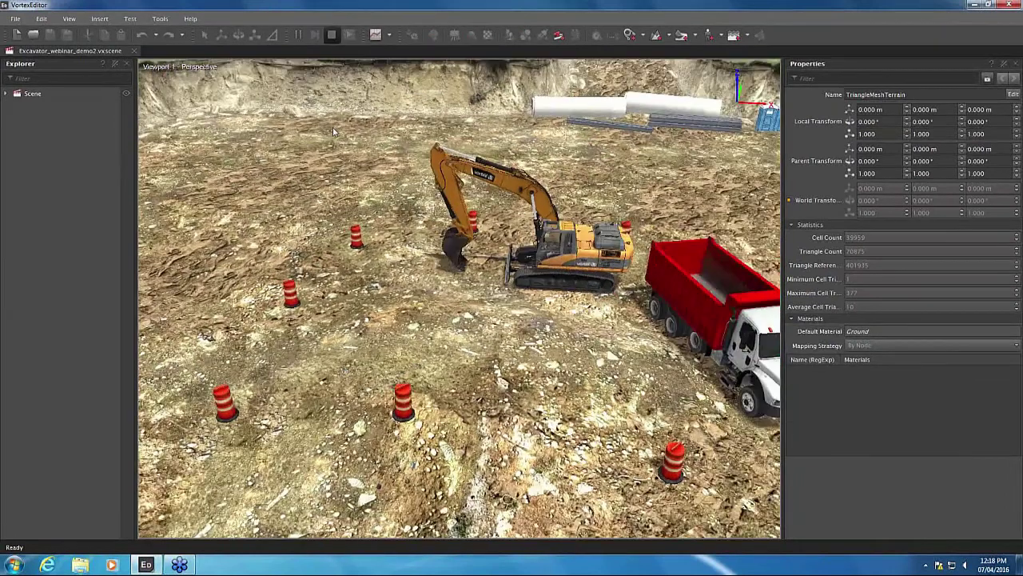
{"action": "left_click", "coordinate": [331, 34]}
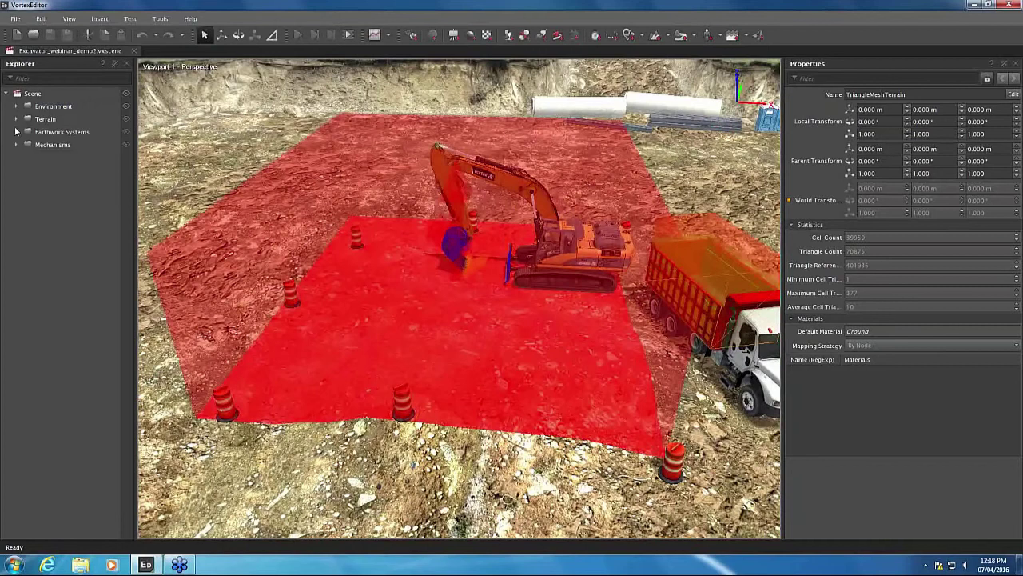
Step: Turn on the geometry display for the Soil_Pile mechanism so that its collision shapes are drawn in the viewport
{"action": "left_click", "coordinate": [16, 145]}
{"action": "left_click", "coordinate": [64, 183]}
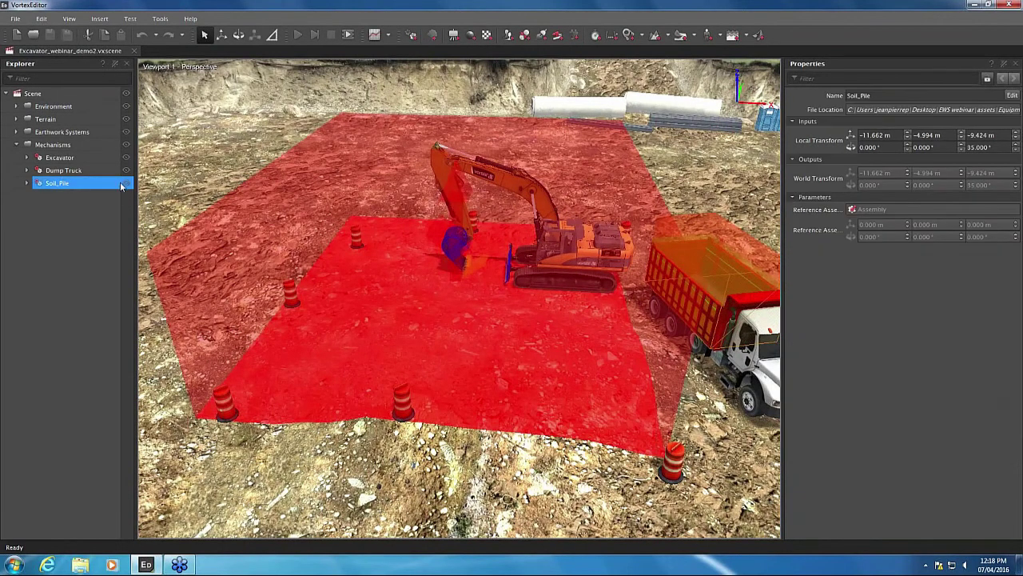
{"action": "right_click", "coordinate": [119, 182]}
{"action": "left_click", "coordinate": [100, 188]}
{"action": "left_click", "coordinate": [126, 183]}
{"action": "left_click", "coordinate": [148, 228]}
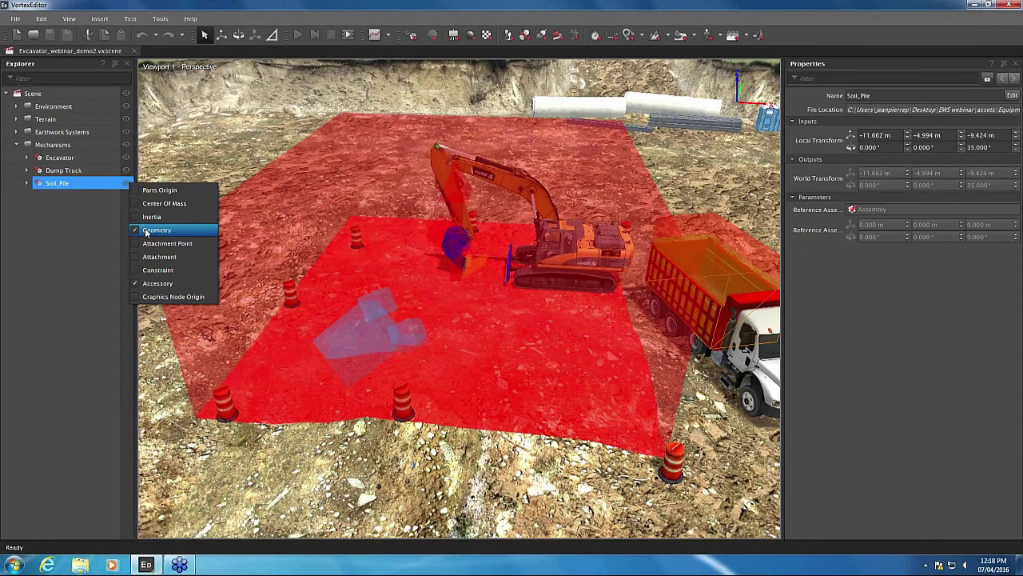
{"action": "left_click", "coordinate": [393, 372]}
Step: Examine the soil pile's geometry shapes in the earthwork zone from close up and from several angles
{"action": "scroll", "coordinate": [373, 372], "scroll_direction": "up", "scroll_amount": 5}
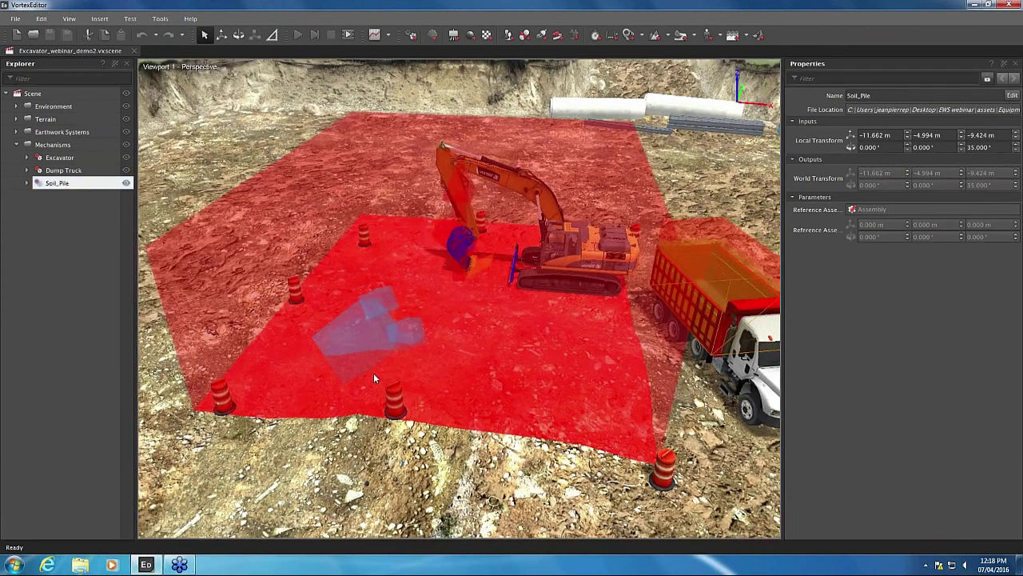
{"action": "scroll", "coordinate": [465, 319], "scroll_direction": "down", "scroll_amount": 3}
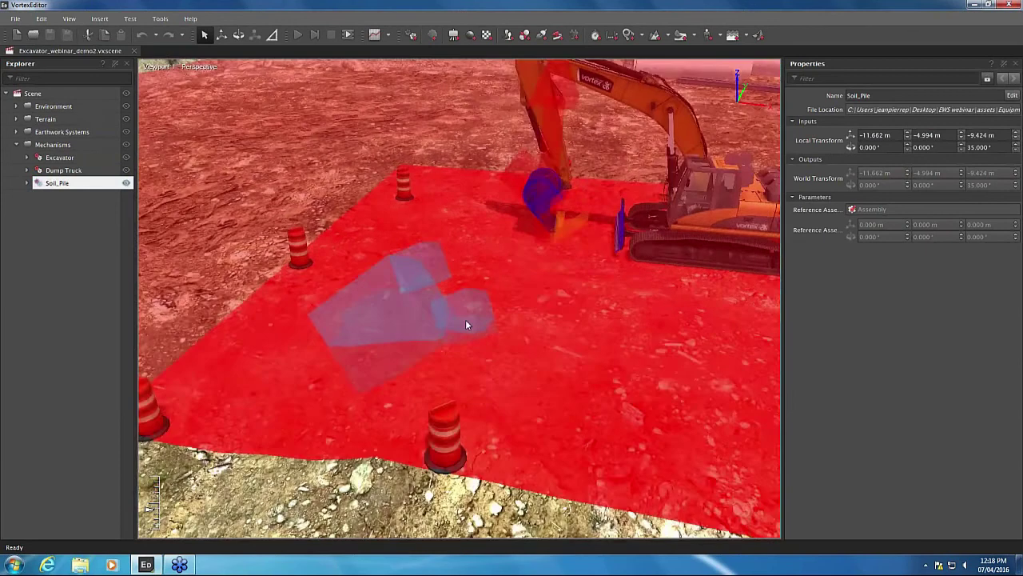
{"action": "scroll", "coordinate": [381, 263], "scroll_direction": "up", "scroll_amount": 5}
{"action": "scroll", "coordinate": [381, 268], "scroll_direction": "up", "scroll_amount": 2}
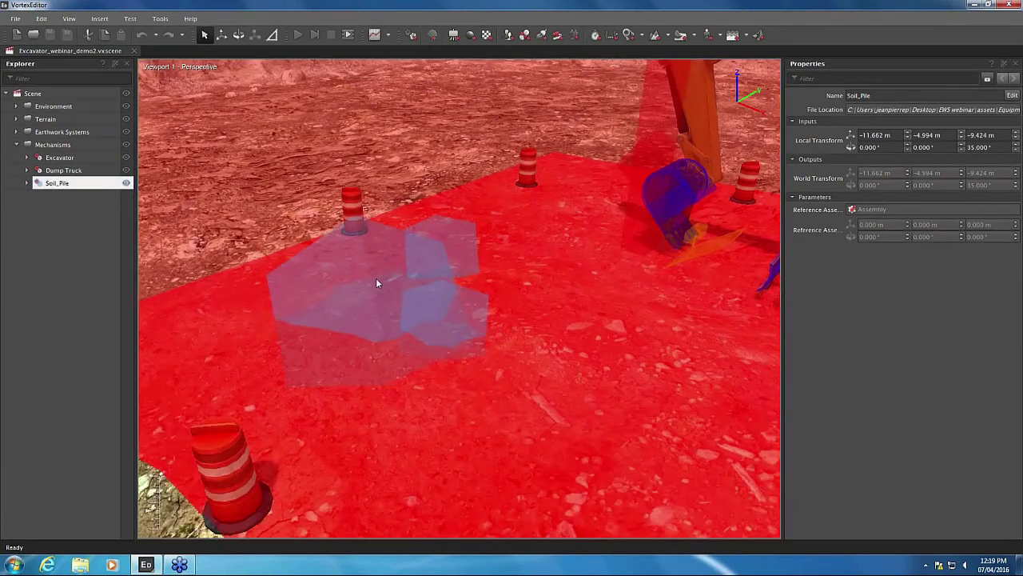
{"action": "scroll", "coordinate": [377, 282], "scroll_direction": "down", "scroll_amount": 2}
{"action": "scroll", "coordinate": [406, 293], "scroll_direction": "up", "scroll_amount": 3}
{"action": "left_click", "coordinate": [53, 183]}
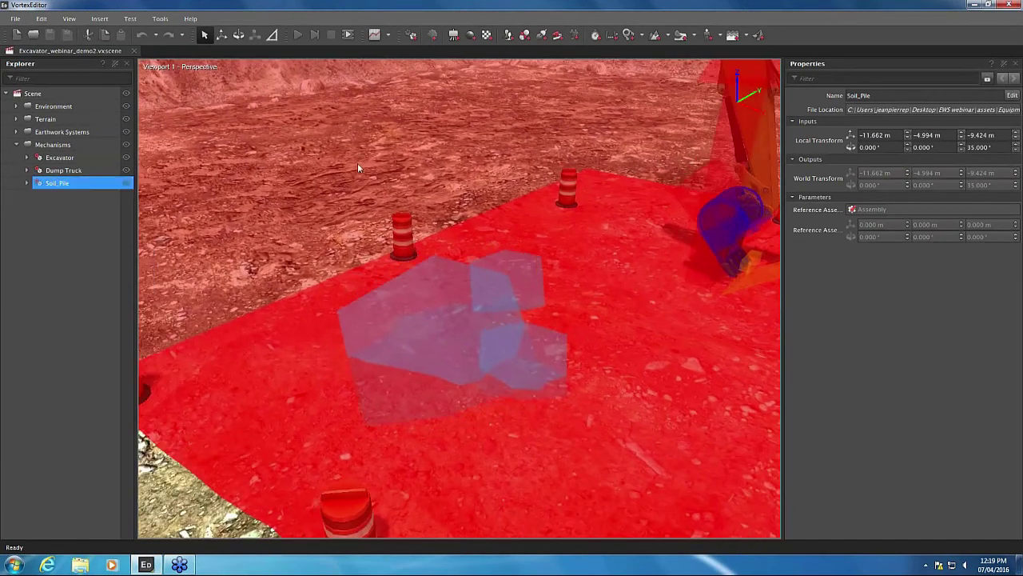
{"action": "left_click", "coordinate": [488, 203]}
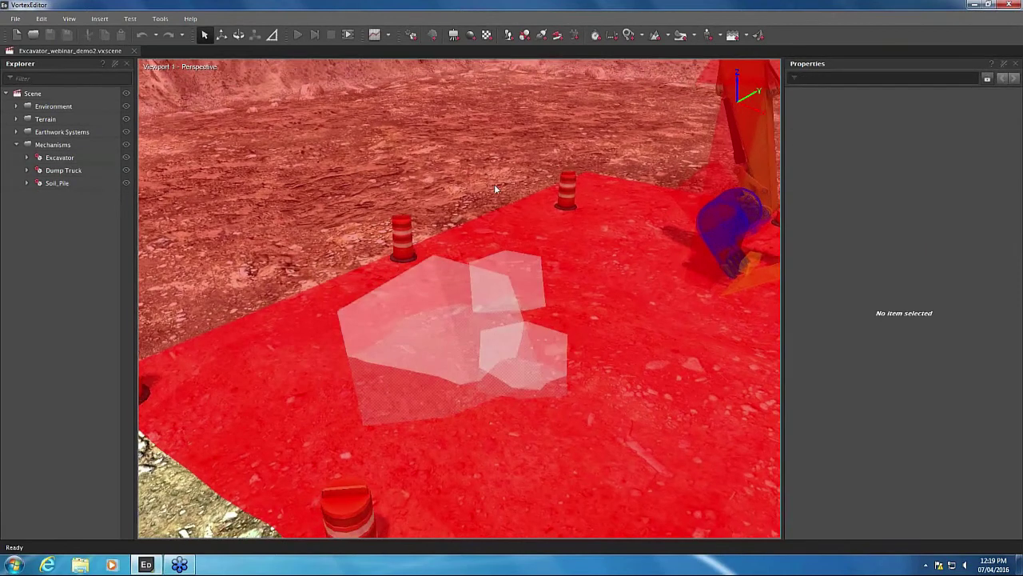
{"action": "middle_click_drag", "start_coordinate": [494, 190], "coordinate": [626, 233]}
{"action": "middle_click_drag", "start_coordinate": [654, 288], "coordinate": [576, 334]}
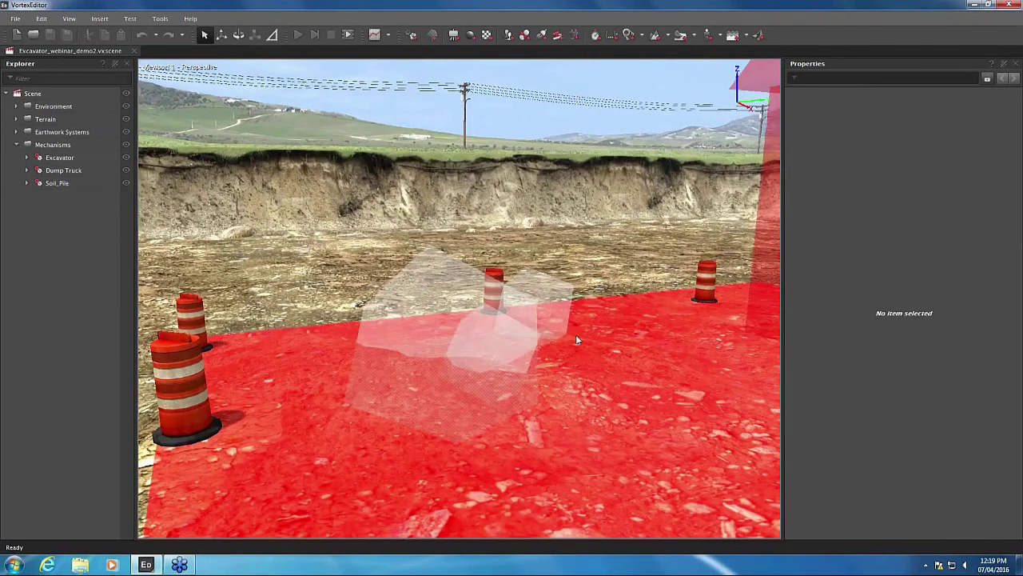
Step: Expand the Soil_Pile mechanism down to its assembly's part and select the composite collision geometry to view its properties
{"action": "left_click", "coordinate": [28, 183]}
{"action": "left_click", "coordinate": [37, 196]}
{"action": "left_click", "coordinate": [49, 209]}
{"action": "left_click", "coordinate": [71, 222]}
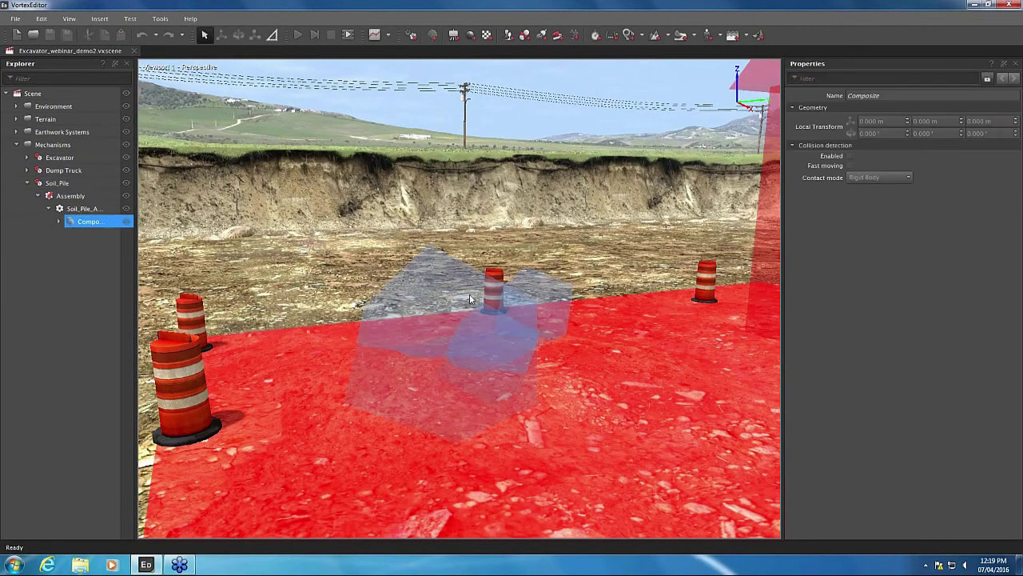
{"action": "left_click", "coordinate": [26, 182]}
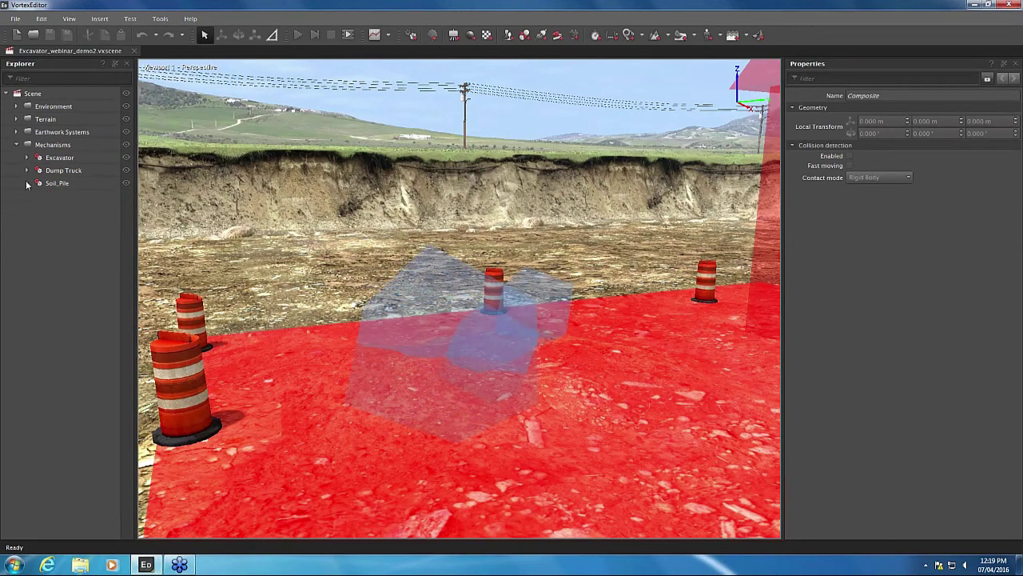
{"action": "middle_click_drag", "start_coordinate": [373, 231], "coordinate": [613, 277]}
{"action": "middle_click_drag", "start_coordinate": [275, 345], "coordinate": [350, 349]}
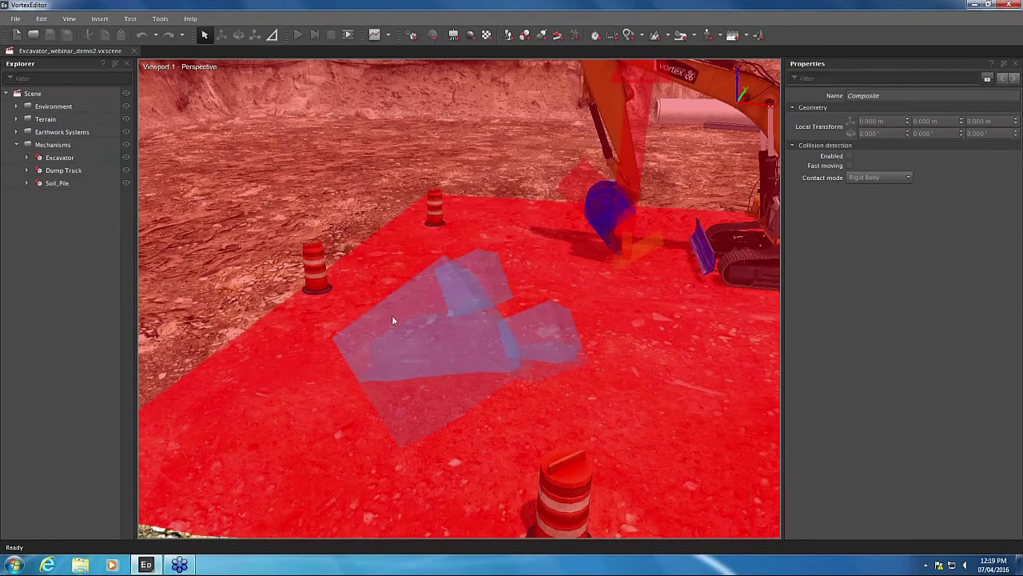
{"action": "left_click", "coordinate": [695, 36]}
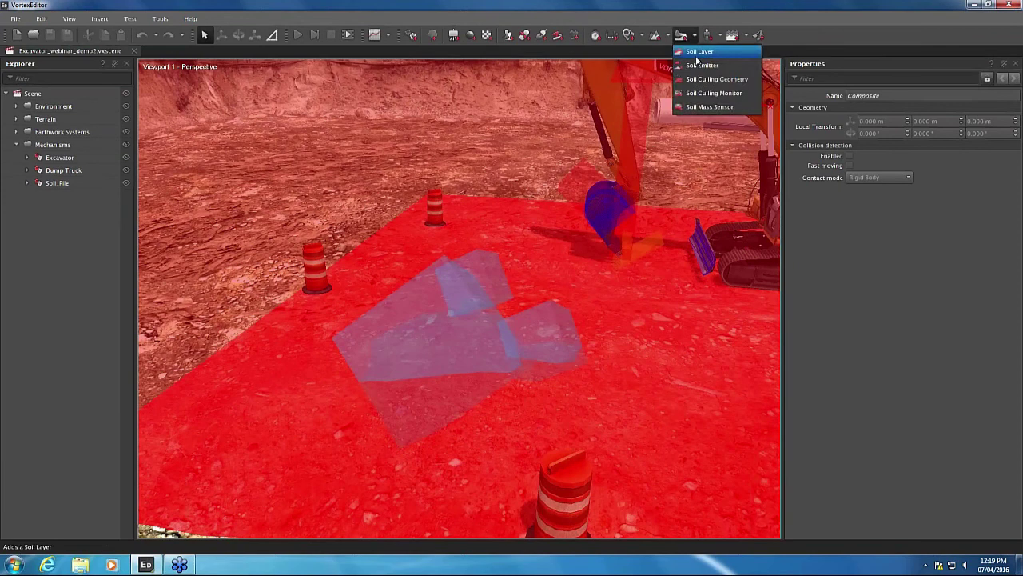
{"action": "left_click", "coordinate": [697, 60]}
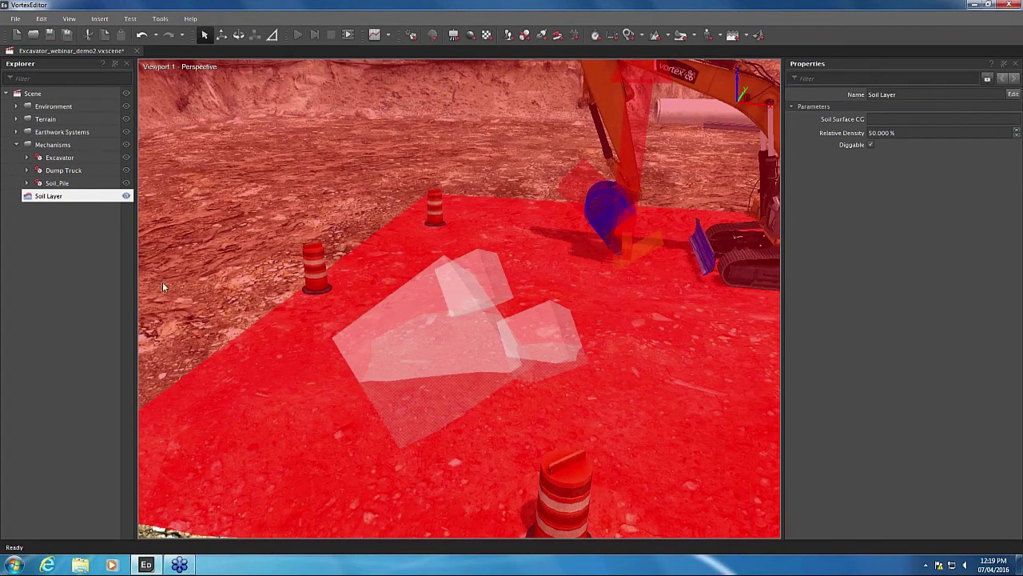
{"action": "key", "text": "Delete"}
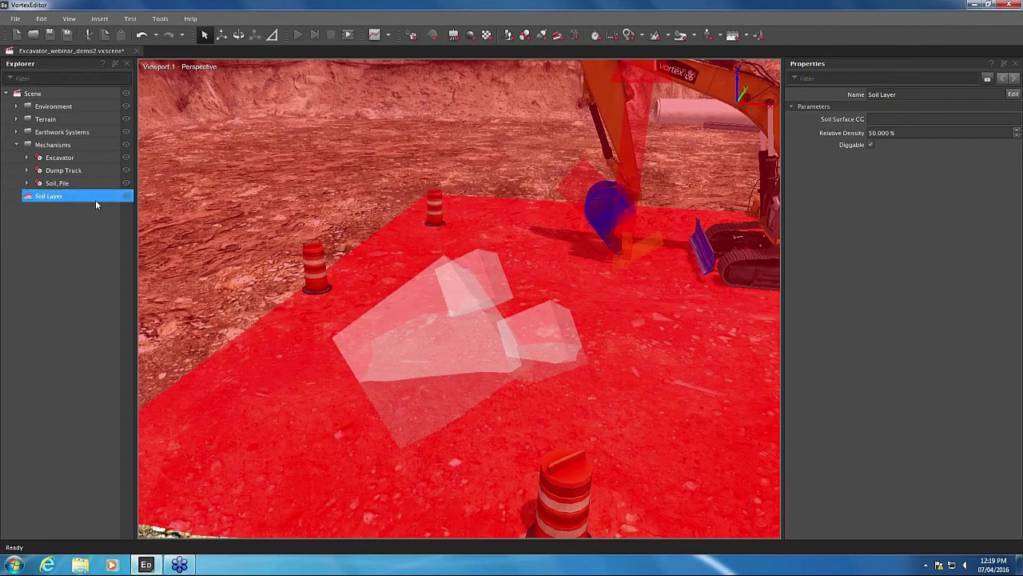
Step: Add a Soil Layer to the scene and assign the Soil_Pile assembly part's Composite geometry as its Soil Surface CG
{"action": "left_click", "coordinate": [692, 36]}
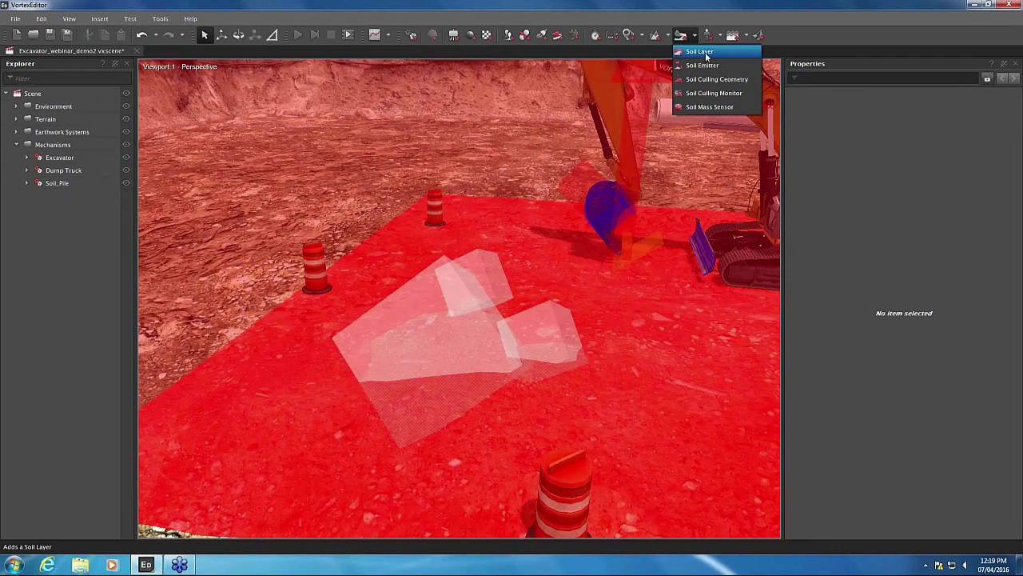
{"action": "left_click", "coordinate": [706, 52]}
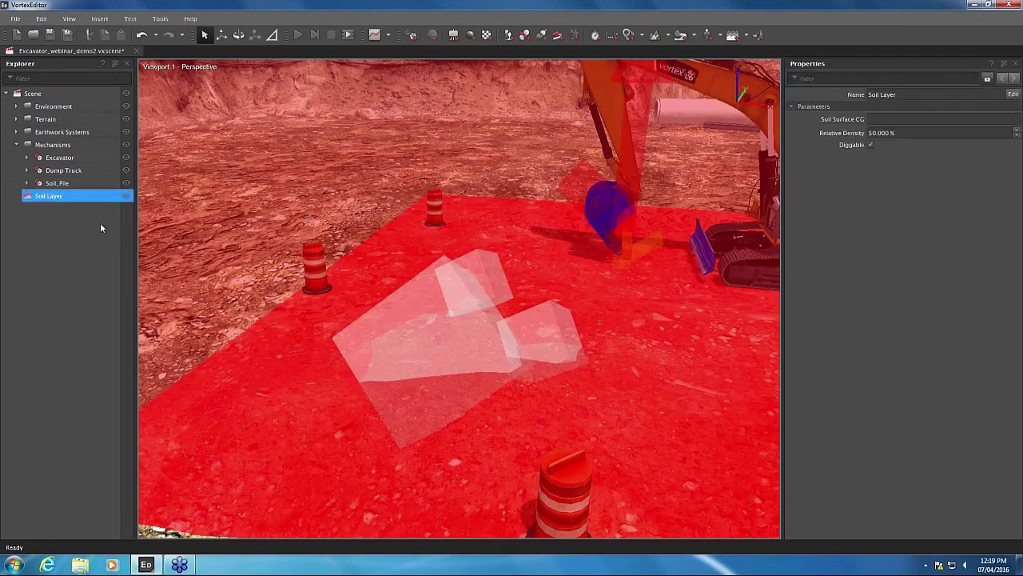
{"action": "mouse_move", "coordinate": [904, 119]}
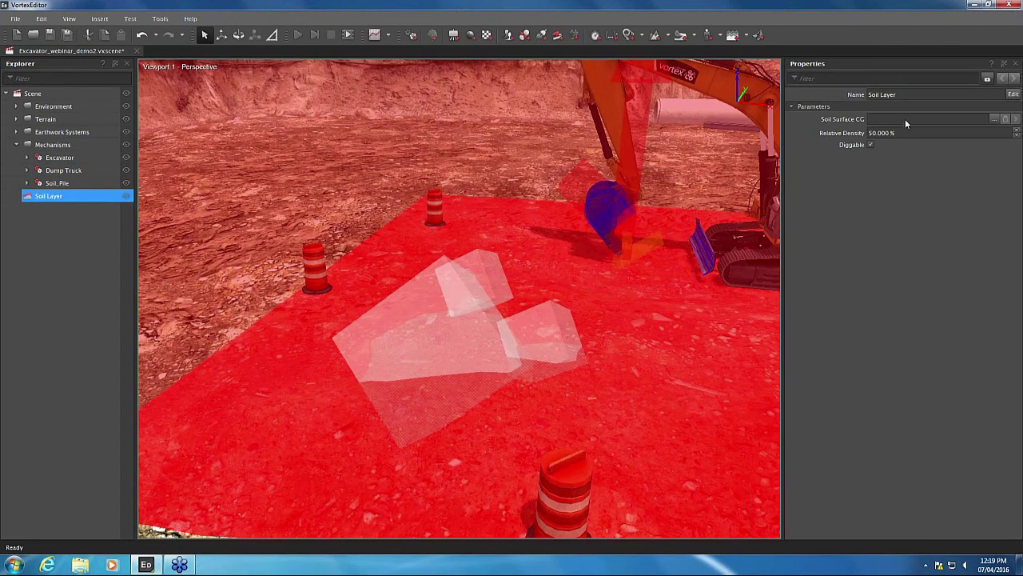
{"action": "left_click", "coordinate": [993, 119]}
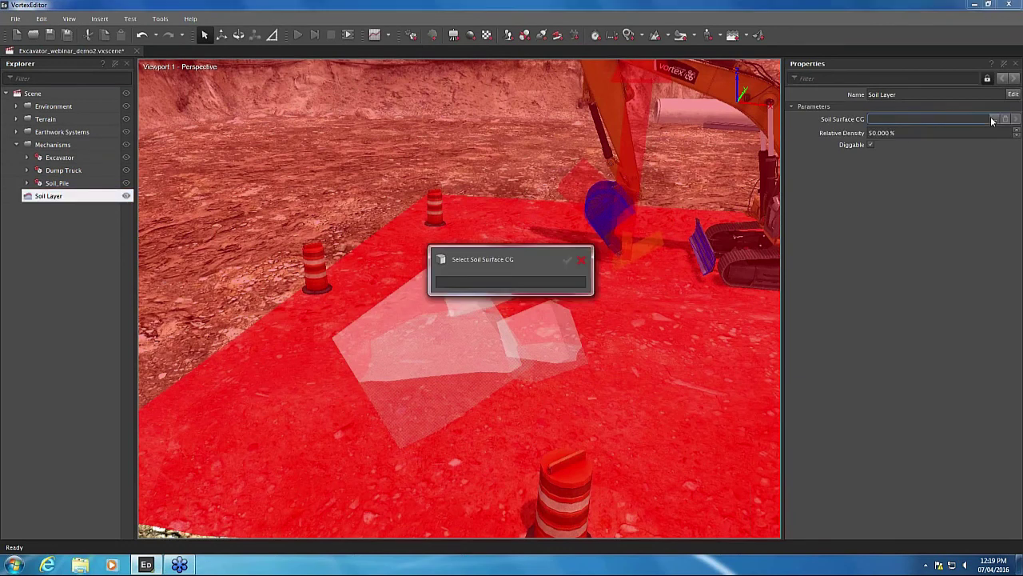
{"action": "left_click", "coordinate": [27, 183]}
{"action": "left_click", "coordinate": [37, 196]}
{"action": "left_click", "coordinate": [48, 208]}
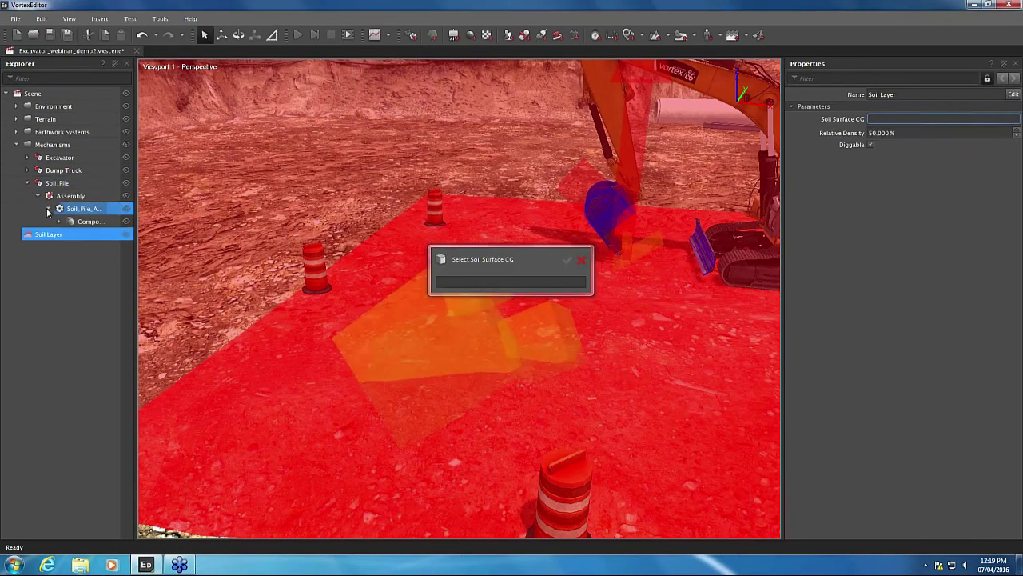
{"action": "left_click", "coordinate": [77, 223]}
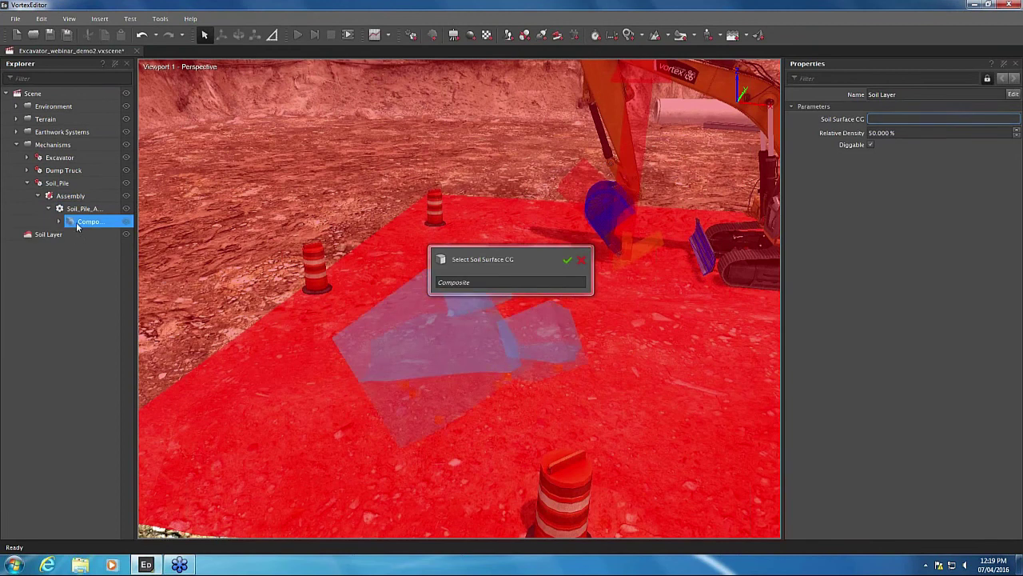
{"action": "left_click", "coordinate": [566, 260]}
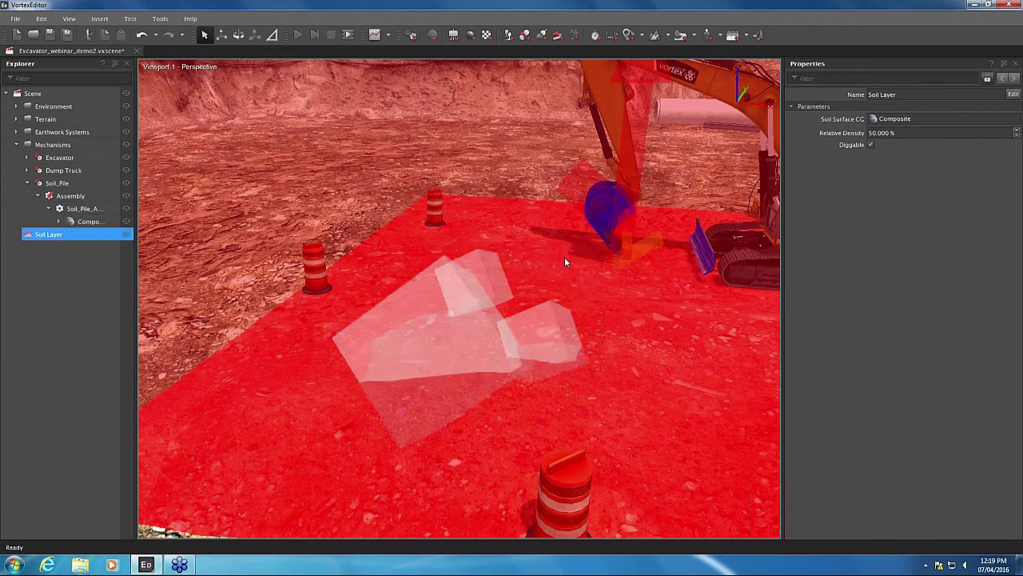
Step: Set the soil layer's Relative Density to 10 %
{"action": "left_click", "coordinate": [898, 133]}
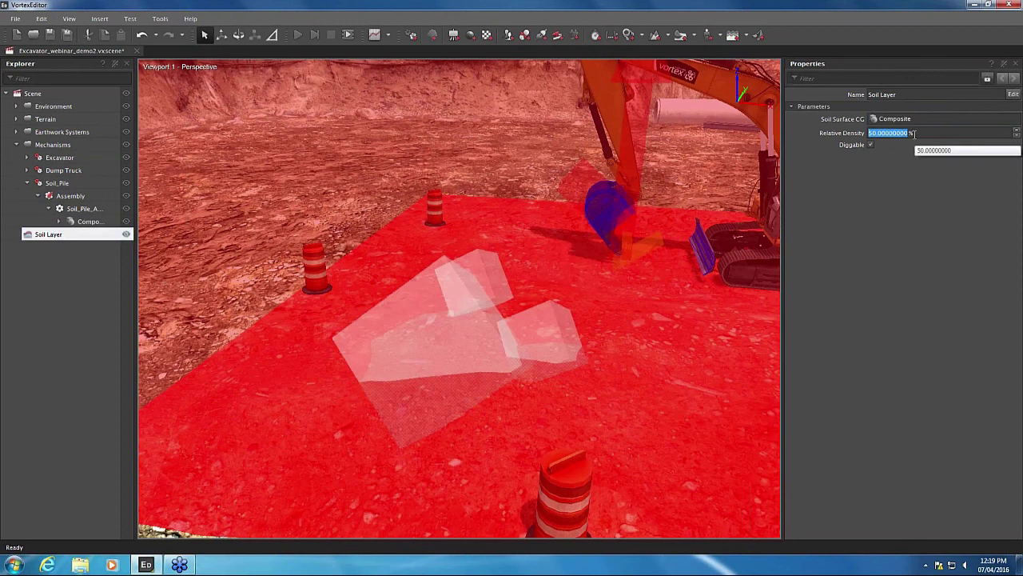
{"action": "type", "text": "10"}
{"action": "key", "text": "Return"}
Step: Run the simulation and inspect the loose soil pile in the earthwork zone from several angles, including beside the excavator
{"action": "middle_click_drag", "start_coordinate": [623, 272], "coordinate": [416, 259]}
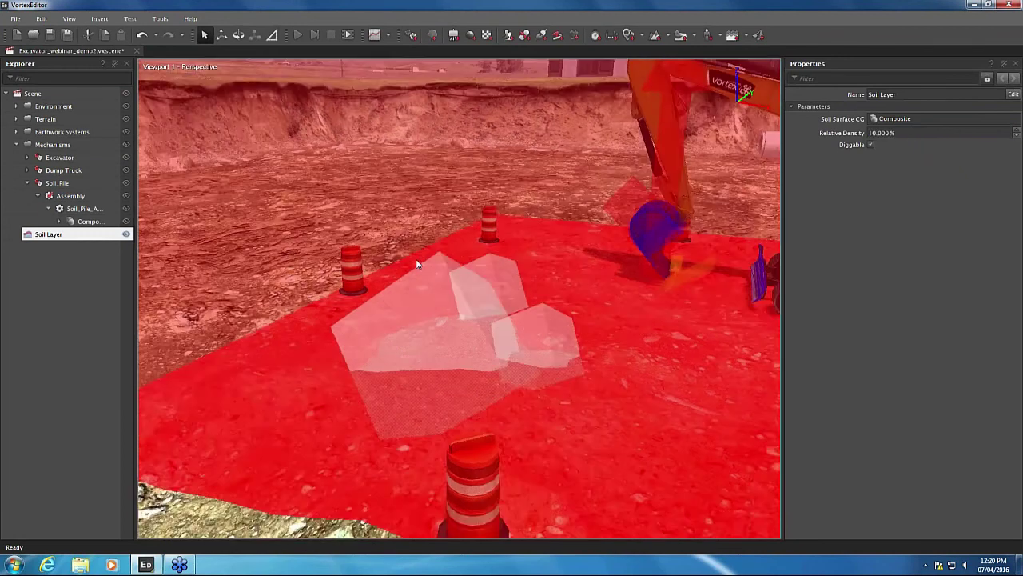
{"action": "left_click", "coordinate": [286, 250]}
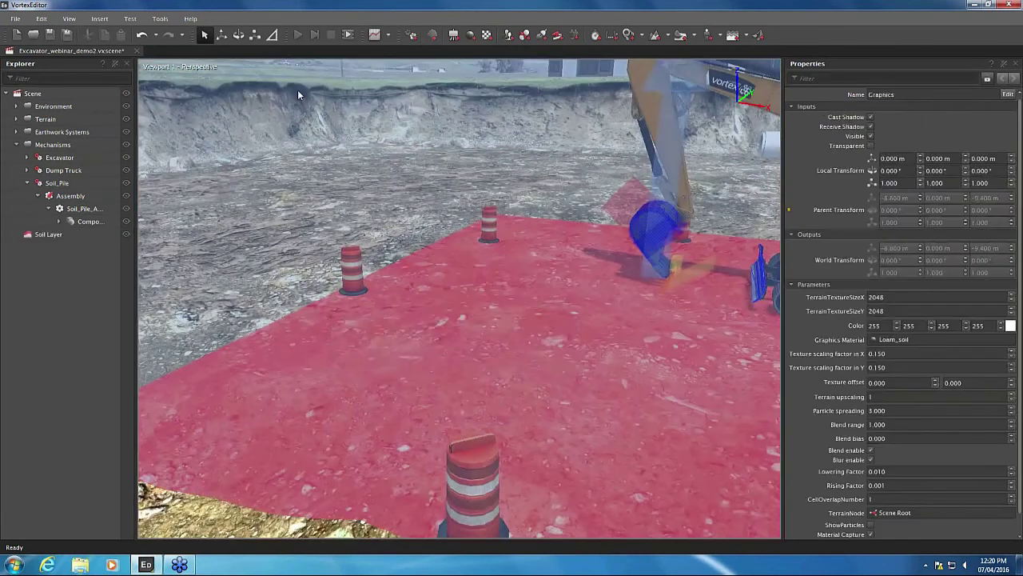
{"action": "scroll", "coordinate": [297, 95], "scroll_direction": "down", "scroll_amount": 4}
{"action": "left_click", "coordinate": [297, 36]}
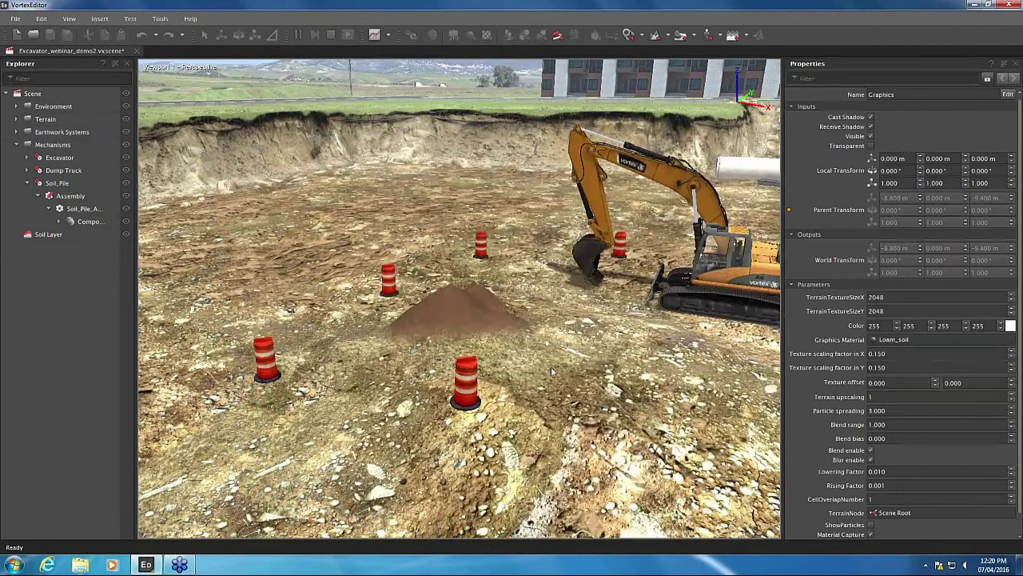
{"action": "scroll", "coordinate": [552, 371], "scroll_direction": "up", "scroll_amount": 3}
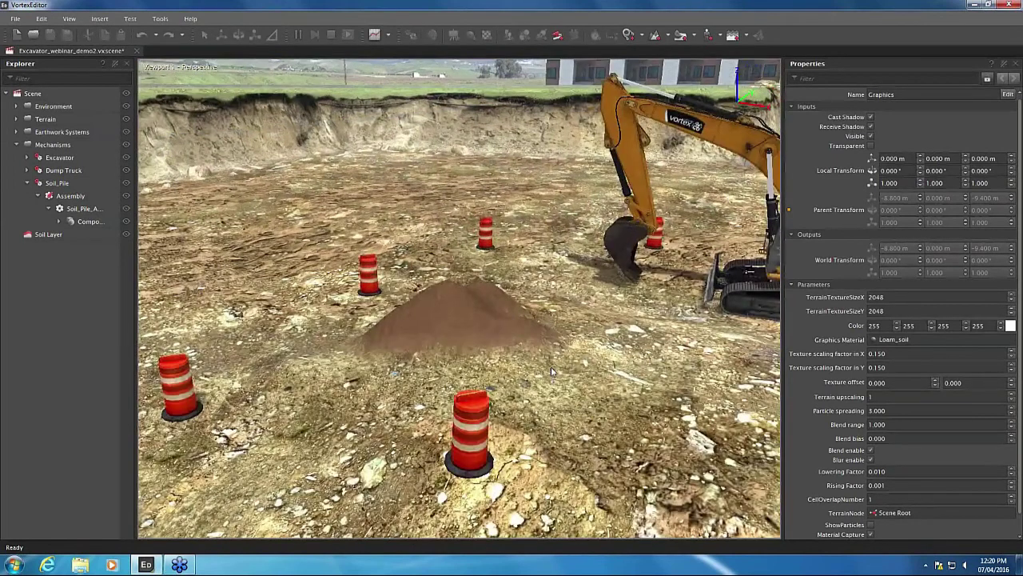
{"action": "middle_click_drag", "start_coordinate": [550, 366], "coordinate": [658, 353]}
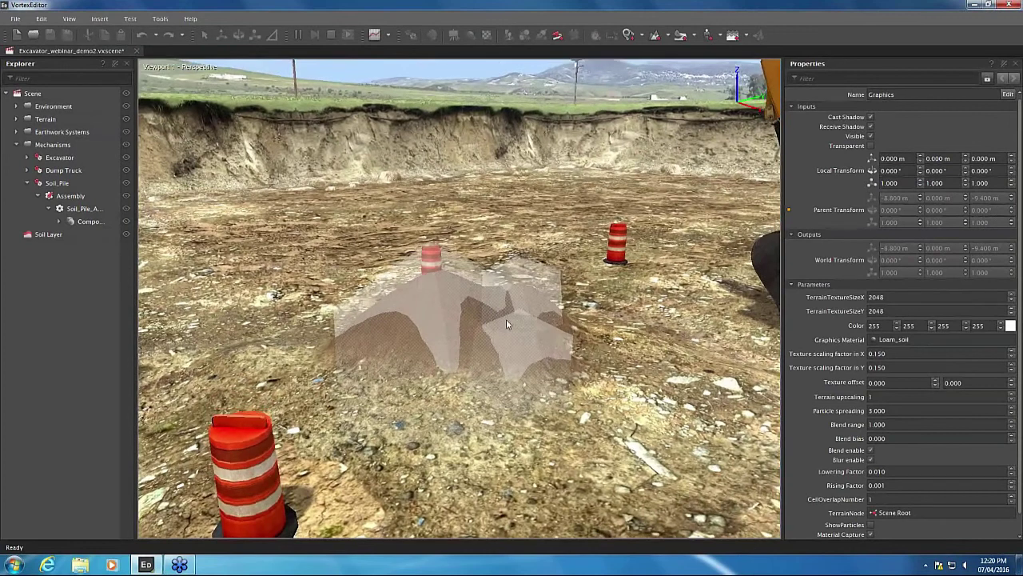
{"action": "middle_click_drag", "start_coordinate": [506, 323], "coordinate": [828, 357]}
{"action": "scroll", "coordinate": [176, 425], "scroll_direction": "down", "scroll_amount": 2}
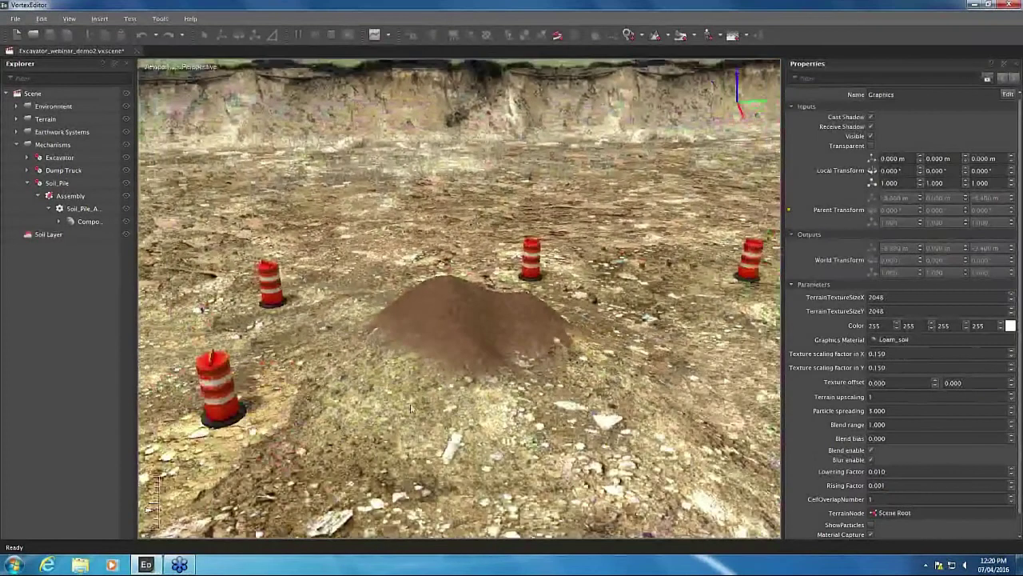
{"action": "middle_click_drag", "start_coordinate": [176, 425], "coordinate": [273, 250]}
{"action": "scroll", "coordinate": [617, 321], "scroll_direction": "down", "scroll_amount": 1}
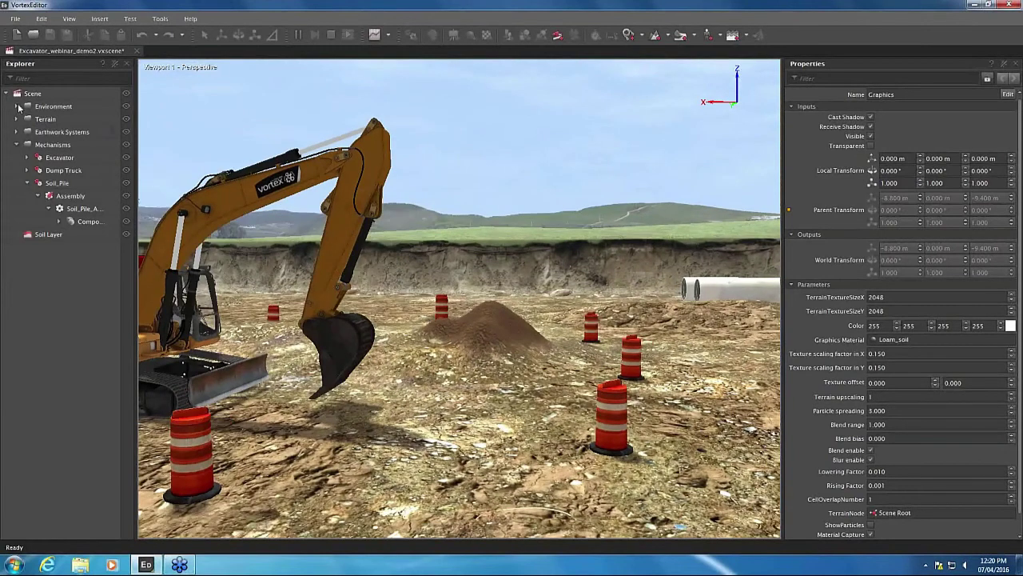
Step: Expand the terrain down to the Earthwork Zone's extensions and turn on the Accessory display for its Dynamics
{"action": "left_click", "coordinate": [18, 107]}
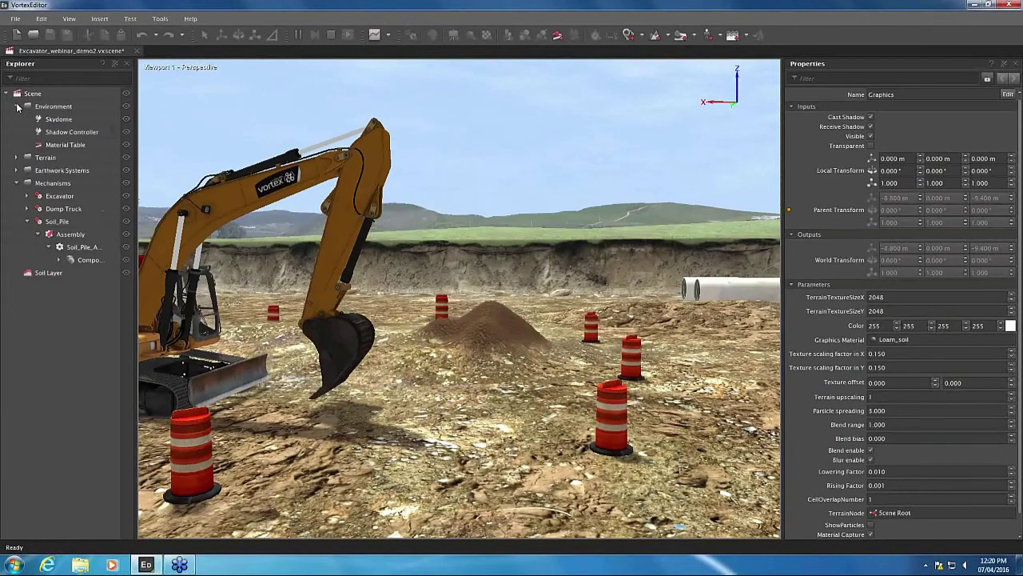
{"action": "left_click", "coordinate": [18, 106]}
{"action": "left_click", "coordinate": [16, 119]}
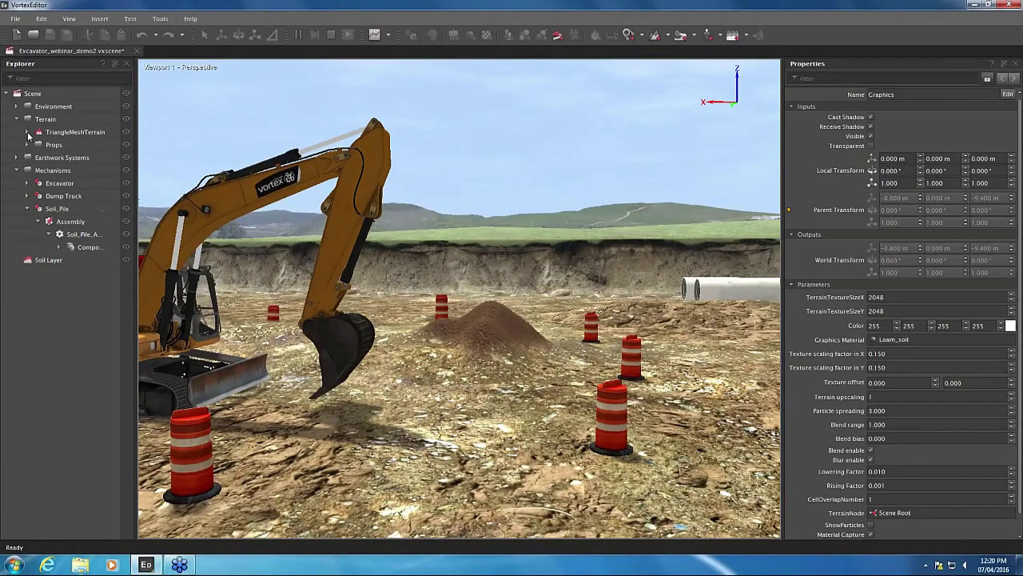
{"action": "left_click", "coordinate": [27, 132]}
{"action": "left_click", "coordinate": [38, 171]}
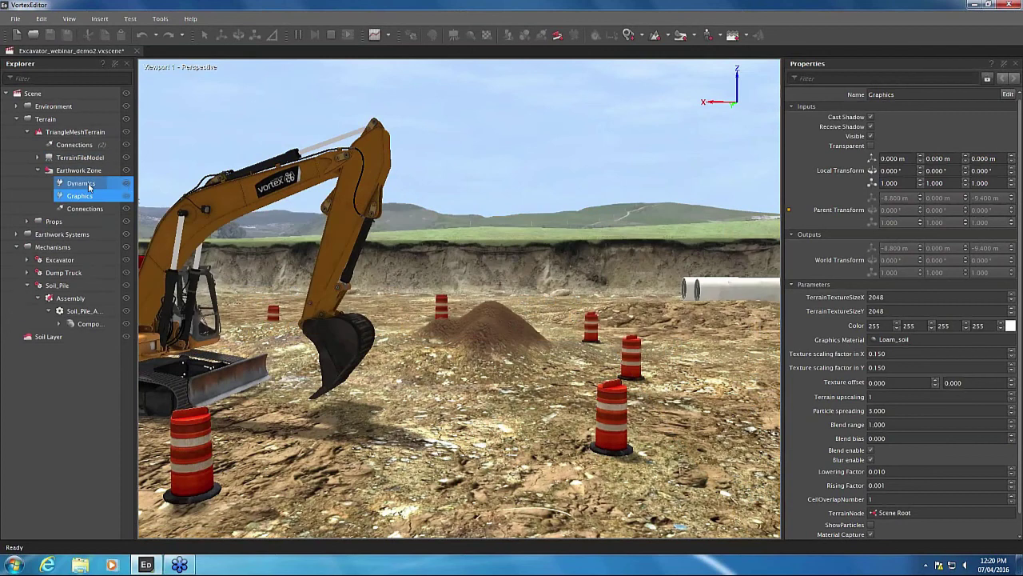
{"action": "right_click", "coordinate": [126, 184]}
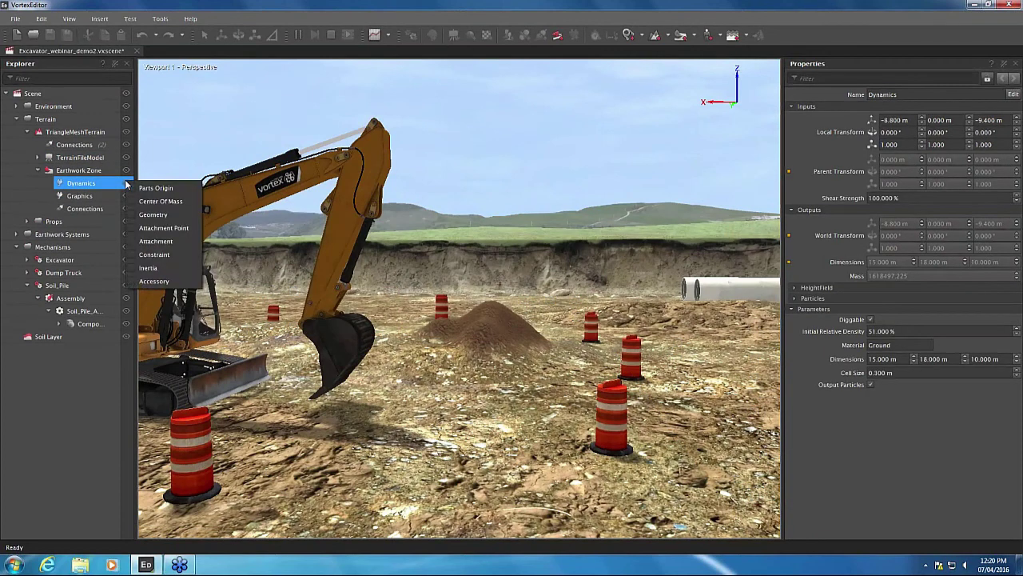
{"action": "right_click", "coordinate": [129, 185]}
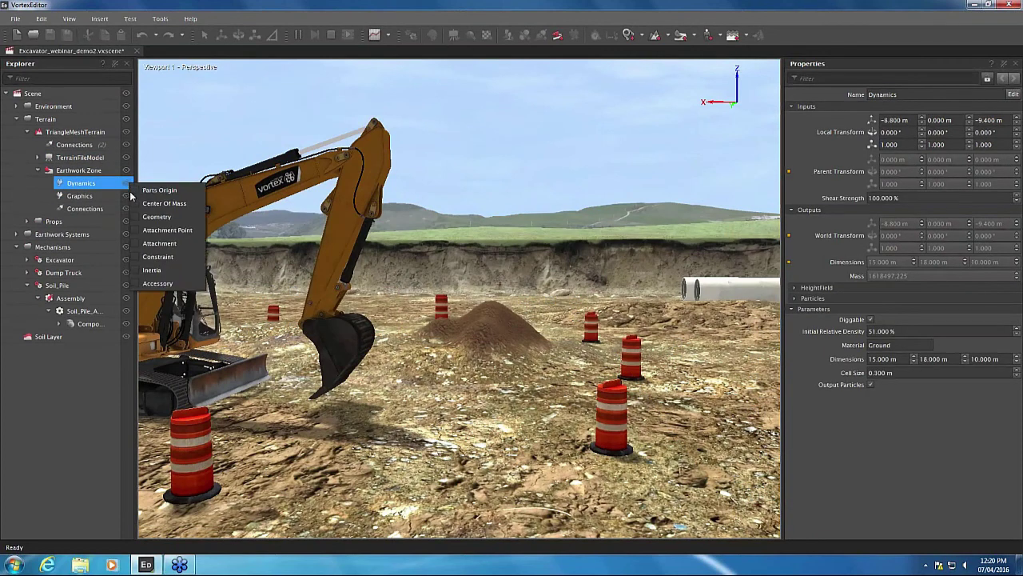
{"action": "left_click", "coordinate": [141, 284]}
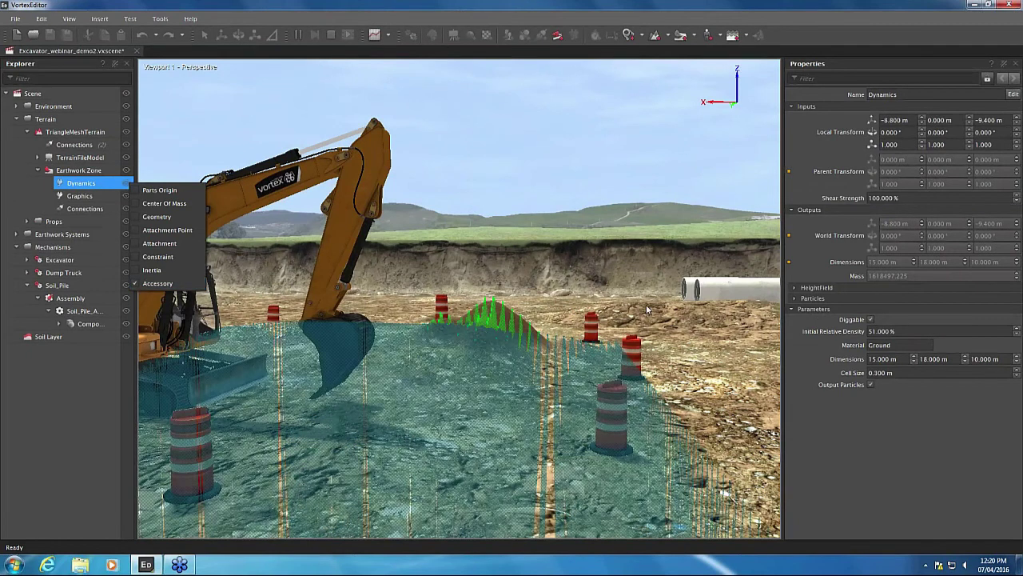
Step: Examine the earthwork zone's accessory display around the soil pile and excavator bucket from low, close and raised viewpoints
{"action": "middle_click_drag", "start_coordinate": [648, 310], "coordinate": [672, 264]}
{"action": "scroll", "coordinate": [670, 263], "scroll_direction": "down", "scroll_amount": 3}
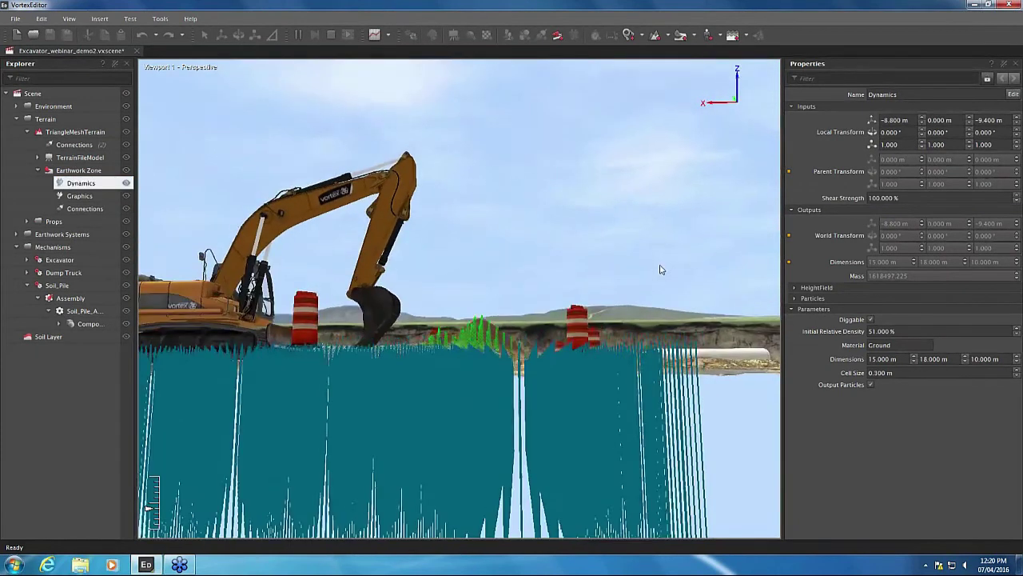
{"action": "mouse_move", "coordinate": [660, 269]}
{"action": "left_mouse_down"}
{"action": "mouse_move", "coordinate": [637, 276]}
{"action": "mouse_move", "coordinate": [660, 269]}
{"action": "left_mouse_up"}
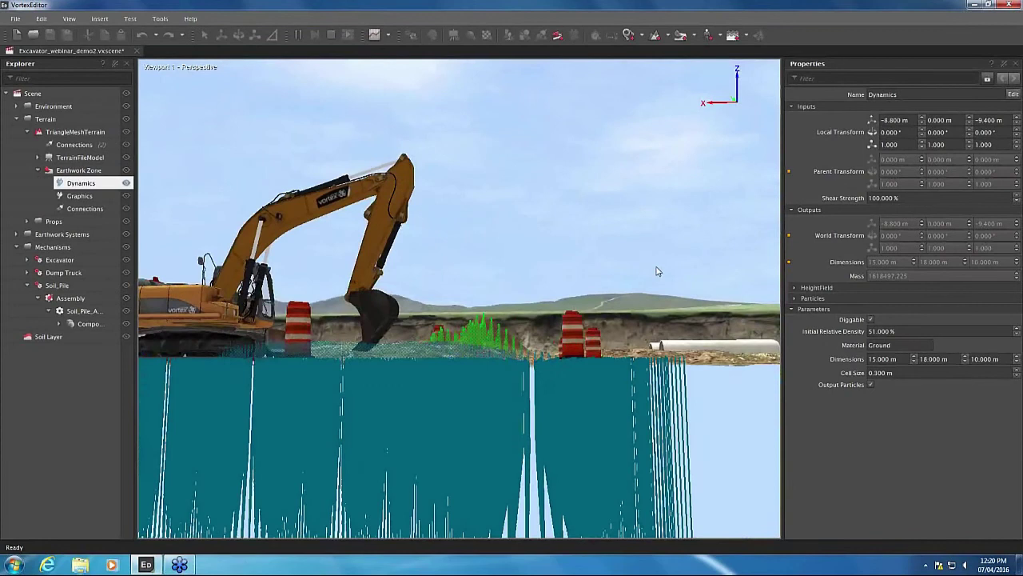
{"action": "scroll", "coordinate": [657, 271], "scroll_direction": "up", "scroll_amount": 3}
{"action": "scroll", "coordinate": [606, 289], "scroll_direction": "down", "scroll_amount": 3}
{"action": "left_click_drag", "start_coordinate": [606, 289], "coordinate": [536, 311]}
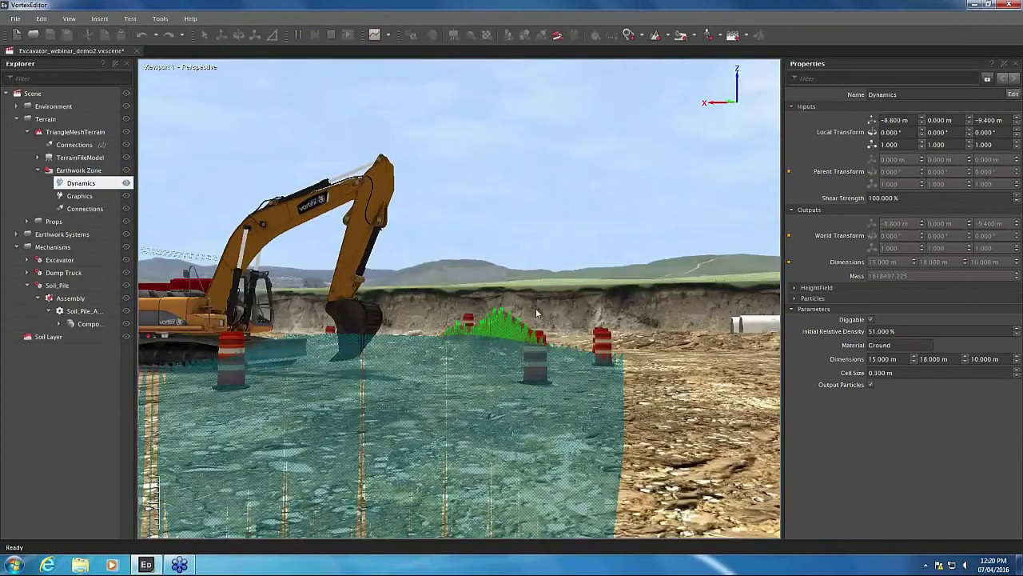
{"action": "scroll", "coordinate": [535, 312], "scroll_direction": "up", "scroll_amount": 10}
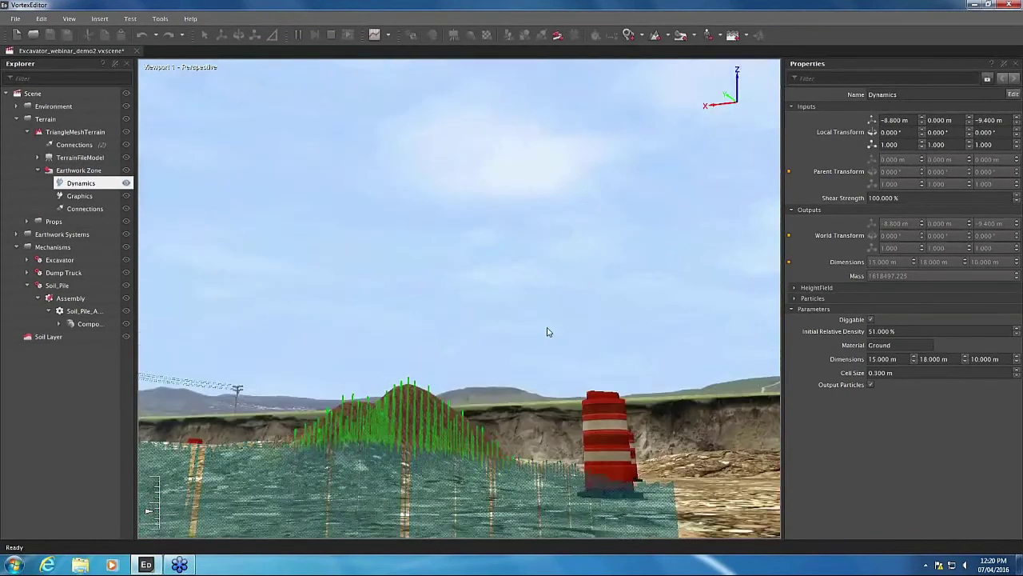
{"action": "left_click_drag", "start_coordinate": [547, 329], "coordinate": [583, 382]}
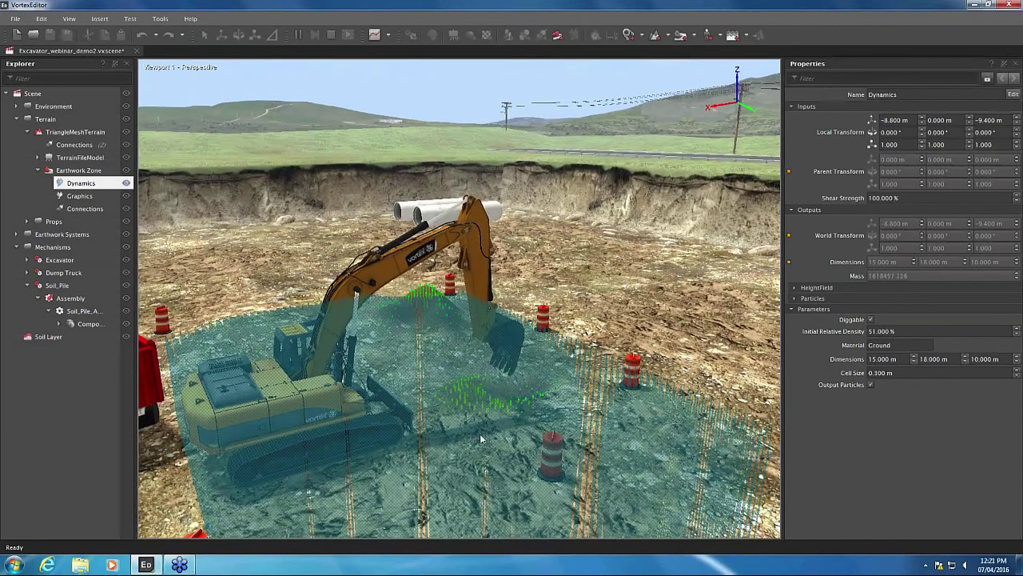
{"action": "middle_click_drag", "start_coordinate": [481, 438], "coordinate": [438, 418]}
{"action": "scroll", "coordinate": [438, 419], "scroll_direction": "up", "scroll_amount": 3}
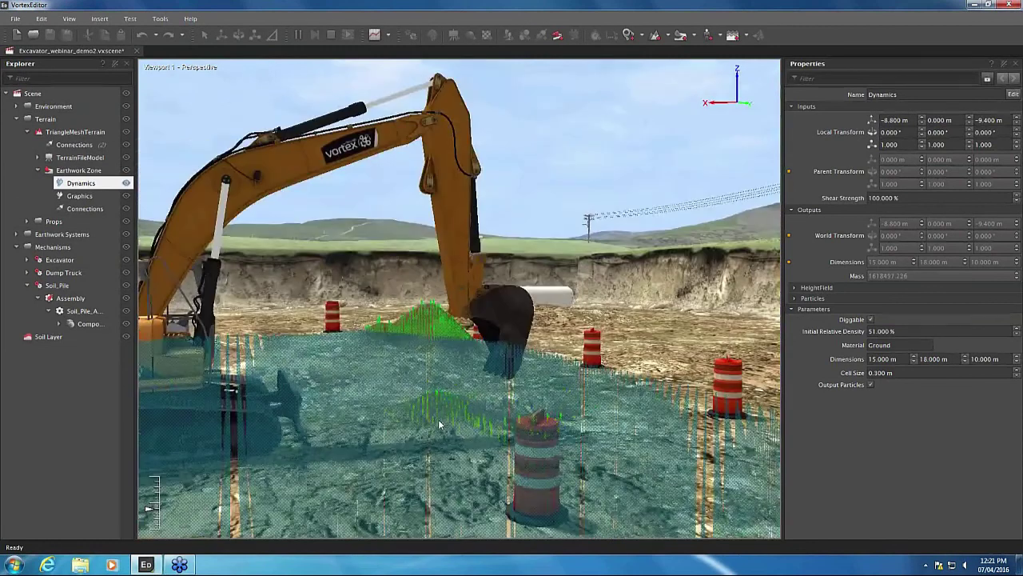
Step: Turn off the Accessory display for the Earthwork Zone's Dynamics and open the display options of its Graphics
{"action": "right_click", "coordinate": [130, 183]}
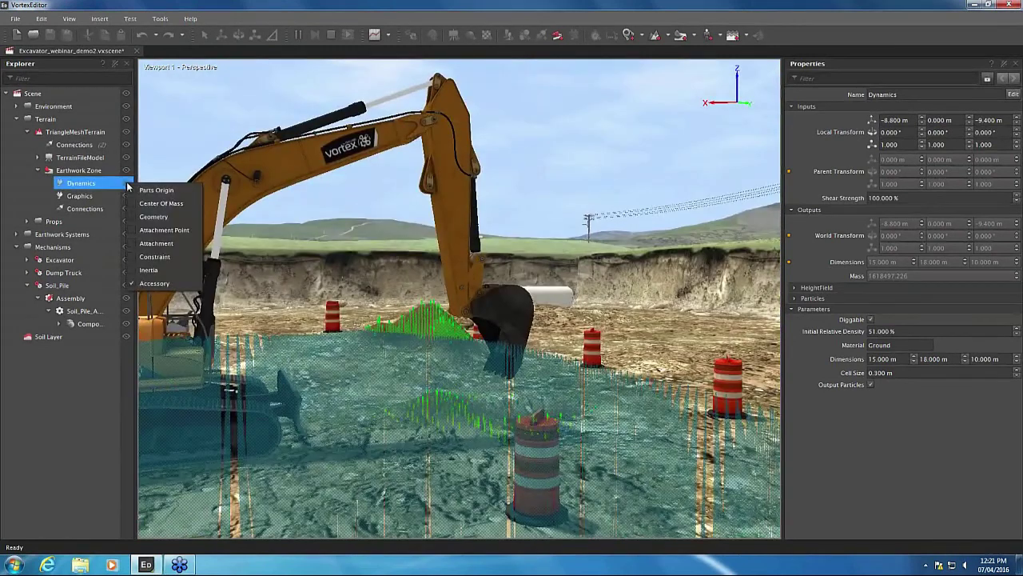
{"action": "left_click", "coordinate": [227, 319]}
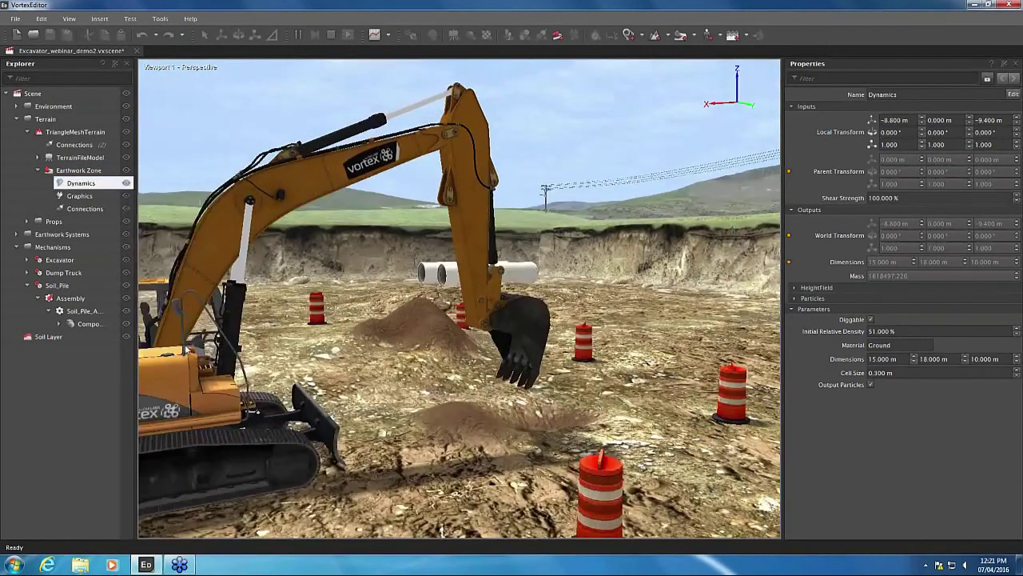
{"action": "right_click", "coordinate": [125, 197]}
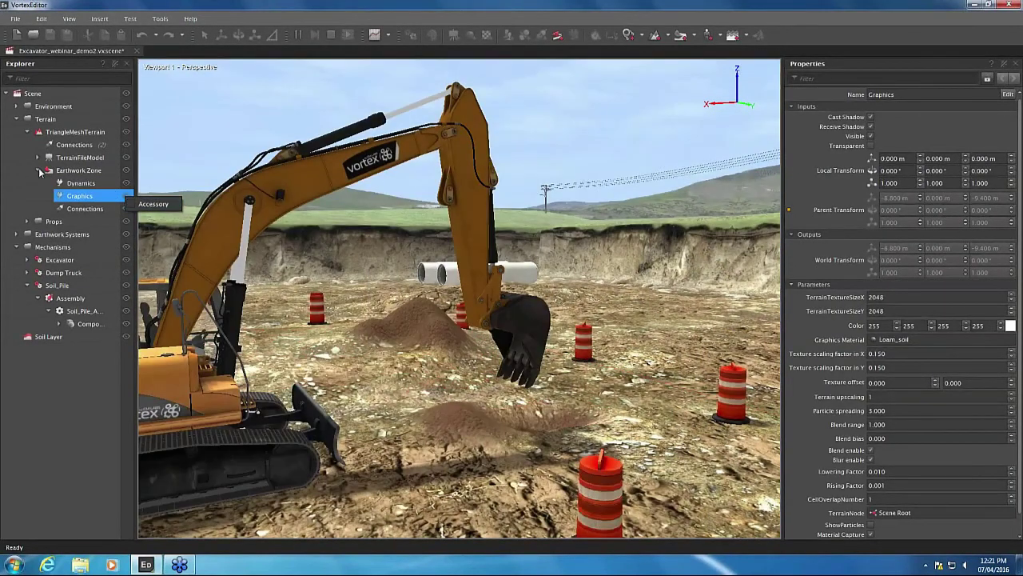
Step: Collapse the Earthwork Zone, expand Earthwork Systems down to the Soil Particles' extensions, and turn on the Accessory display for their Dynamics
{"action": "left_click", "coordinate": [35, 171]}
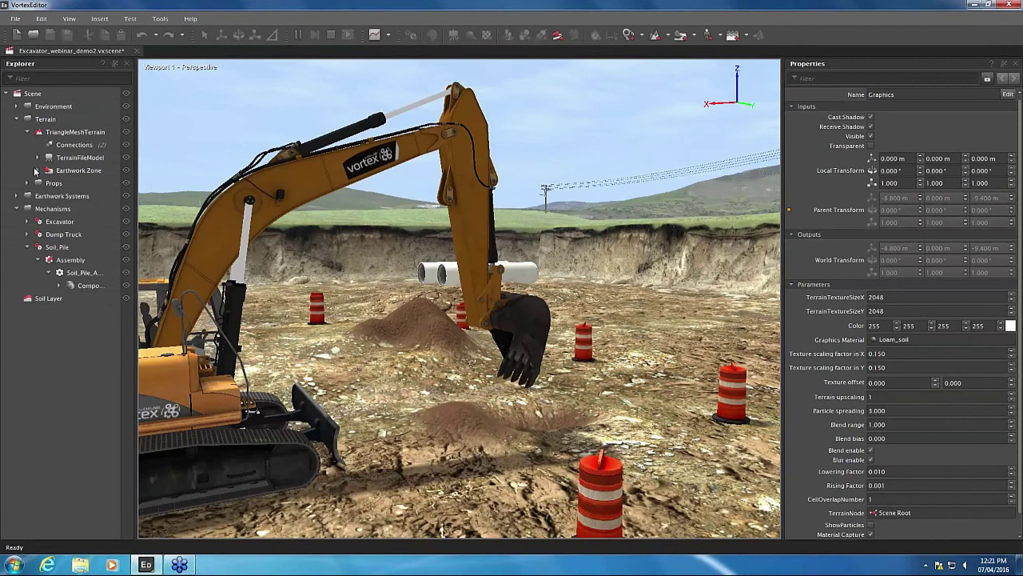
{"action": "left_click", "coordinate": [16, 195]}
{"action": "left_click", "coordinate": [26, 233]}
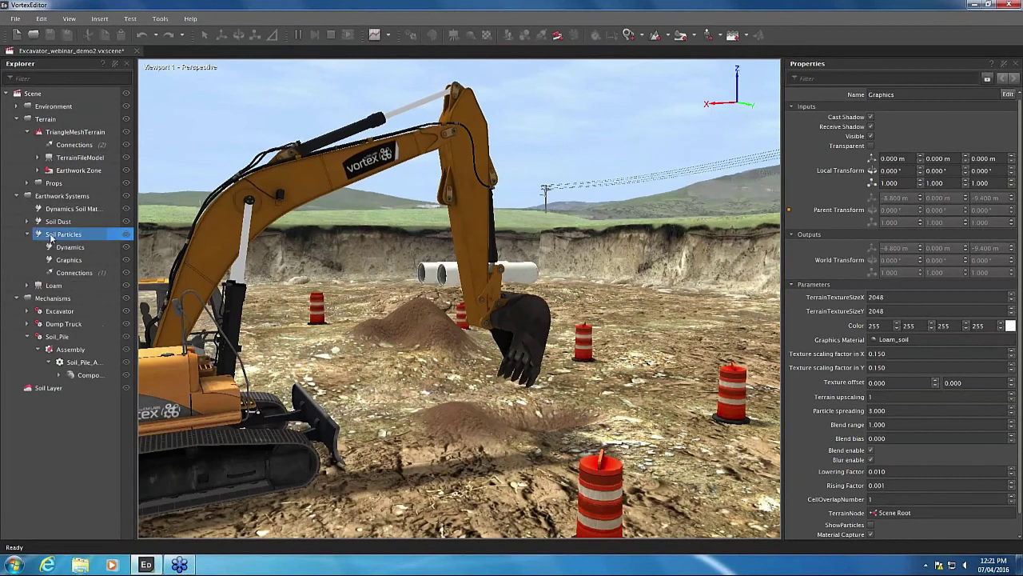
{"action": "right_click", "coordinate": [120, 248]}
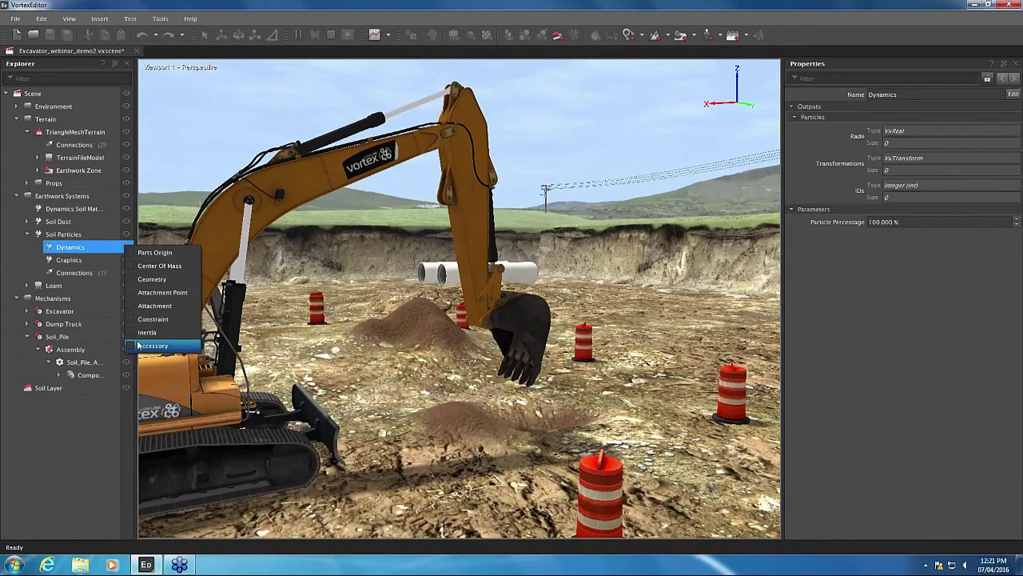
Step: Examine the displayed soil particles around the excavator bucket while running and pausing the simulation, from raised and ground-level viewpoints
{"action": "left_click_drag", "start_coordinate": [386, 409], "coordinate": [529, 493]}
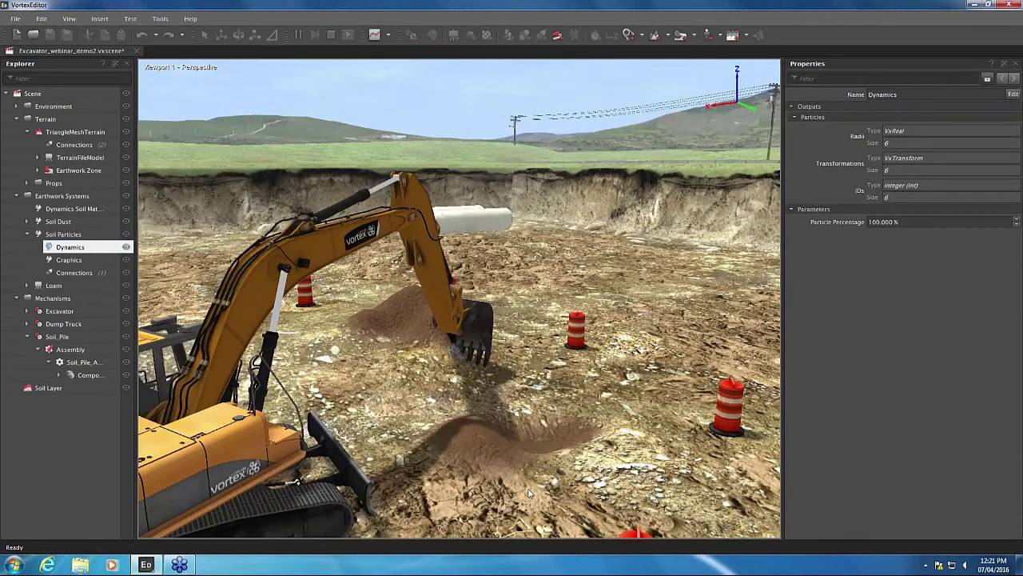
{"action": "left_click", "coordinate": [603, 329]}
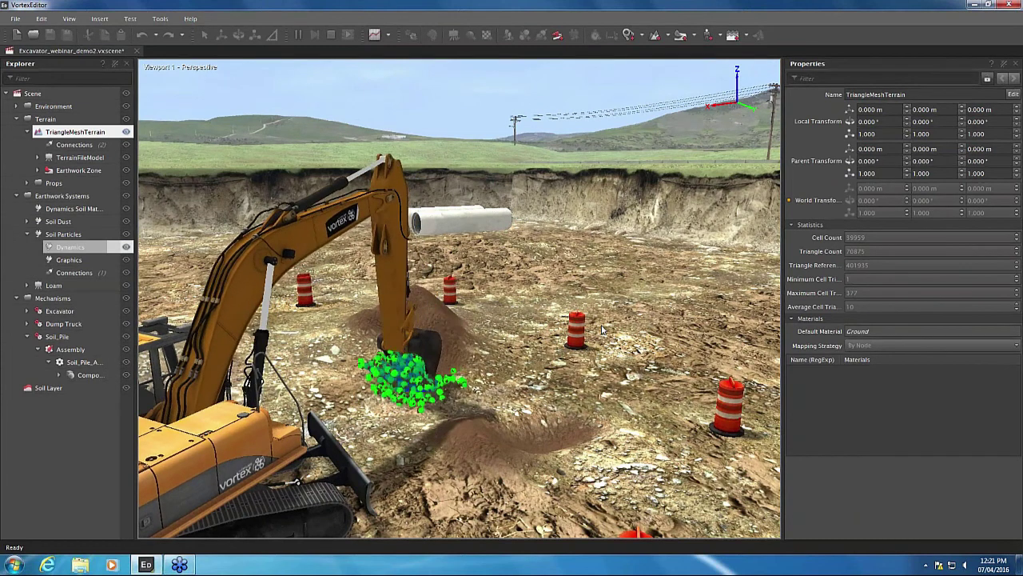
{"action": "key", "text": "F5"}
{"action": "scroll", "coordinate": [518, 455], "scroll_direction": "up", "scroll_amount": 3}
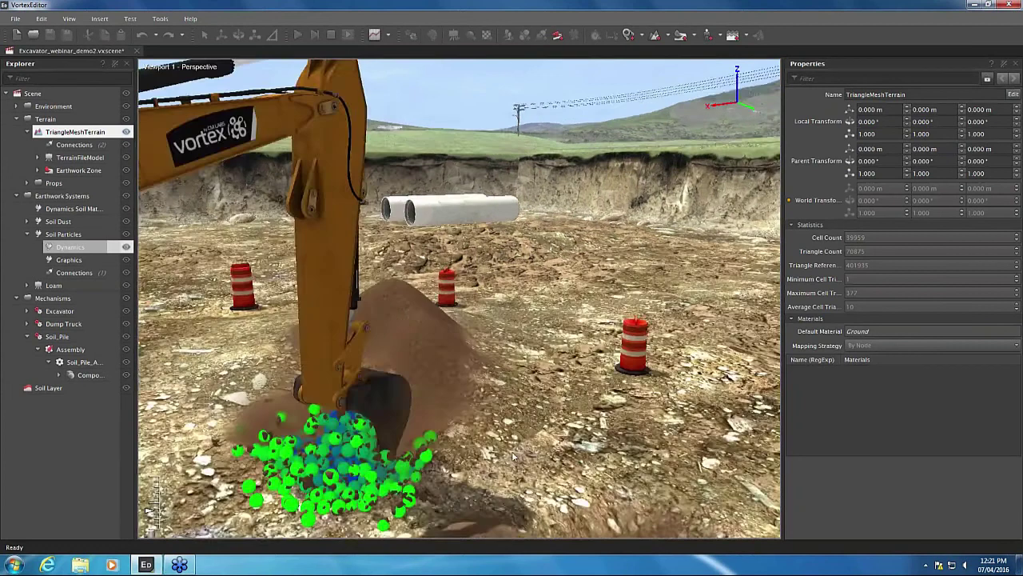
{"action": "middle_click_drag", "start_coordinate": [518, 455], "coordinate": [520, 367]}
{"action": "scroll", "coordinate": [519, 366], "scroll_direction": "up", "scroll_amount": 3}
{"action": "key", "text": "F5"}
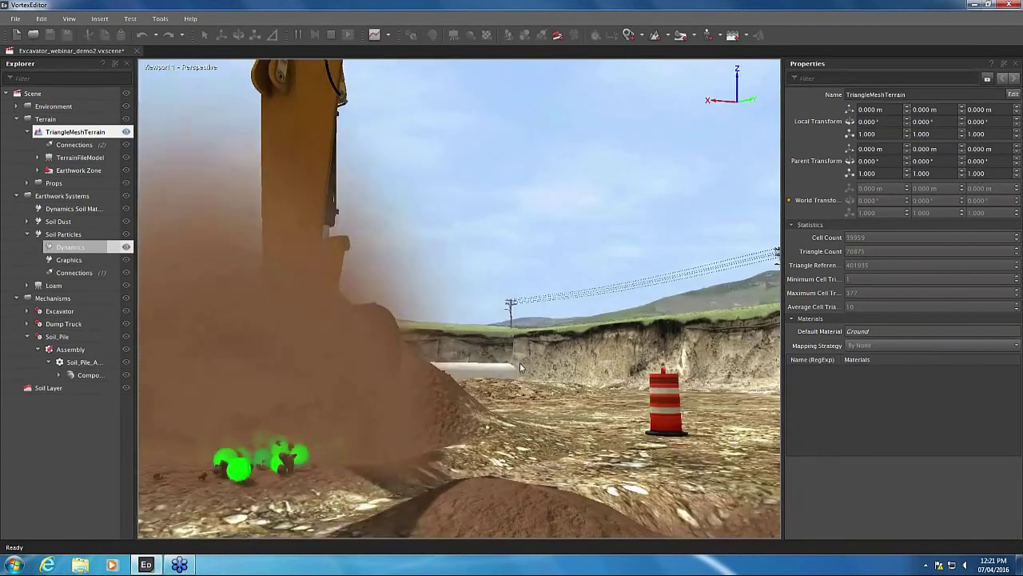
{"action": "scroll", "coordinate": [520, 367], "scroll_direction": "down", "scroll_amount": 2}
{"action": "left_click_drag", "start_coordinate": [577, 334], "coordinate": [569, 438]}
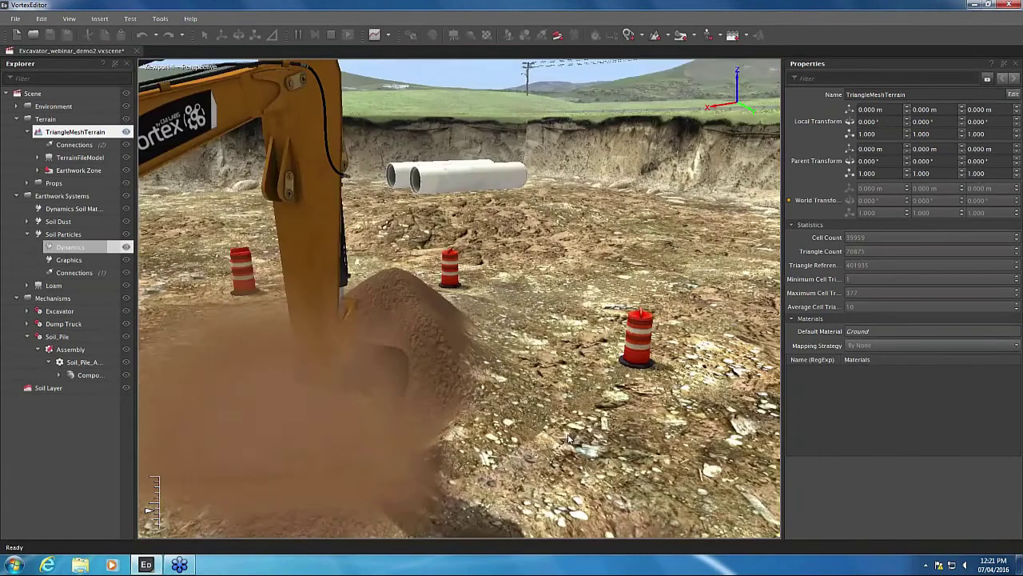
{"action": "middle_click_drag", "start_coordinate": [569, 438], "coordinate": [489, 394]}
{"action": "scroll", "coordinate": [490, 395], "scroll_direction": "down", "scroll_amount": 3}
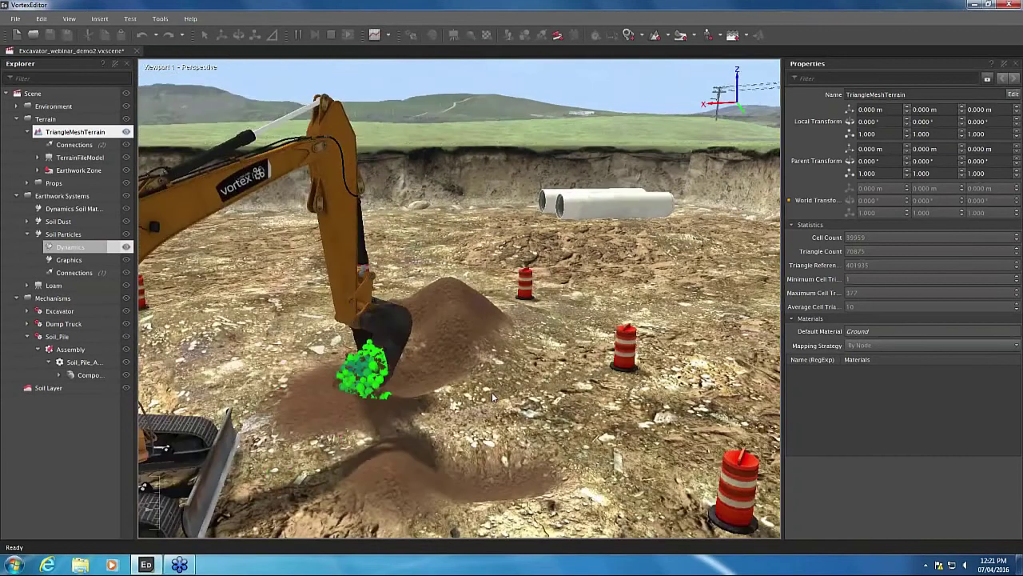
Step: Pause the simulation and inspect the soil particles in front of the excavator bucket up close
{"action": "key", "text": "F5"}
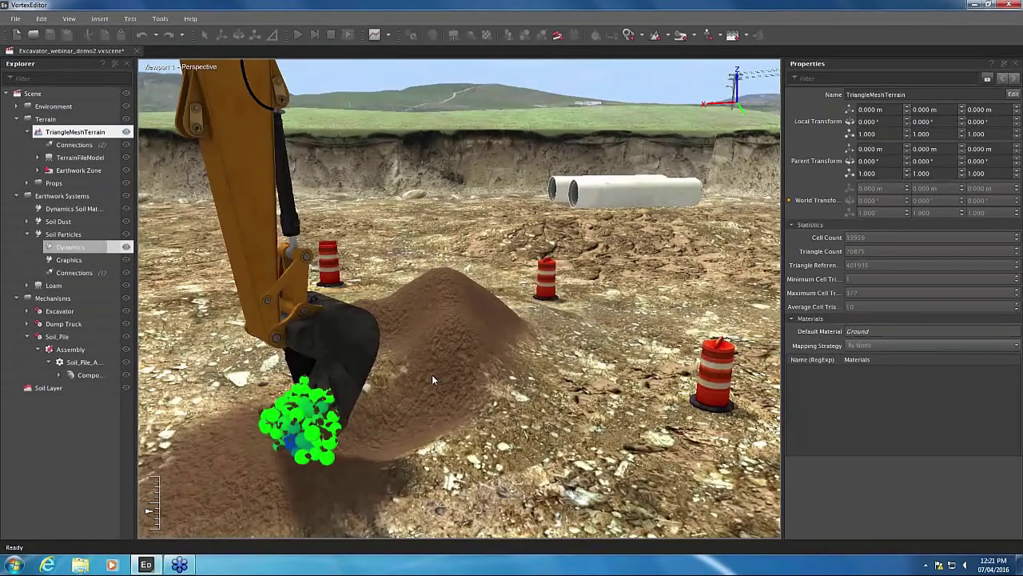
{"action": "middle_click_drag", "start_coordinate": [432, 380], "coordinate": [494, 359]}
{"action": "scroll", "coordinate": [398, 434], "scroll_direction": "up", "scroll_amount": 2}
{"action": "scroll", "coordinate": [427, 364], "scroll_direction": "up", "scroll_amount": 3}
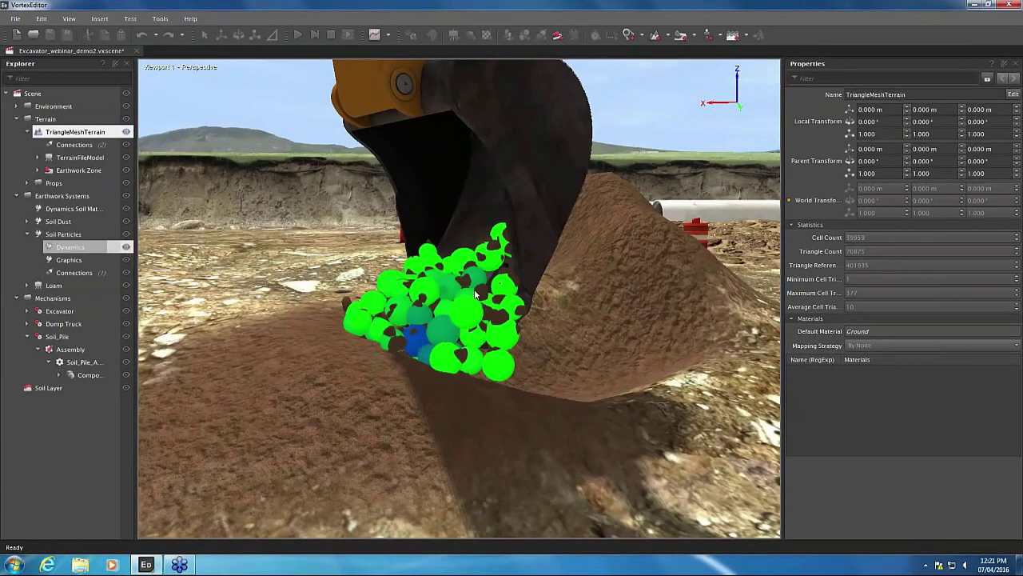
{"action": "left_click_drag", "start_coordinate": [476, 295], "coordinate": [521, 326]}
Step: Resume the simulation to inspect the soil left beneath the raised bucket, and stop the test
{"action": "left_click", "coordinate": [300, 35]}
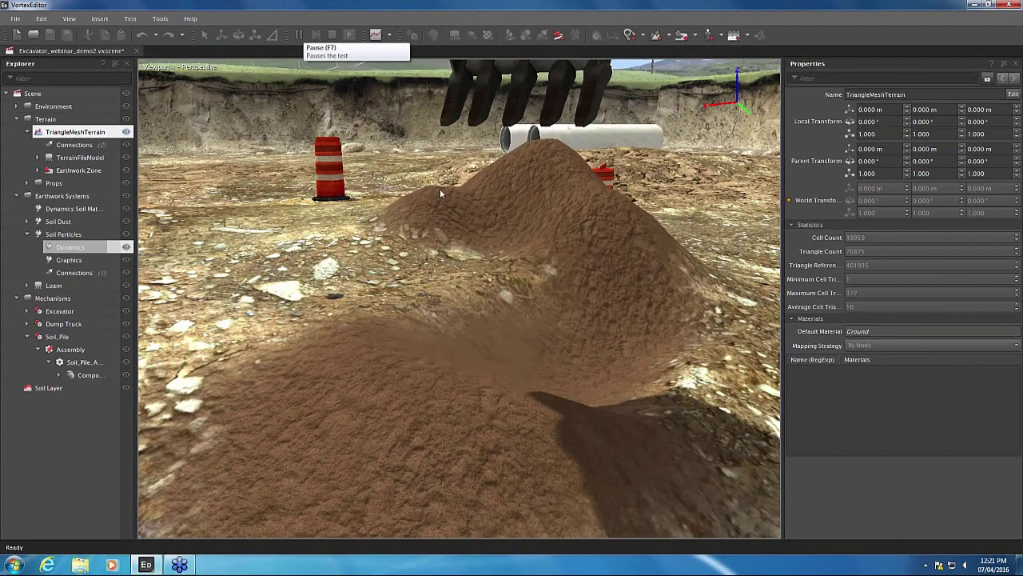
{"action": "scroll", "coordinate": [474, 256], "scroll_direction": "down", "scroll_amount": 1}
{"action": "left_click_drag", "start_coordinate": [473, 256], "coordinate": [501, 385]}
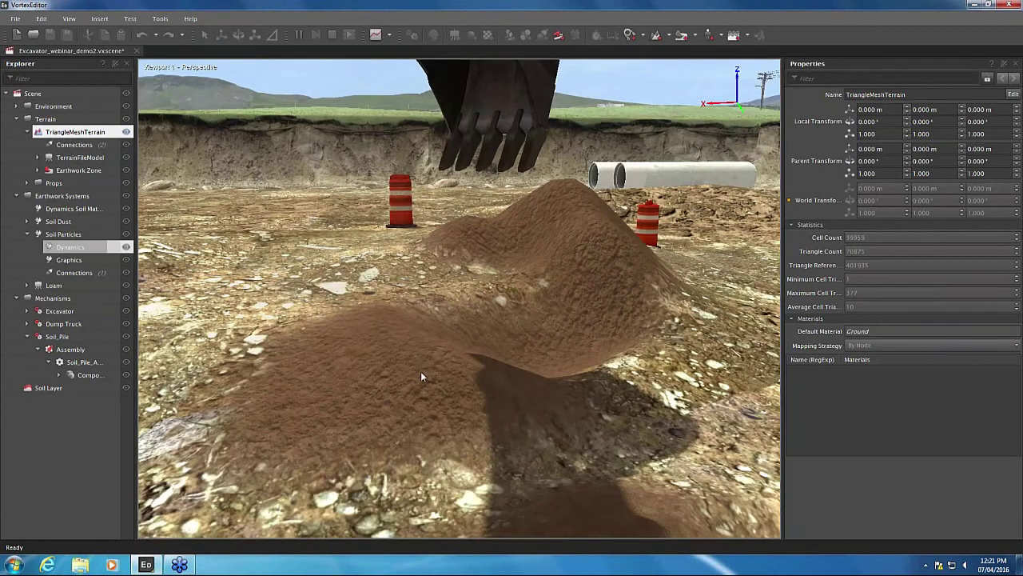
{"action": "left_click", "coordinate": [331, 35]}
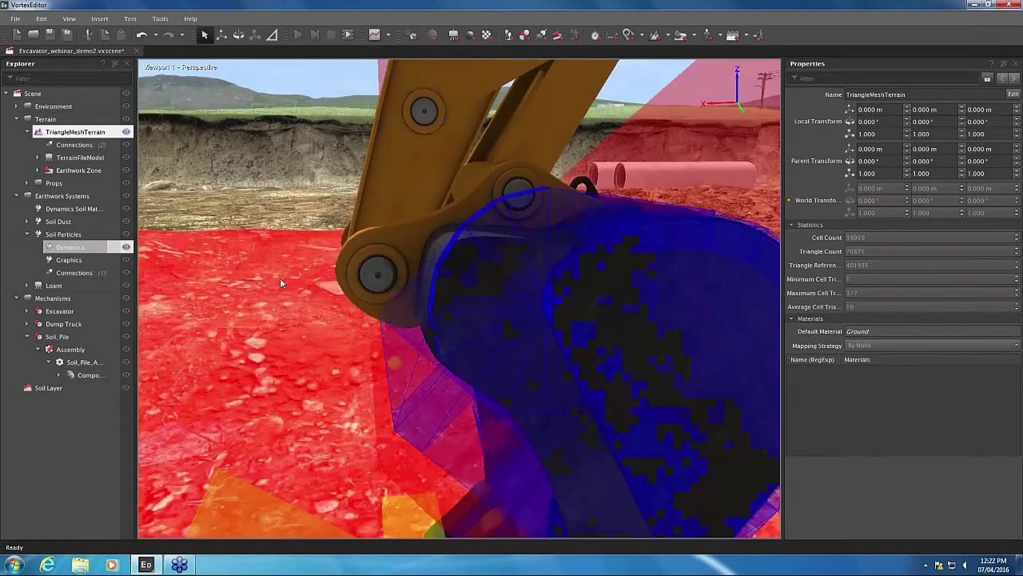
Step: Examine the excavator, the dump truck bed and the earthwork zone from several raised viewpoints
{"action": "left_click_drag", "start_coordinate": [283, 282], "coordinate": [343, 289]}
{"action": "scroll", "coordinate": [343, 289], "scroll_direction": "down", "scroll_amount": 10}
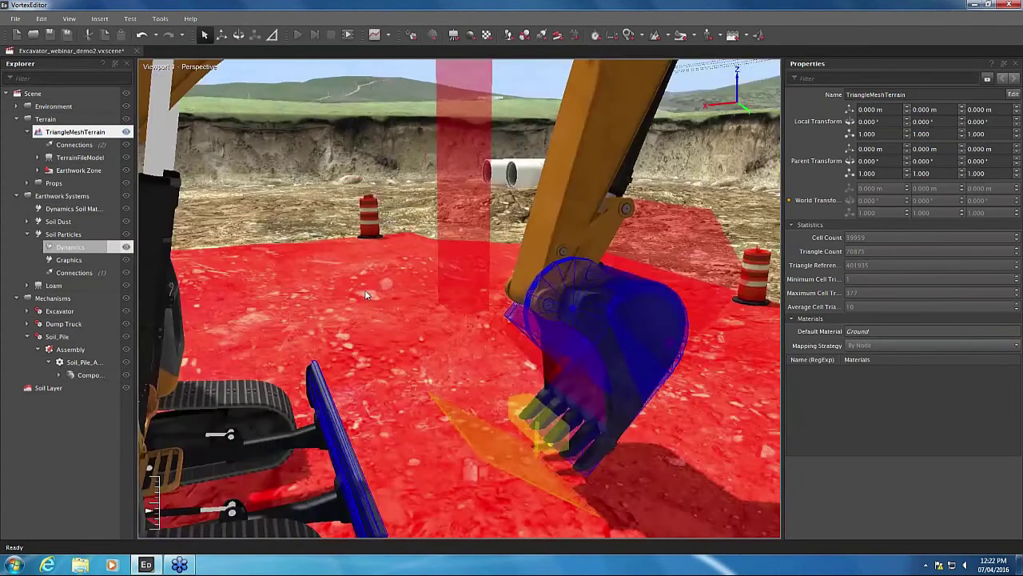
{"action": "scroll", "coordinate": [389, 321], "scroll_direction": "down", "scroll_amount": 3}
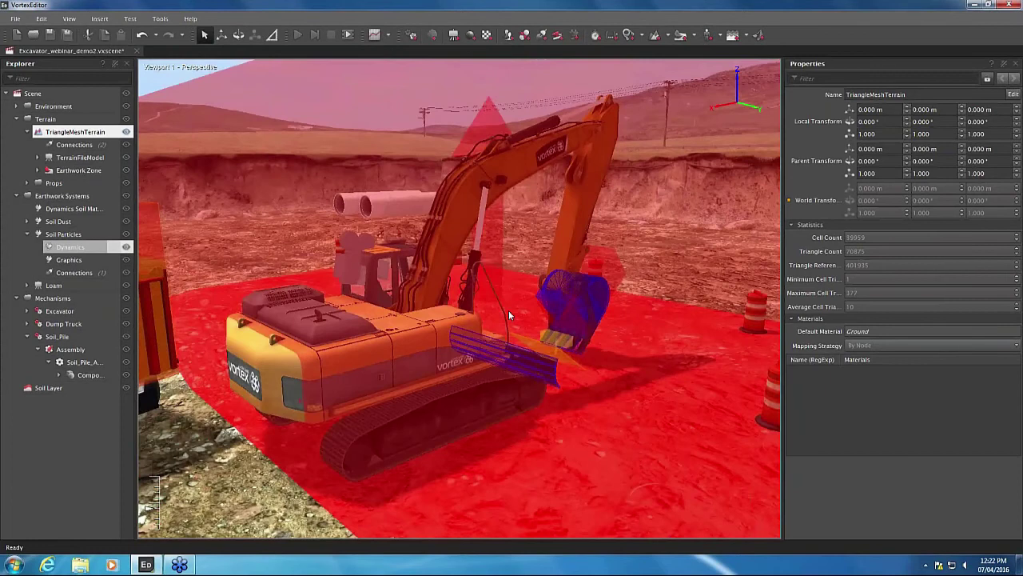
{"action": "scroll", "coordinate": [509, 310], "scroll_direction": "down", "scroll_amount": 4}
{"action": "left_click_drag", "start_coordinate": [568, 328], "coordinate": [438, 335]}
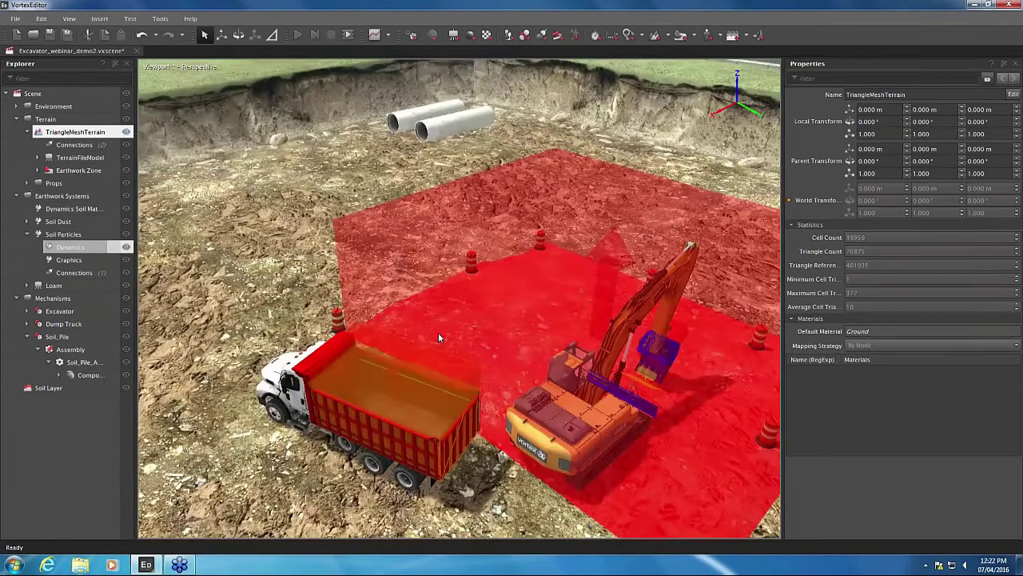
{"action": "middle_click_drag", "start_coordinate": [438, 336], "coordinate": [397, 400]}
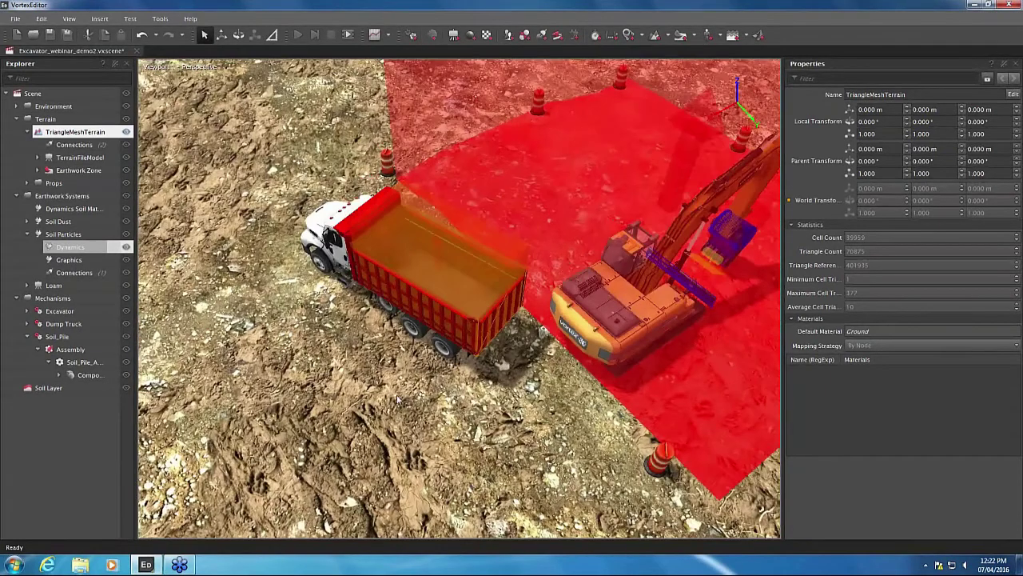
{"action": "scroll", "coordinate": [531, 161], "scroll_direction": "up", "scroll_amount": 2}
{"action": "scroll", "coordinate": [530, 175], "scroll_direction": "up", "scroll_amount": 3}
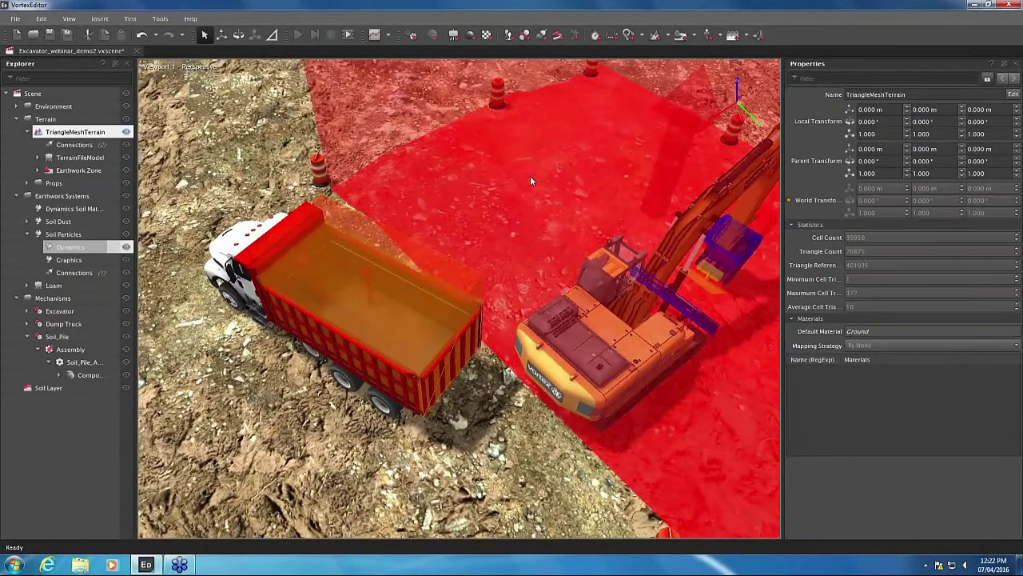
{"action": "middle_click_drag", "start_coordinate": [530, 175], "coordinate": [418, 250]}
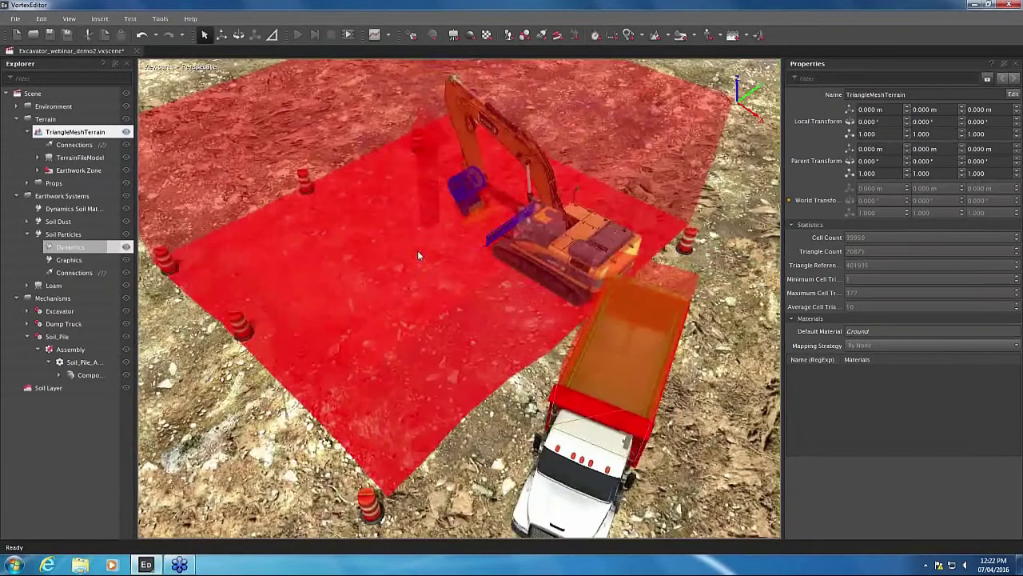
Step: Duplicate the Soil_Pile mechanism into the scene root and rename the copy Soil_Pile Truck
{"action": "double_click", "coordinate": [48, 339]}
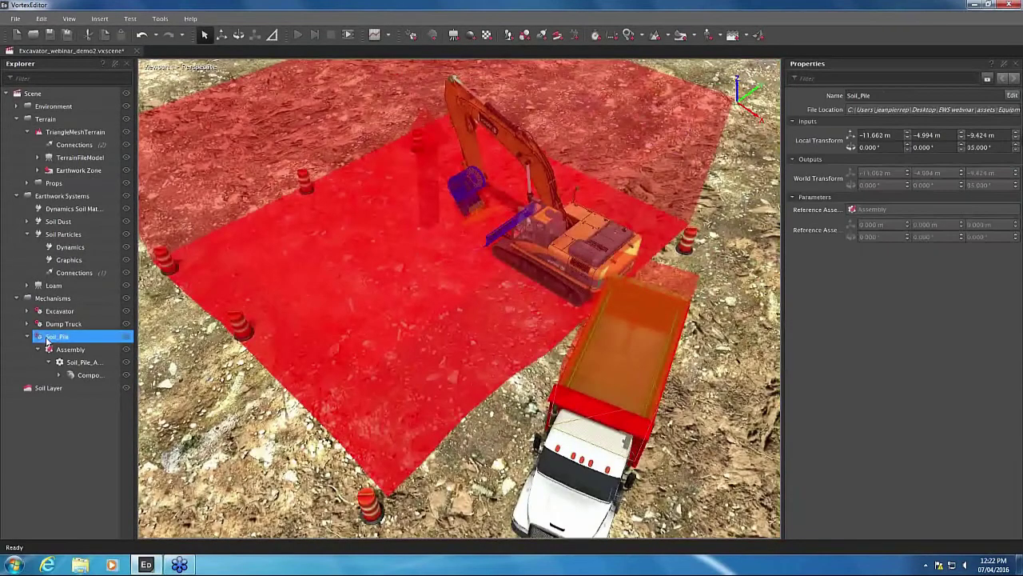
{"action": "key", "text": "ctrl+c"}
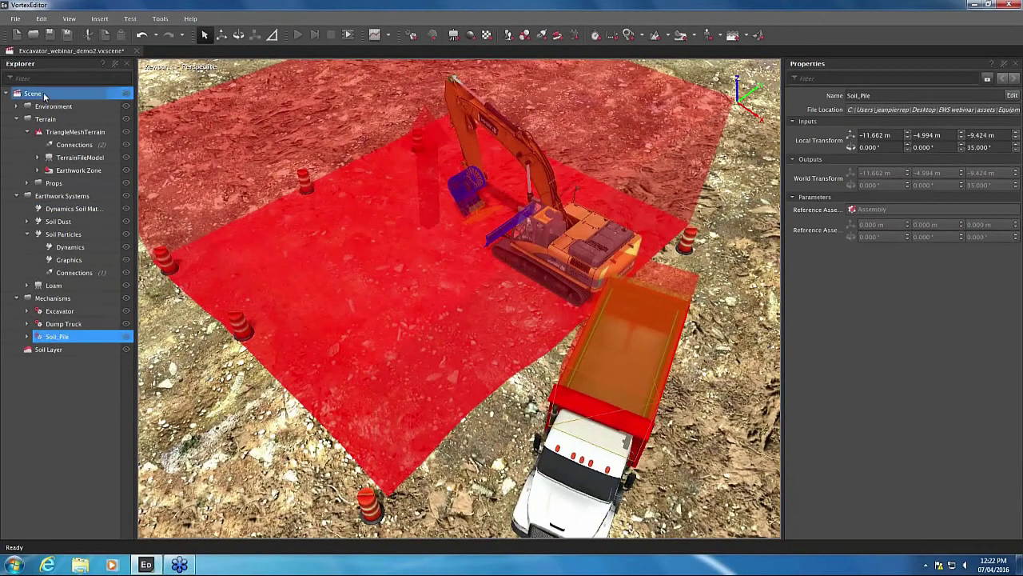
{"action": "left_click", "coordinate": [41, 95]}
{"action": "key", "text": "ctrl+v"}
{"action": "double_click", "coordinate": [55, 365]}
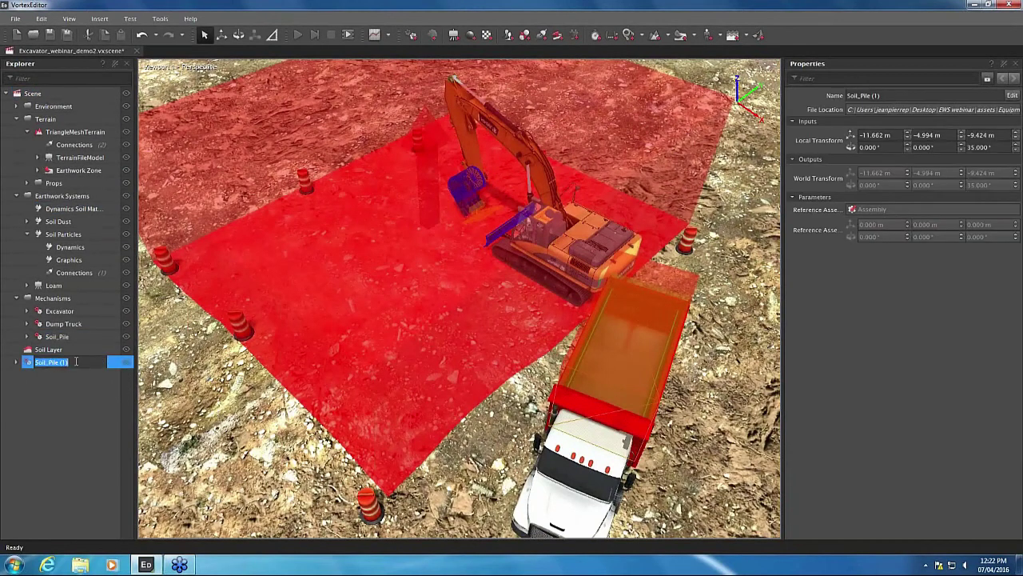
{"action": "left_click", "coordinate": [76, 362]}
{"action": "key", "text": "BackSpace"}
{"action": "key", "text": "BackSpace"}
{"action": "key", "text": "BackSpace"}
{"action": "type", "text": "Truck"}
{"action": "key", "text": "Return"}
Step: Add a second soil layer to the scene and rename it Soil Layer Truck
{"action": "left_click", "coordinate": [76, 351], "text": "ctrl"}
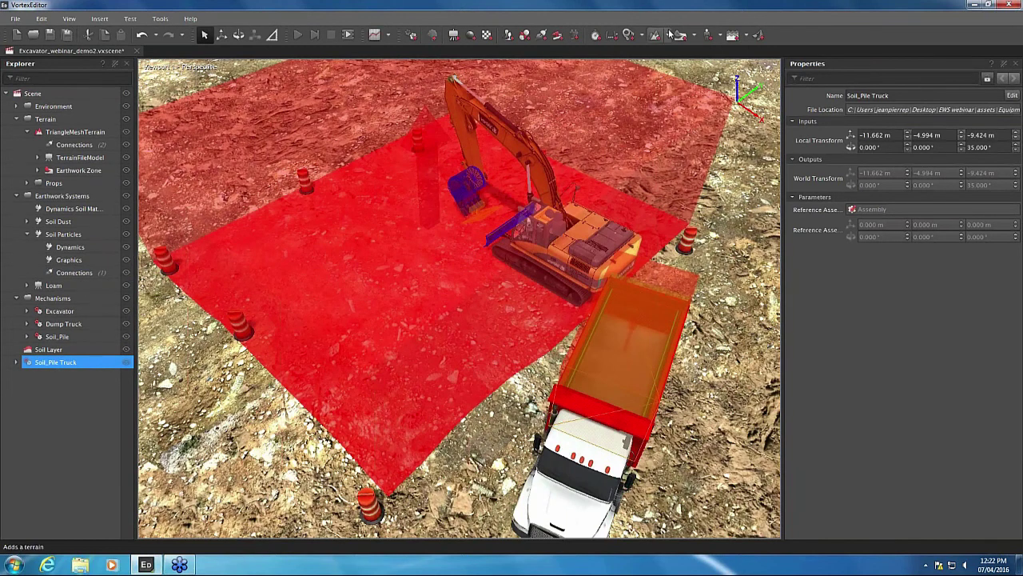
{"action": "left_click", "coordinate": [693, 35]}
{"action": "left_click", "coordinate": [700, 53]}
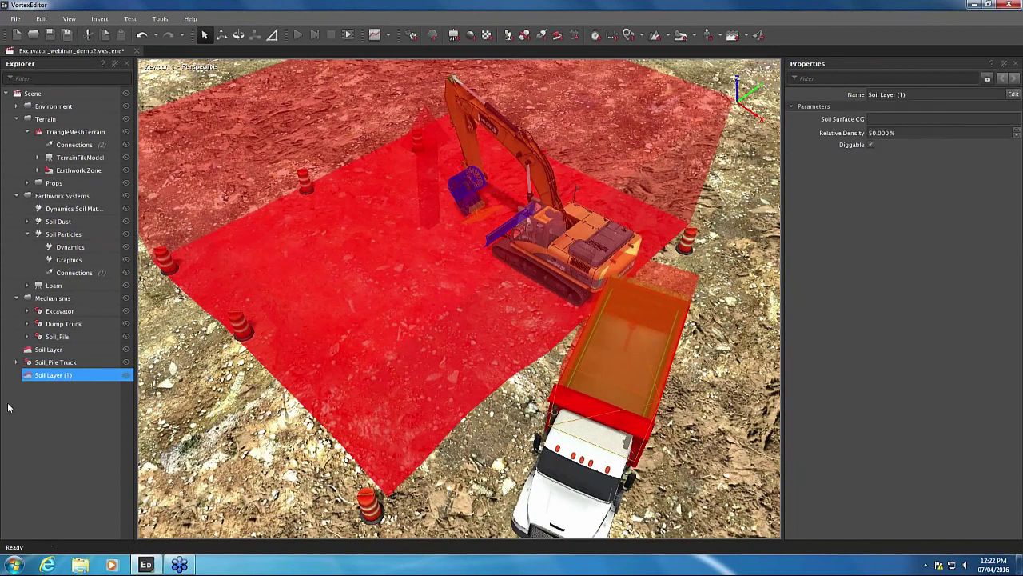
{"action": "double_click", "coordinate": [74, 376]}
{"action": "key", "text": "BackSpace"}
{"action": "key", "text": "BackSpace"}
{"action": "key", "text": "BackSpace"}
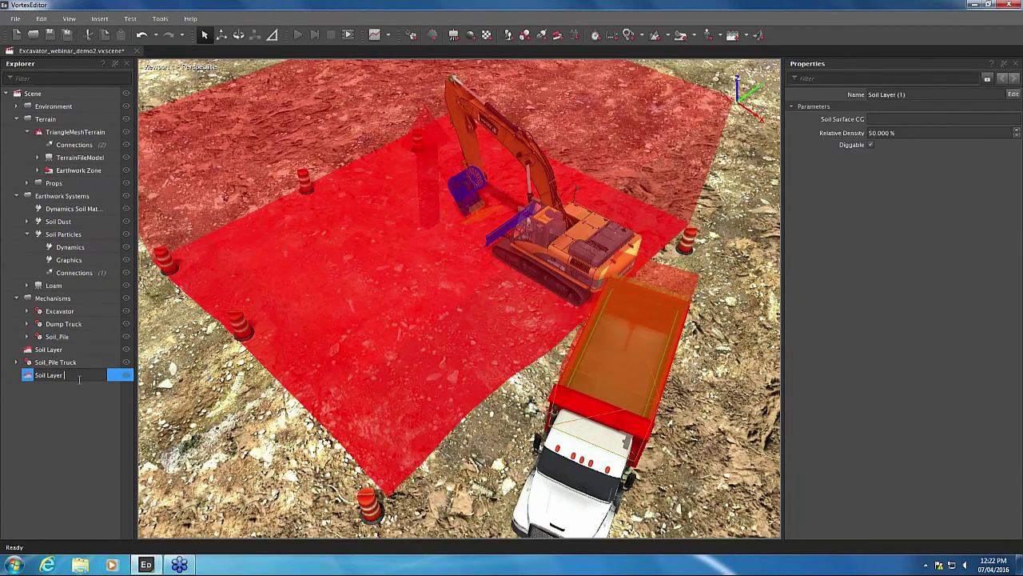
{"action": "type", "text": "Truck"}
{"action": "key", "text": "Return"}
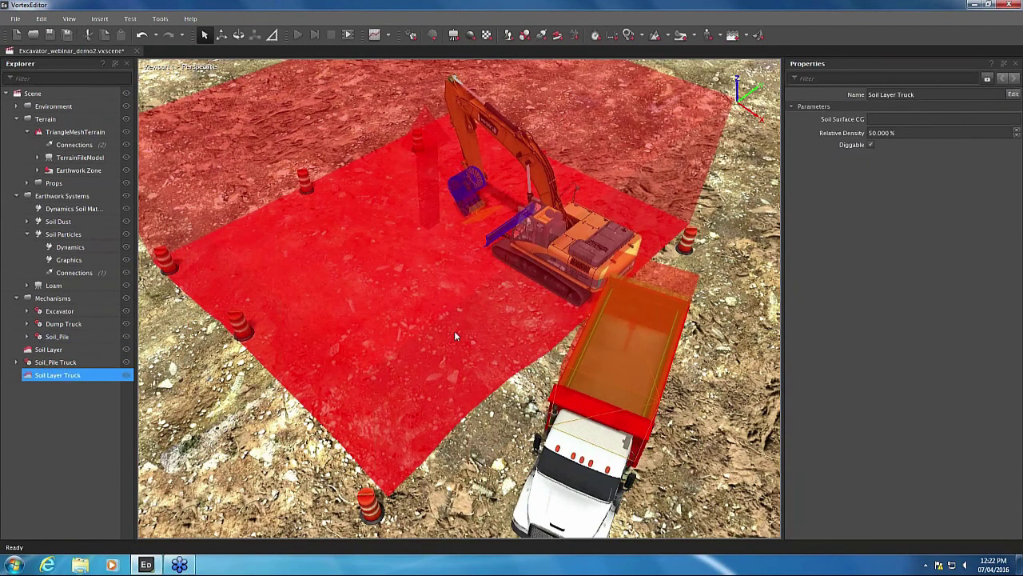
Step: Move the Soil_Pile Truck mechanism out of the earthwork zone to the area beside the dump truck's rear
{"action": "left_click", "coordinate": [377, 310]}
{"action": "middle_click_drag", "start_coordinate": [376, 307], "coordinate": [389, 294]}
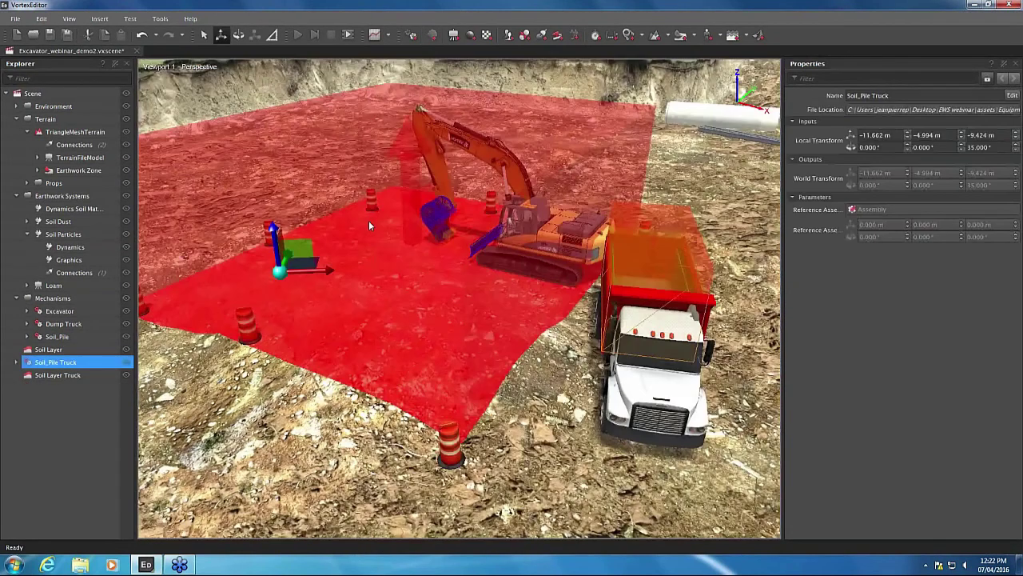
{"action": "scroll", "coordinate": [368, 220], "scroll_direction": "down", "scroll_amount": 3}
{"action": "left_click_drag", "start_coordinate": [385, 241], "coordinate": [614, 232]}
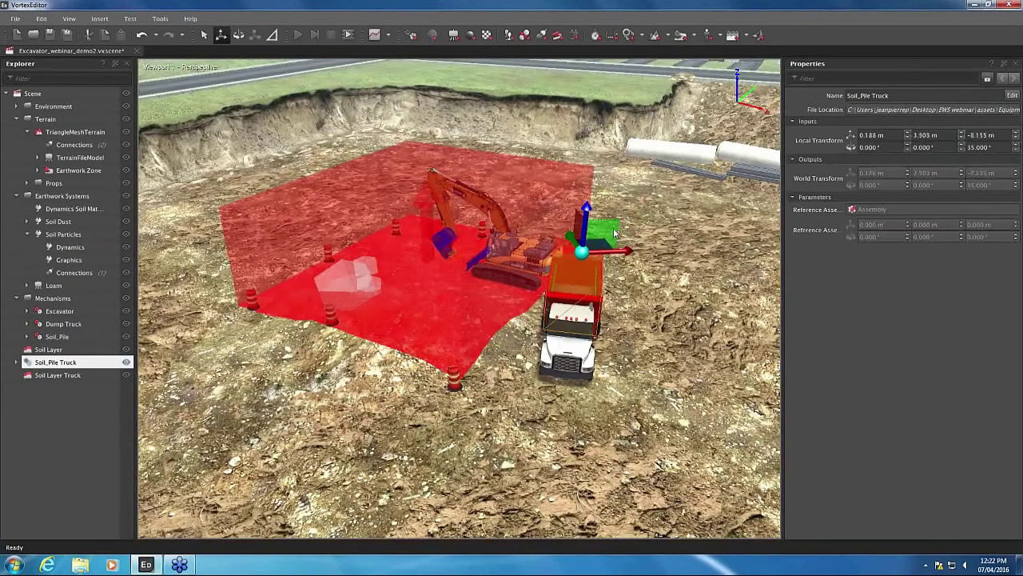
{"action": "middle_click_drag", "start_coordinate": [608, 247], "coordinate": [590, 251]}
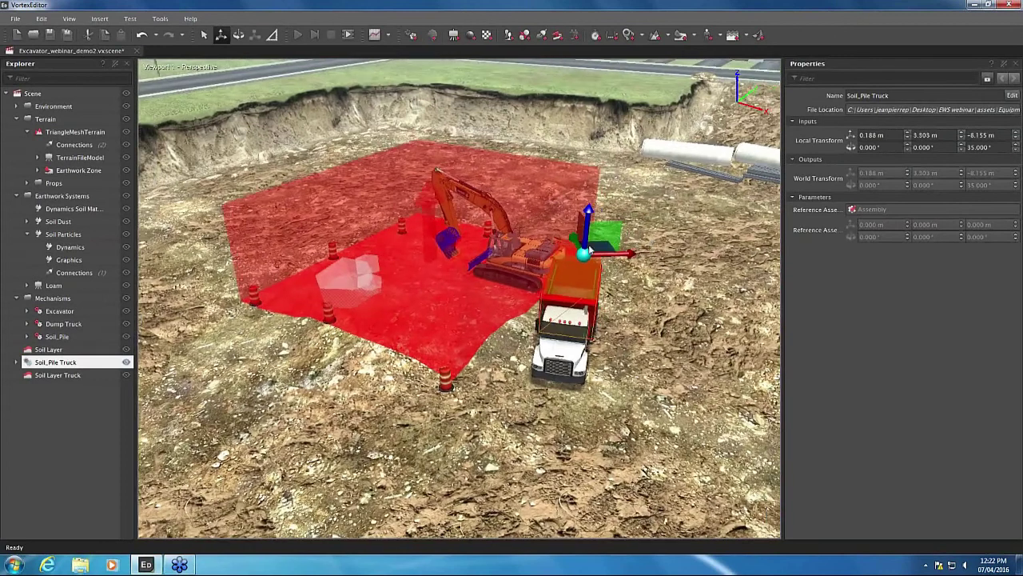
{"action": "left_click_drag", "start_coordinate": [589, 253], "coordinate": [540, 282]}
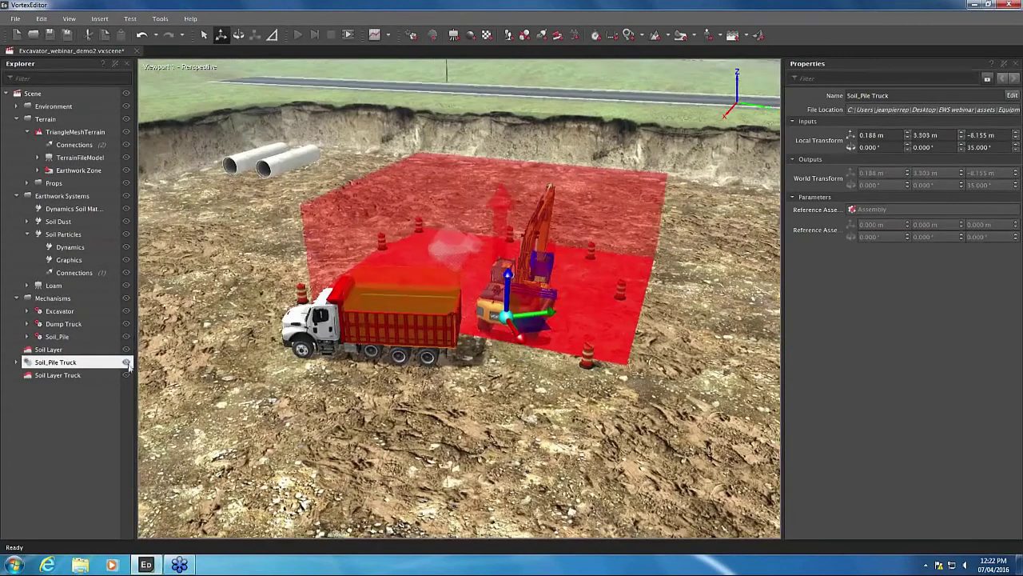
Step: Show the geometry of Soil_Pile Truck and move it into the dump truck's bed at about X 1.4, Y -2.0, Z -8.5 m
{"action": "right_click", "coordinate": [127, 364]}
{"action": "left_click", "coordinate": [510, 402]}
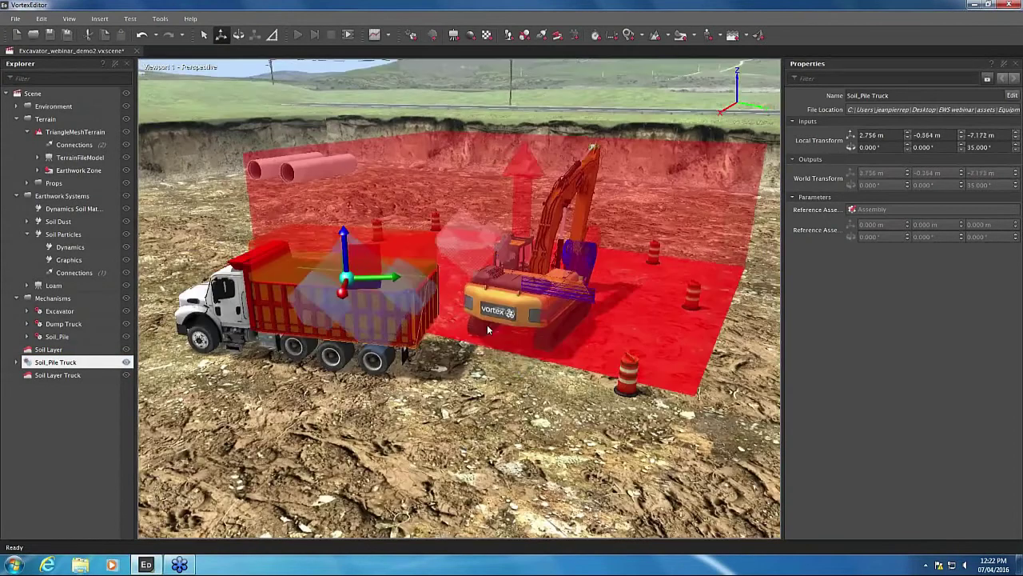
{"action": "left_click_drag", "start_coordinate": [489, 329], "coordinate": [302, 349]}
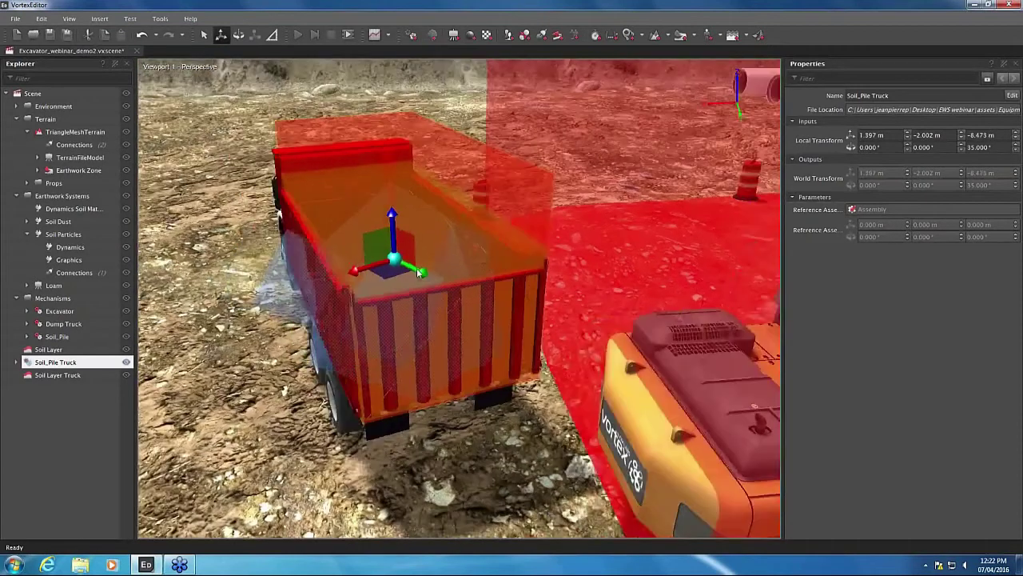
Step: Set the Soil Surface CG of Soil Layer Truck to the Composite geometry inside Soil_Pile Truck's assembly part
{"action": "left_click", "coordinate": [58, 375]}
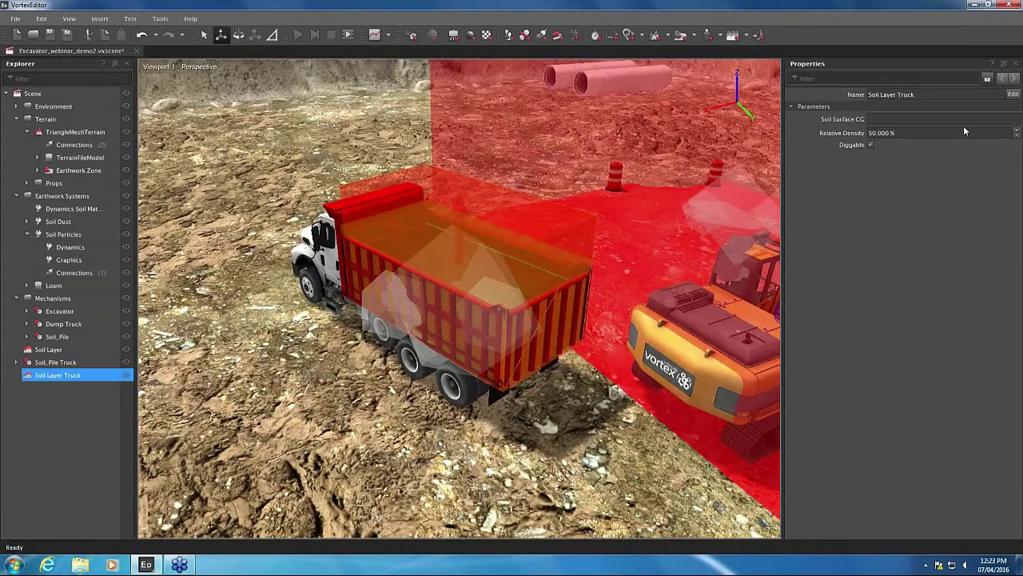
{"action": "left_click", "coordinate": [992, 120]}
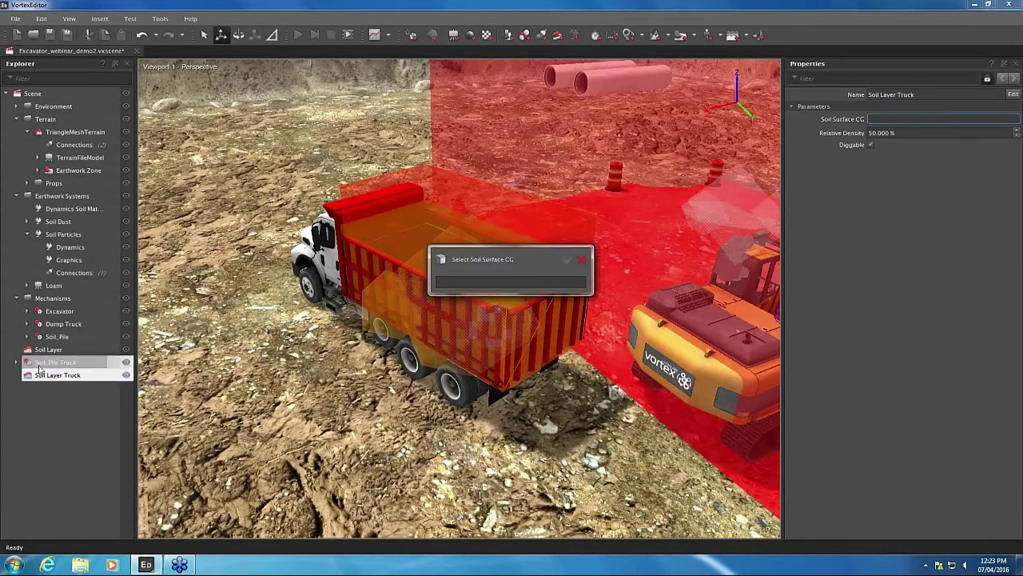
{"action": "left_click", "coordinate": [16, 363]}
{"action": "left_click", "coordinate": [27, 375]}
{"action": "left_click", "coordinate": [38, 387]}
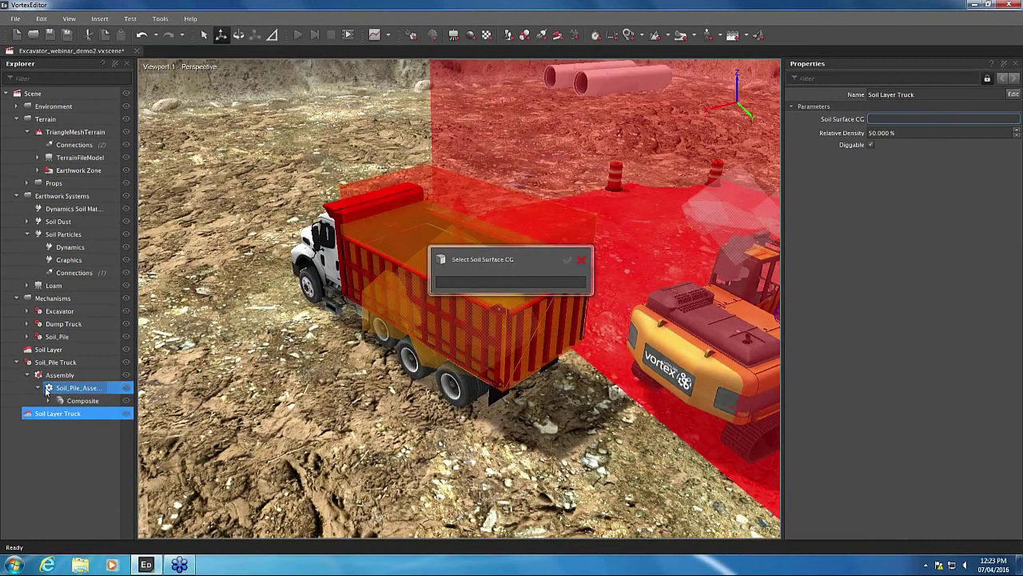
{"action": "left_click", "coordinate": [73, 401]}
{"action": "left_click", "coordinate": [566, 260]}
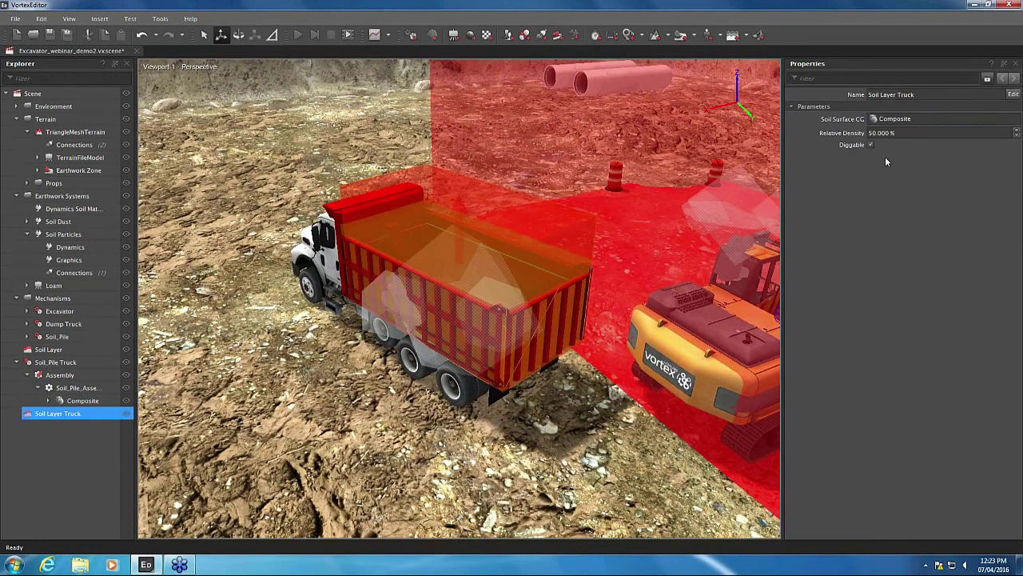
Step: Run the simulation and examine the soil pile in the dump truck's bed from several sides
{"action": "left_click", "coordinate": [457, 292]}
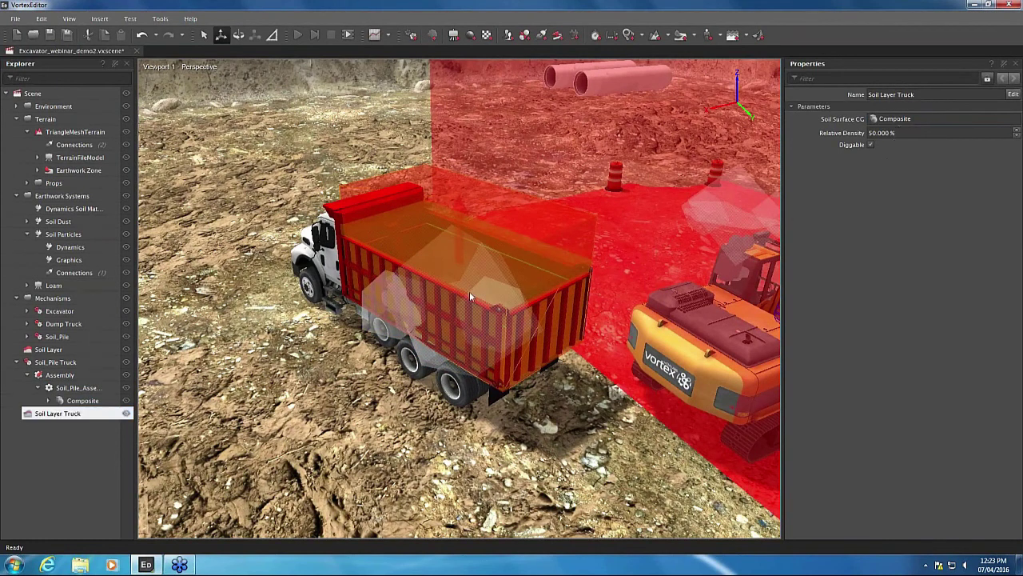
{"action": "middle_click_drag", "start_coordinate": [469, 296], "coordinate": [395, 307]}
{"action": "left_click", "coordinate": [298, 35]}
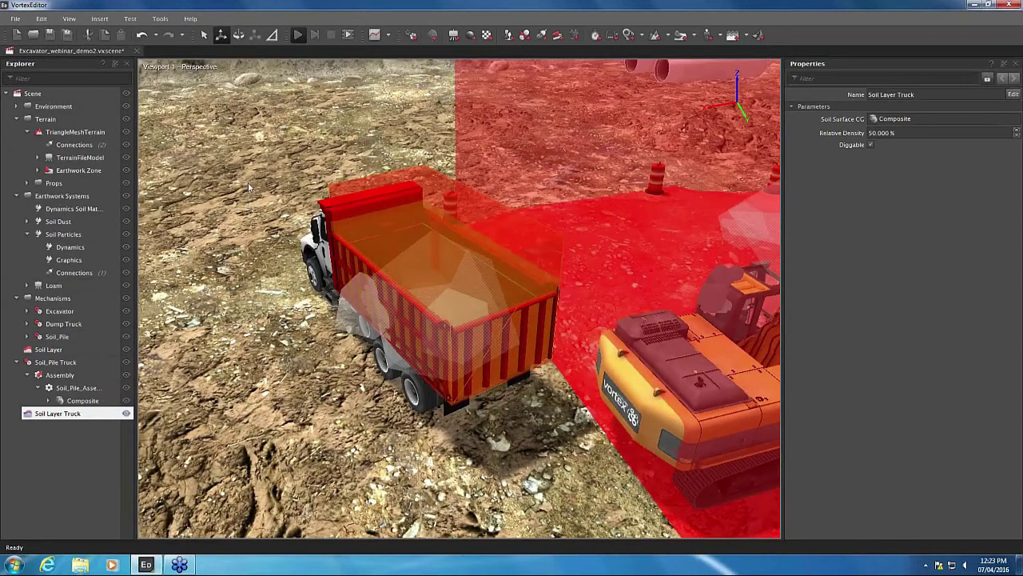
{"action": "key", "text": "F5"}
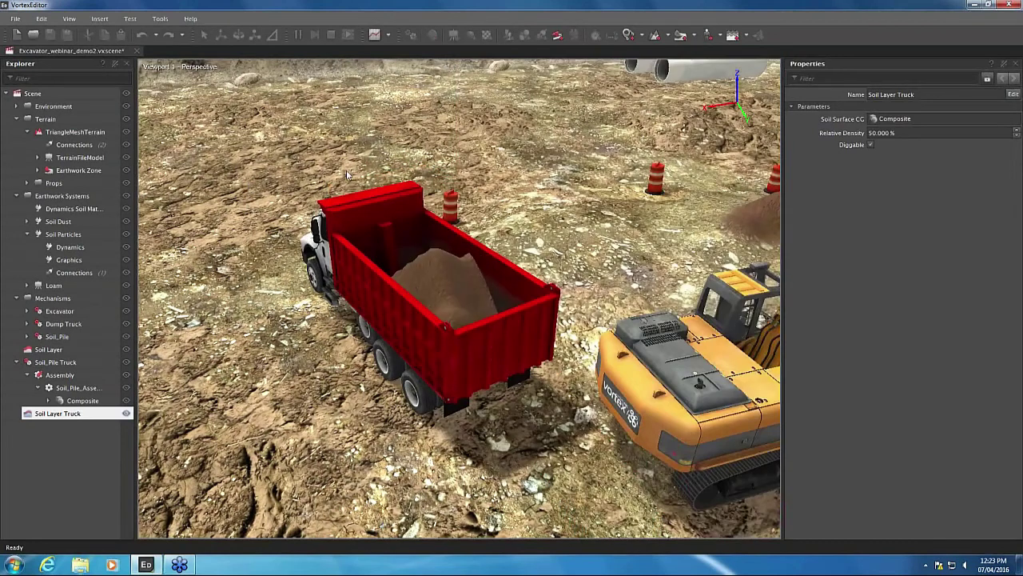
{"action": "middle_click_drag", "start_coordinate": [347, 175], "coordinate": [321, 190]}
{"action": "left_click_drag", "start_coordinate": [322, 190], "coordinate": [284, 254]}
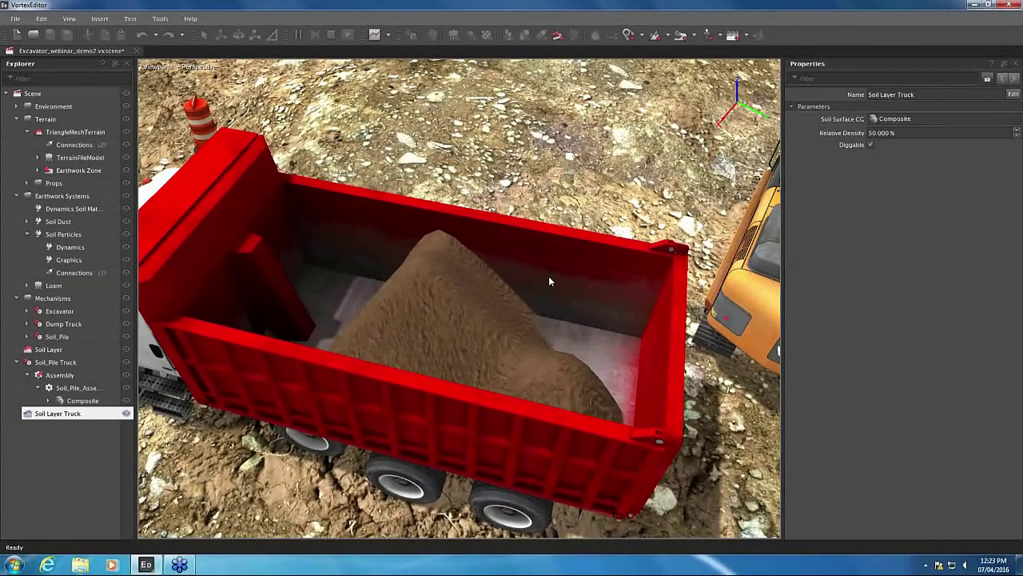
{"action": "middle_click_drag", "start_coordinate": [550, 281], "coordinate": [478, 280]}
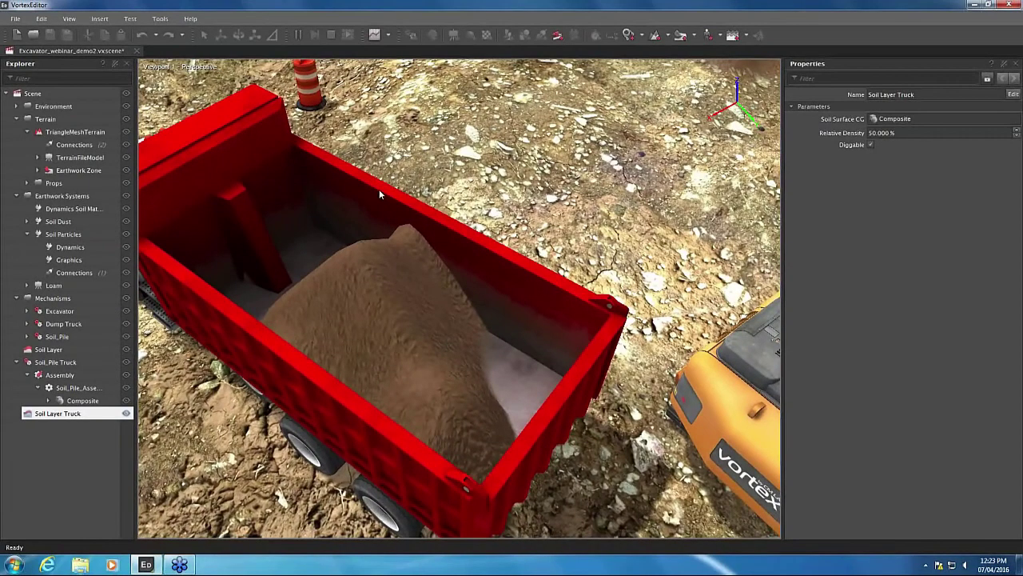
{"action": "middle_click_drag", "start_coordinate": [380, 194], "coordinate": [516, 184]}
{"action": "scroll", "coordinate": [497, 171], "scroll_direction": "down", "scroll_amount": 2}
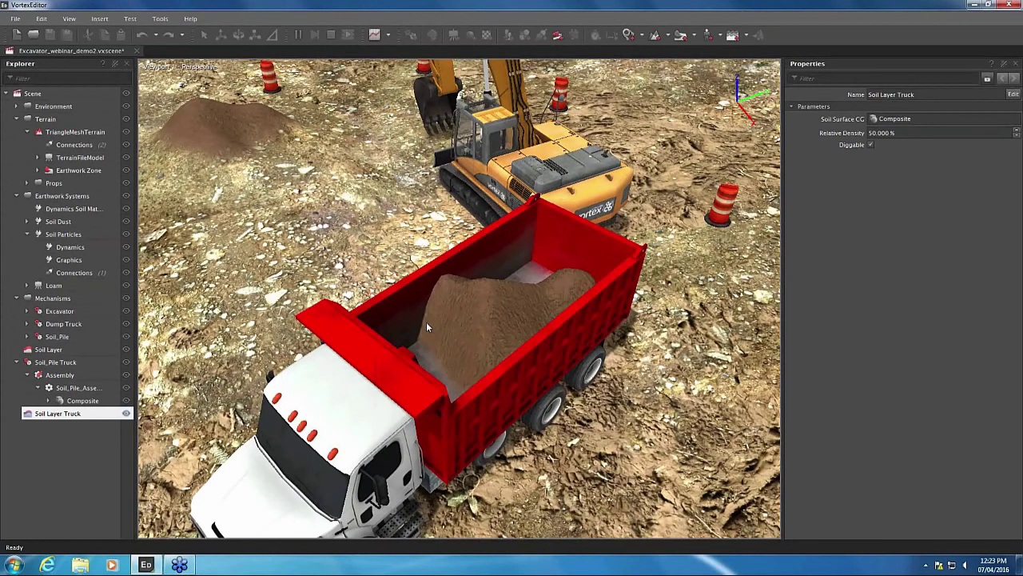
Step: Inspect the dump truck's Interface and trace the Shear Strength connection of its Dynamics Truck Bed
{"action": "left_click", "coordinate": [27, 324]}
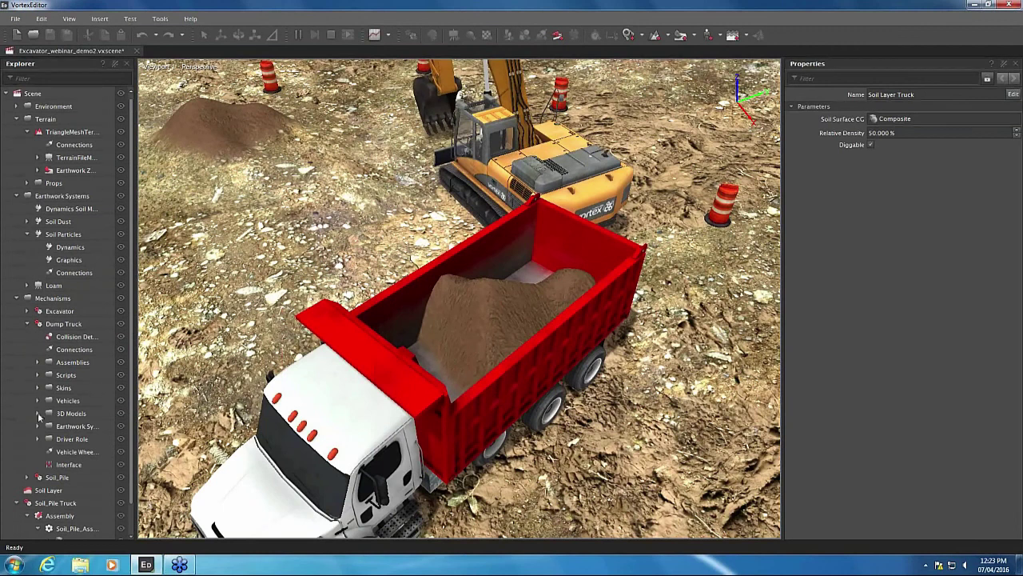
{"action": "left_click", "coordinate": [65, 465]}
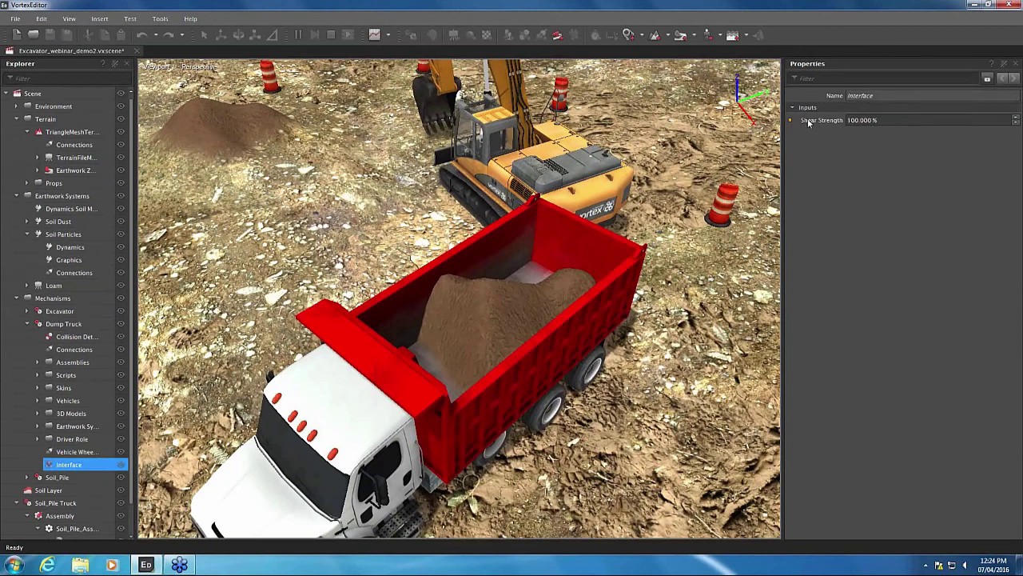
{"action": "left_click", "coordinate": [37, 425]}
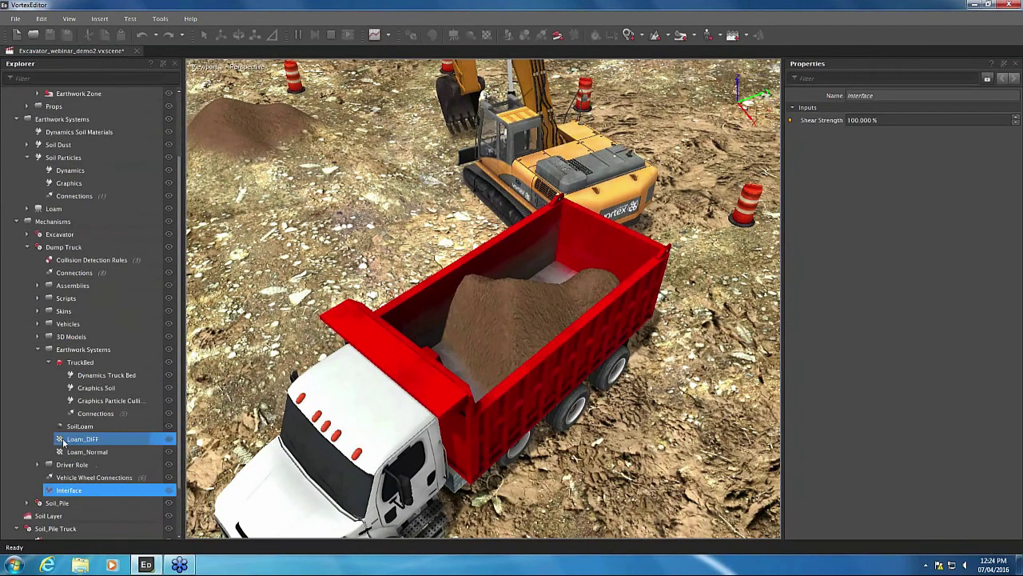
{"action": "left_click", "coordinate": [99, 374]}
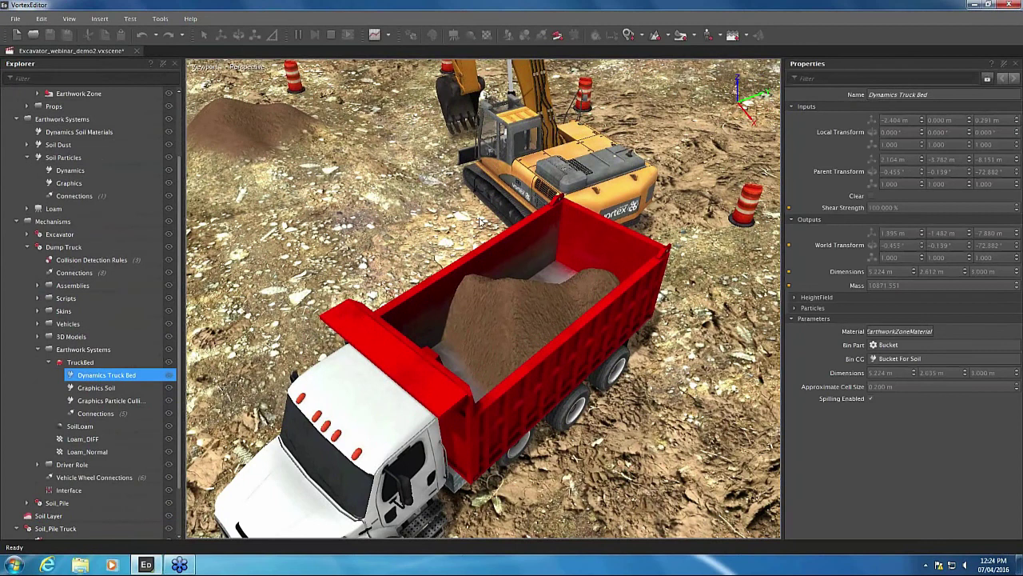
{"action": "left_click", "coordinate": [790, 209]}
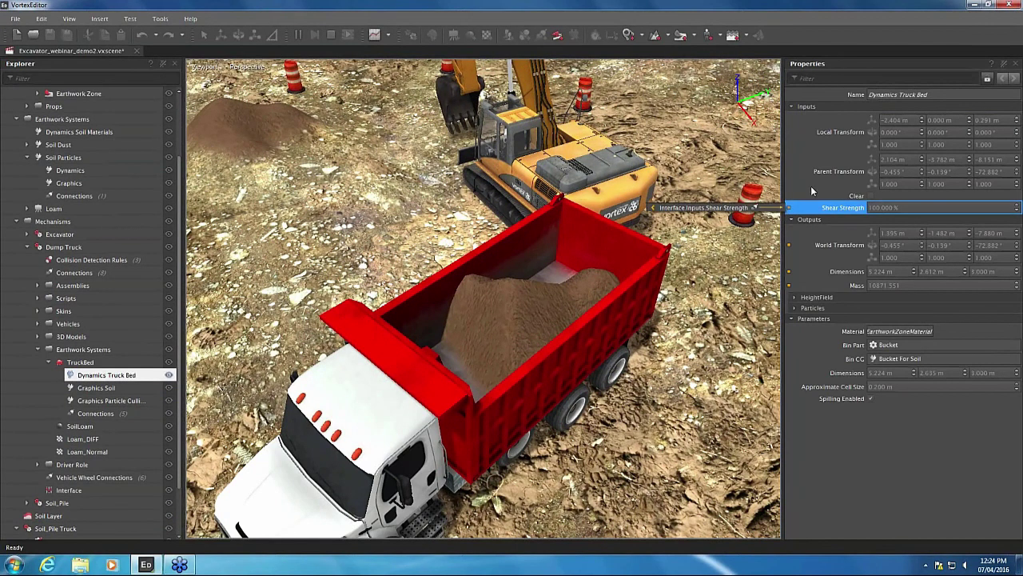
{"action": "left_click", "coordinate": [814, 189]}
Step: Set the Shear Strength input of the dump truck's Interface to 0 %, back to 100 %, and finally to 20 %
{"action": "left_click", "coordinate": [90, 489]}
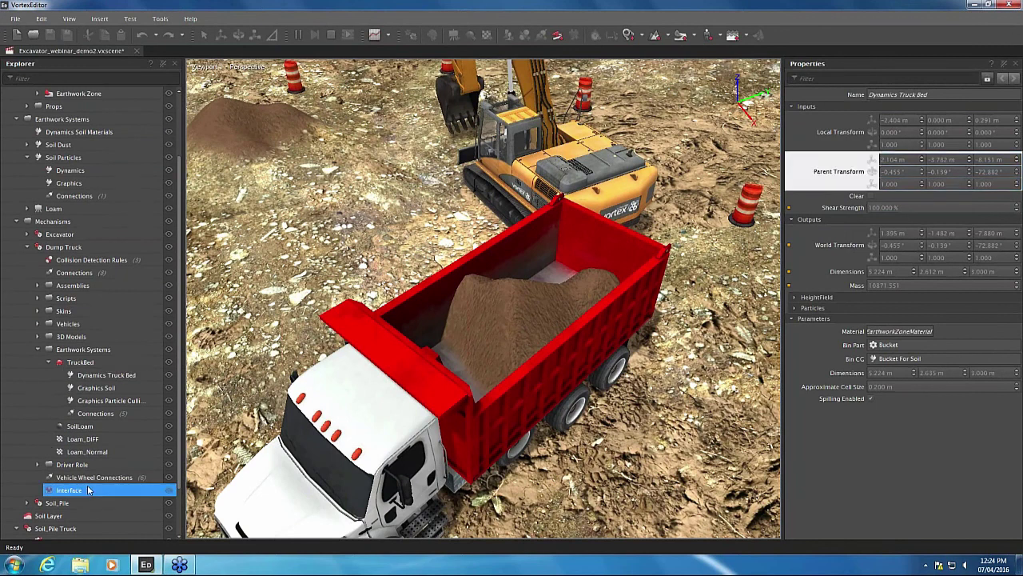
{"action": "left_click", "coordinate": [894, 121]}
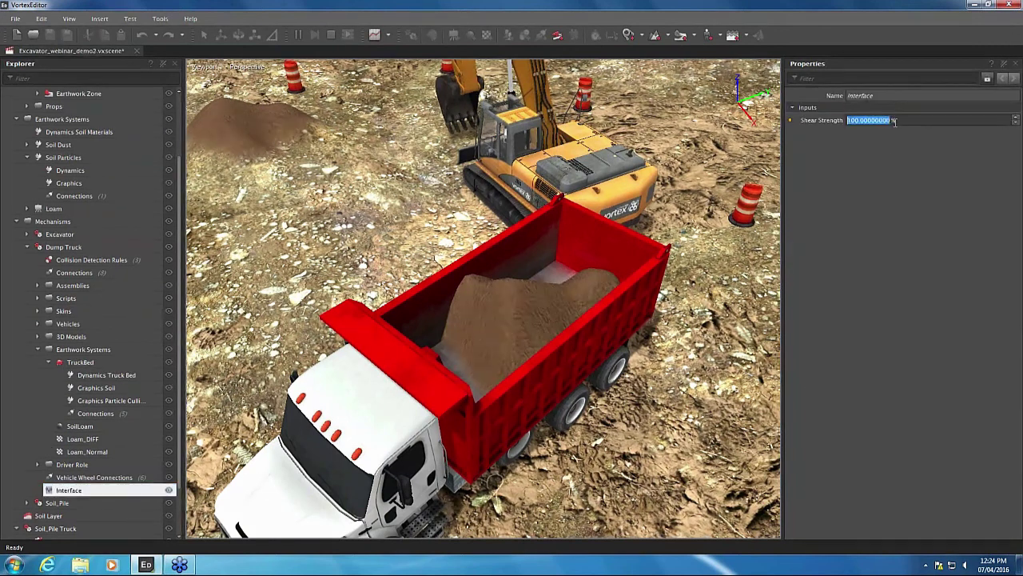
{"action": "type", "text": "0"}
{"action": "key", "text": "Return"}
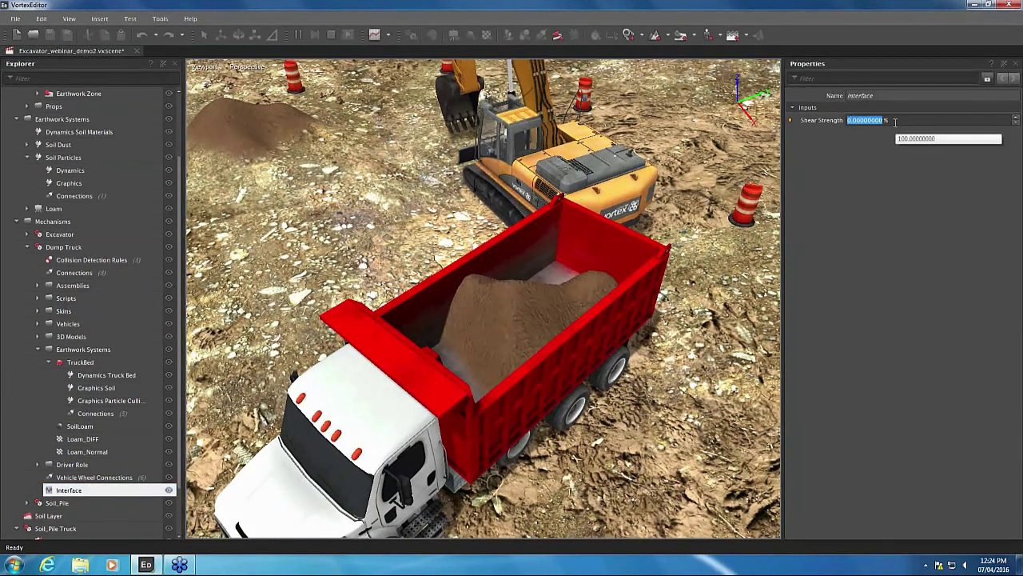
{"action": "type", "text": "100"}
{"action": "key", "text": "Return"}
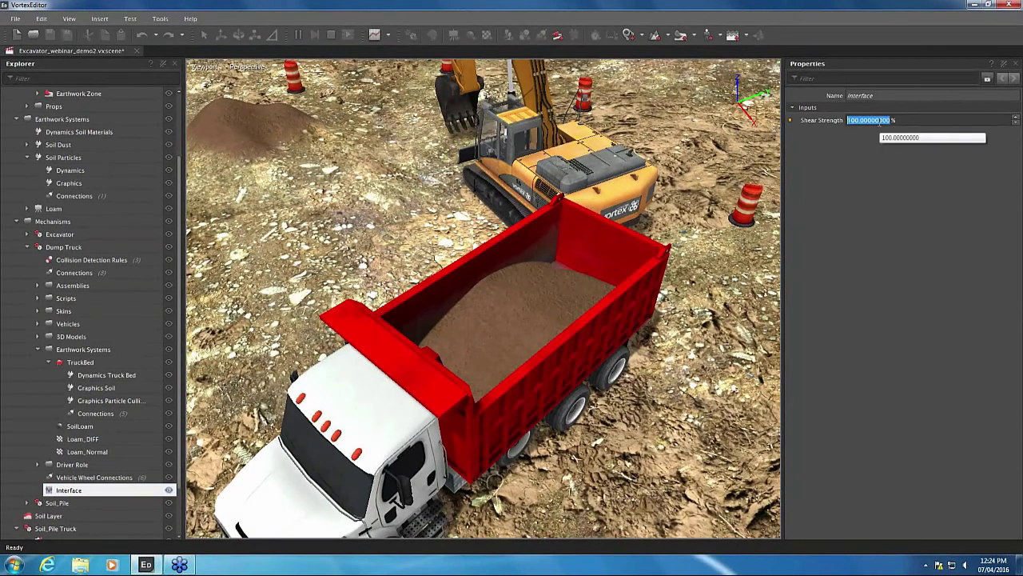
{"action": "type", "text": "20"}
{"action": "key", "text": "Return"}
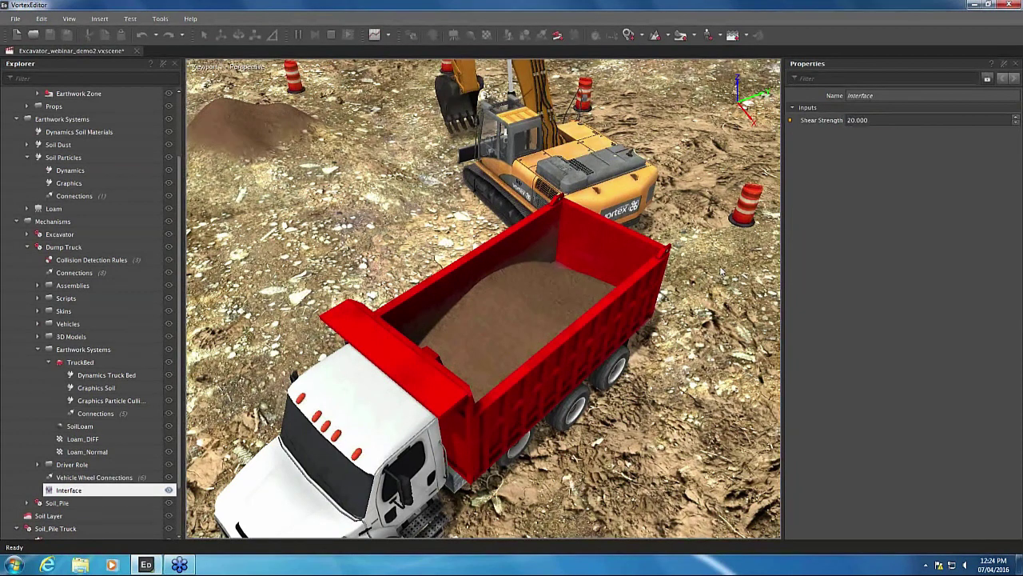
Step: Examine the soil in the dump truck's bed from near and far, and stop the simulation
{"action": "middle_click_drag", "start_coordinate": [721, 271], "coordinate": [490, 252]}
{"action": "scroll", "coordinate": [618, 274], "scroll_direction": "up", "scroll_amount": 2}
{"action": "left_click_drag", "start_coordinate": [490, 251], "coordinate": [622, 256]}
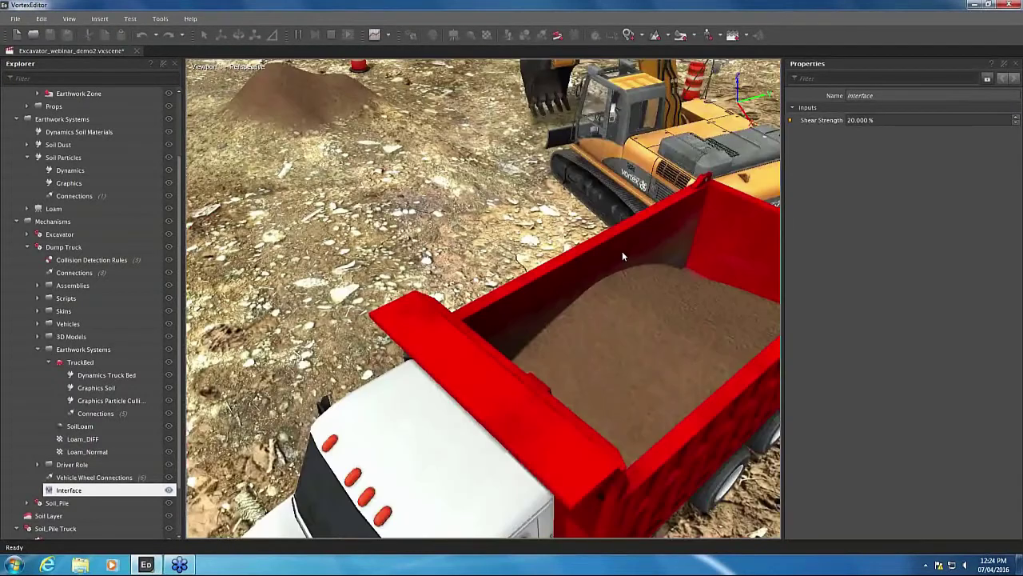
{"action": "scroll", "coordinate": [622, 256], "scroll_direction": "down", "scroll_amount": 5}
{"action": "left_click_drag", "start_coordinate": [525, 234], "coordinate": [509, 215]}
{"action": "scroll", "coordinate": [470, 229], "scroll_direction": "up", "scroll_amount": 1}
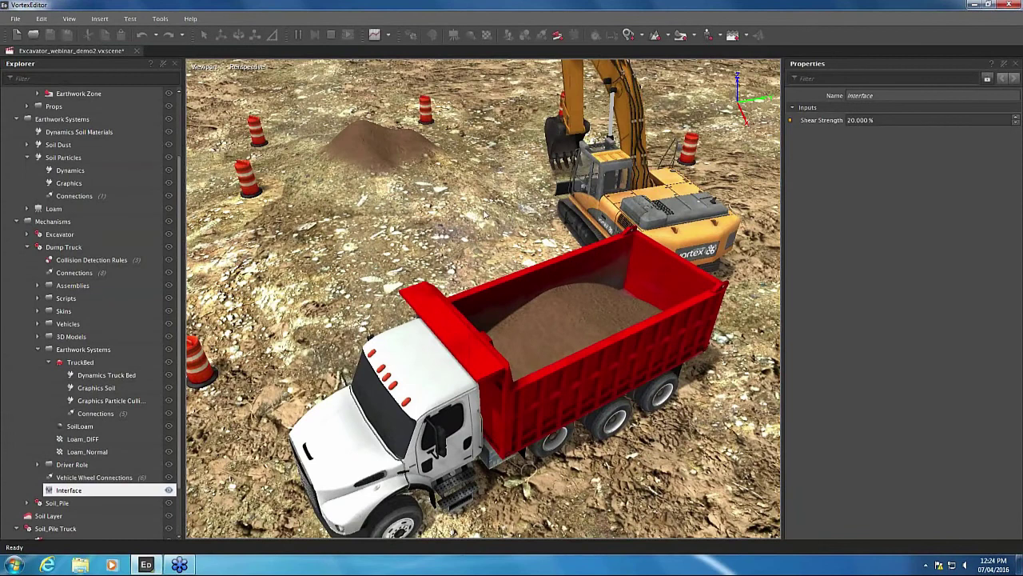
{"action": "scroll", "coordinate": [484, 214], "scroll_direction": "down", "scroll_amount": 1}
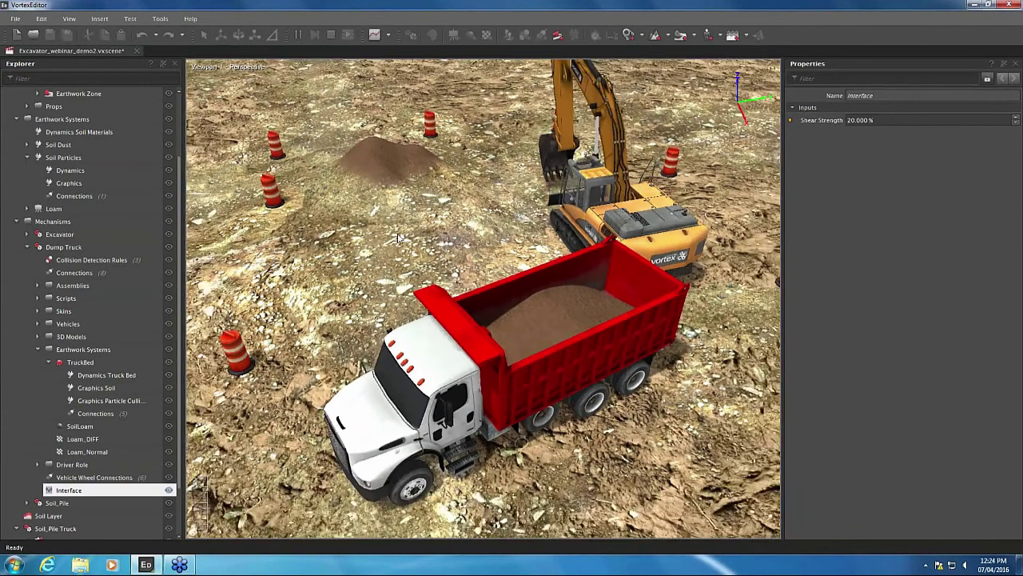
{"action": "left_click", "coordinate": [330, 36]}
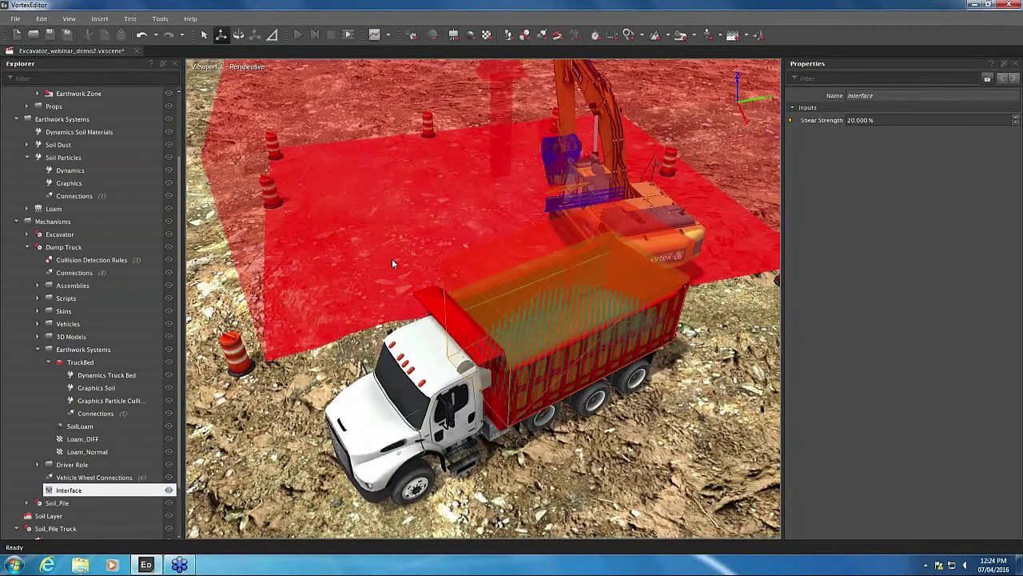
Step: Paste a copy of ConcreteCylinder 03 into the scene root, shift it to about X -6.3, Y 37.3 m, and set its Z rotation to 0°
{"action": "middle_click_drag", "start_coordinate": [392, 258], "coordinate": [562, 232]}
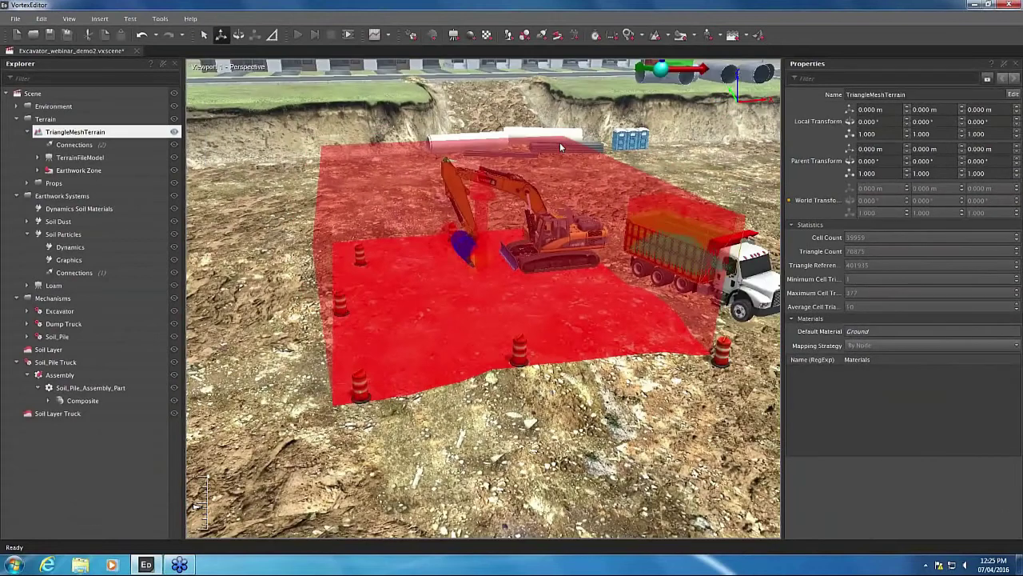
{"action": "middle_click_drag", "start_coordinate": [560, 142], "coordinate": [519, 164]}
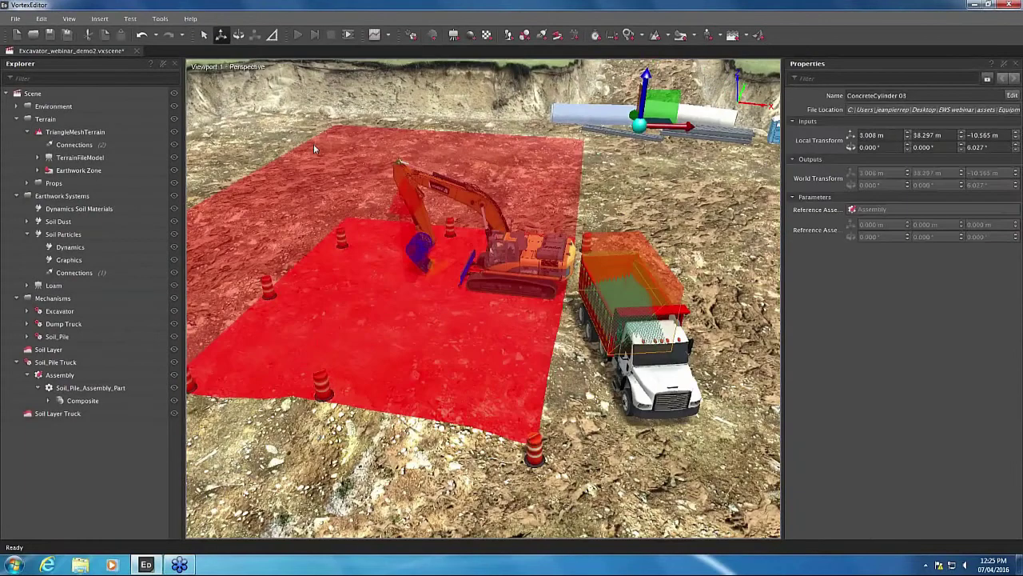
{"action": "left_click", "coordinate": [100, 96]}
{"action": "key", "text": "ctrl+v"}
{"action": "left_click_drag", "start_coordinate": [654, 117], "coordinate": [561, 116]}
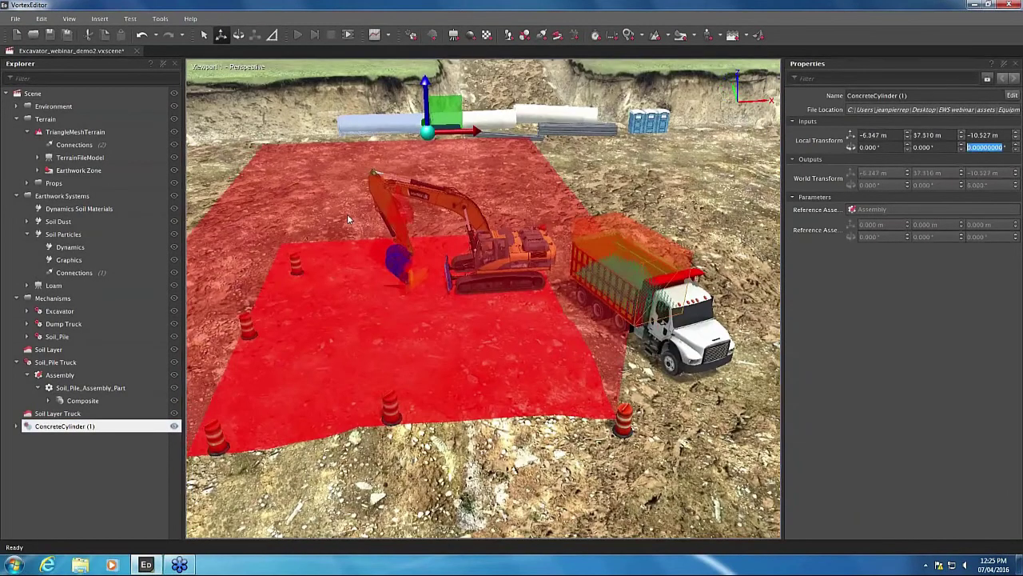
Step: Move the copied concrete cylinder into the earthwork zone at about Y 3.0, Z -12.7 m and set its Z rotation to -90°
{"action": "middle_click_drag", "start_coordinate": [347, 214], "coordinate": [718, 223]}
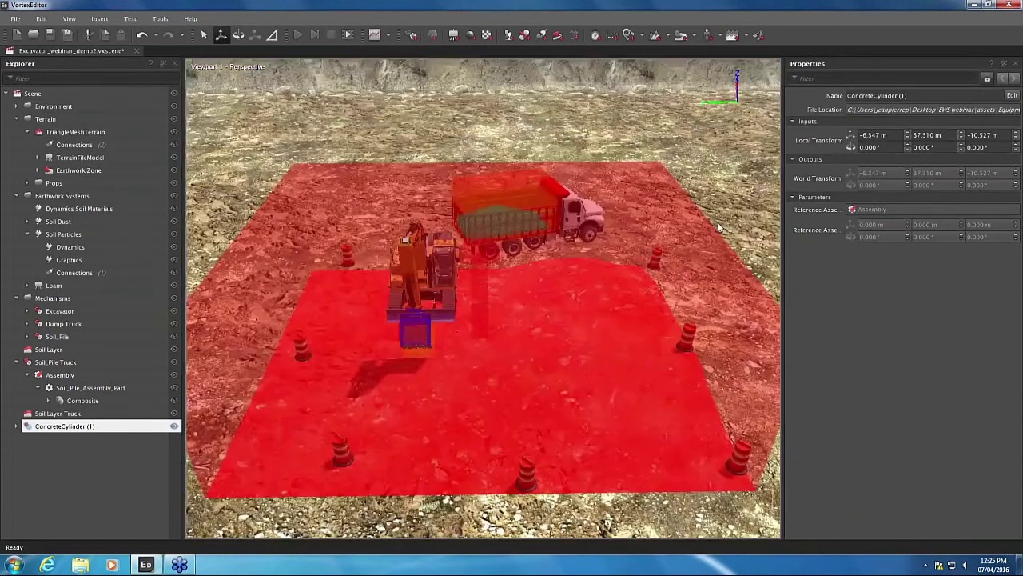
{"action": "scroll", "coordinate": [718, 227], "scroll_direction": "down", "scroll_amount": 5}
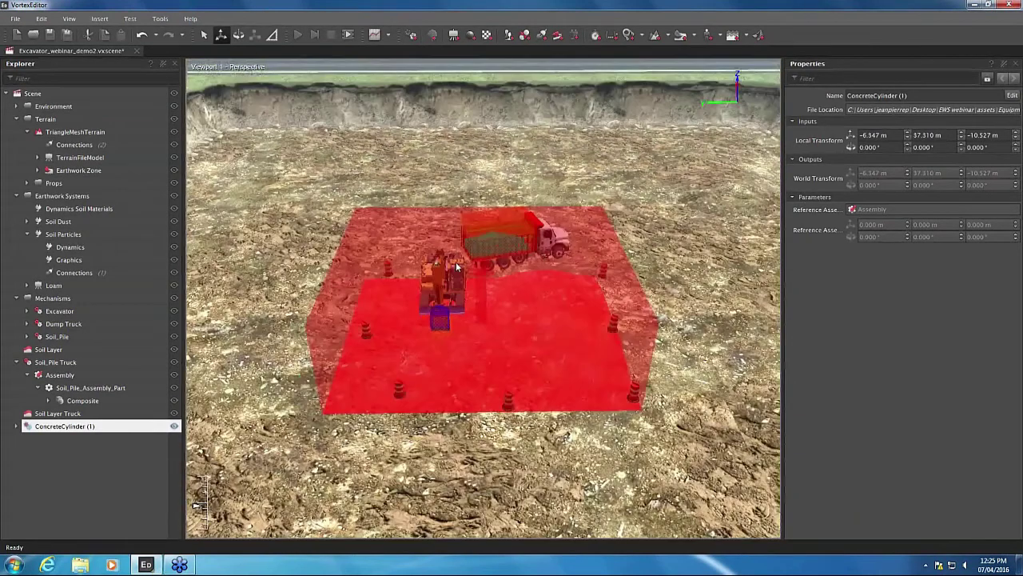
{"action": "middle_click_drag", "start_coordinate": [265, 269], "coordinate": [532, 228]}
{"action": "left_click_drag", "start_coordinate": [213, 259], "coordinate": [692, 283]}
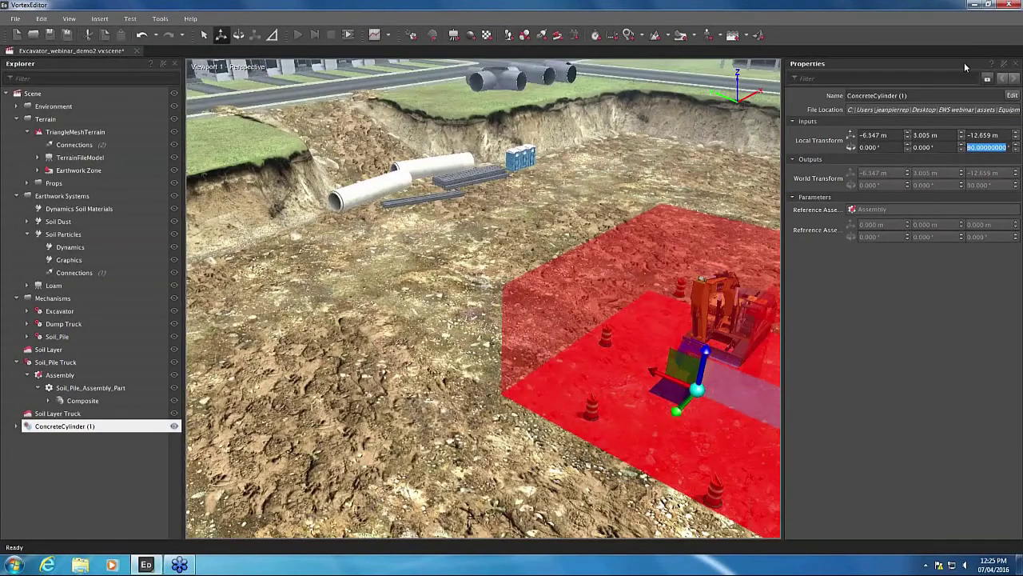
{"action": "type", "text": "-90"}
{"action": "key", "text": "Return"}
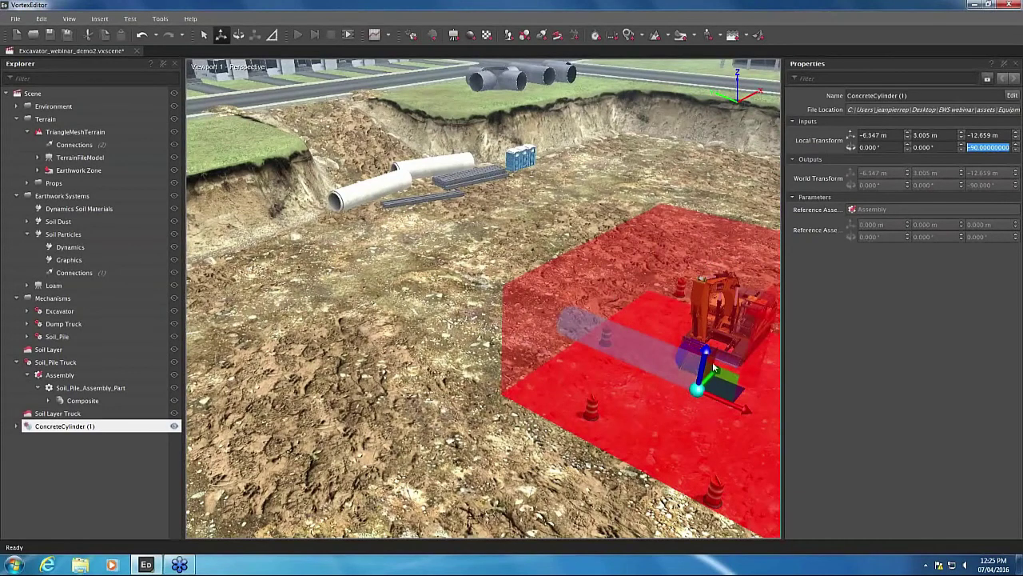
Step: Position the copied concrete cylinder below ground near the earthwork zone's edge at about X -8.9, Y -0.4, Z -12.8 m
{"action": "middle_click_drag", "start_coordinate": [721, 369], "coordinate": [492, 274]}
{"action": "left_click_drag", "start_coordinate": [529, 346], "coordinate": [470, 346]}
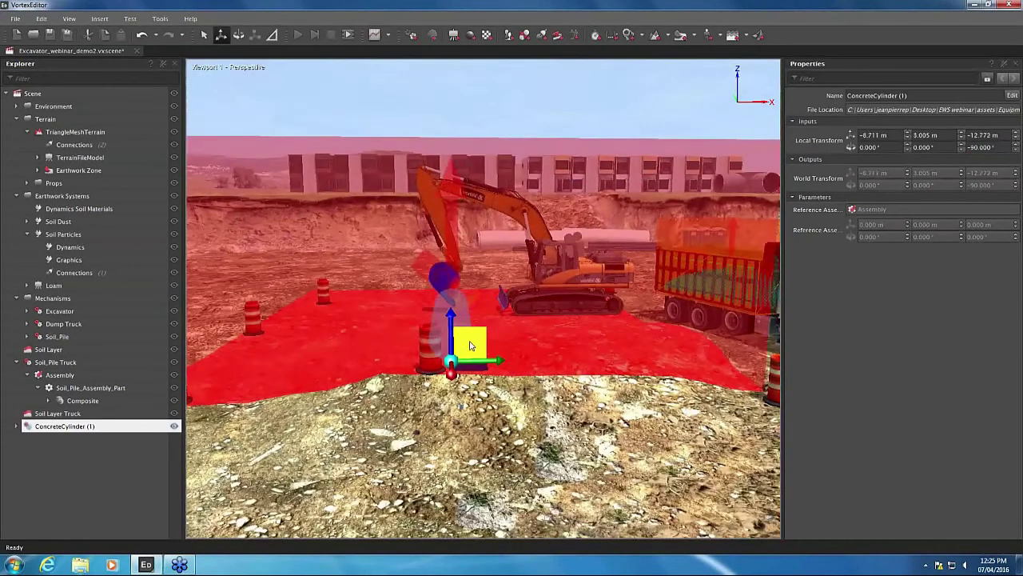
{"action": "scroll", "coordinate": [497, 268], "scroll_direction": "up", "scroll_amount": 5}
{"action": "scroll", "coordinate": [497, 264], "scroll_direction": "up", "scroll_amount": 3}
{"action": "middle_click_drag", "start_coordinate": [496, 264], "coordinate": [550, 285]}
{"action": "scroll", "coordinate": [516, 299], "scroll_direction": "down", "scroll_amount": 5}
{"action": "scroll", "coordinate": [552, 284], "scroll_direction": "up", "scroll_amount": 4}
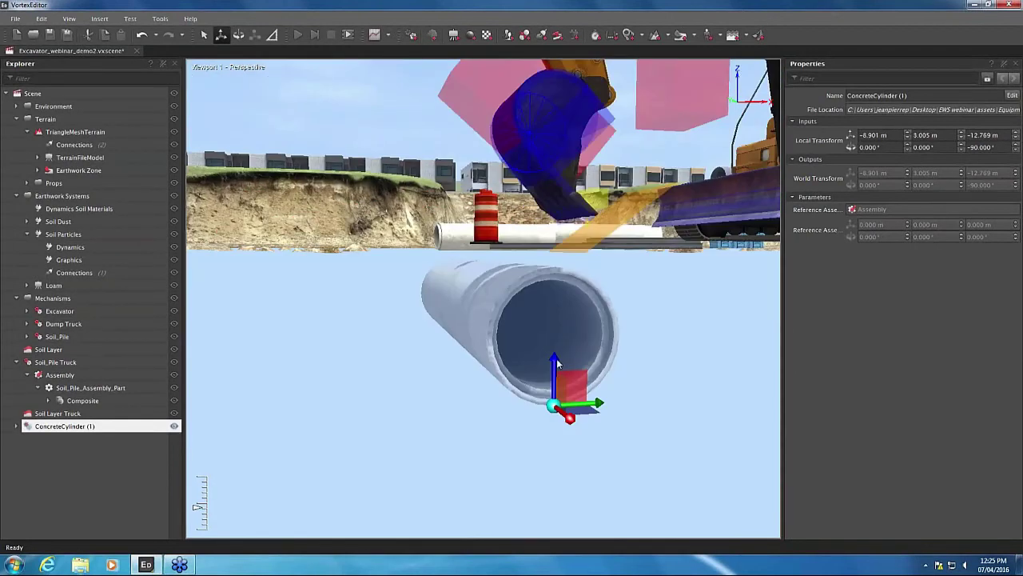
{"action": "middle_click_drag", "start_coordinate": [469, 352], "coordinate": [780, 379]}
{"action": "middle_click_drag", "start_coordinate": [712, 322], "coordinate": [593, 319]}
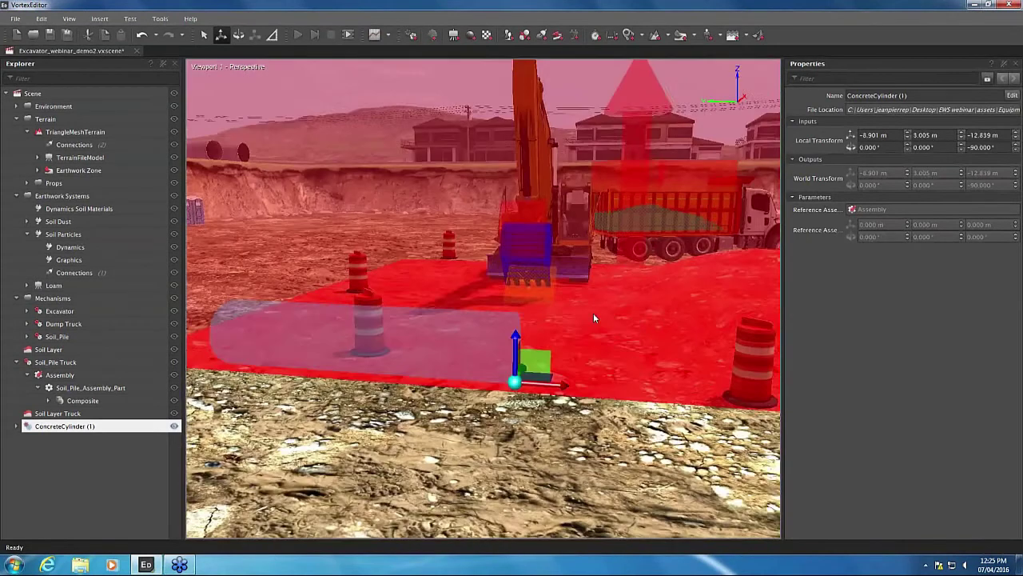
{"action": "left_click_drag", "start_coordinate": [559, 385], "coordinate": [693, 381]}
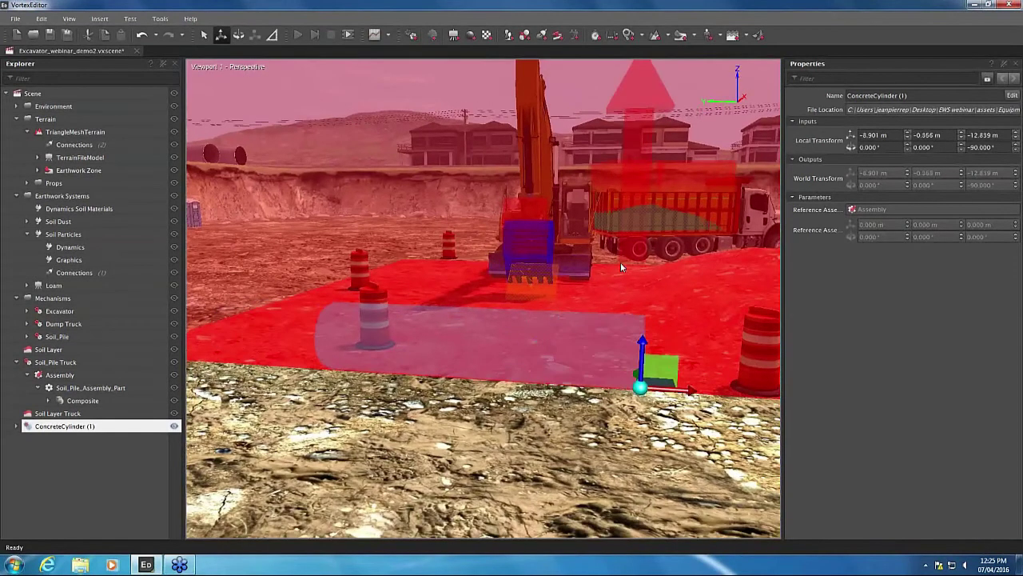
Step: Add a soil layer to the scene and name it Soil Layer Pipe
{"action": "scroll", "coordinate": [620, 262], "scroll_direction": "up", "scroll_amount": 5}
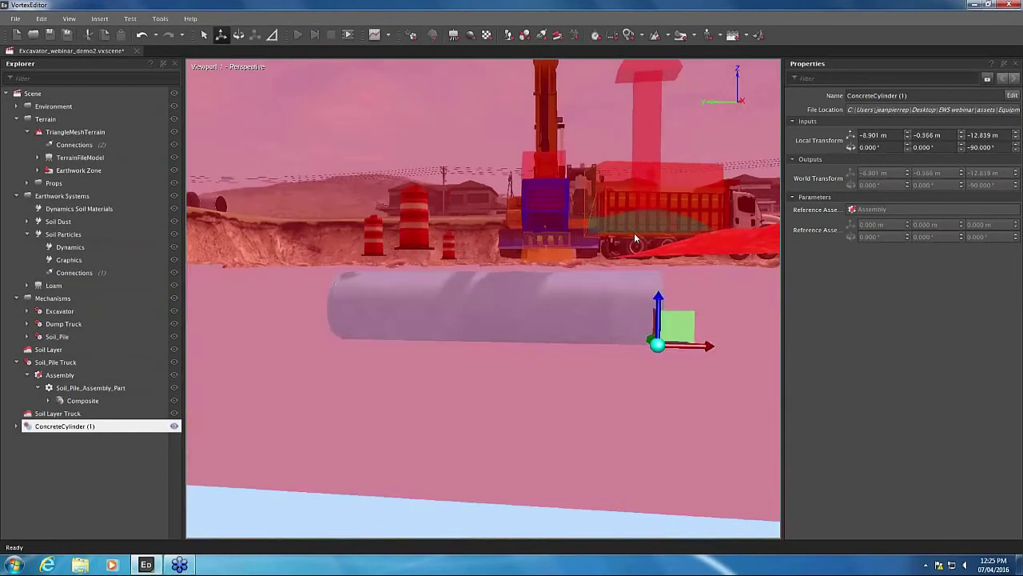
{"action": "middle_click_drag", "start_coordinate": [635, 234], "coordinate": [330, 220]}
{"action": "left_click", "coordinate": [569, 362]}
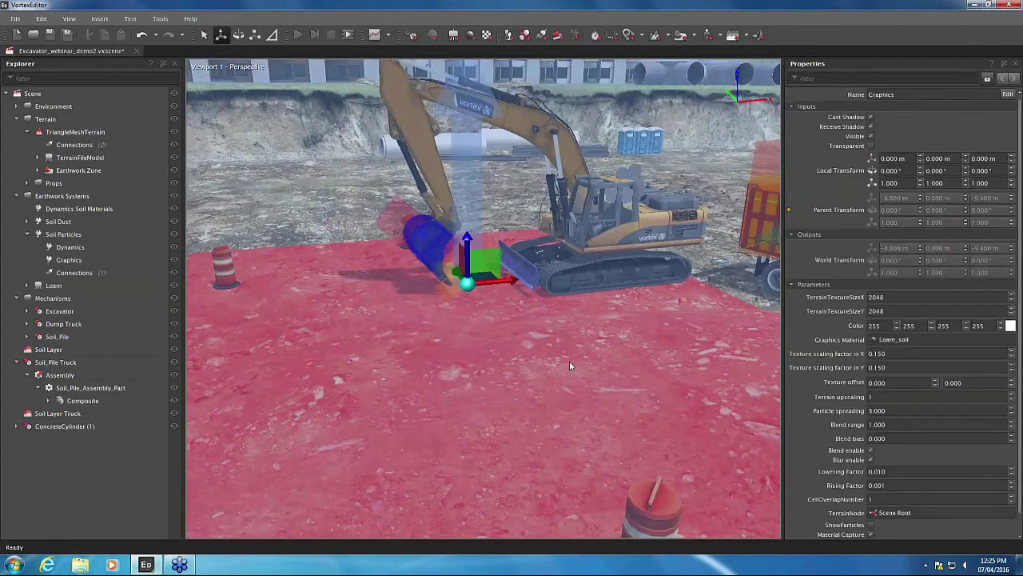
{"action": "middle_click_drag", "start_coordinate": [569, 361], "coordinate": [507, 257]}
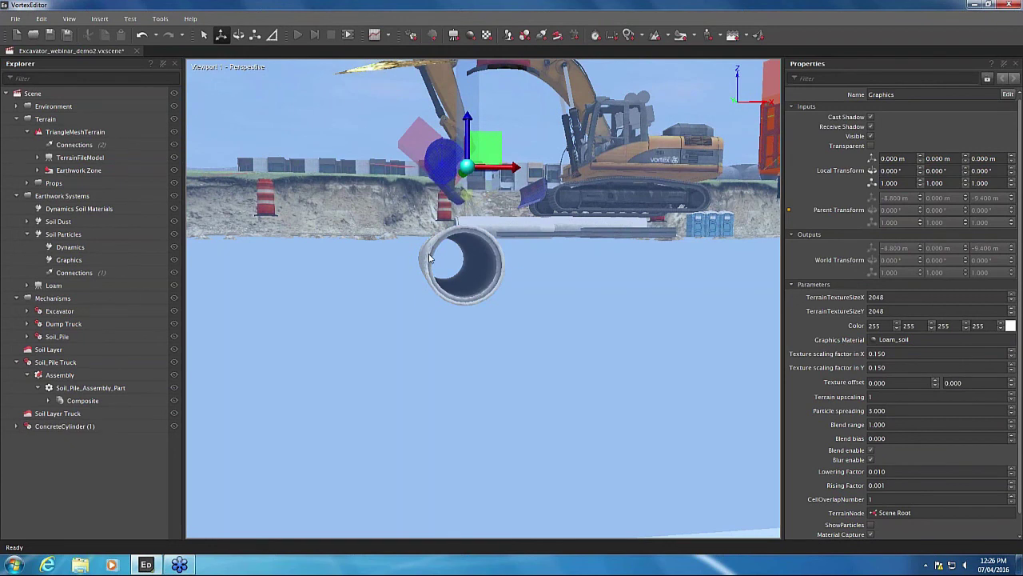
{"action": "middle_click_drag", "start_coordinate": [428, 257], "coordinate": [482, 258]}
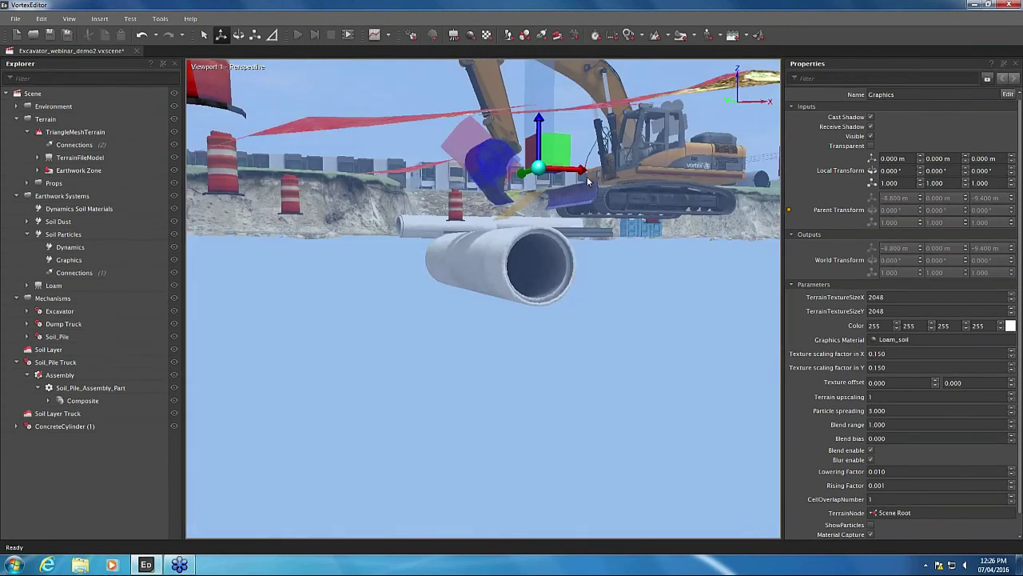
{"action": "left_click", "coordinate": [694, 36]}
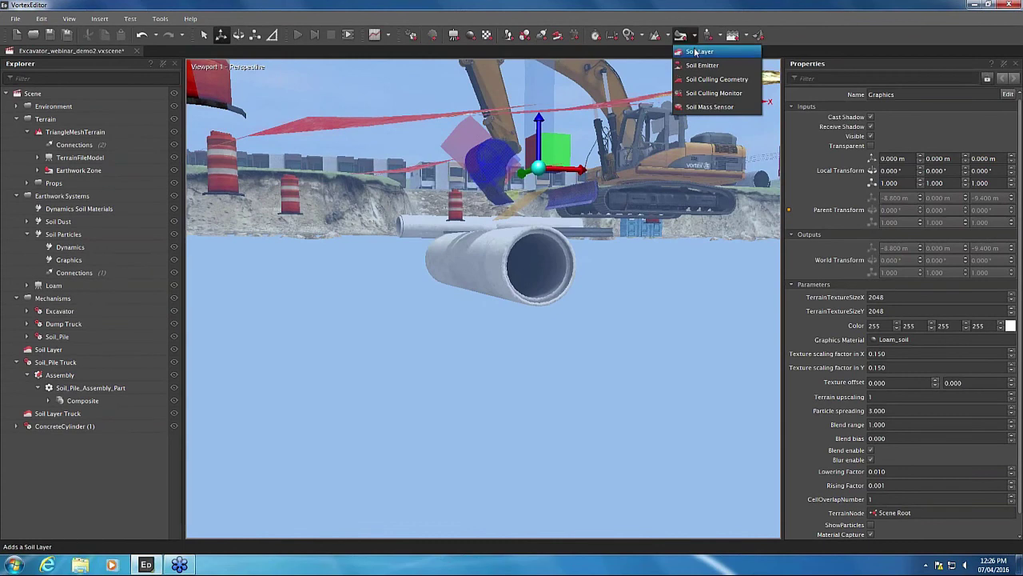
{"action": "left_click", "coordinate": [699, 51]}
{"action": "double_click", "coordinate": [80, 439]}
{"action": "left_click", "coordinate": [80, 442]}
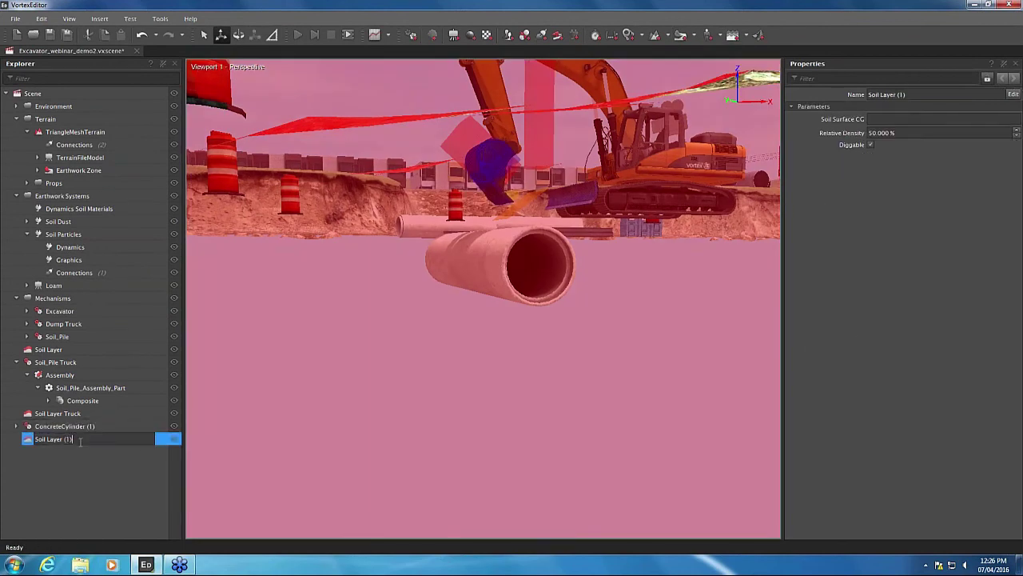
{"action": "type", "text": "Pipe"}
{"action": "key", "text": "Return"}
Step: Rename the copied concrete cylinder as Concrete Pipe
{"action": "left_click", "coordinate": [68, 426]}
{"action": "left_click", "coordinate": [102, 427]}
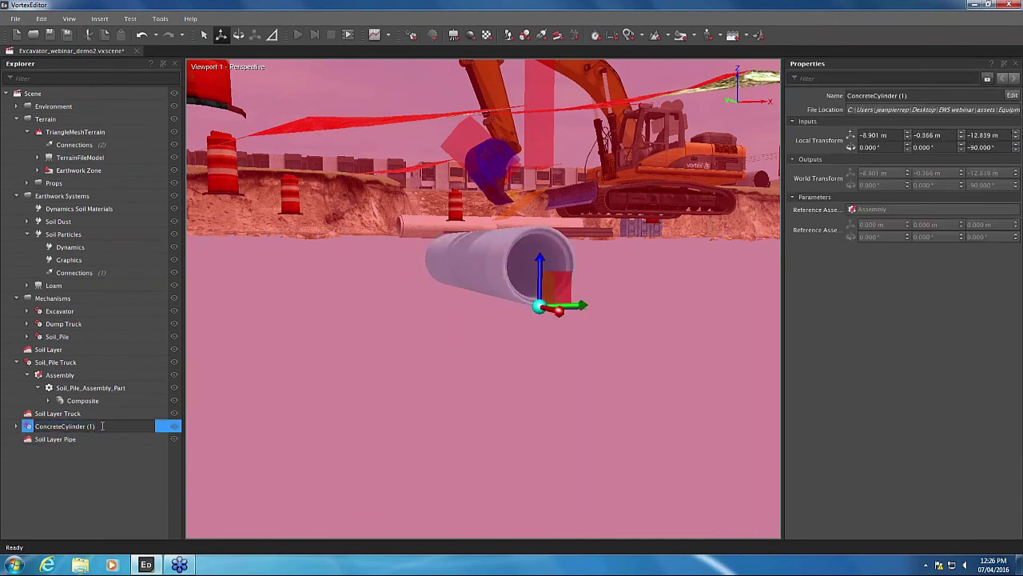
{"action": "key", "text": "BackSpace"}
{"action": "key", "text": "BackSpace"}
{"action": "key", "text": "BackSpace"}
{"action": "key", "text": "BackSpace"}
{"action": "key", "text": "BackSpace"}
{"action": "type", "text": "Pipe"}
{"action": "key", "text": "Return"}
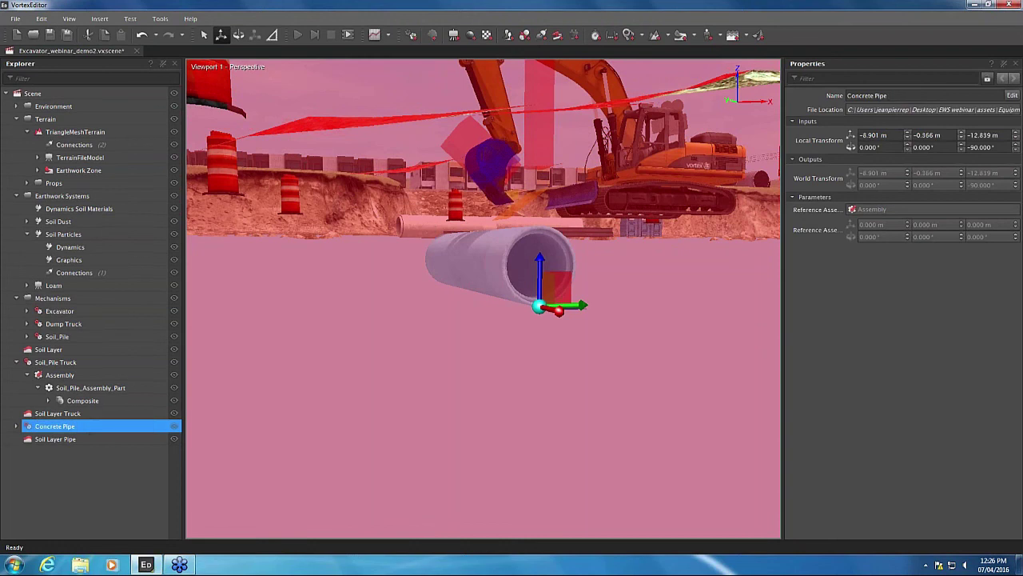
Step: Make Soil Layer Pipe non-diggable and set its Soil Surface CG to the concrete pipe's Cylinder_ConcreteCylinder geometry
{"action": "key", "text": "shift+Down"}
{"action": "left_click", "coordinate": [13, 438]}
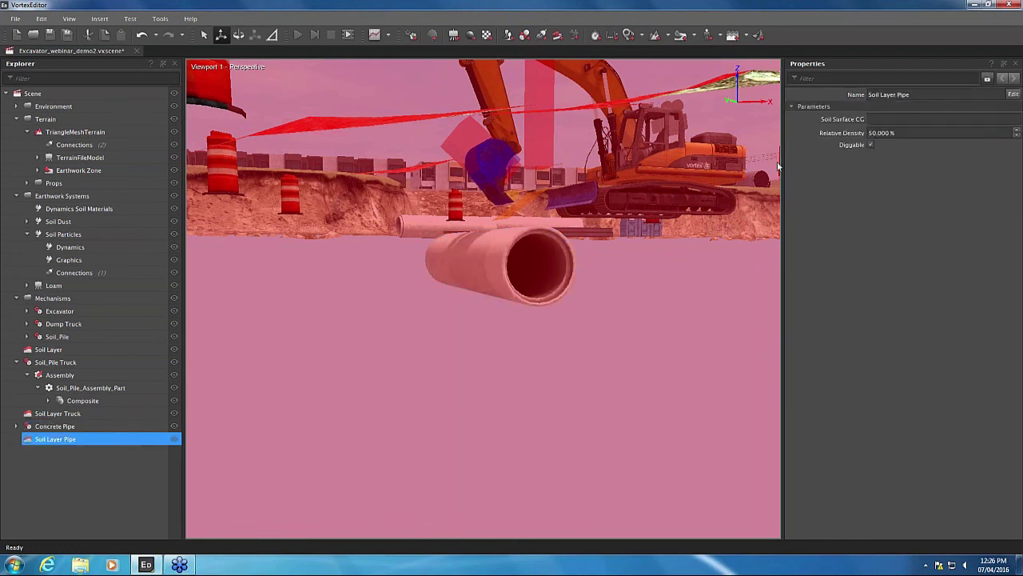
{"action": "left_click", "coordinate": [871, 145]}
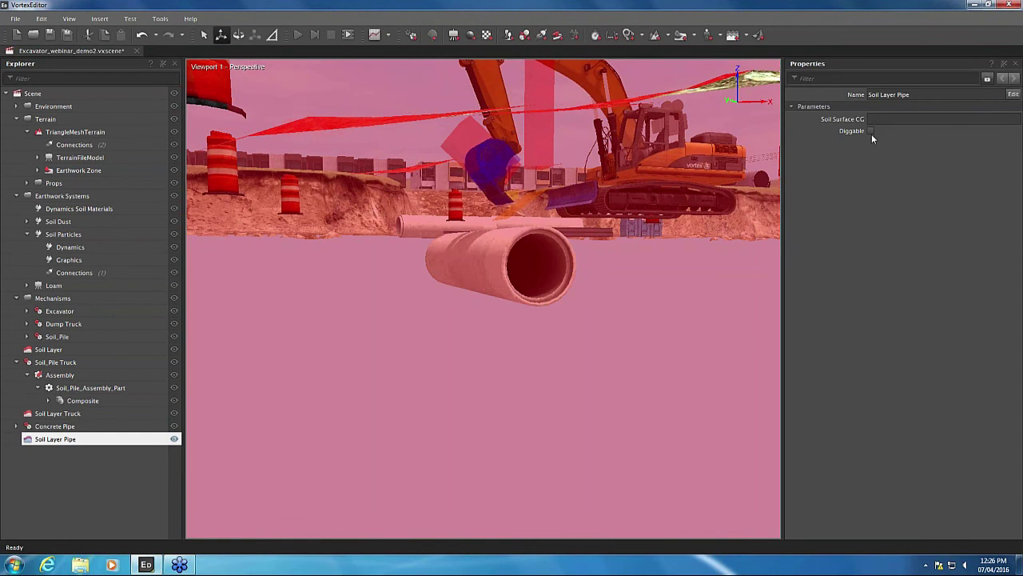
{"action": "left_click", "coordinate": [16, 427]}
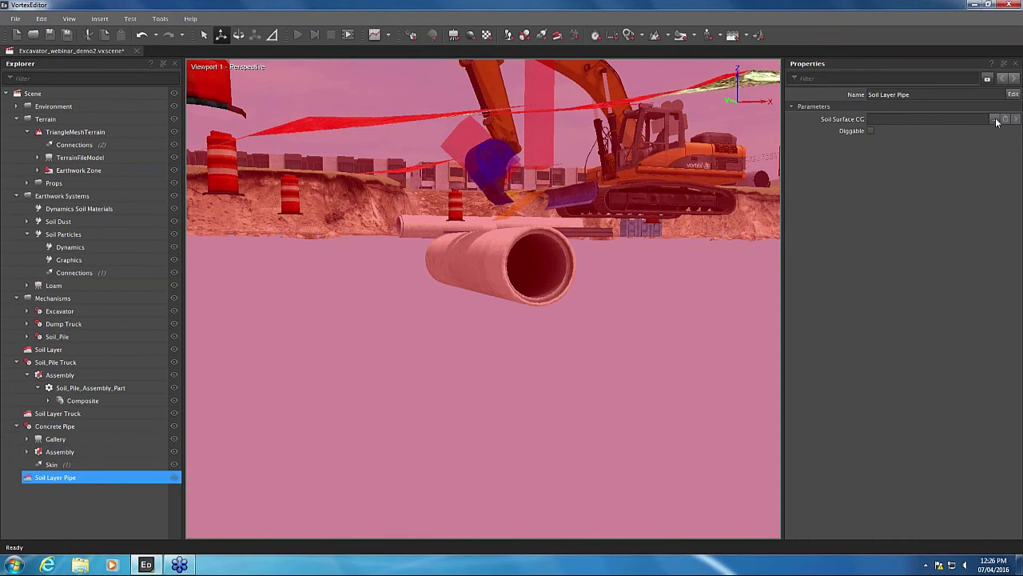
{"action": "left_click", "coordinate": [995, 119]}
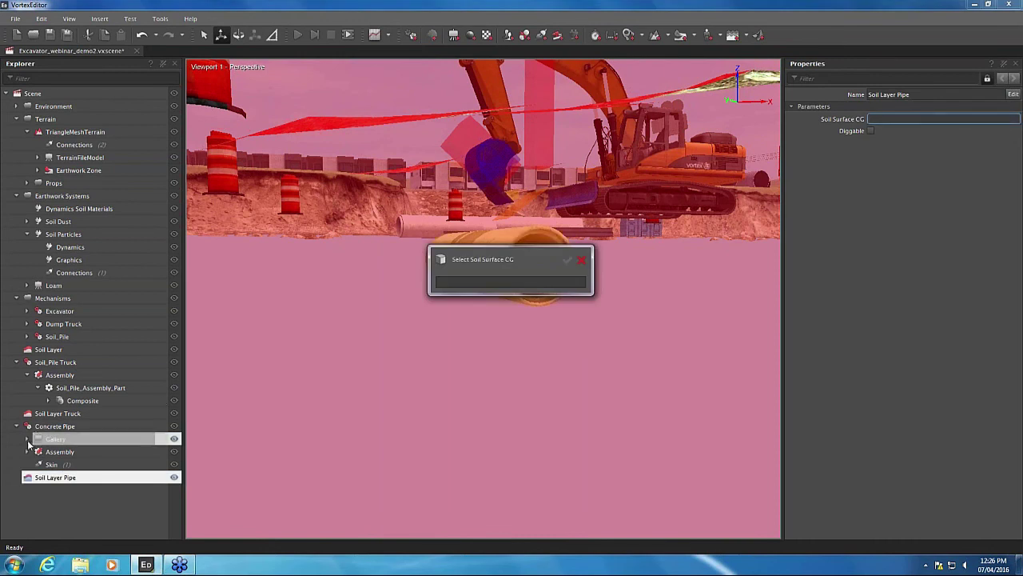
{"action": "left_click", "coordinate": [26, 439]}
{"action": "left_click", "coordinate": [26, 438]}
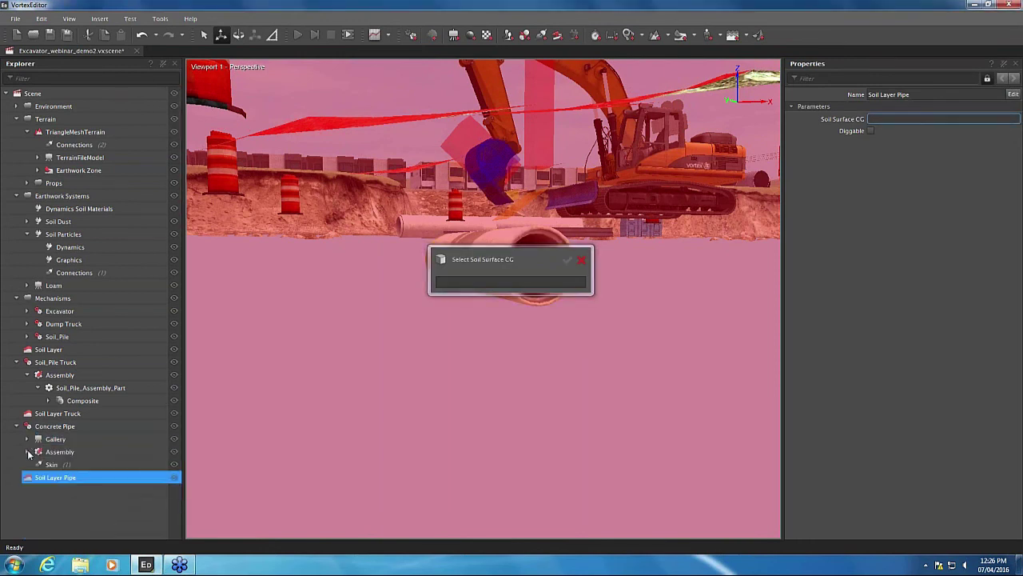
{"action": "left_click", "coordinate": [28, 452]}
{"action": "left_click", "coordinate": [38, 464]}
{"action": "left_click", "coordinate": [99, 477]}
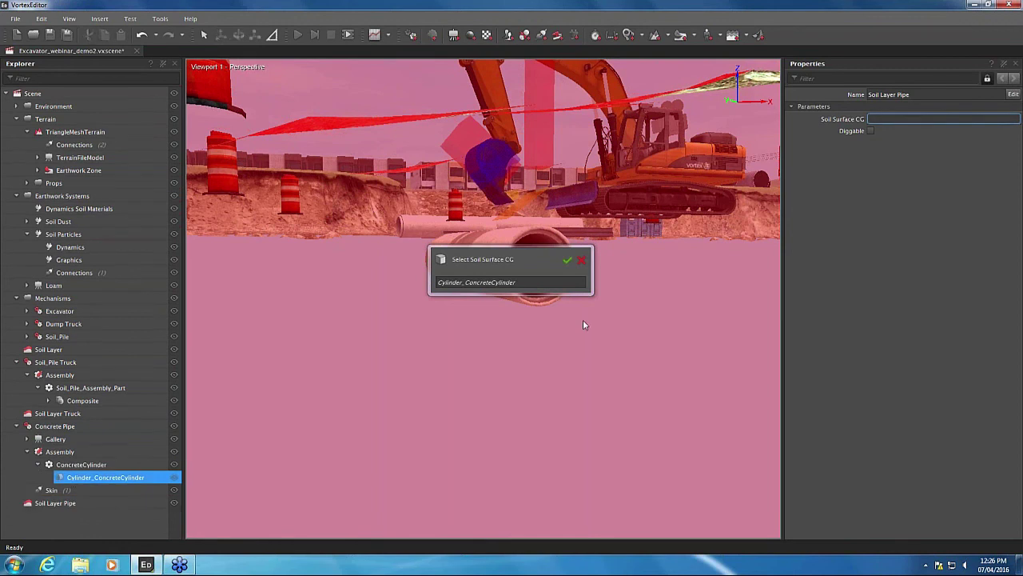
{"action": "key", "text": "Return"}
Step: Run the simulation and view the buried pipe and the excavation site from below and above ground
{"action": "middle_click_drag", "start_coordinate": [678, 257], "coordinate": [651, 271]}
{"action": "scroll", "coordinate": [651, 271], "scroll_direction": "down", "scroll_amount": 5}
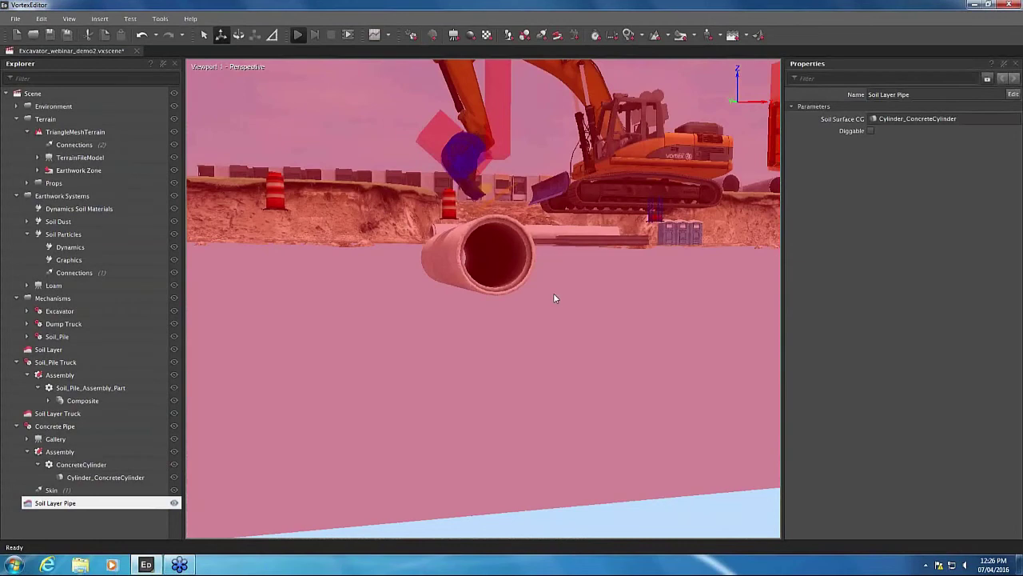
{"action": "scroll", "coordinate": [546, 259], "scroll_direction": "down", "scroll_amount": 4}
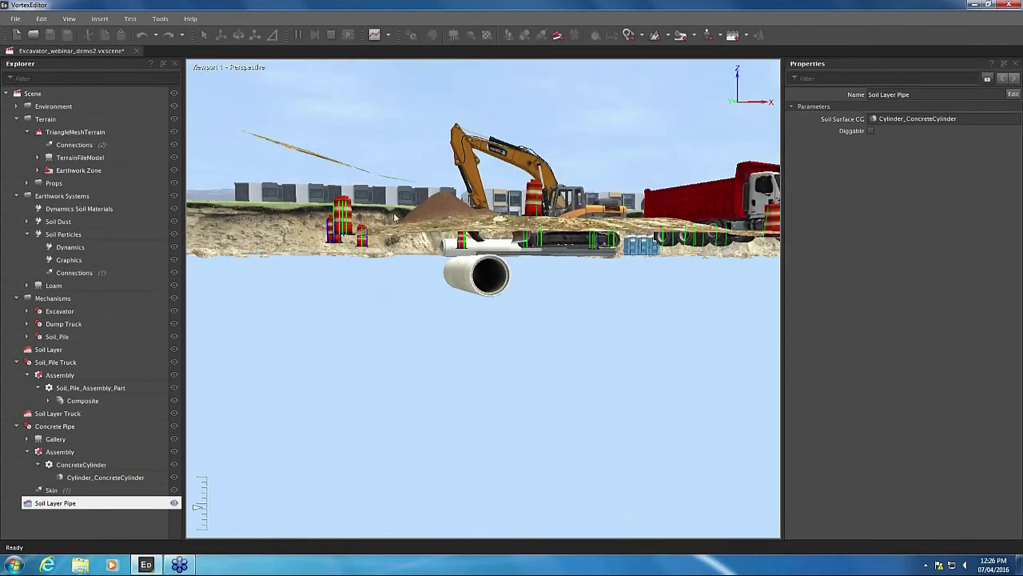
{"action": "left_click", "coordinate": [390, 314]}
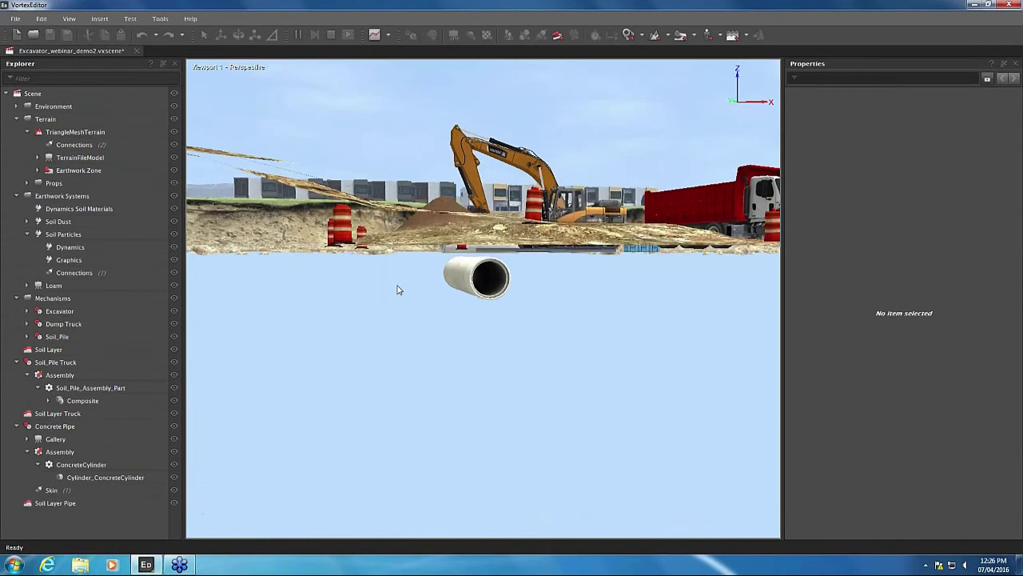
{"action": "left_click_drag", "start_coordinate": [397, 285], "coordinate": [414, 343]}
{"action": "scroll", "coordinate": [455, 271], "scroll_direction": "up", "scroll_amount": 4}
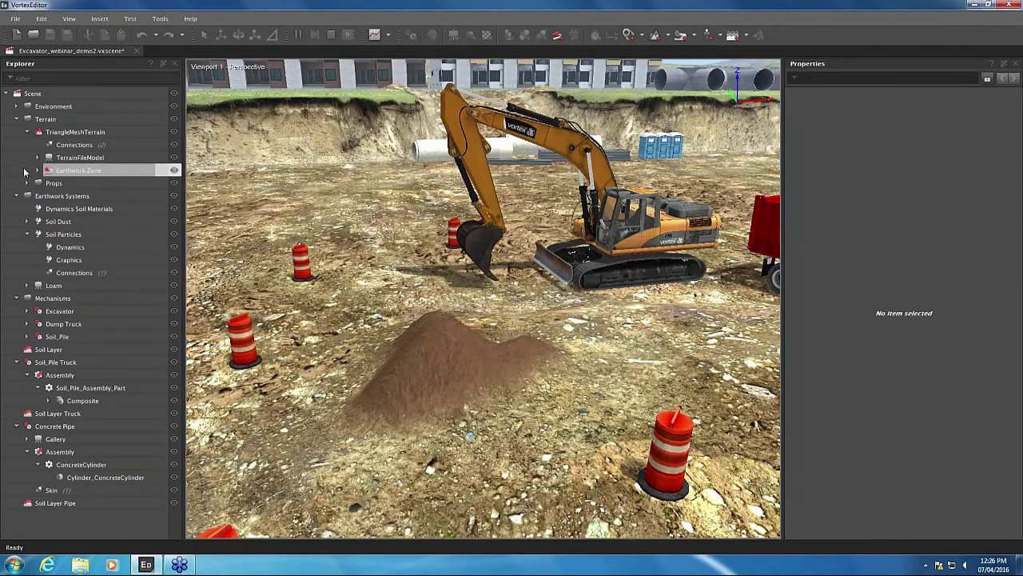
Step: Display the accessory overlay of the Earthwork Zone's Dynamics, inspect the soil columns around the pipe, and stop the simulation
{"action": "double_click", "coordinate": [169, 171]}
{"action": "left_click", "coordinate": [171, 183]}
{"action": "right_click", "coordinate": [171, 183]}
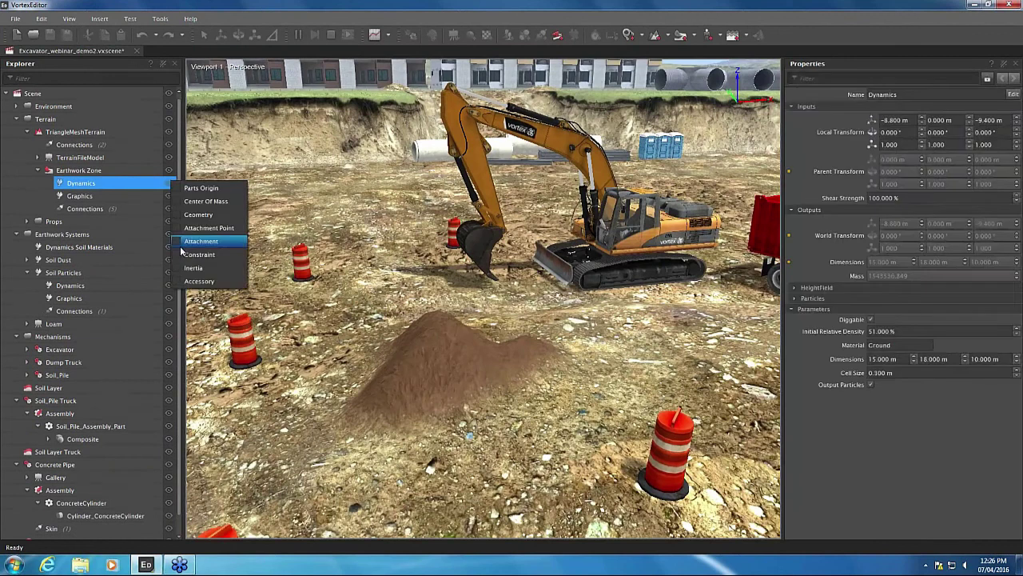
{"action": "left_click", "coordinate": [186, 280]}
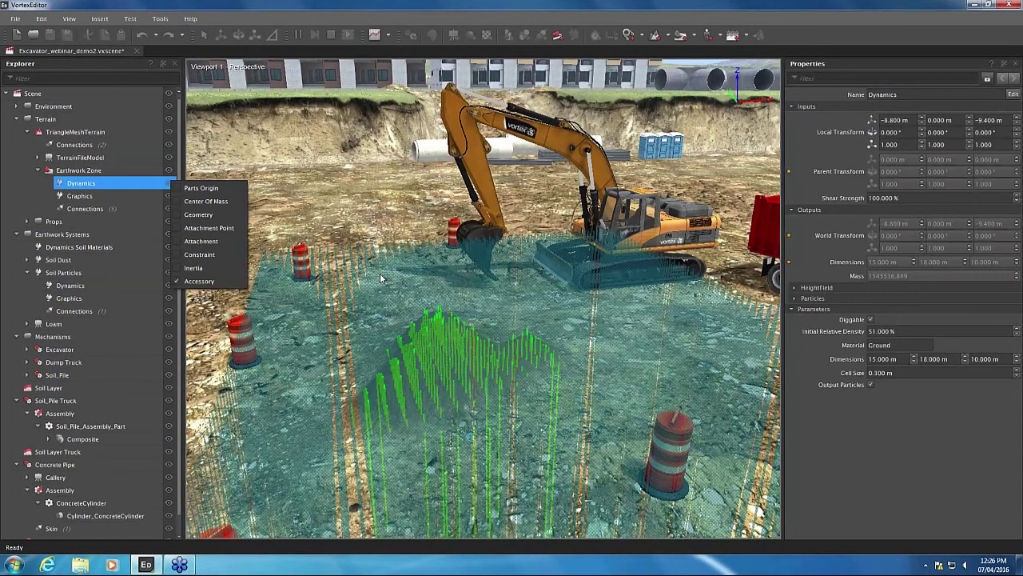
{"action": "middle_click_drag", "start_coordinate": [379, 272], "coordinate": [726, 278]}
{"action": "left_click_drag", "start_coordinate": [725, 278], "coordinate": [440, 395]}
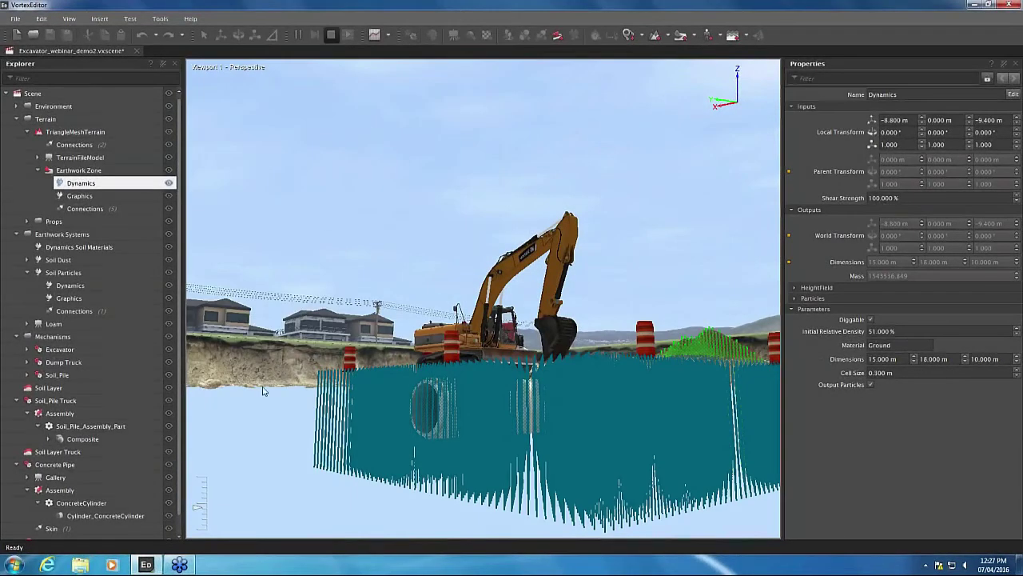
Step: Shift Concrete Pipe along its horizontal axis to about Y 0.43 m so it sits further inside the earthwork zone
{"action": "left_click", "coordinate": [64, 467]}
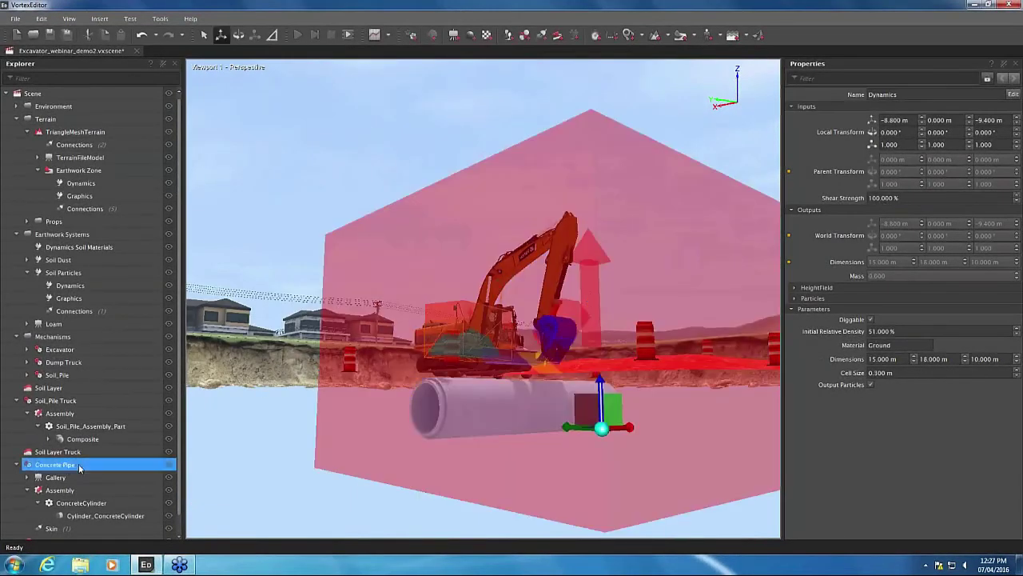
{"action": "left_click_drag", "start_coordinate": [427, 315], "coordinate": [224, 331]}
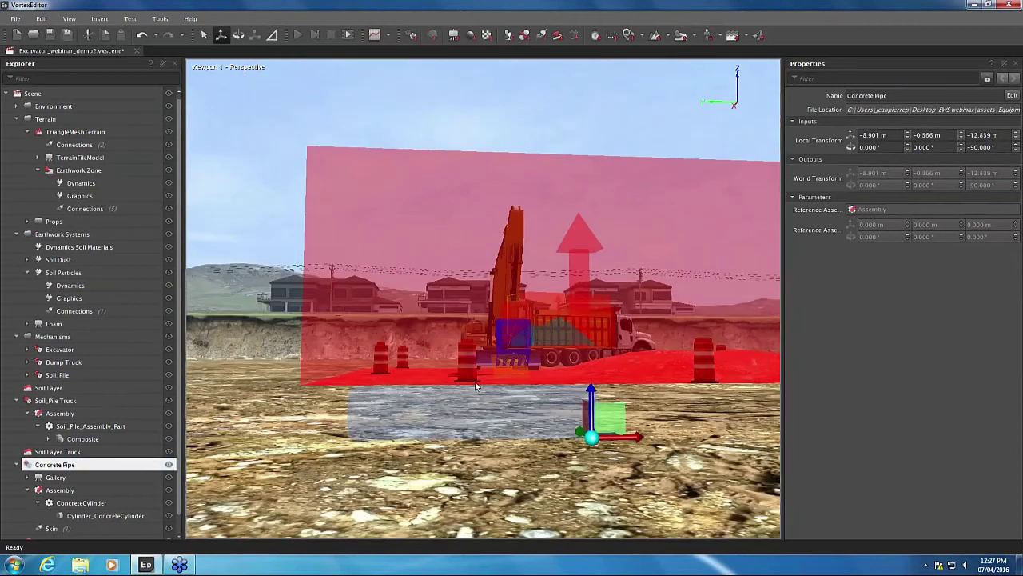
{"action": "left_click_drag", "start_coordinate": [636, 440], "coordinate": [615, 440]}
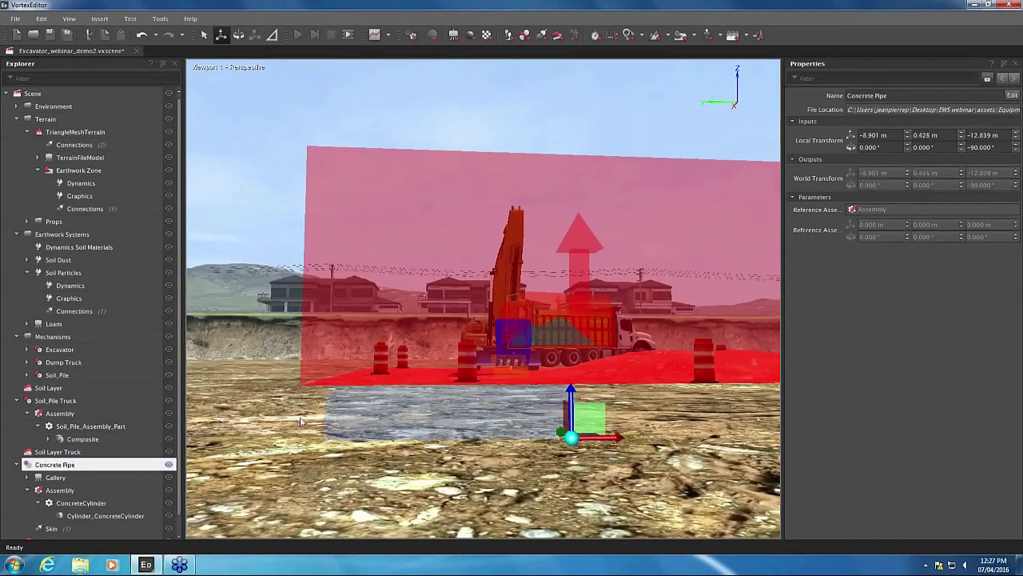
Step: Rerun the simulation and display the Earthwork Zone Dynamics' accessory overlay around the repositioned pipe
{"action": "left_click_drag", "start_coordinate": [302, 422], "coordinate": [457, 409]}
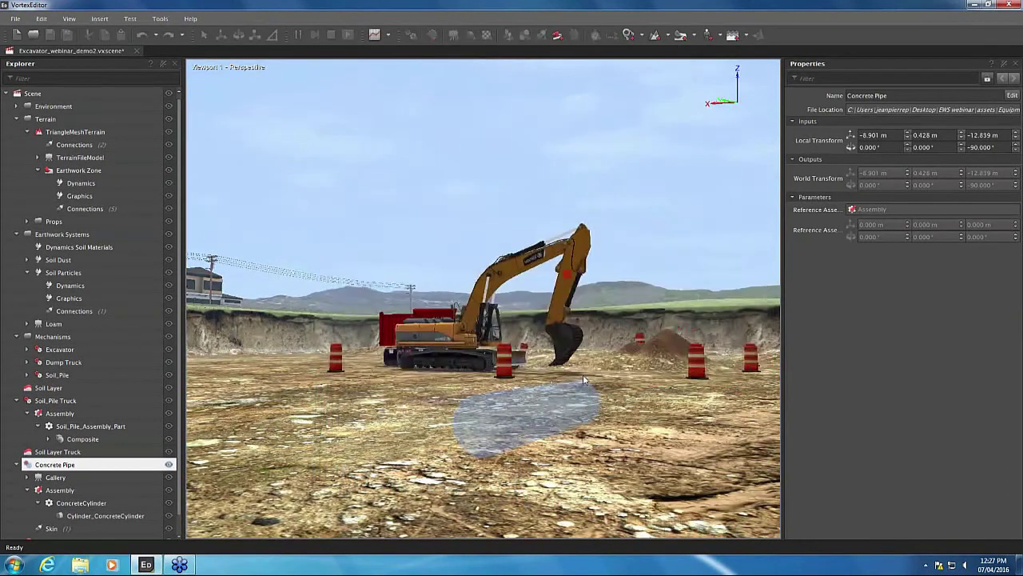
{"action": "left_click_drag", "start_coordinate": [583, 374], "coordinate": [660, 346]}
{"action": "right_click", "coordinate": [171, 183]}
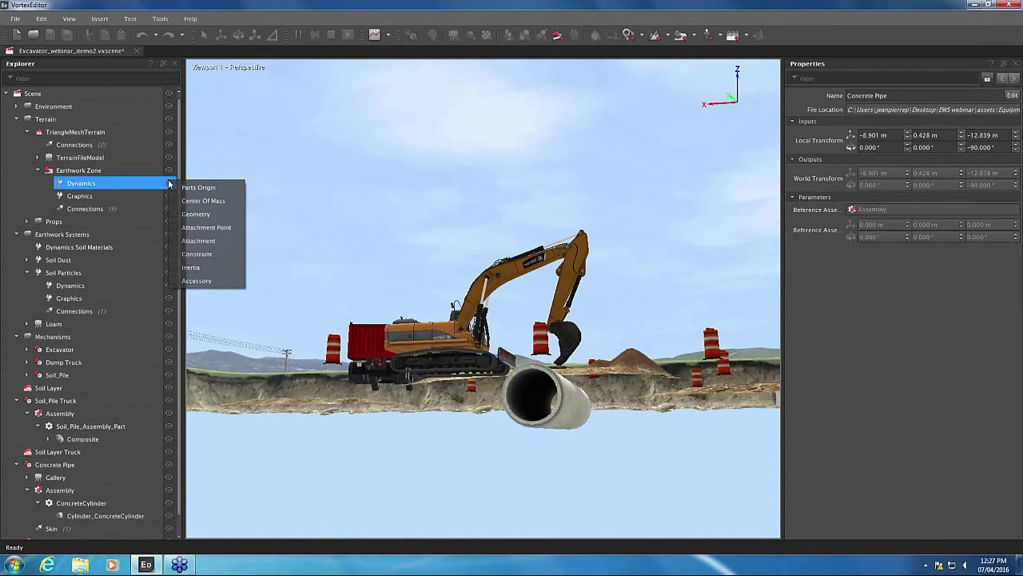
{"action": "left_click", "coordinate": [183, 280]}
{"action": "left_click_drag", "start_coordinate": [515, 480], "coordinate": [550, 476]}
{"action": "scroll", "coordinate": [550, 475], "scroll_direction": "up", "scroll_amount": 2}
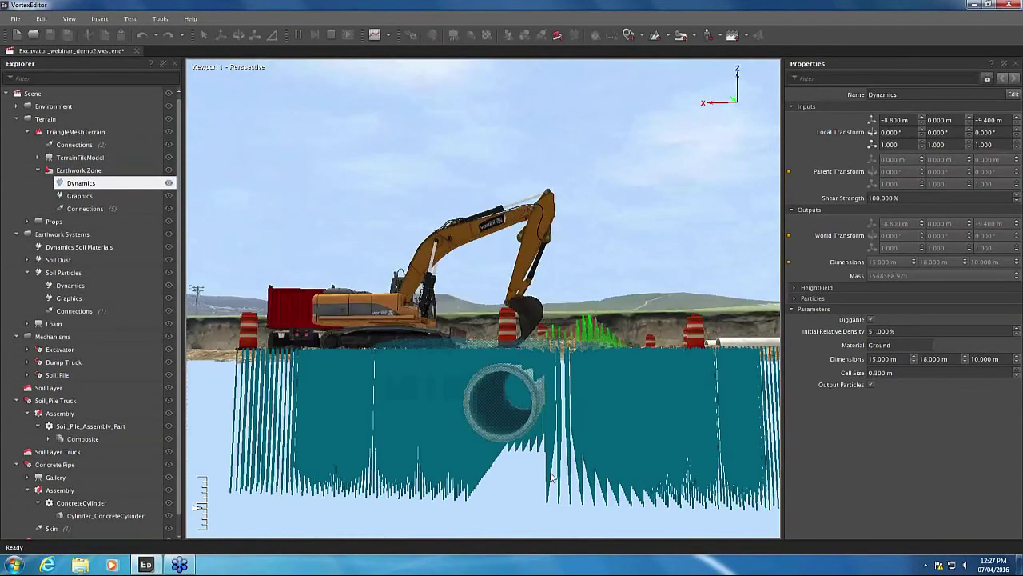
Step: Examine the soil columns above and beside the buried pipe at close range, and view the whole earthwork zone from above
{"action": "scroll", "coordinate": [551, 477], "scroll_direction": "up", "scroll_amount": 1}
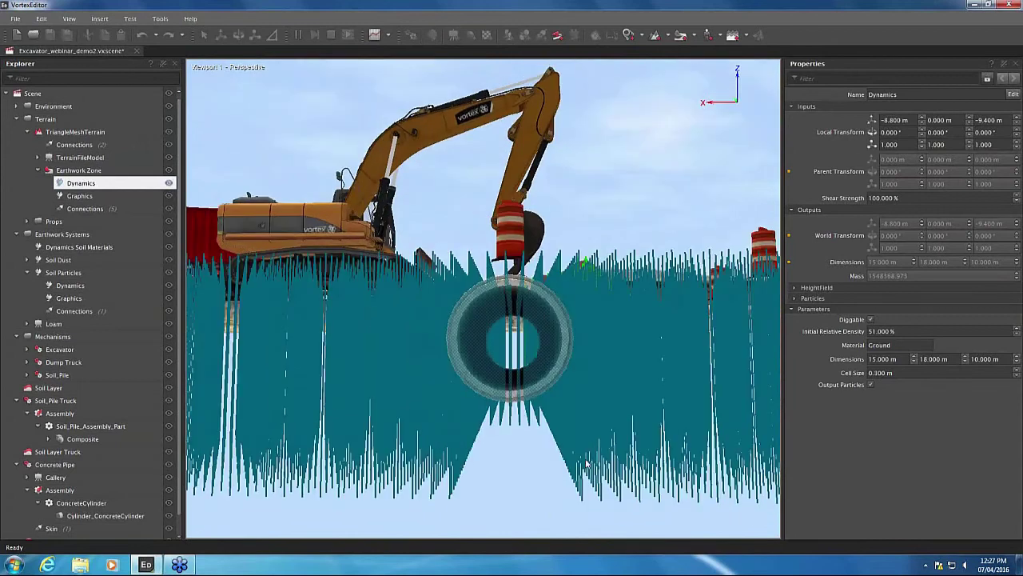
{"action": "scroll", "coordinate": [568, 465], "scroll_direction": "up", "scroll_amount": 1}
{"action": "left_click_drag", "start_coordinate": [568, 465], "coordinate": [565, 402]}
{"action": "scroll", "coordinate": [566, 391], "scroll_direction": "up", "scroll_amount": 2}
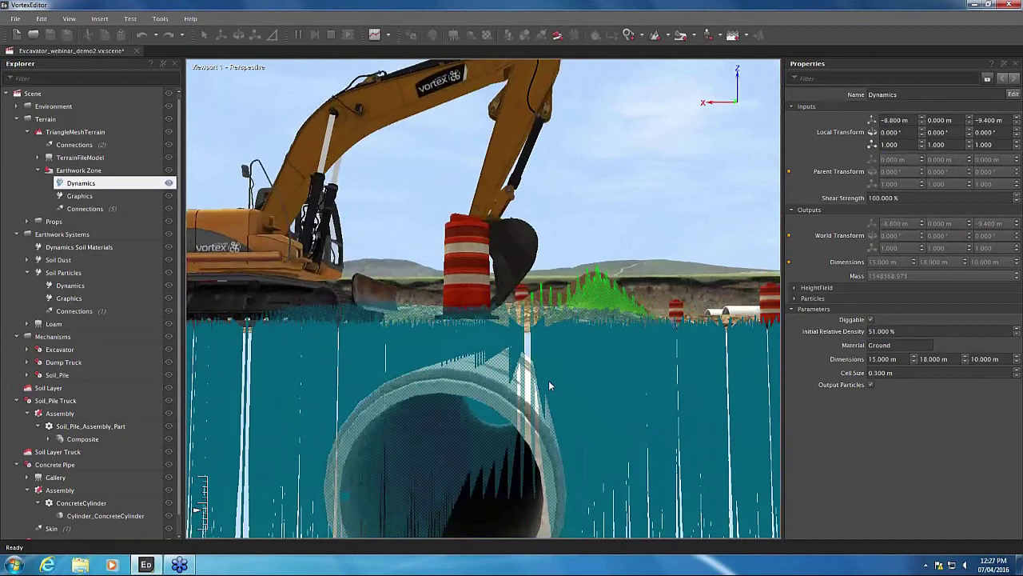
{"action": "scroll", "coordinate": [549, 386], "scroll_direction": "up", "scroll_amount": 3}
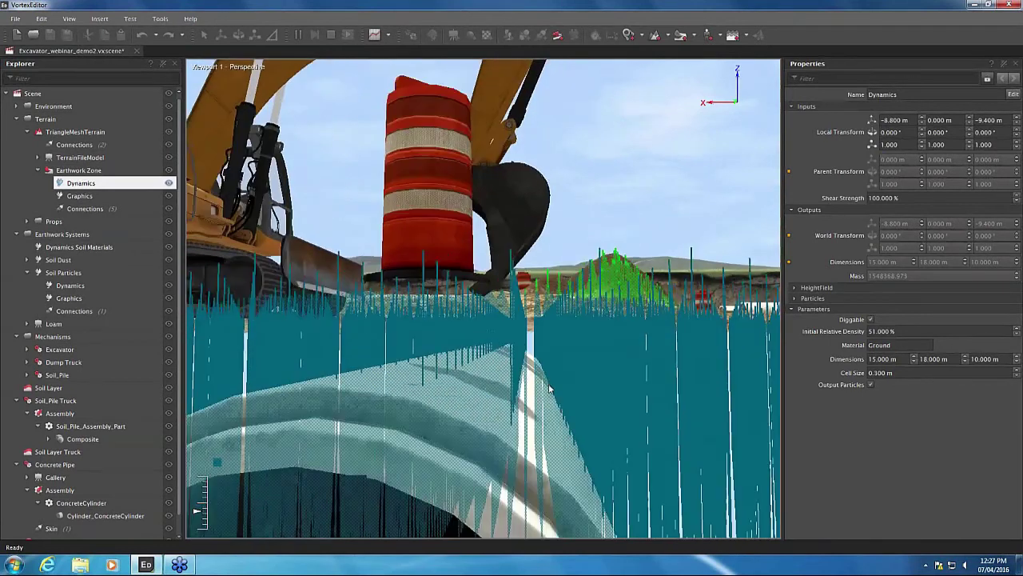
{"action": "scroll", "coordinate": [549, 387], "scroll_direction": "up", "scroll_amount": 2}
{"action": "scroll", "coordinate": [545, 384], "scroll_direction": "down", "scroll_amount": 2}
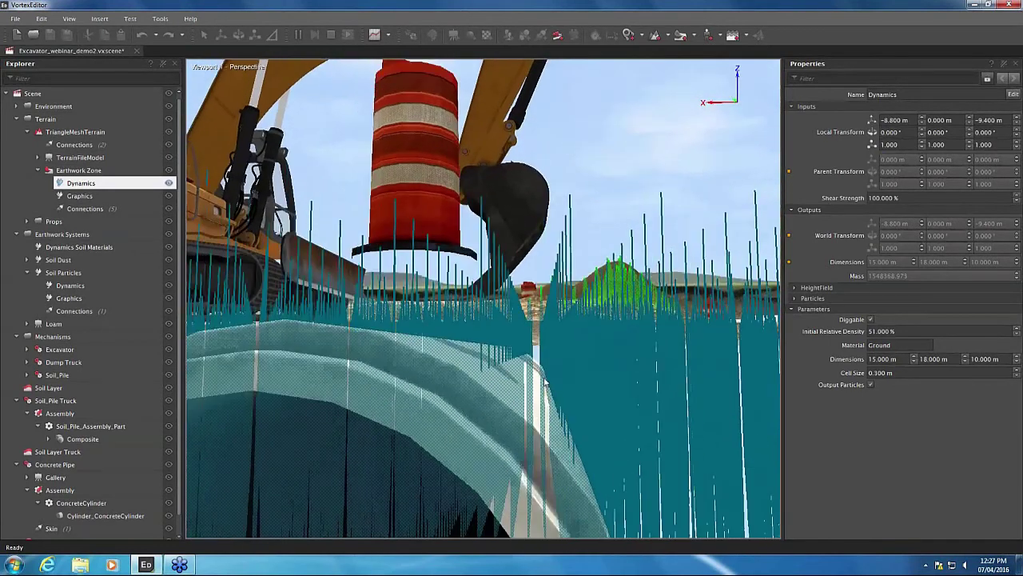
{"action": "scroll", "coordinate": [546, 384], "scroll_direction": "up", "scroll_amount": 2}
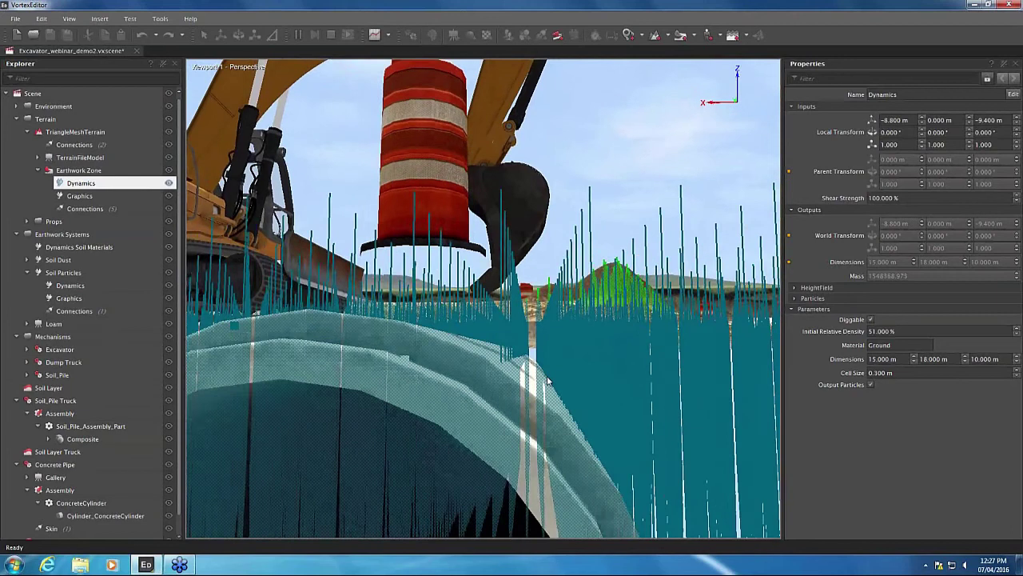
{"action": "scroll", "coordinate": [548, 381], "scroll_direction": "down", "scroll_amount": 1}
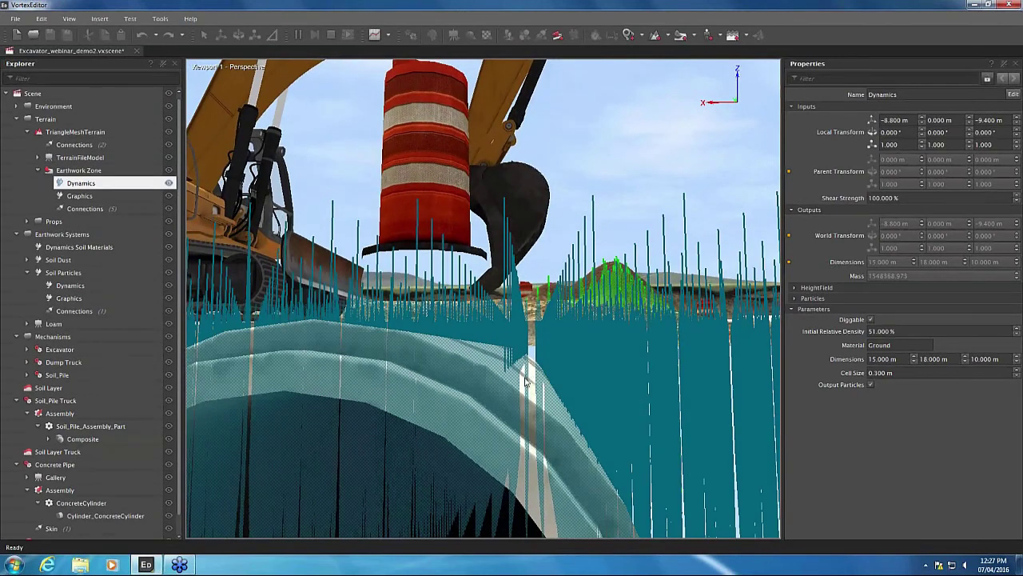
{"action": "scroll", "coordinate": [524, 381], "scroll_direction": "down", "scroll_amount": 3}
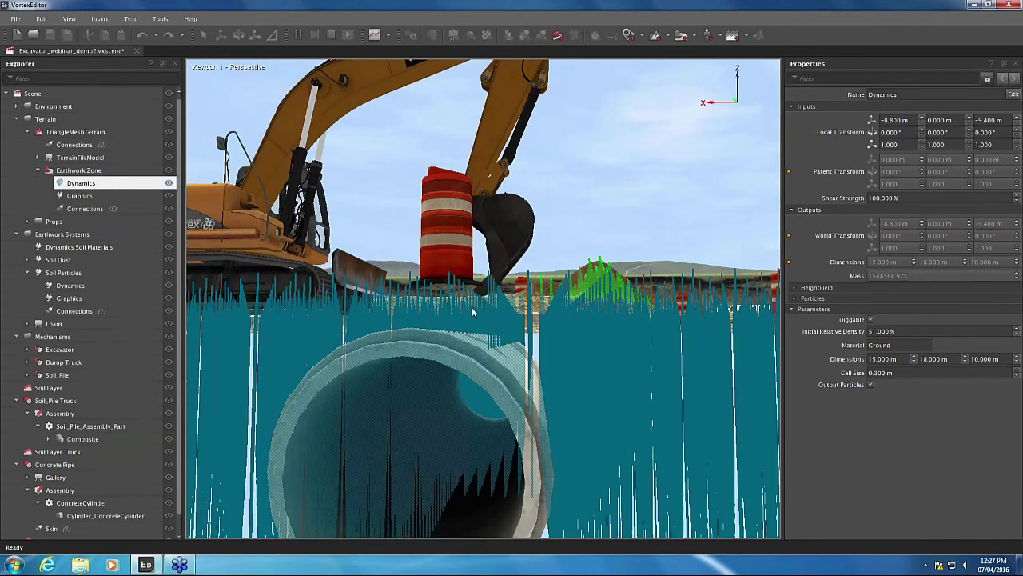
{"action": "middle_click_drag", "start_coordinate": [455, 312], "coordinate": [565, 390]}
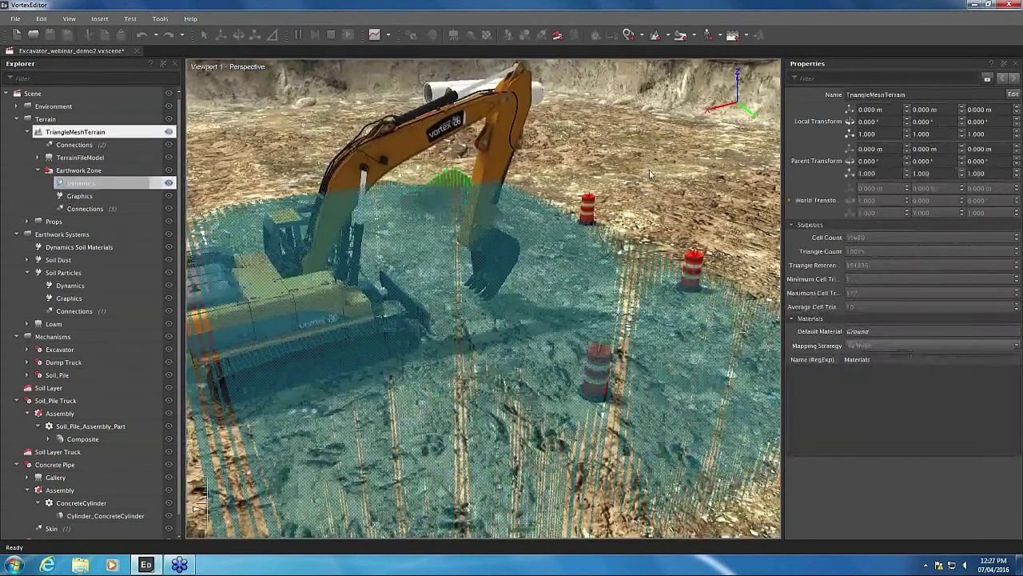
Step: Hide the accessory overlay of the Earthwork Zone's Dynamics and bring the excavator into side view
{"action": "left_click", "coordinate": [171, 184]}
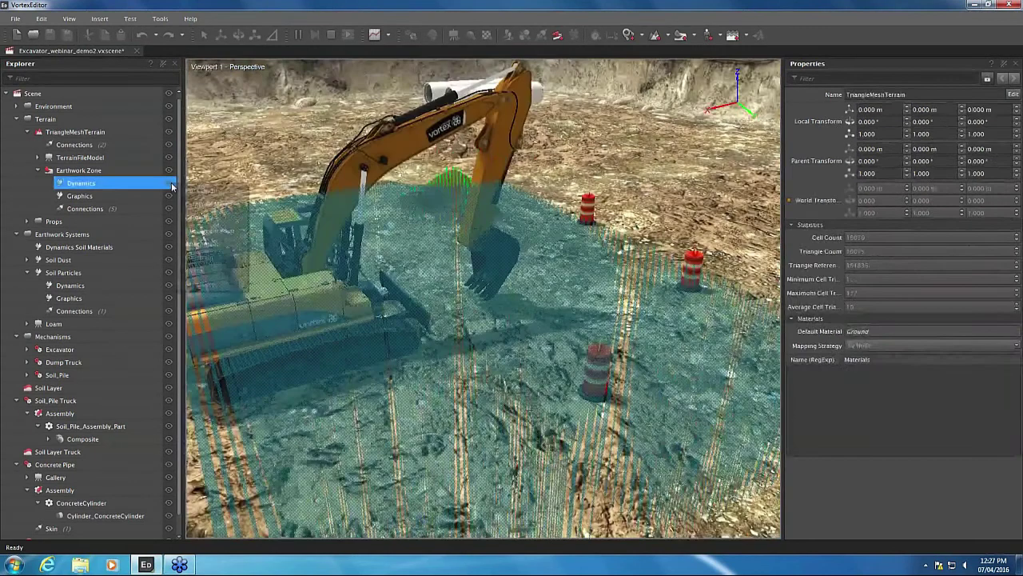
{"action": "left_click", "coordinate": [178, 284]}
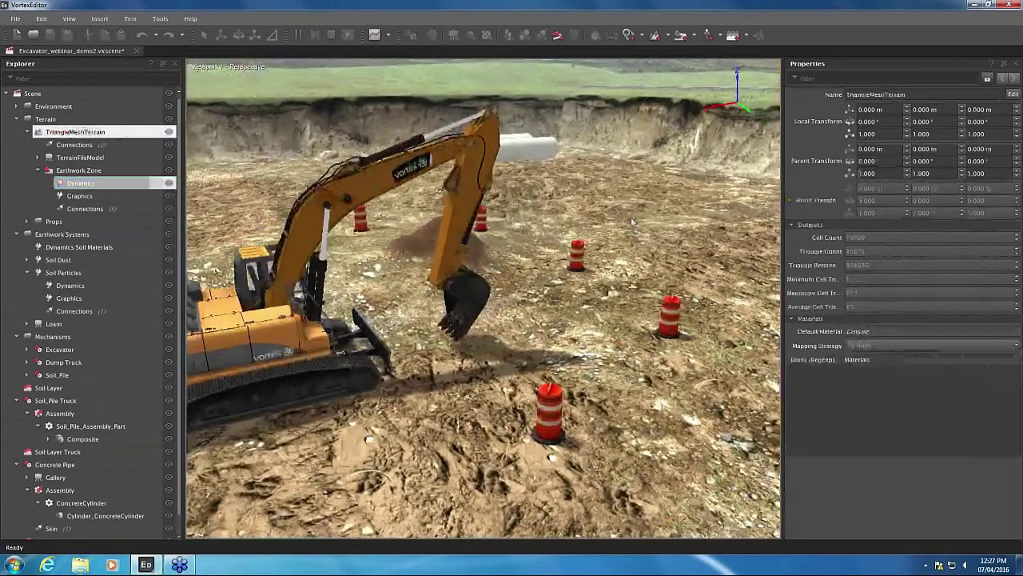
{"action": "middle_click_drag", "start_coordinate": [630, 222], "coordinate": [486, 404]}
Step: Select Concrete Pipe below the terrain and watch from several angles as the excavator digs down beside it
{"action": "left_click", "coordinate": [486, 405]}
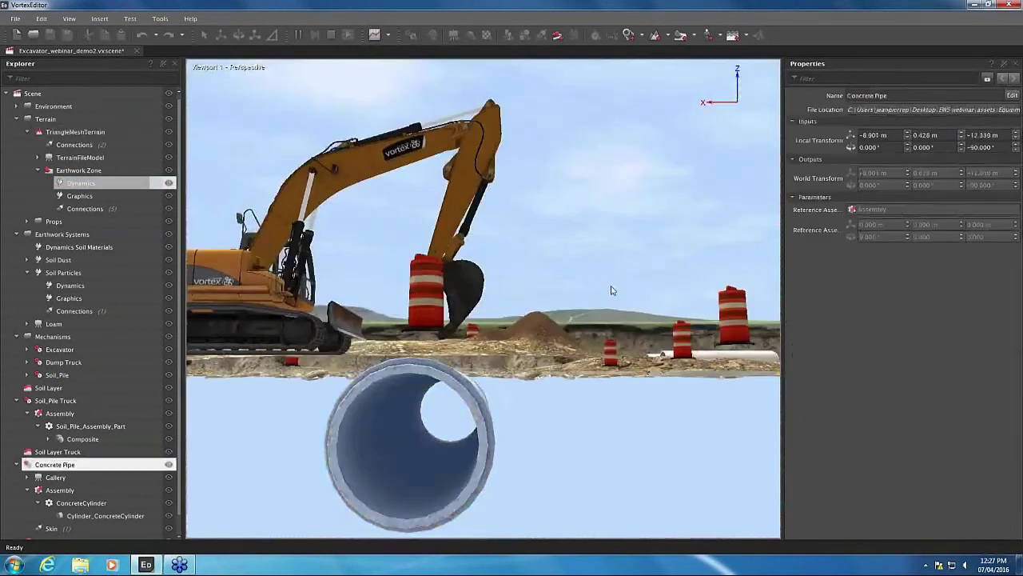
{"action": "middle_click_drag", "start_coordinate": [612, 290], "coordinate": [615, 364]}
{"action": "scroll", "coordinate": [615, 364], "scroll_direction": "up", "scroll_amount": 3}
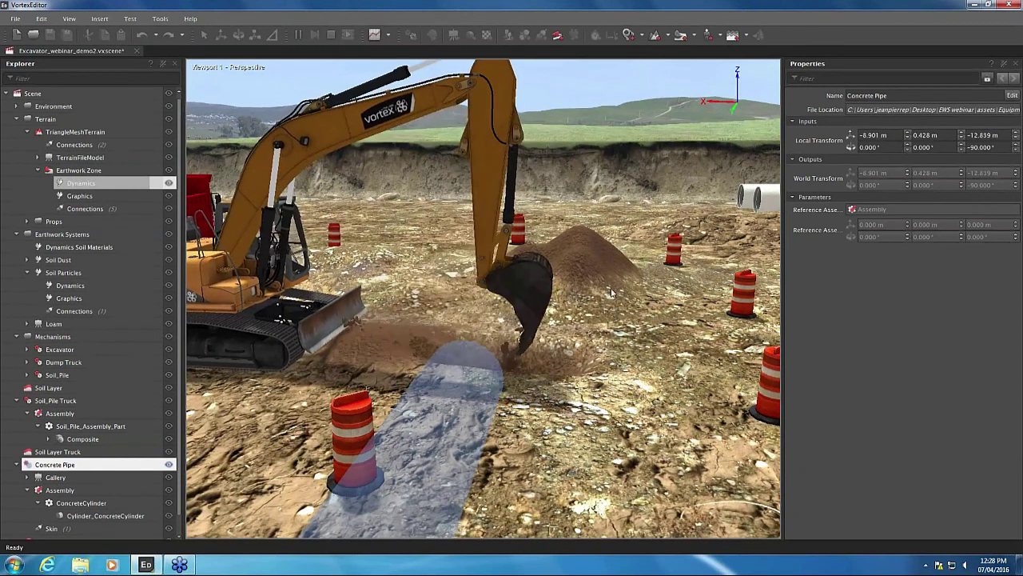
{"action": "middle_click_drag", "start_coordinate": [611, 293], "coordinate": [648, 402]}
{"action": "scroll", "coordinate": [649, 402], "scroll_direction": "up", "scroll_amount": 2}
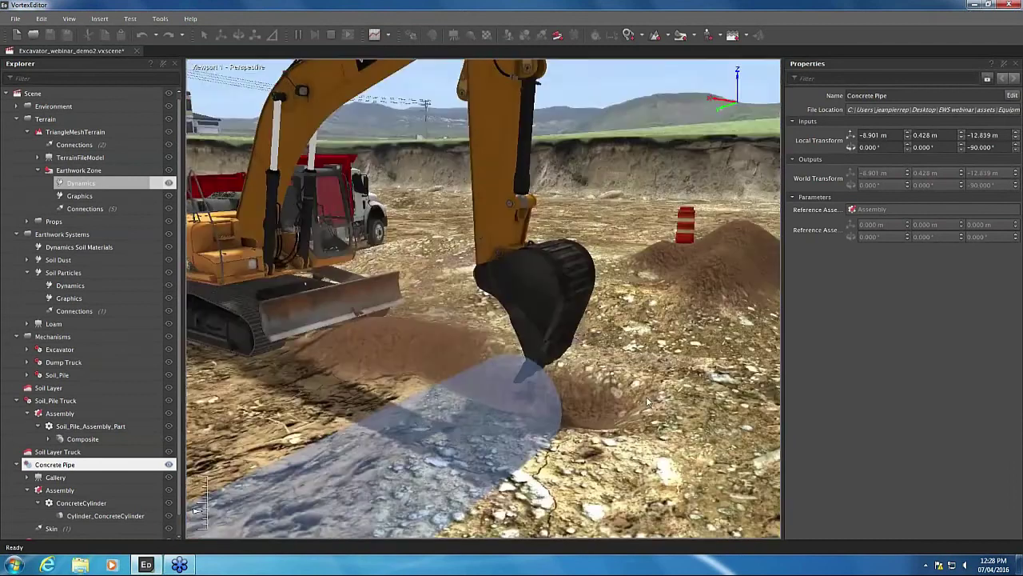
{"action": "left_click_drag", "start_coordinate": [647, 402], "coordinate": [576, 449]}
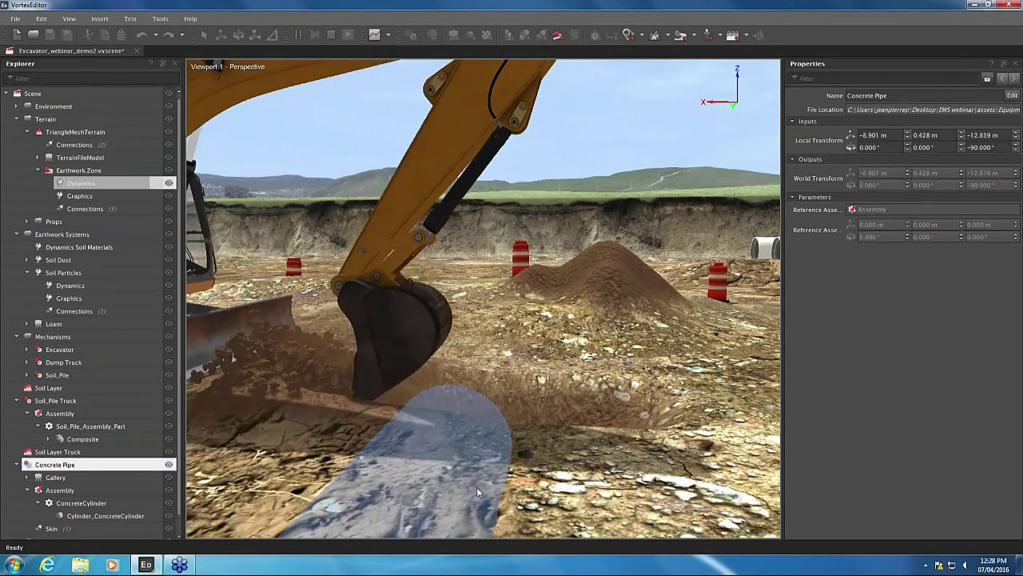
{"action": "middle_click_drag", "start_coordinate": [477, 488], "coordinate": [517, 425]}
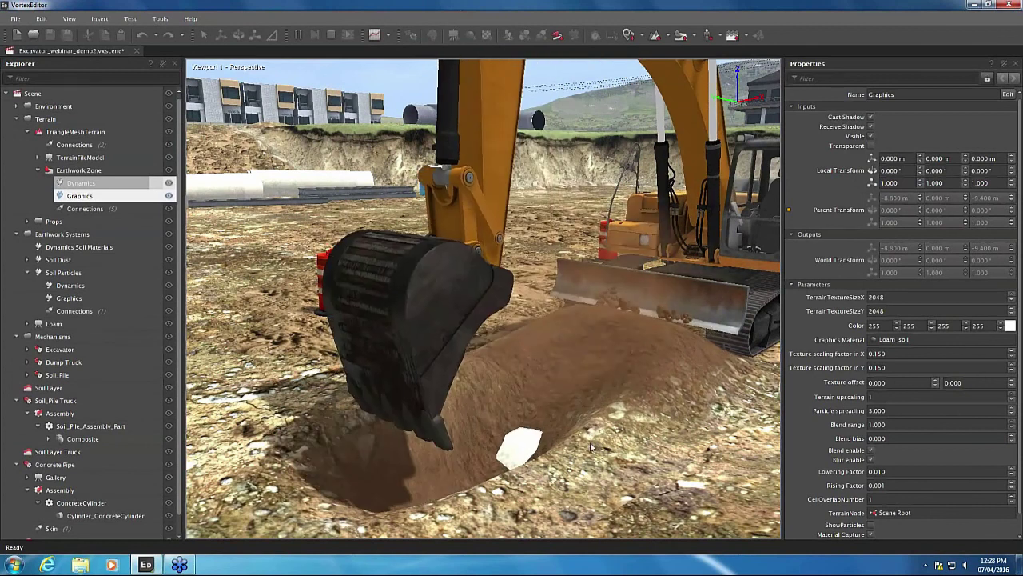
{"action": "middle_click_drag", "start_coordinate": [591, 447], "coordinate": [521, 512]}
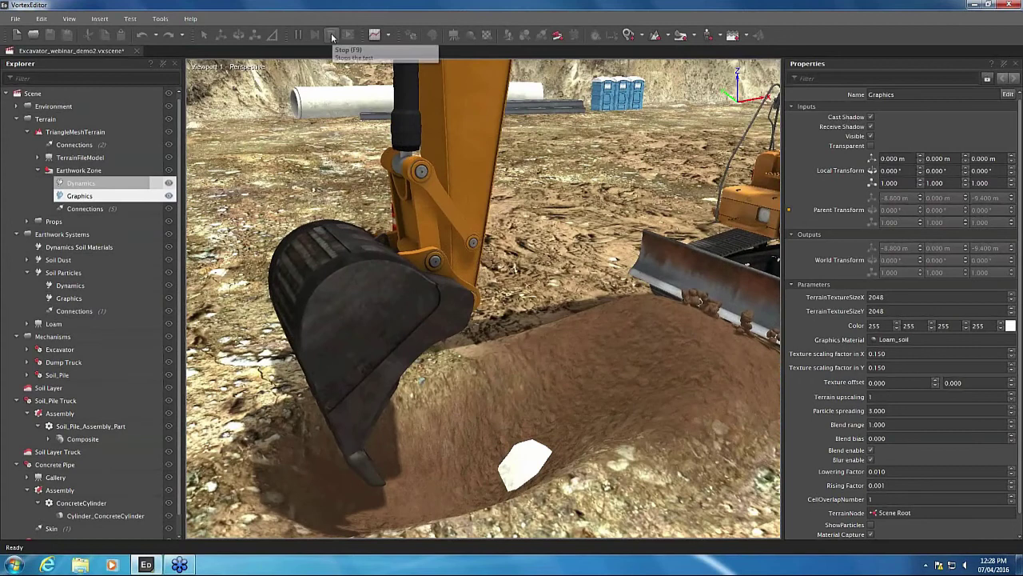
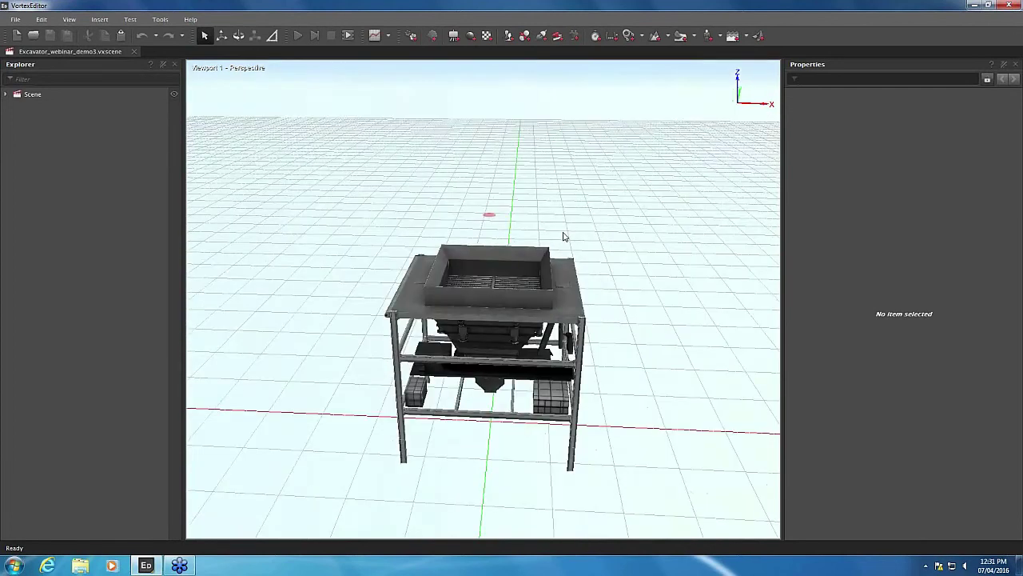
Step: Select the Soil Emitter above the hopper in Excavator_webinar_demo3 and examine its disc, emission direction and parameters
{"action": "scroll", "coordinate": [632, 184], "scroll_direction": "up", "scroll_amount": 5}
{"action": "scroll", "coordinate": [623, 208], "scroll_direction": "up", "scroll_amount": 2}
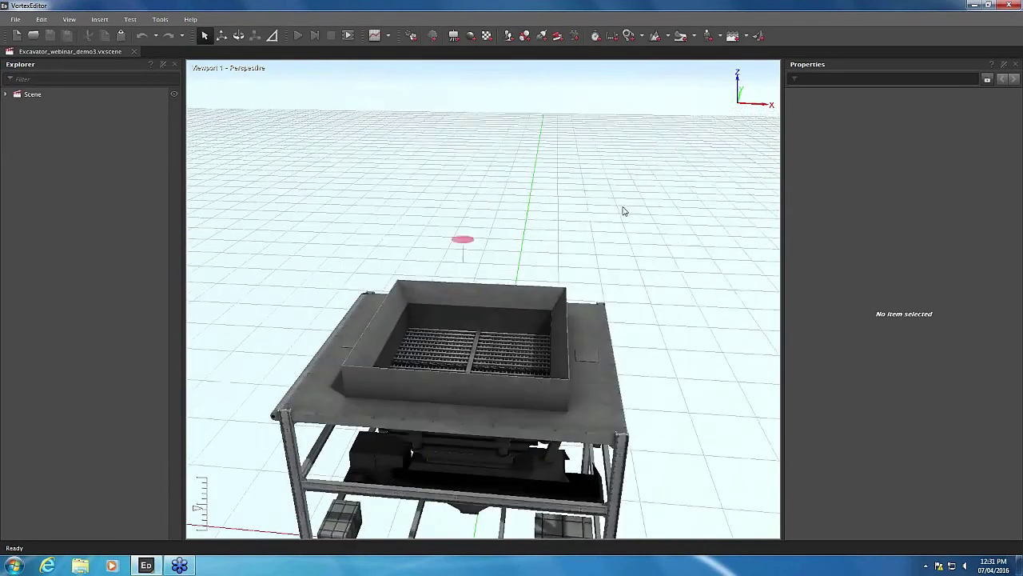
{"action": "left_click", "coordinate": [460, 236]}
{"action": "key", "text": "f"}
{"action": "middle_click_drag", "start_coordinate": [660, 260], "coordinate": [564, 249]}
{"action": "scroll", "coordinate": [566, 250], "scroll_direction": "down", "scroll_amount": 3}
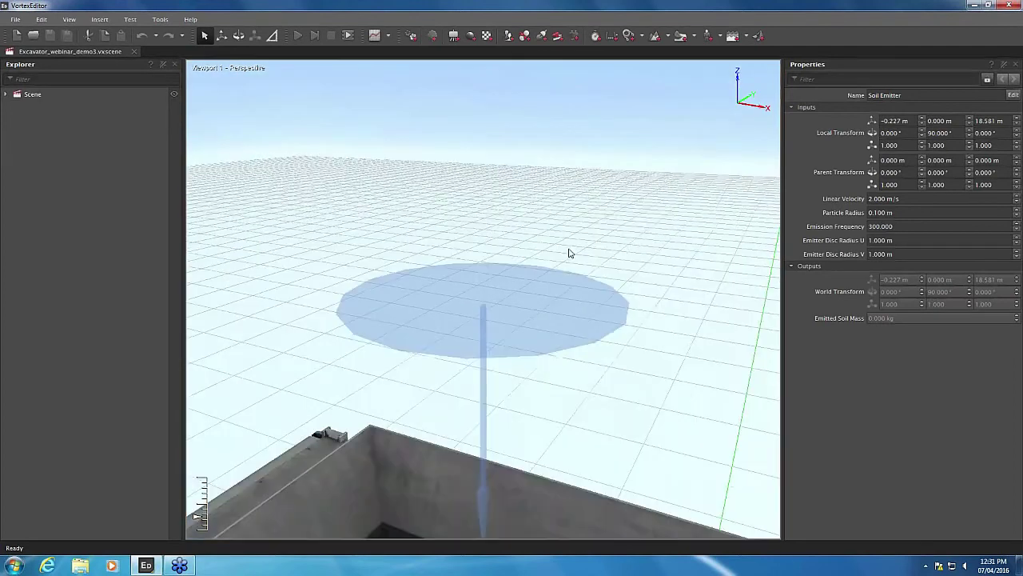
{"action": "middle_click_drag", "start_coordinate": [589, 291], "coordinate": [496, 274]}
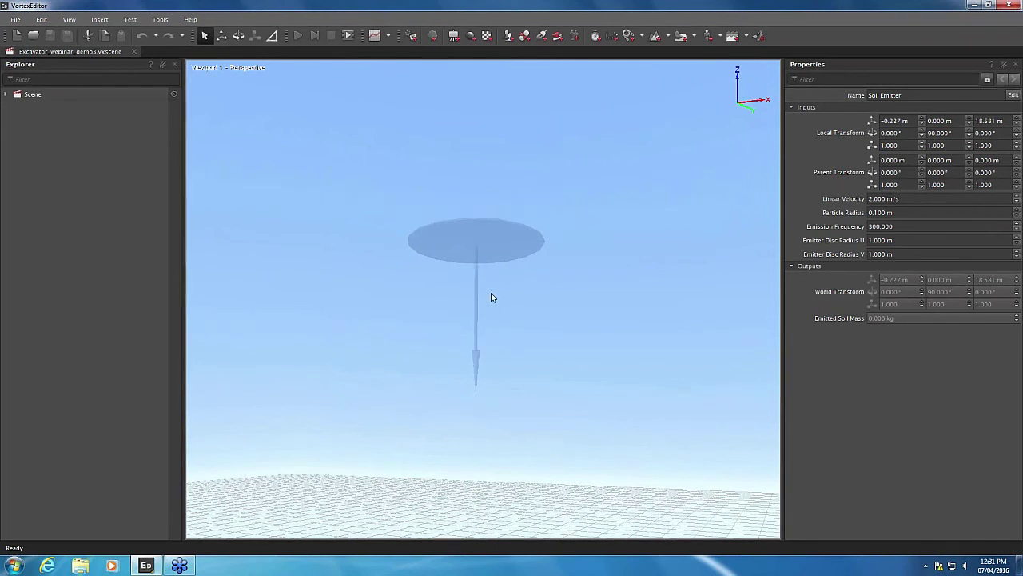
{"action": "middle_click_drag", "start_coordinate": [491, 297], "coordinate": [737, 273]}
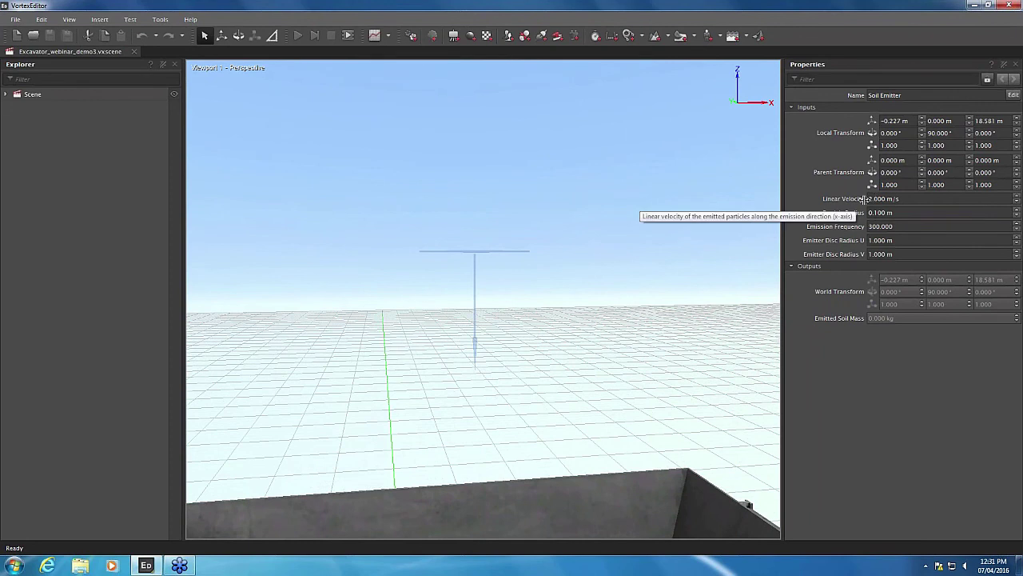
Step: Try an Emitter Disc Radius U of 2 m on the Soil Emitter, and return it to 1 m
{"action": "left_click", "coordinate": [874, 241]}
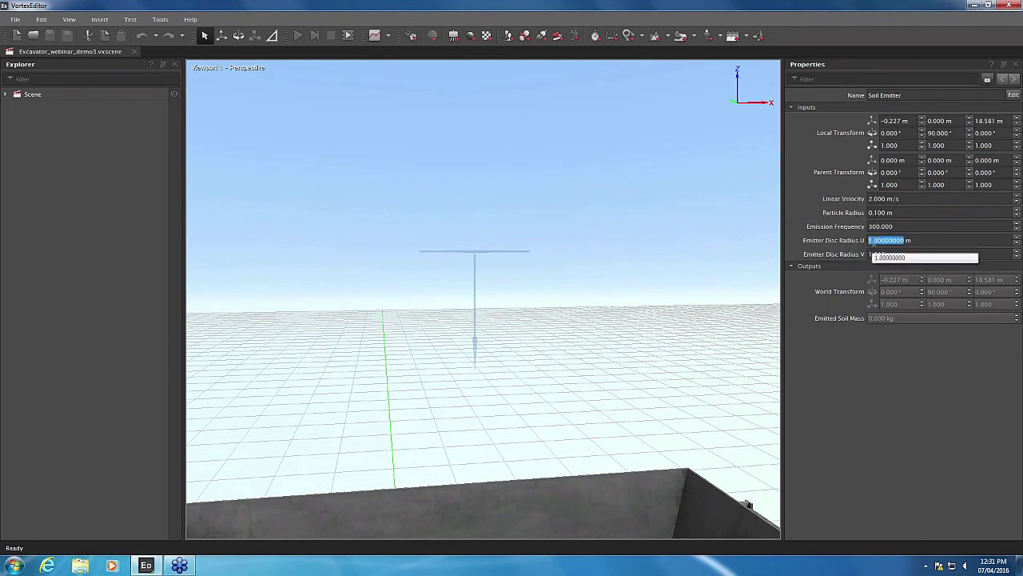
{"action": "middle_click_drag", "start_coordinate": [594, 267], "coordinate": [696, 306]}
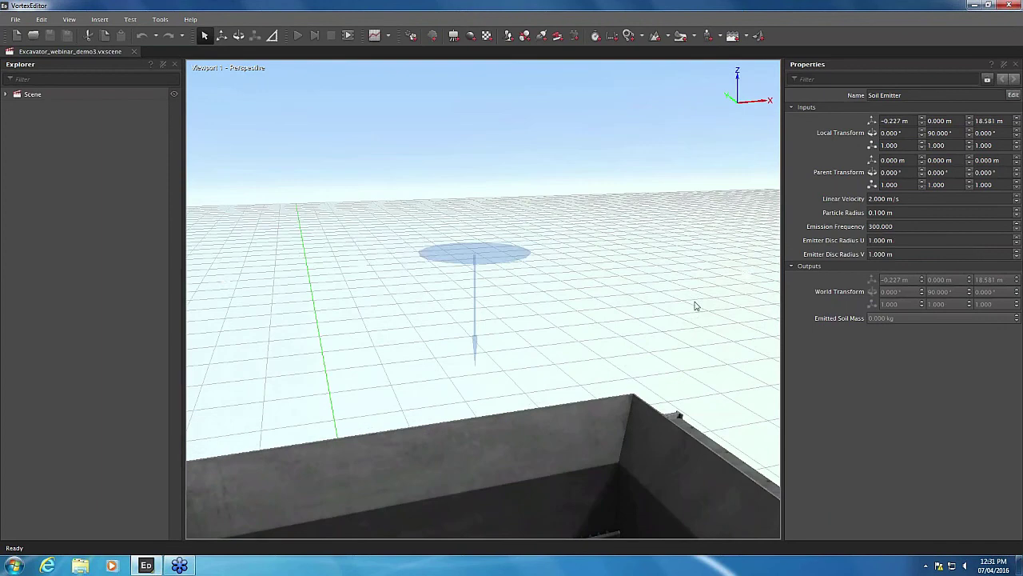
{"action": "scroll", "coordinate": [914, 242], "scroll_direction": "up", "scroll_amount": 1}
{"action": "scroll", "coordinate": [914, 241], "scroll_direction": "down", "scroll_amount": 1}
{"action": "scroll", "coordinate": [913, 240], "scroll_direction": "up", "scroll_amount": 1}
{"action": "scroll", "coordinate": [912, 240], "scroll_direction": "down", "scroll_amount": 1}
{"action": "scroll", "coordinate": [913, 239], "scroll_direction": "up", "scroll_amount": 1}
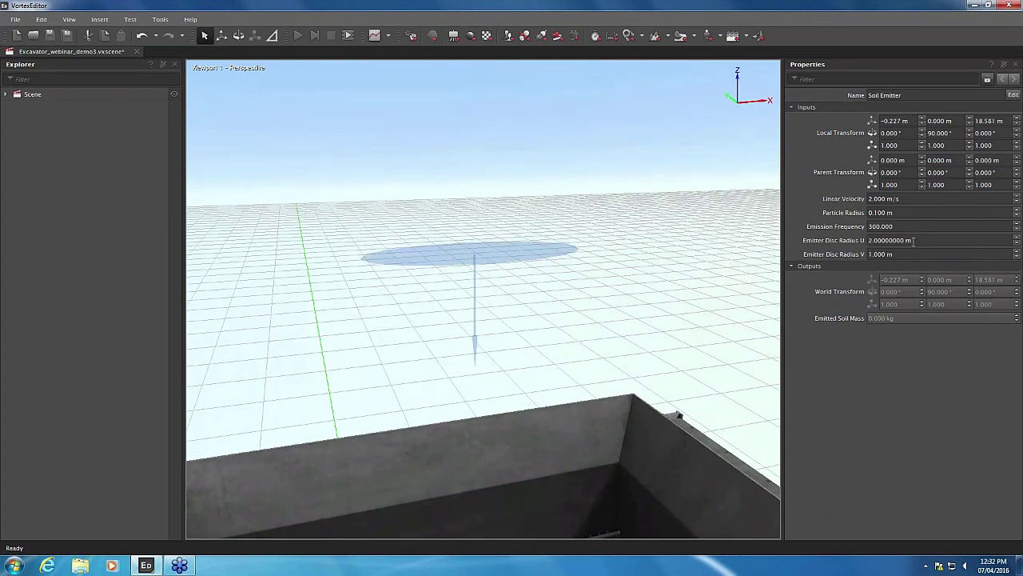
{"action": "scroll", "coordinate": [913, 240], "scroll_direction": "down", "scroll_amount": 1}
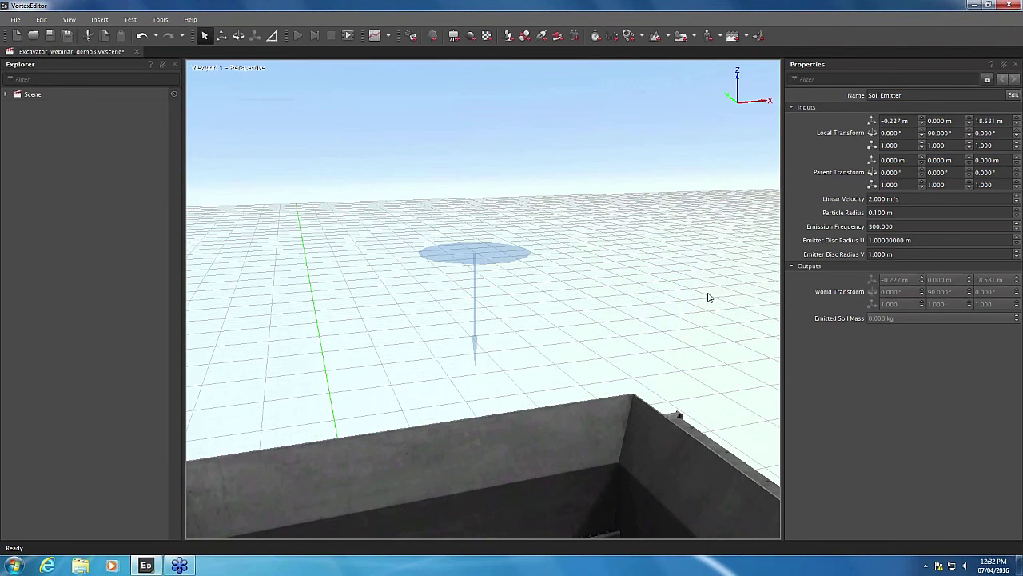
{"action": "left_click", "coordinate": [512, 298]}
Step: Run the simulation and watch the emitted soil particles fall into the hopper
{"action": "middle_click_drag", "start_coordinate": [512, 298], "coordinate": [541, 281]}
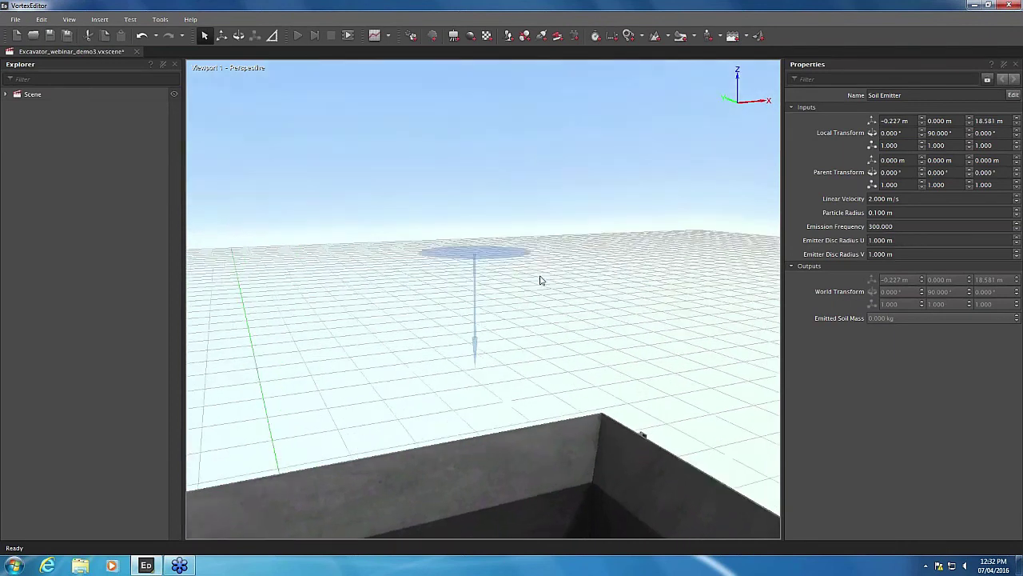
{"action": "scroll", "coordinate": [550, 281], "scroll_direction": "down", "scroll_amount": 3}
{"action": "middle_click_drag", "start_coordinate": [559, 360], "coordinate": [582, 311]}
{"action": "scroll", "coordinate": [582, 316], "scroll_direction": "down", "scroll_amount": 4}
{"action": "left_click", "coordinate": [297, 35]}
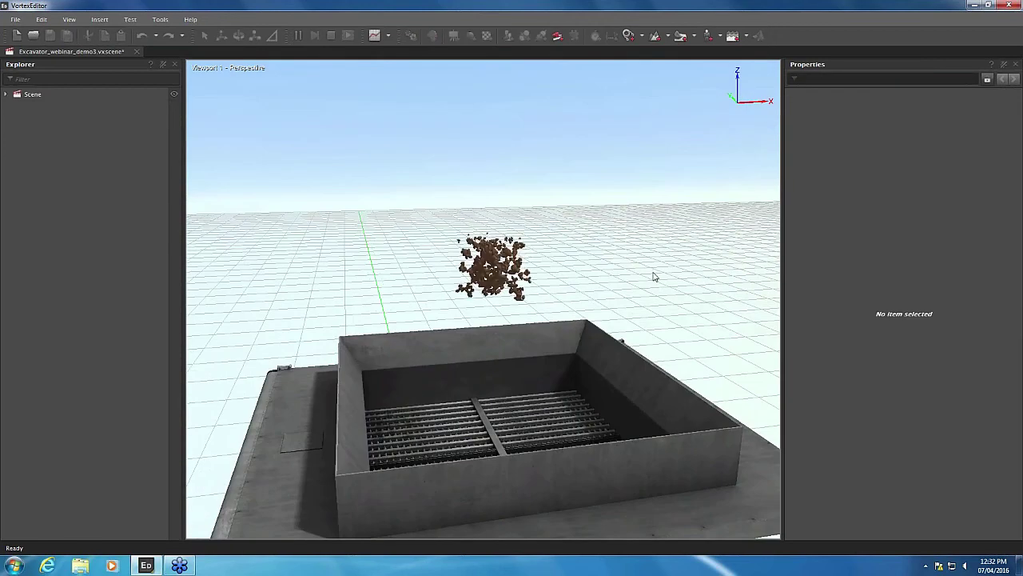
{"action": "middle_click_drag", "start_coordinate": [540, 194], "coordinate": [485, 228]}
{"action": "scroll", "coordinate": [615, 380], "scroll_direction": "up", "scroll_amount": 5}
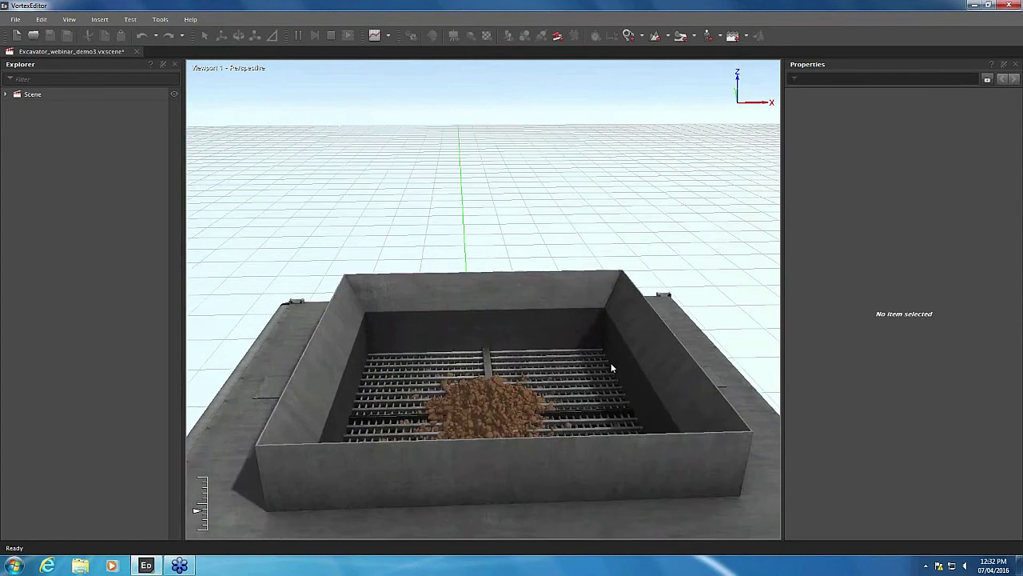
{"action": "scroll", "coordinate": [611, 363], "scroll_direction": "up", "scroll_amount": 2}
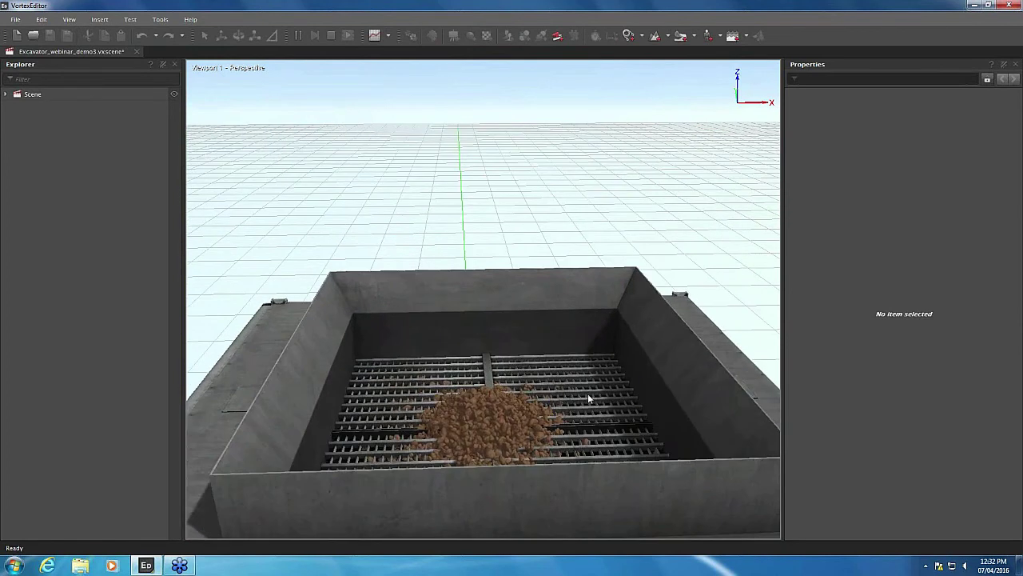
Step: Examine at close range how the soil particles pile up and pass through the hopper's grate
{"action": "scroll", "coordinate": [606, 366], "scroll_direction": "up", "scroll_amount": 1}
{"action": "scroll", "coordinate": [608, 364], "scroll_direction": "down", "scroll_amount": 1}
{"action": "middle_click_drag", "start_coordinate": [611, 342], "coordinate": [566, 408]}
{"action": "scroll", "coordinate": [643, 349], "scroll_direction": "up", "scroll_amount": 3}
{"action": "middle_click_drag", "start_coordinate": [643, 347], "coordinate": [549, 409]}
{"action": "scroll", "coordinate": [590, 403], "scroll_direction": "up", "scroll_amount": 3}
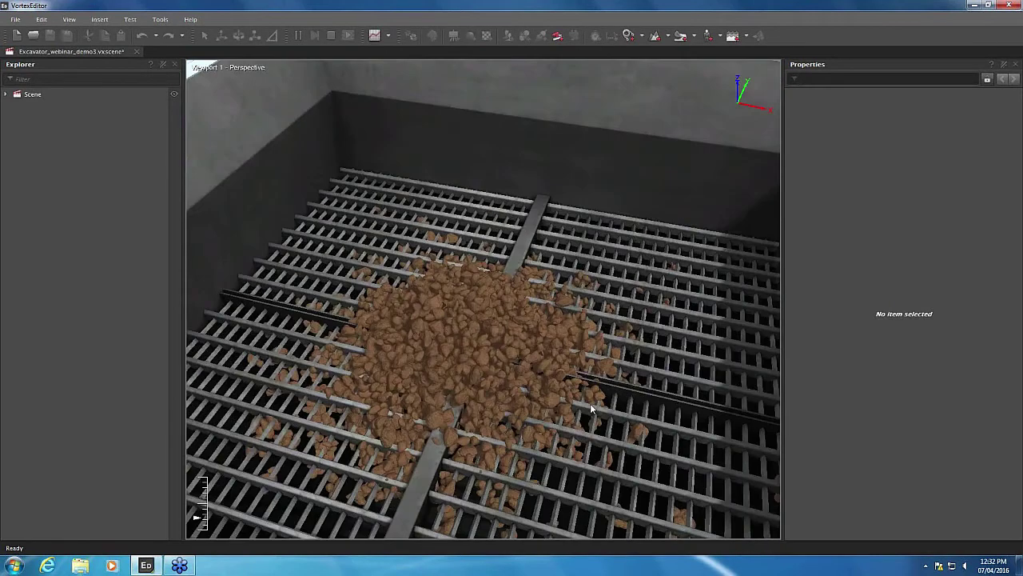
{"action": "scroll", "coordinate": [500, 361], "scroll_direction": "up", "scroll_amount": 4}
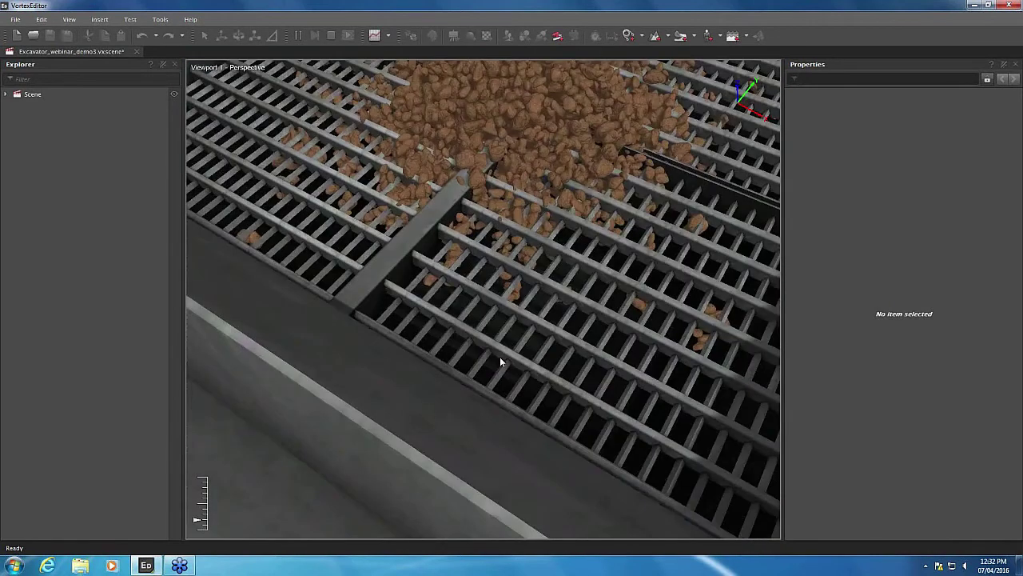
{"action": "middle_click_drag", "start_coordinate": [500, 362], "coordinate": [498, 409]}
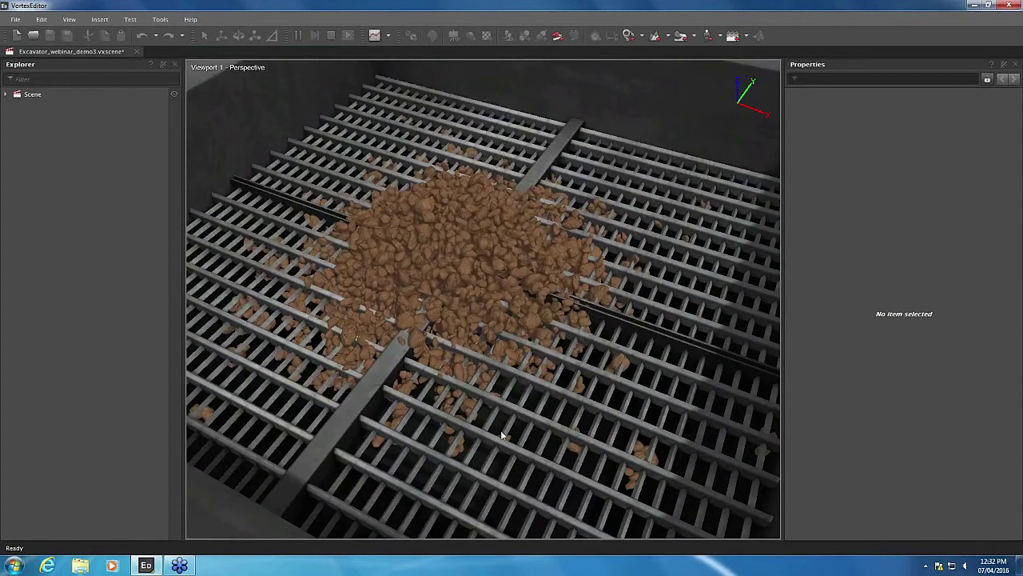
Step: Pause the simulation, view the soil pile in the hopper from outside, and stop the test
{"action": "left_click", "coordinate": [302, 34]}
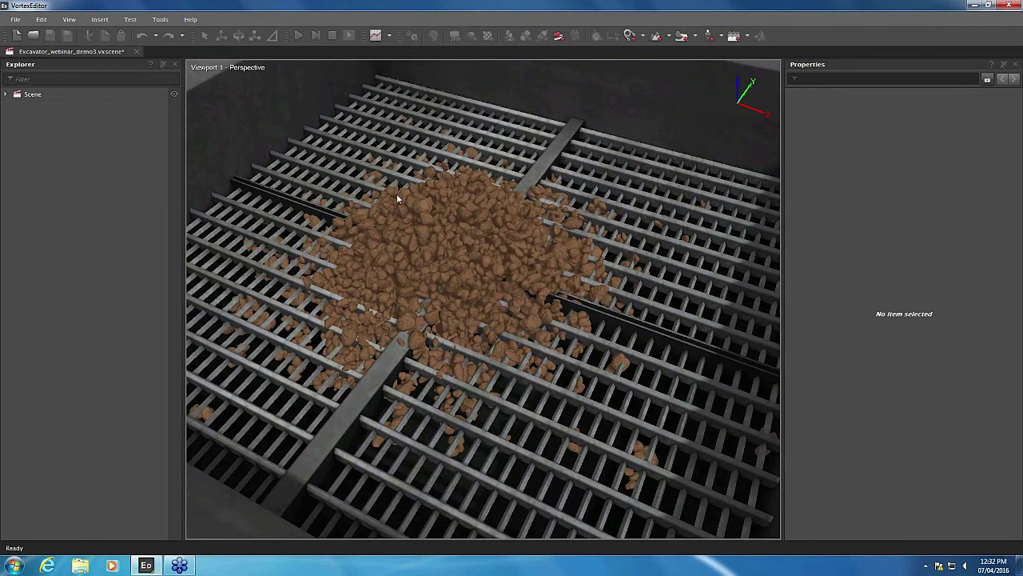
{"action": "middle_click_drag", "start_coordinate": [396, 193], "coordinate": [518, 265]}
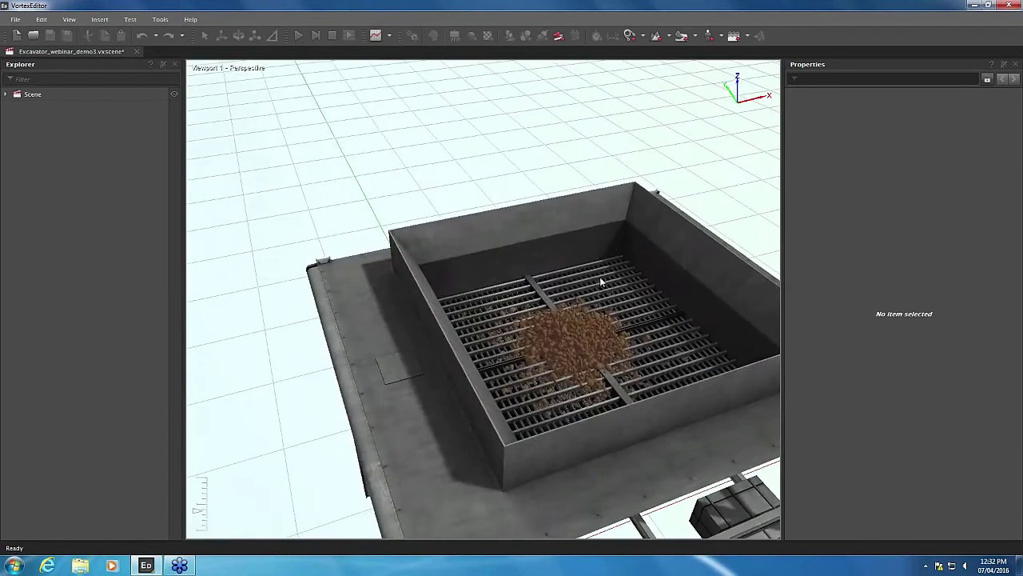
{"action": "middle_click_drag", "start_coordinate": [600, 279], "coordinate": [561, 265]}
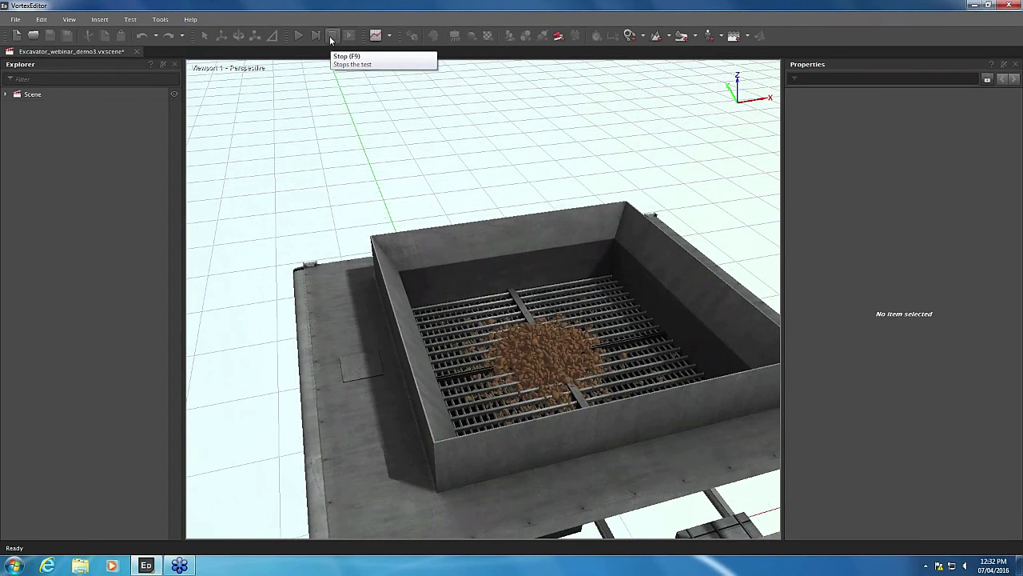
{"action": "left_click", "coordinate": [334, 35]}
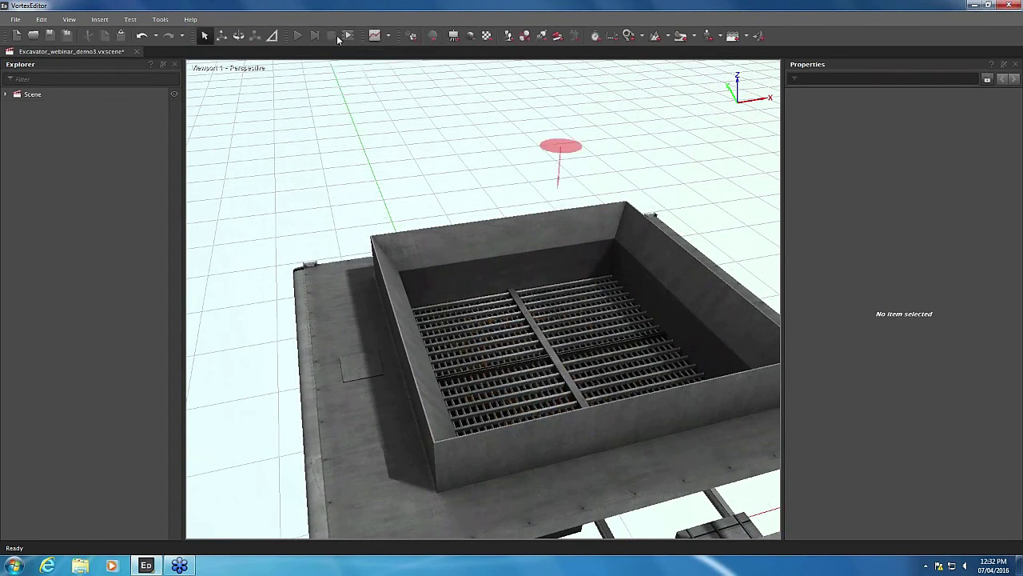
Step: Expand the Hopper mechanism's Assemblies in the scene tree and inspect its Hopper and Funnel assemblies
{"action": "middle_click_drag", "start_coordinate": [500, 245], "coordinate": [427, 327]}
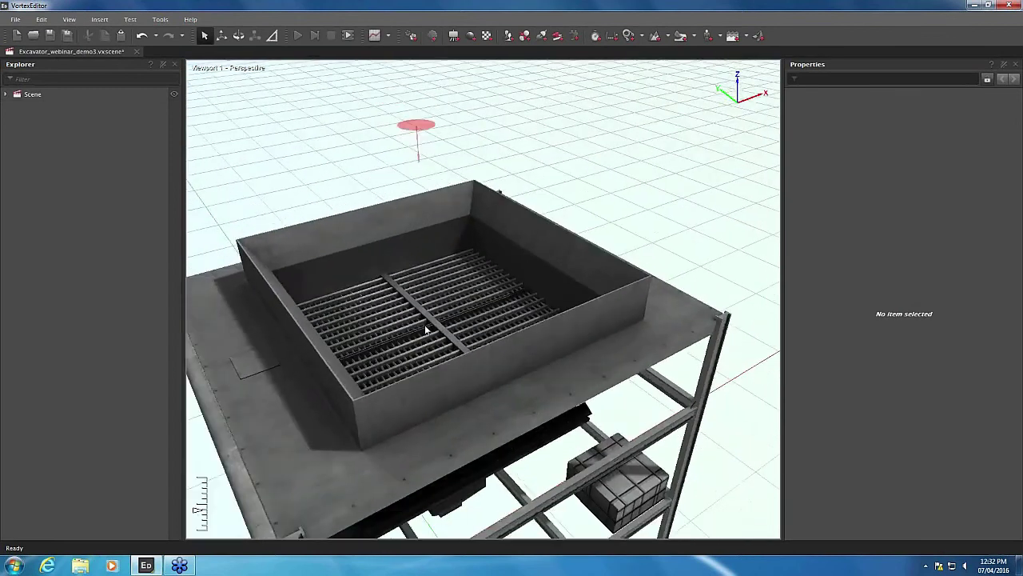
{"action": "left_click", "coordinate": [5, 94]}
{"action": "left_click", "coordinate": [16, 133]}
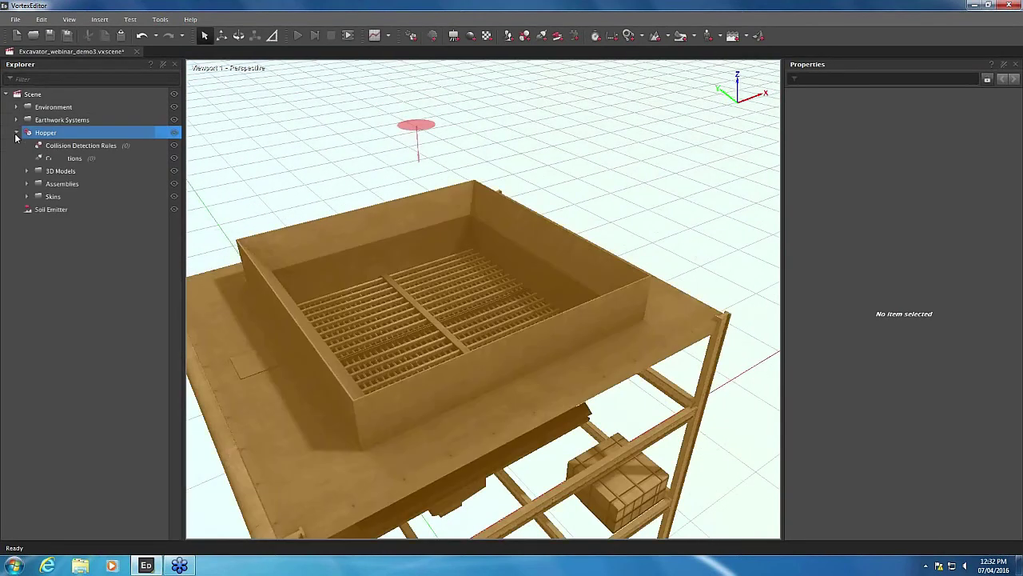
{"action": "left_click", "coordinate": [27, 184]}
{"action": "left_click", "coordinate": [62, 197]}
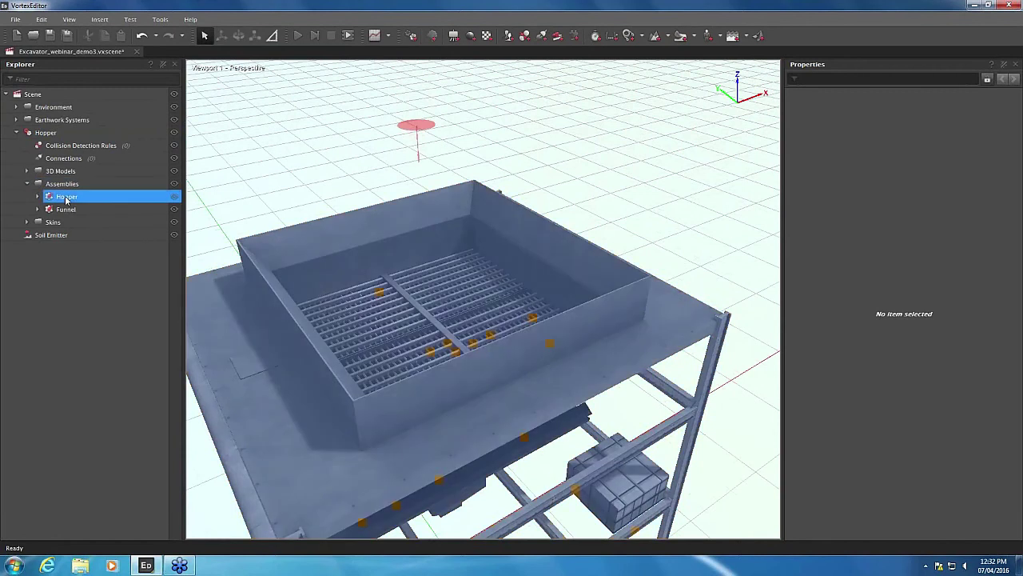
{"action": "left_click", "coordinate": [62, 209]}
{"action": "left_click", "coordinate": [61, 198]}
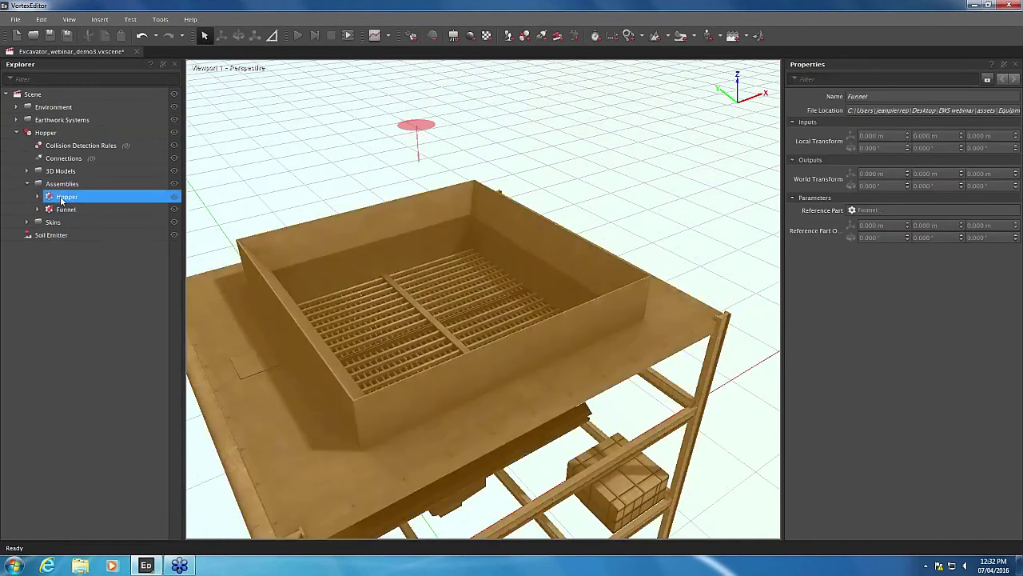
Step: Display the Geometry accessory of the Hopper assembly and view the whole hopper structure
{"action": "left_click", "coordinate": [174, 197]}
{"action": "left_click", "coordinate": [200, 246]}
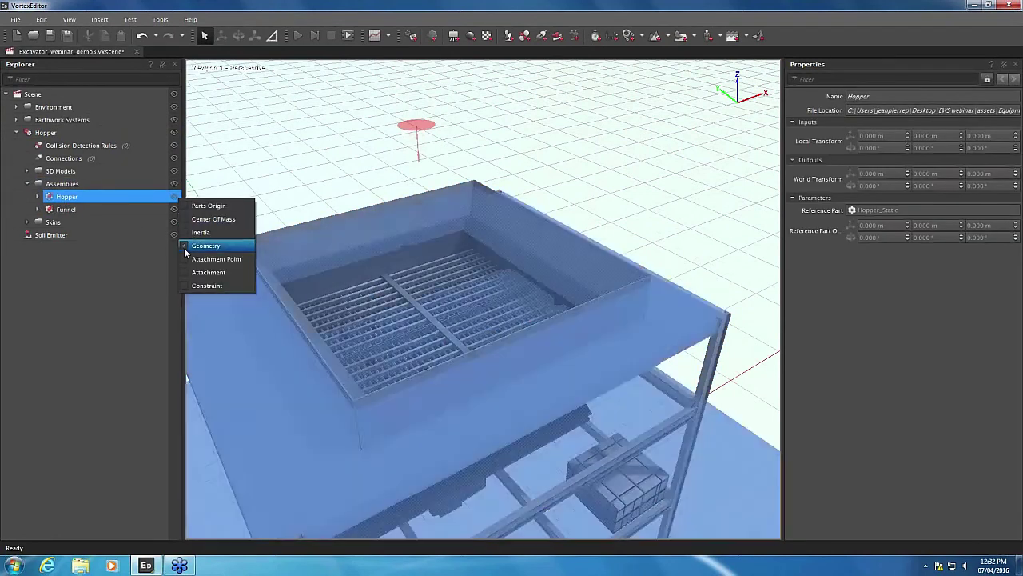
{"action": "left_click", "coordinate": [560, 152]}
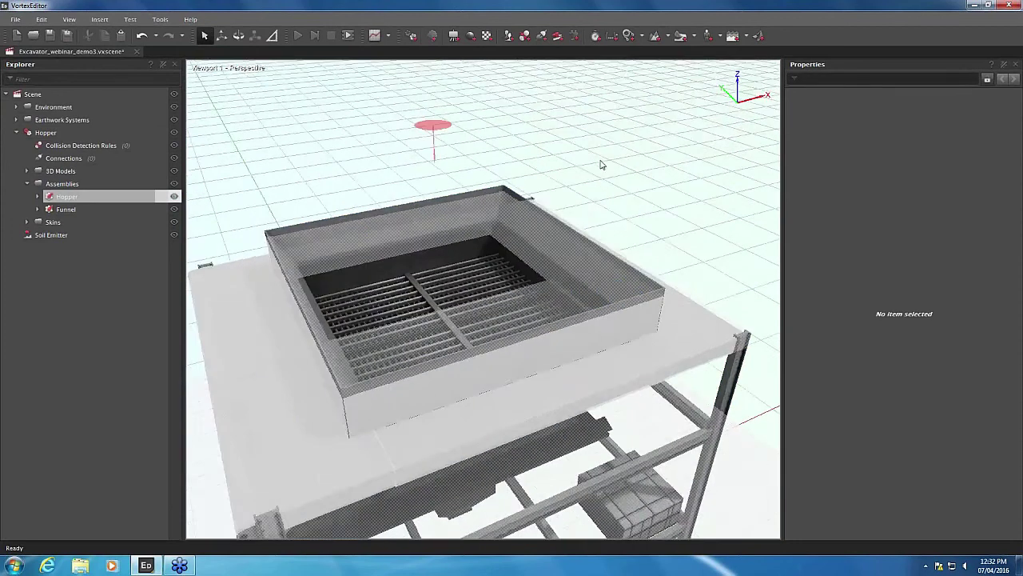
{"action": "scroll", "coordinate": [601, 164], "scroll_direction": "down", "scroll_amount": 4}
{"action": "middle_click_drag", "start_coordinate": [637, 262], "coordinate": [615, 240]}
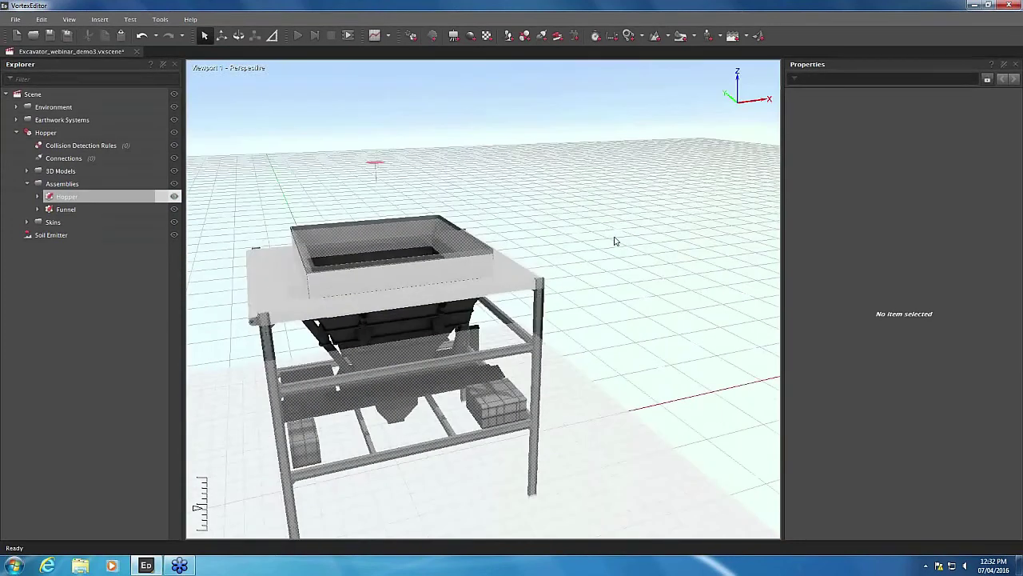
Step: Inspect the Hopper assembly's collision geometry from below and from above
{"action": "scroll", "coordinate": [613, 260], "scroll_direction": "up", "scroll_amount": 3}
{"action": "middle_click_drag", "start_coordinate": [612, 279], "coordinate": [586, 391]}
{"action": "middle_click_drag", "start_coordinate": [392, 188], "coordinate": [561, 231]}
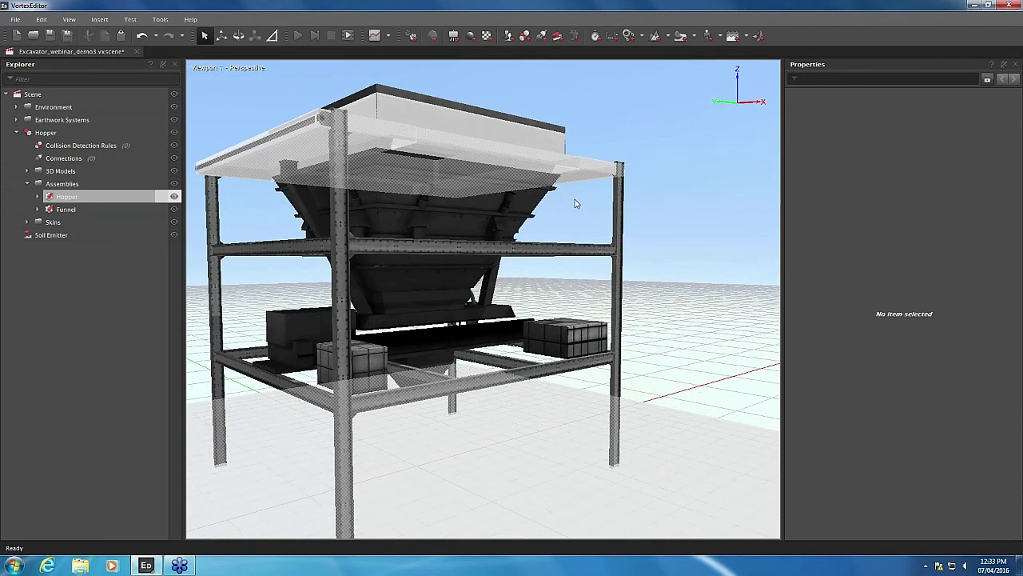
{"action": "middle_click_drag", "start_coordinate": [574, 199], "coordinate": [609, 276]}
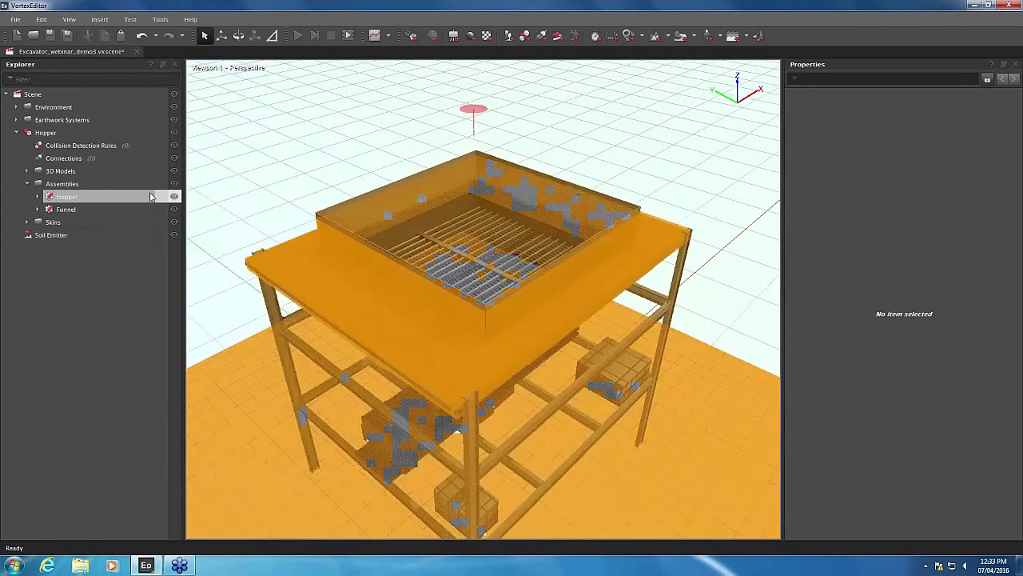
Step: Hide the Hopper assembly's Geometry accessory and display the Geometry accessory of the Funnel assembly instead
{"action": "left_click", "coordinate": [152, 196]}
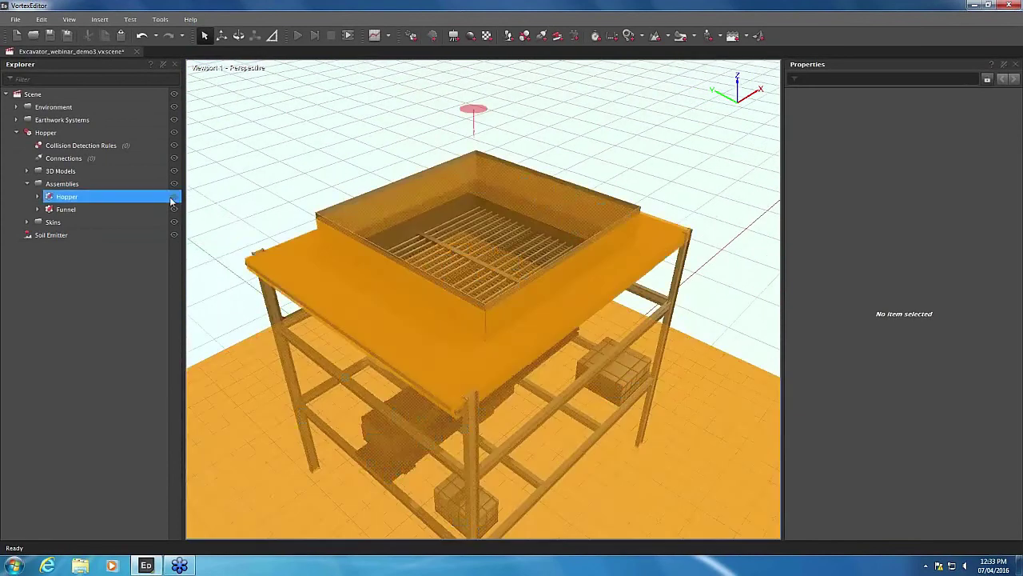
{"action": "left_click", "coordinate": [172, 197]}
{"action": "left_click", "coordinate": [152, 211]}
{"action": "left_click", "coordinate": [174, 210]}
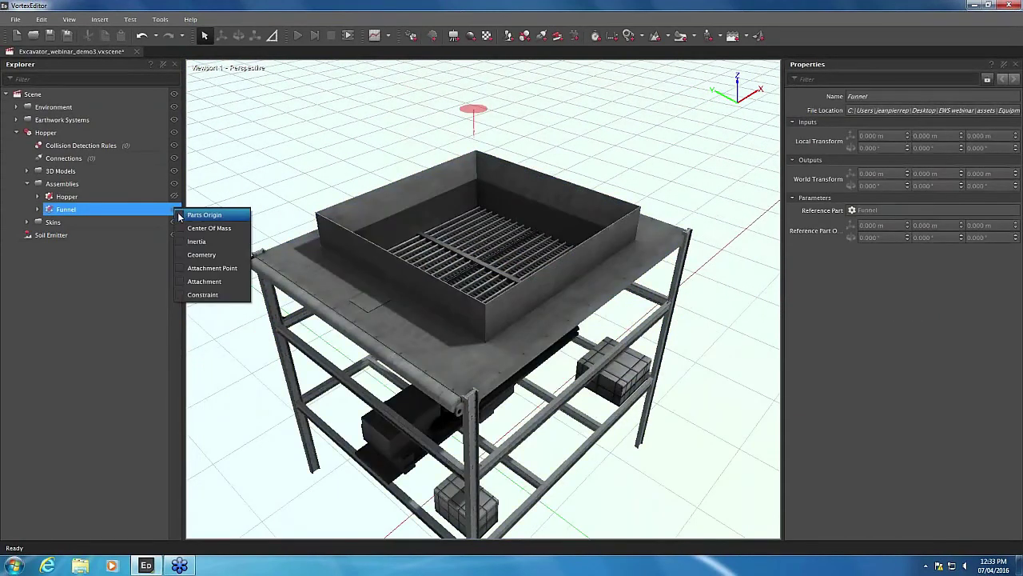
{"action": "left_click", "coordinate": [201, 254]}
{"action": "left_click", "coordinate": [626, 150]}
Step: Examine the Funnel assembly's geometry around the grate at close range and highlight it by selecting the Funnel
{"action": "middle_click_drag", "start_coordinate": [626, 150], "coordinate": [442, 143]}
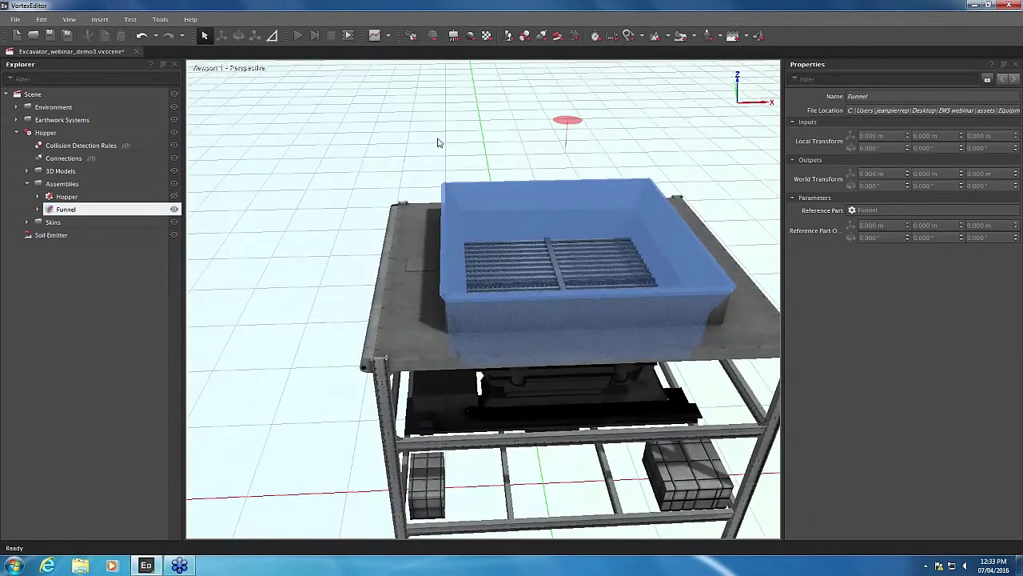
{"action": "scroll", "coordinate": [693, 194], "scroll_direction": "up", "scroll_amount": 2}
{"action": "middle_click_drag", "start_coordinate": [672, 193], "coordinate": [522, 291]}
{"action": "scroll", "coordinate": [591, 195], "scroll_direction": "up", "scroll_amount": 2}
{"action": "scroll", "coordinate": [535, 321], "scroll_direction": "up", "scroll_amount": 3}
{"action": "scroll", "coordinate": [431, 317], "scroll_direction": "up", "scroll_amount": 2}
{"action": "scroll", "coordinate": [410, 318], "scroll_direction": "up", "scroll_amount": 3}
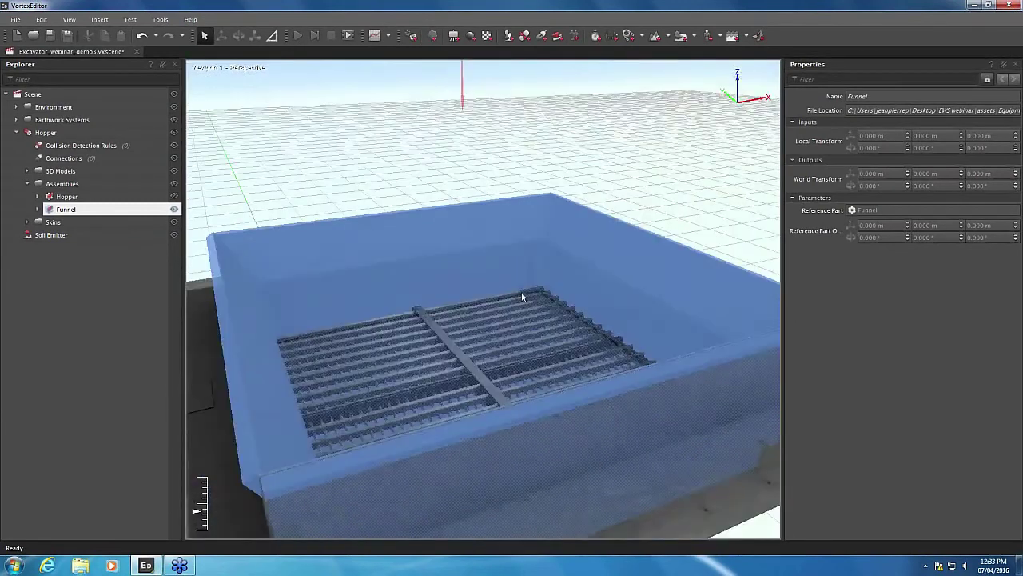
{"action": "scroll", "coordinate": [521, 291], "scroll_direction": "down", "scroll_amount": 3}
{"action": "left_click", "coordinate": [88, 269]}
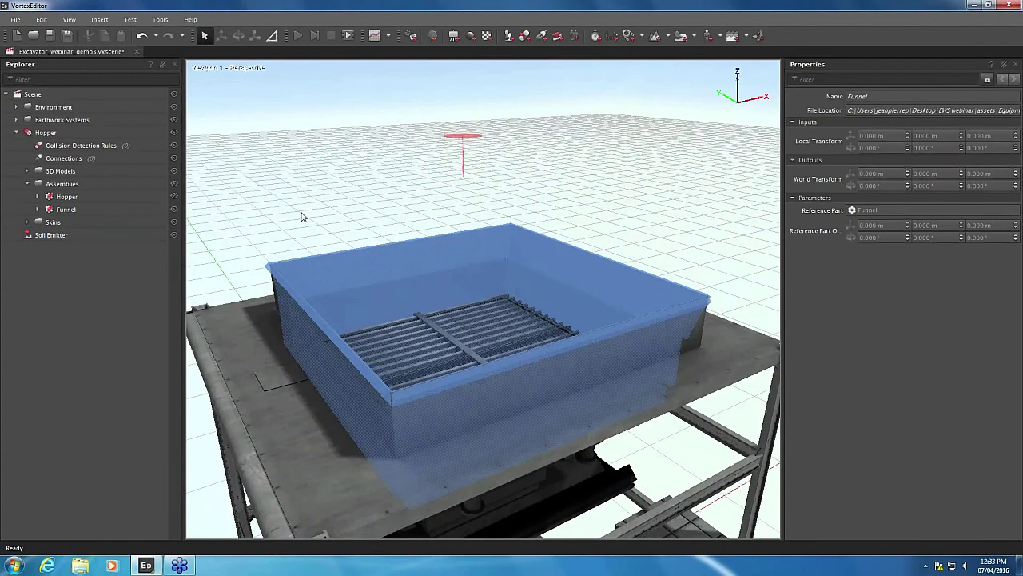
{"action": "left_click", "coordinate": [377, 276]}
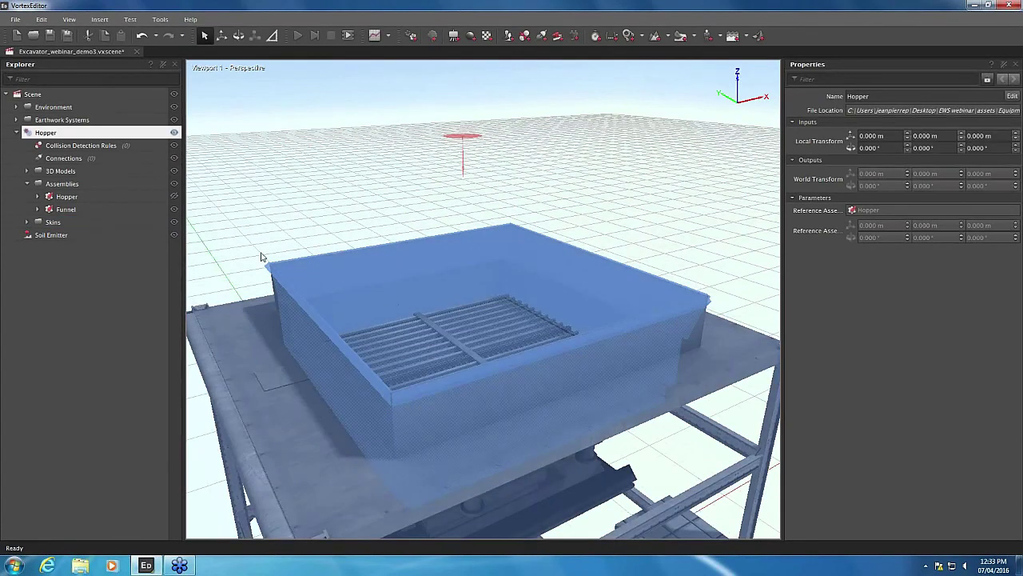
{"action": "left_click", "coordinate": [103, 212]}
{"action": "scroll", "coordinate": [327, 162], "scroll_direction": "down", "scroll_amount": 1}
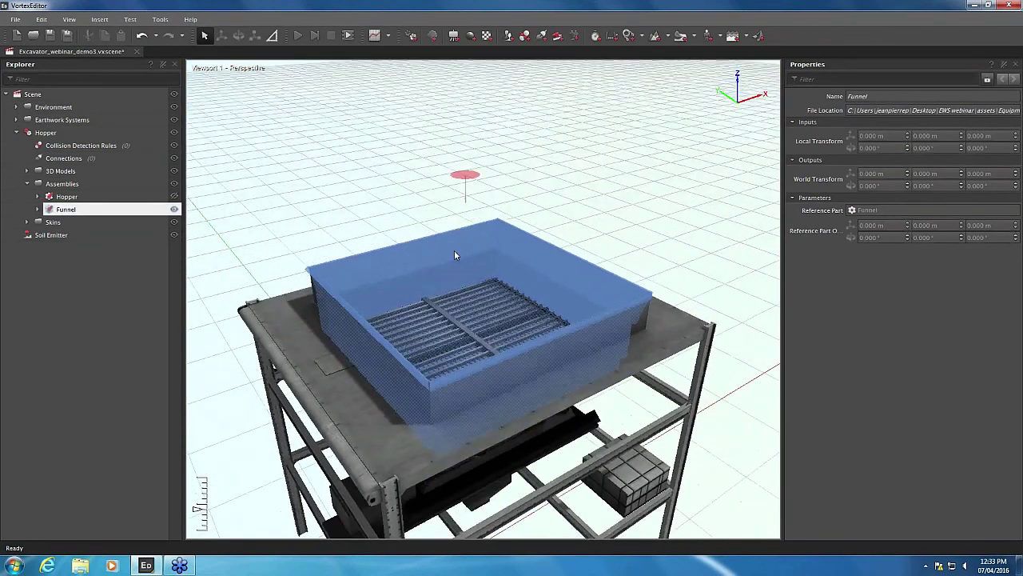
{"action": "scroll", "coordinate": [454, 252], "scroll_direction": "up", "scroll_amount": 3}
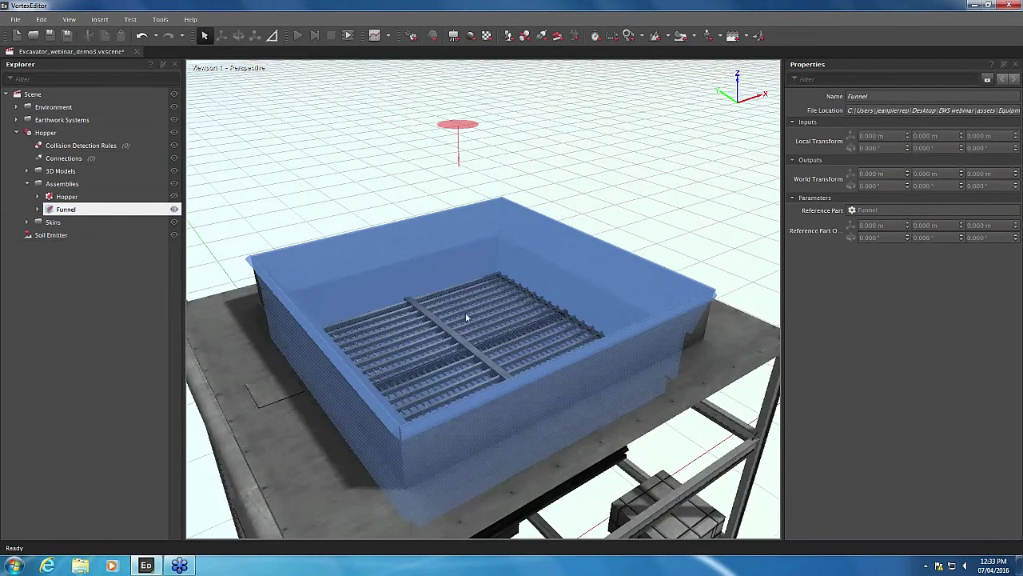
Step: Add a Soil Culling Geometry to the scene and set its Assembly to Funnel
{"action": "left_click", "coordinate": [694, 36]}
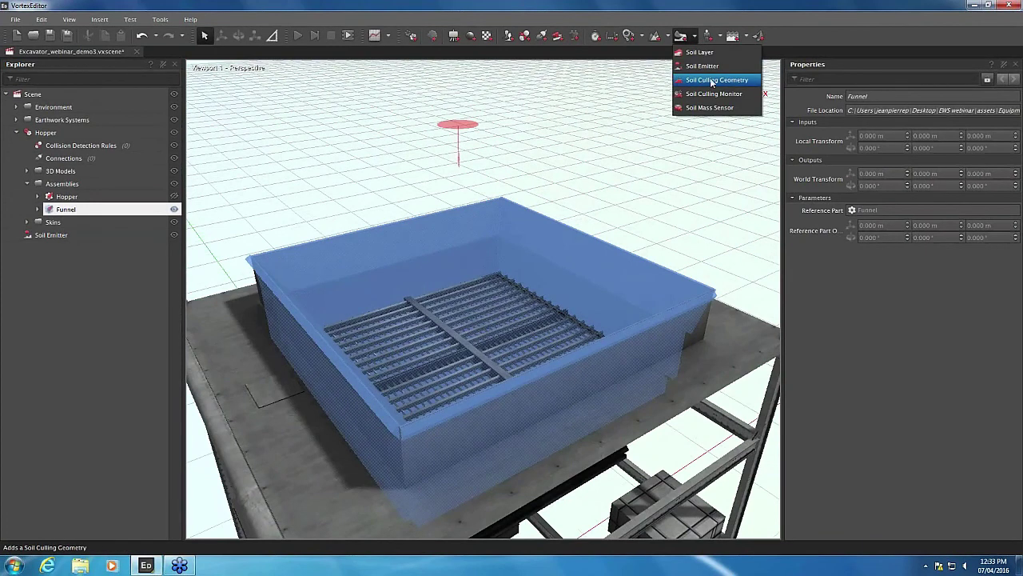
{"action": "left_click", "coordinate": [711, 80]}
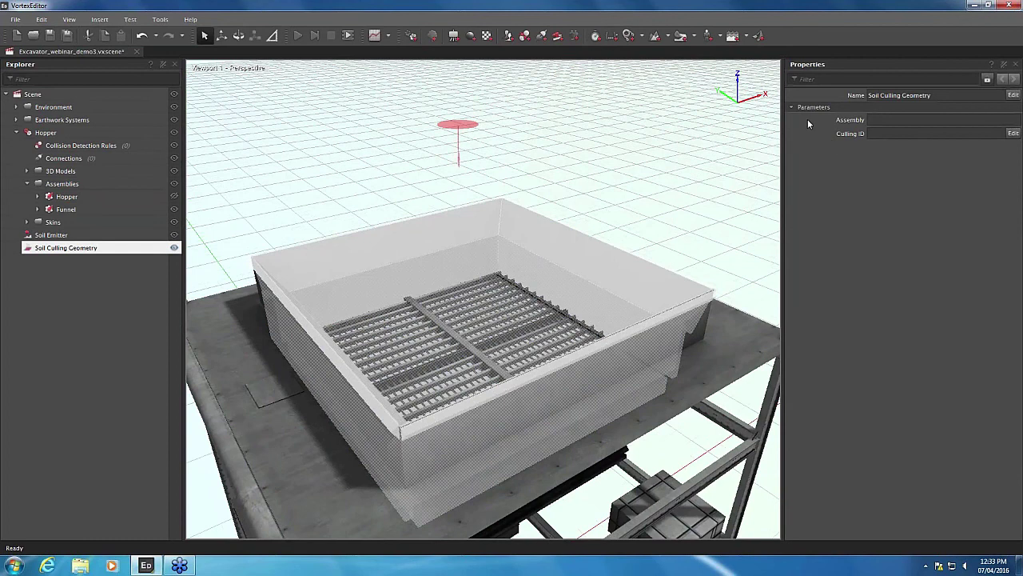
{"action": "left_click", "coordinate": [952, 121]}
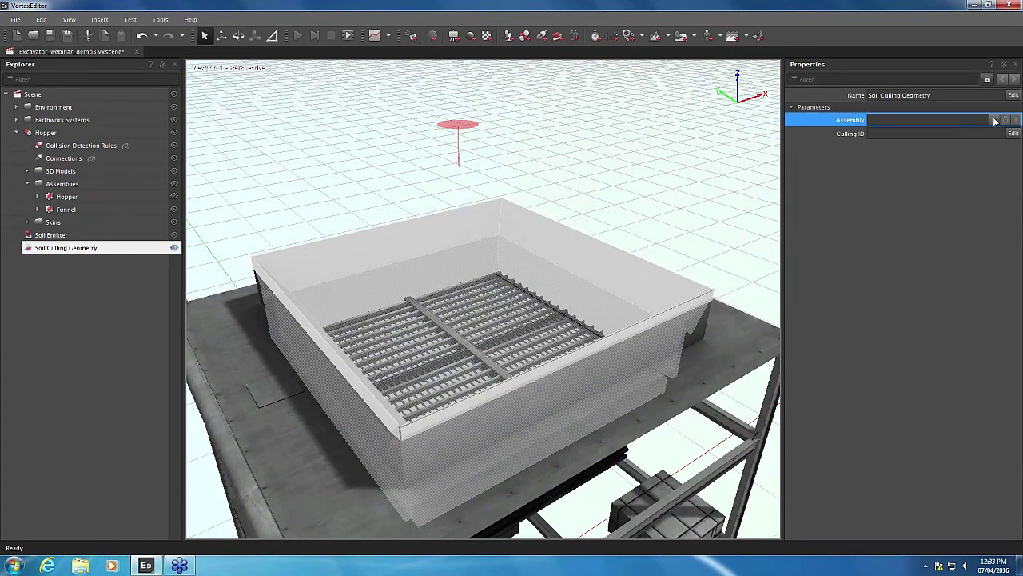
{"action": "left_click", "coordinate": [995, 121]}
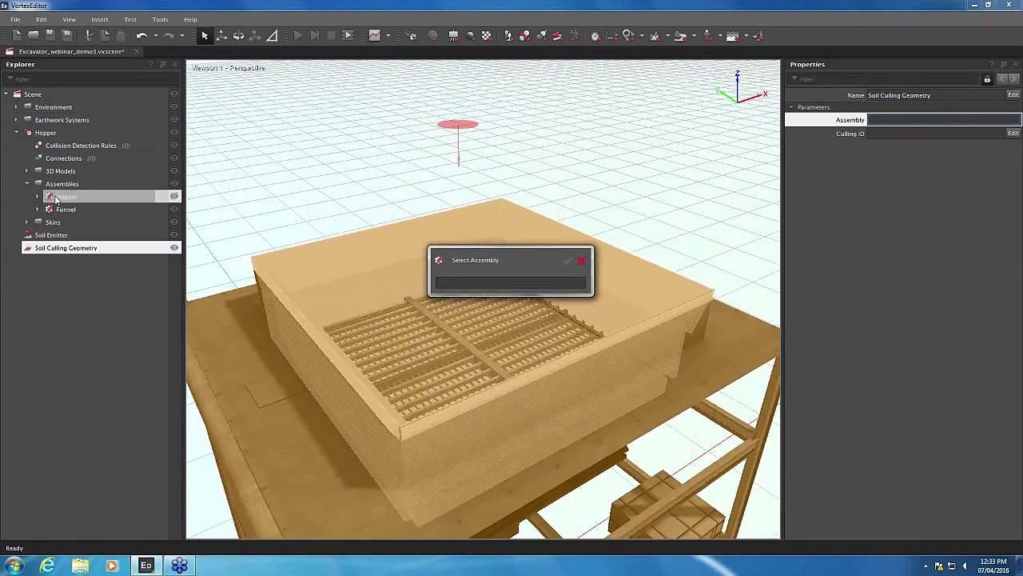
{"action": "left_click", "coordinate": [62, 210]}
Step: Rename the Soil Culling Geometry as "Soil Culling Geometry On Target"
{"action": "left_click", "coordinate": [80, 248]}
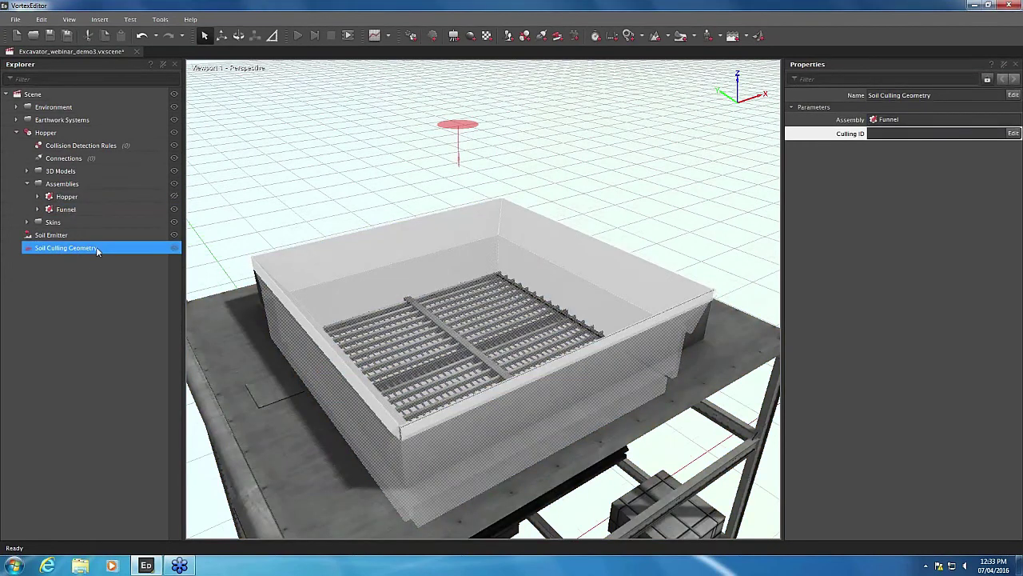
{"action": "double_click", "coordinate": [112, 251]}
{"action": "left_click", "coordinate": [112, 251]}
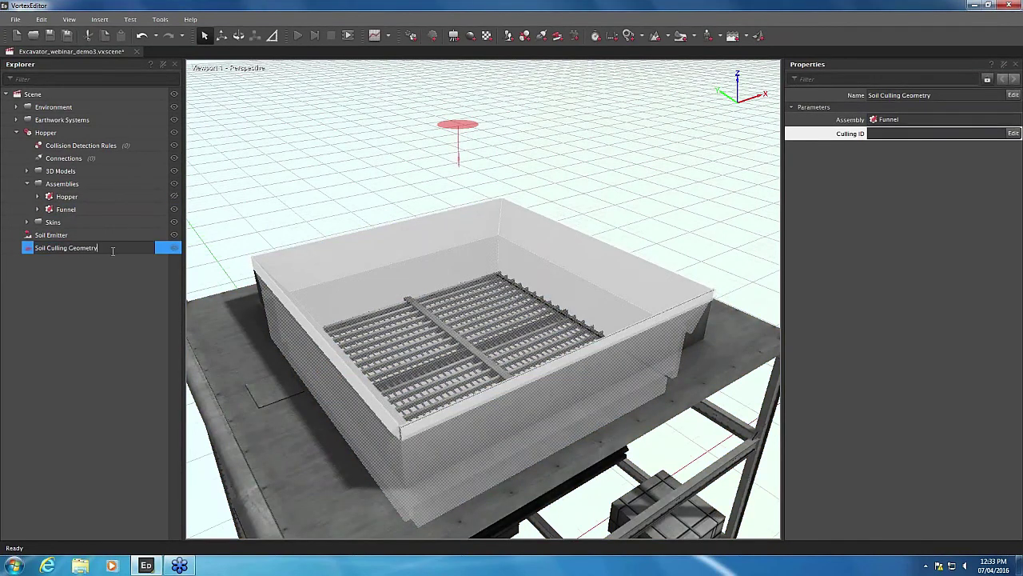
{"action": "type", "text": "On Targ"}
{"action": "key", "text": "BackSpace"}
{"action": "key", "text": "BackSpace"}
{"action": "key", "text": "BackSpace"}
{"action": "key", "text": "BackSpace"}
{"action": "key", "text": "BackSpace"}
{"action": "key", "text": "BackSpace"}
{"action": "key", "text": "BackSpace"}
{"action": "key", "text": "BackSpace"}
{"action": "key", "text": "Return"}
{"action": "type", "text": "On Target"}
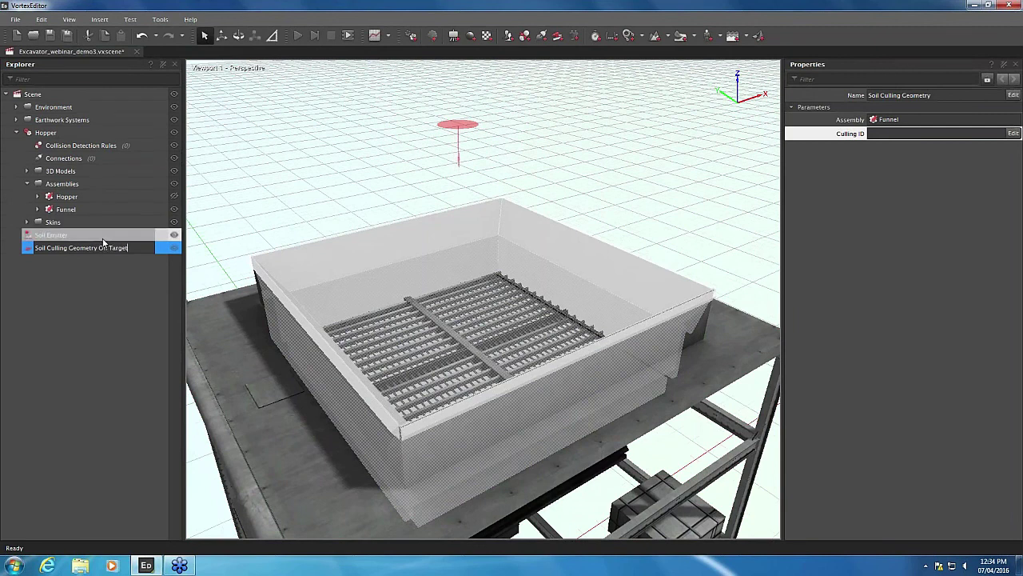
{"action": "key", "text": "Return"}
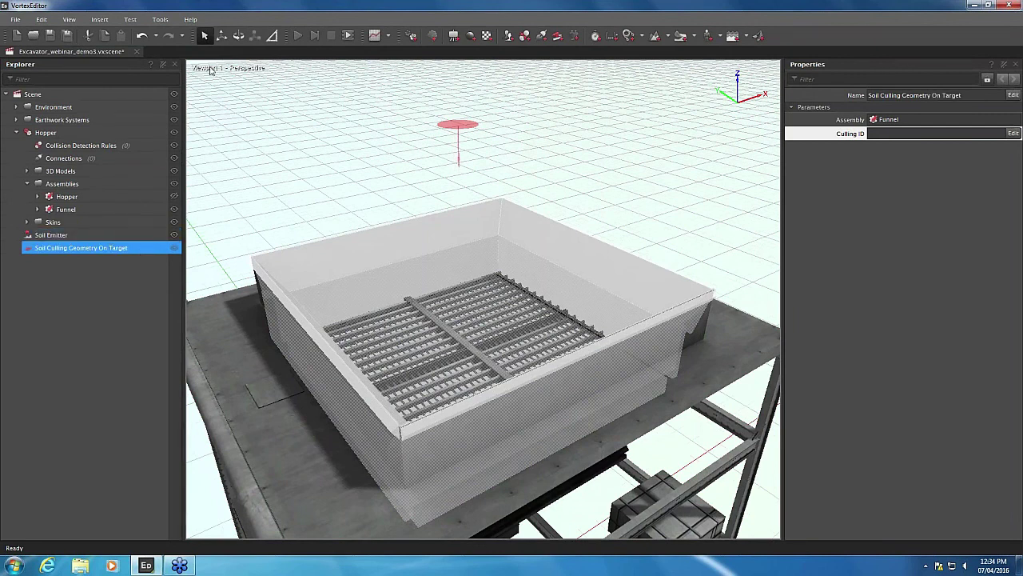
Step: Start the simulation and watch the emitted soil particles fall onto the hopper's grate
{"action": "middle_click_drag", "start_coordinate": [342, 154], "coordinate": [354, 154]}
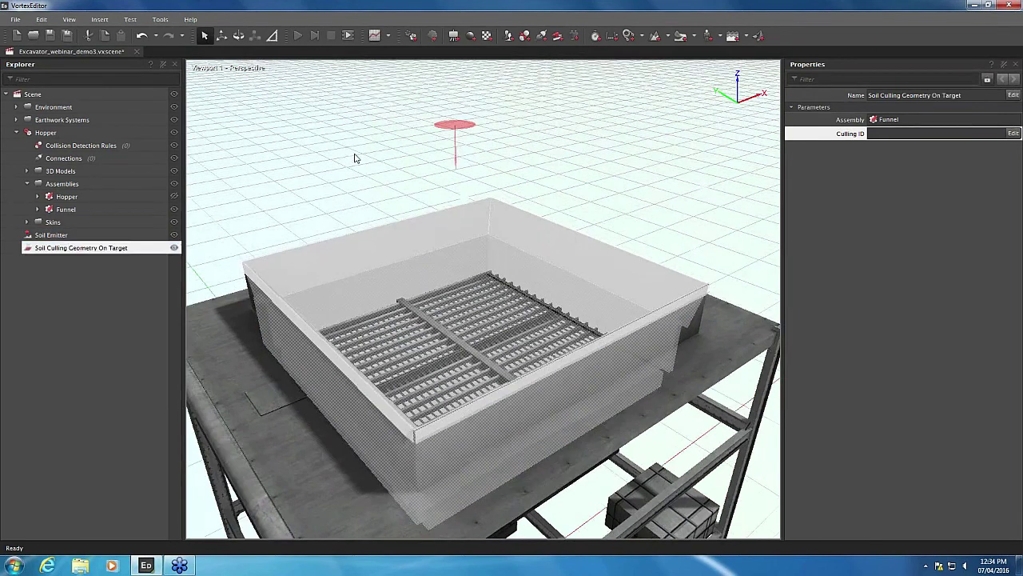
{"action": "left_click", "coordinate": [692, 147]}
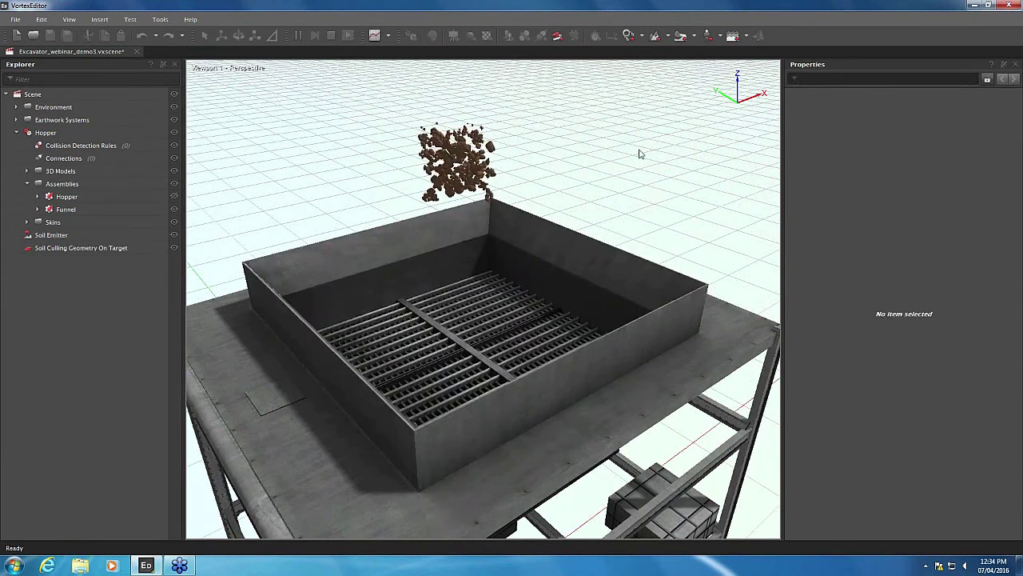
{"action": "scroll", "coordinate": [704, 178], "scroll_direction": "up", "scroll_amount": 5}
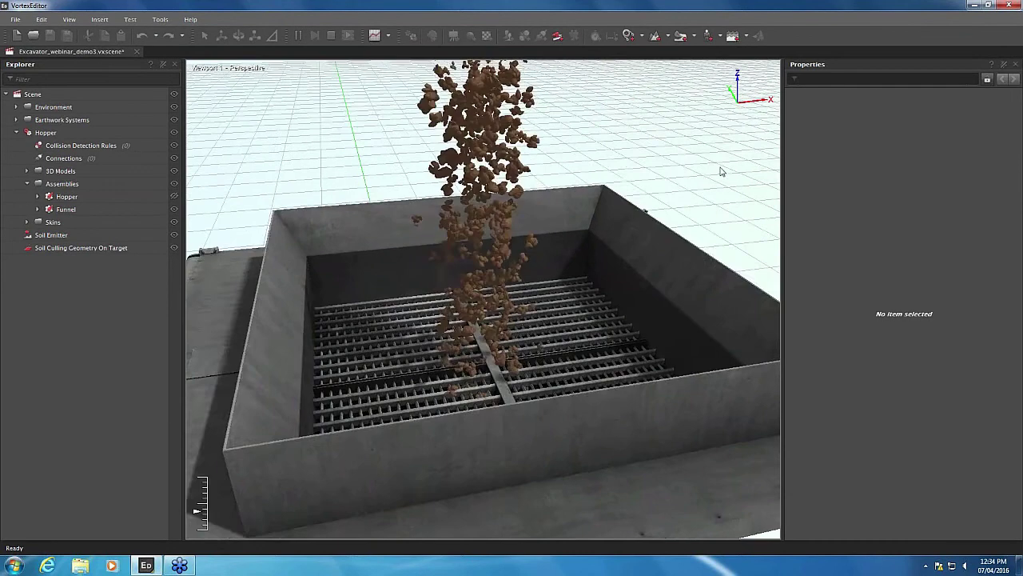
{"action": "middle_click_drag", "start_coordinate": [720, 171], "coordinate": [713, 222]}
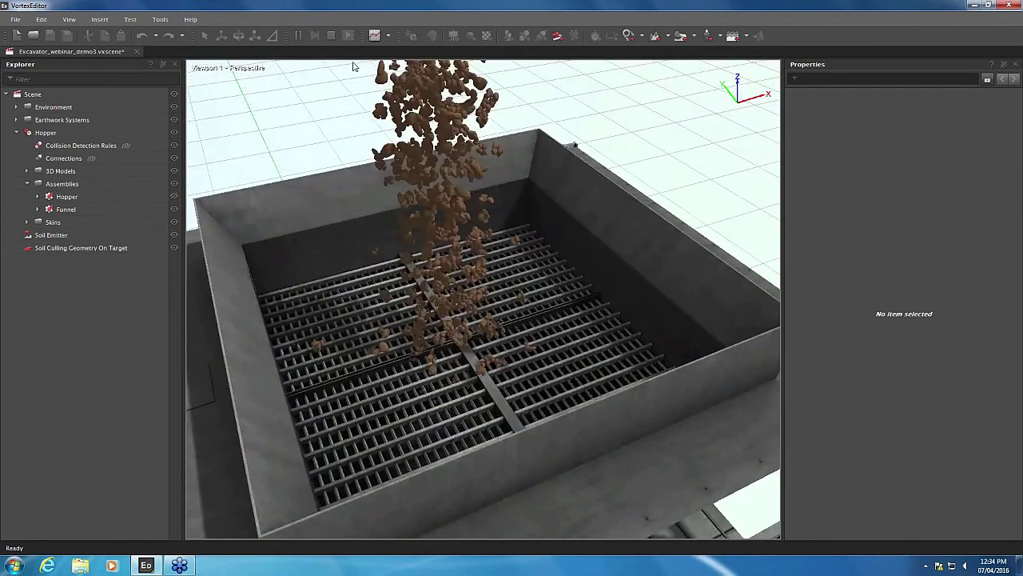
Step: Pause the simulation and examine at close range how the soil particles are culled at the grate
{"action": "left_click", "coordinate": [298, 35]}
{"action": "scroll", "coordinate": [585, 331], "scroll_direction": "up", "scroll_amount": 3}
{"action": "scroll", "coordinate": [583, 351], "scroll_direction": "up", "scroll_amount": 2}
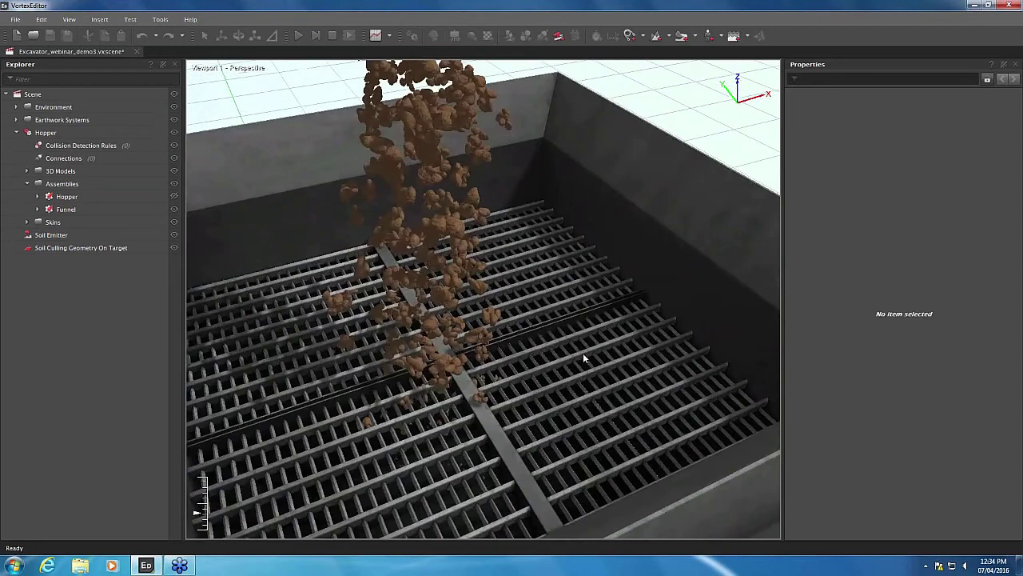
{"action": "scroll", "coordinate": [583, 353], "scroll_direction": "up", "scroll_amount": 5}
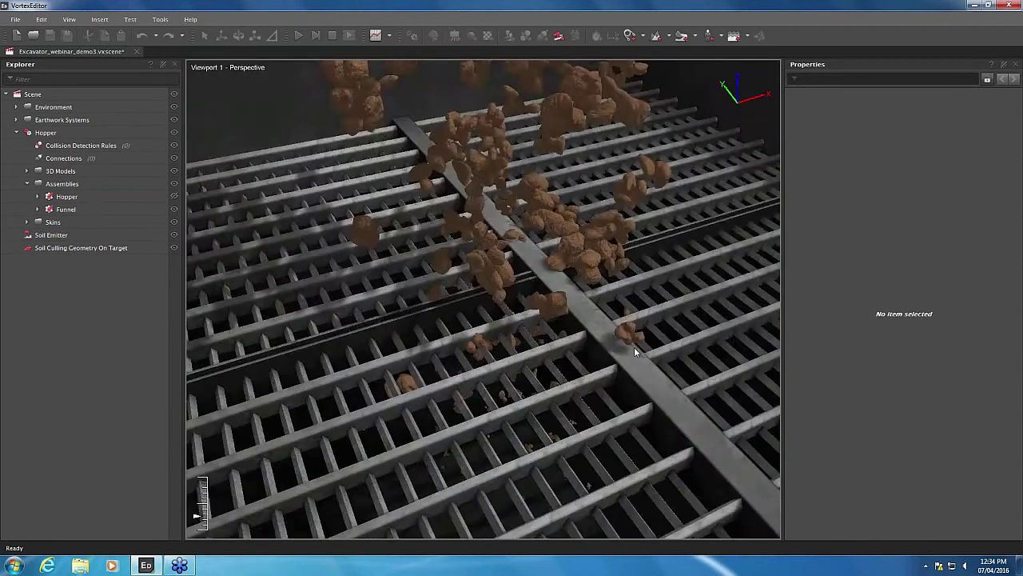
{"action": "middle_click_drag", "start_coordinate": [634, 347], "coordinate": [579, 327]}
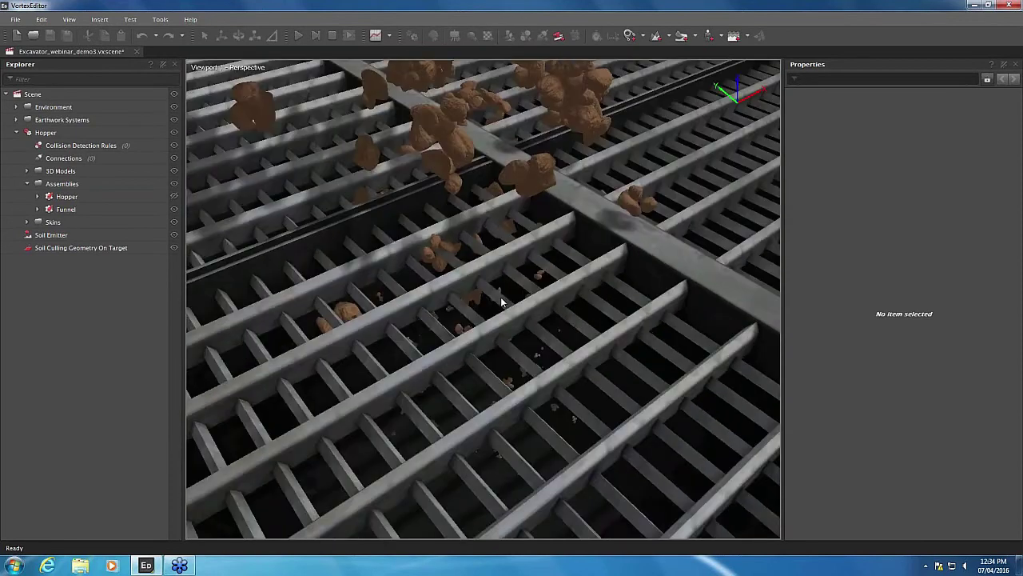
{"action": "scroll", "coordinate": [502, 295], "scroll_direction": "down", "scroll_amount": 1}
{"action": "scroll", "coordinate": [503, 297], "scroll_direction": "down", "scroll_amount": 2}
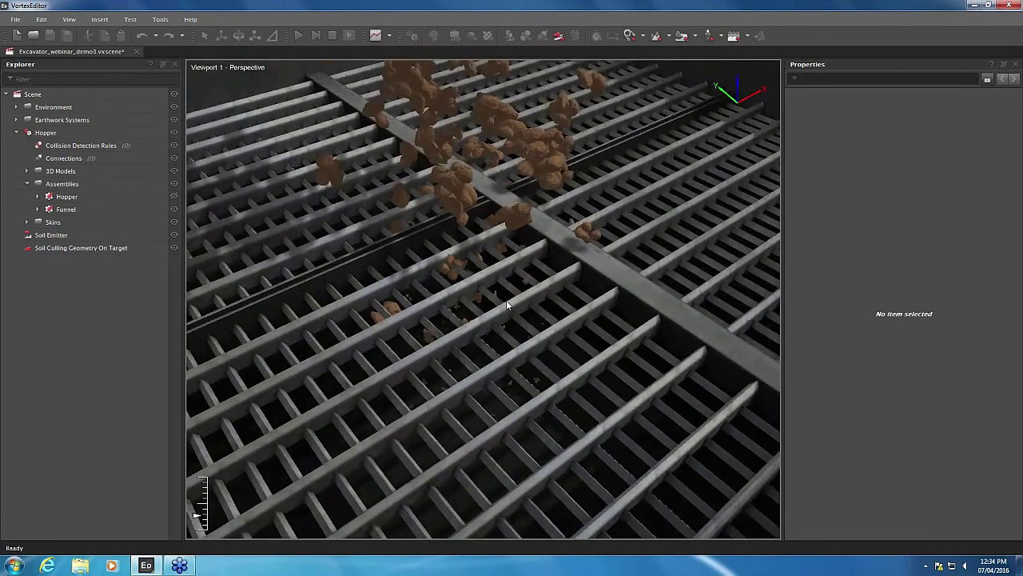
{"action": "mouse_move", "coordinate": [504, 298]}
{"action": "middle_mouse_down"}
{"action": "mouse_move", "coordinate": [484, 297]}
{"action": "mouse_move", "coordinate": [511, 289]}
{"action": "middle_mouse_up"}
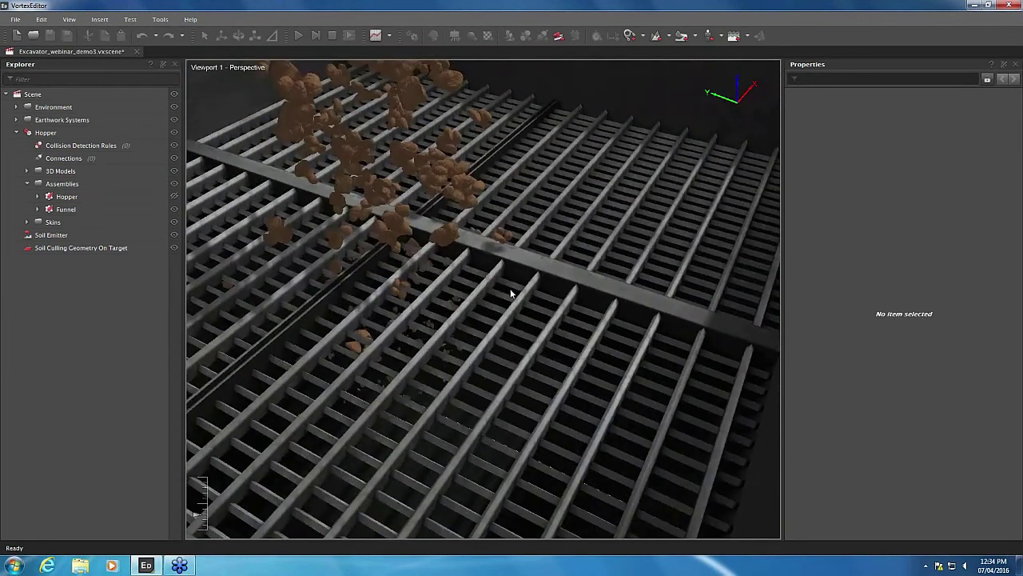
{"action": "left_click_drag", "start_coordinate": [511, 294], "coordinate": [466, 260]}
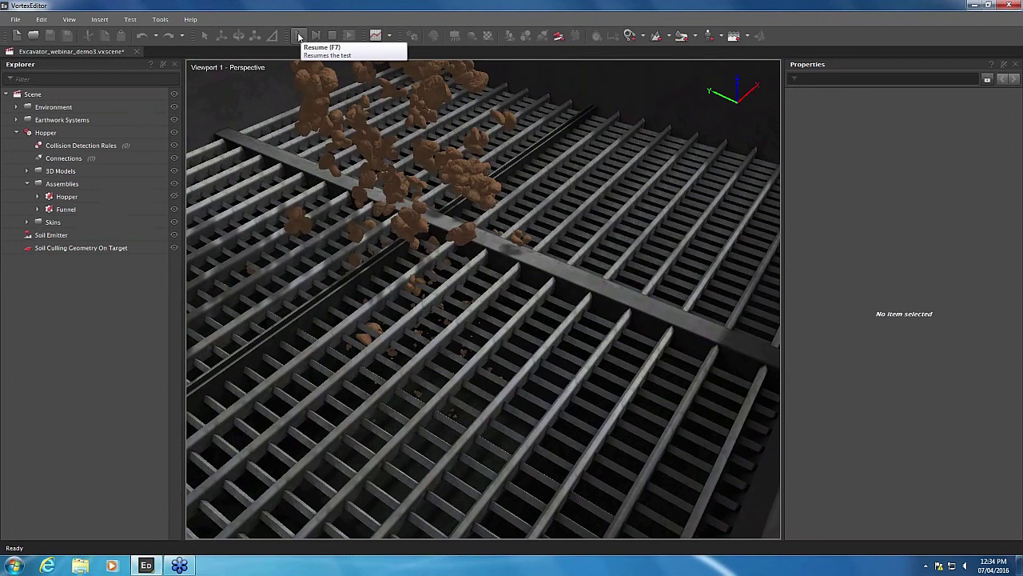
{"action": "scroll", "coordinate": [391, 268], "scroll_direction": "down", "scroll_amount": 2}
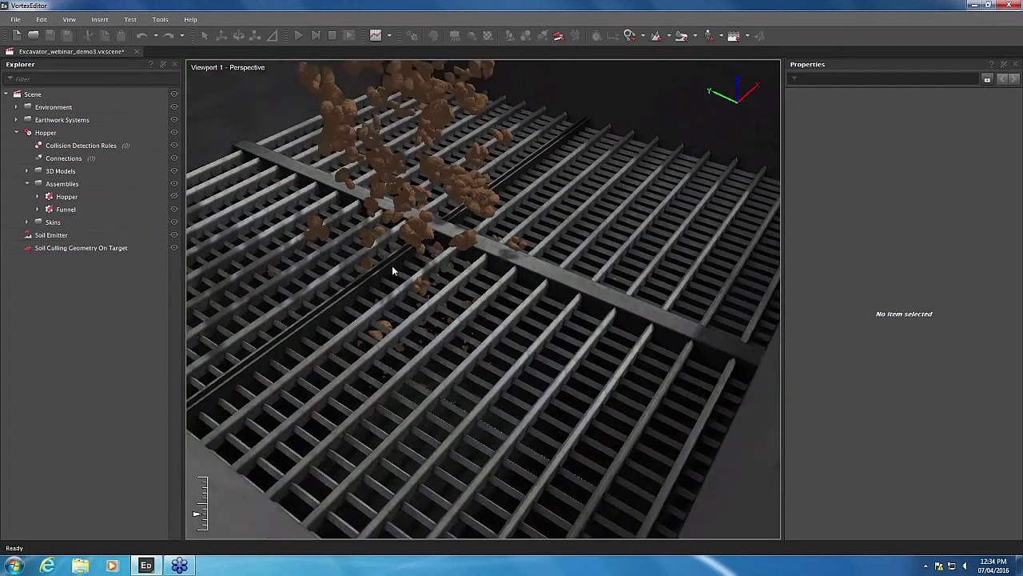
{"action": "middle_click_drag", "start_coordinate": [391, 266], "coordinate": [434, 280]}
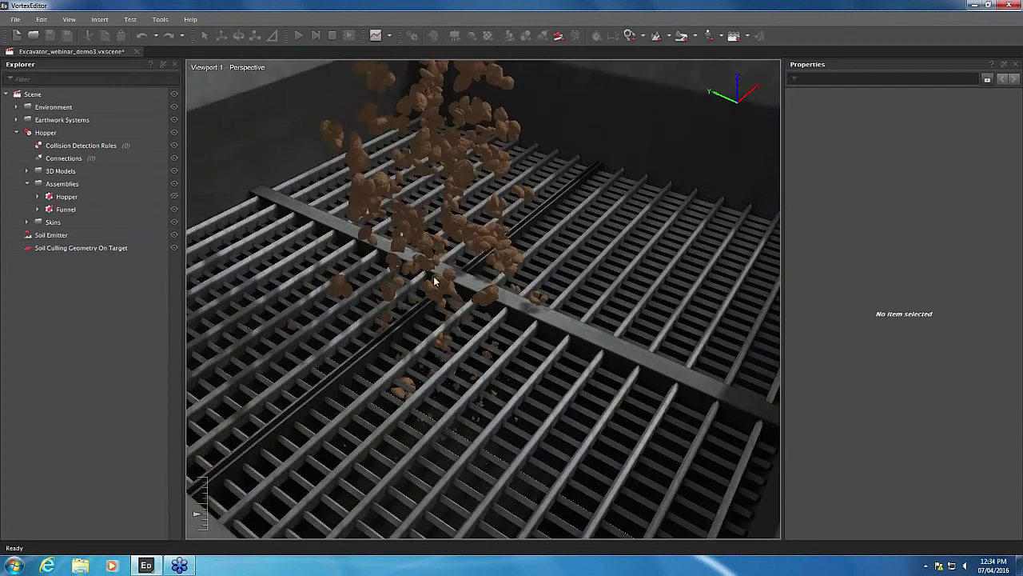
Step: Resume the simulation, view the falling soil from farther away and other angles, and stop the test
{"action": "left_click", "coordinate": [299, 36]}
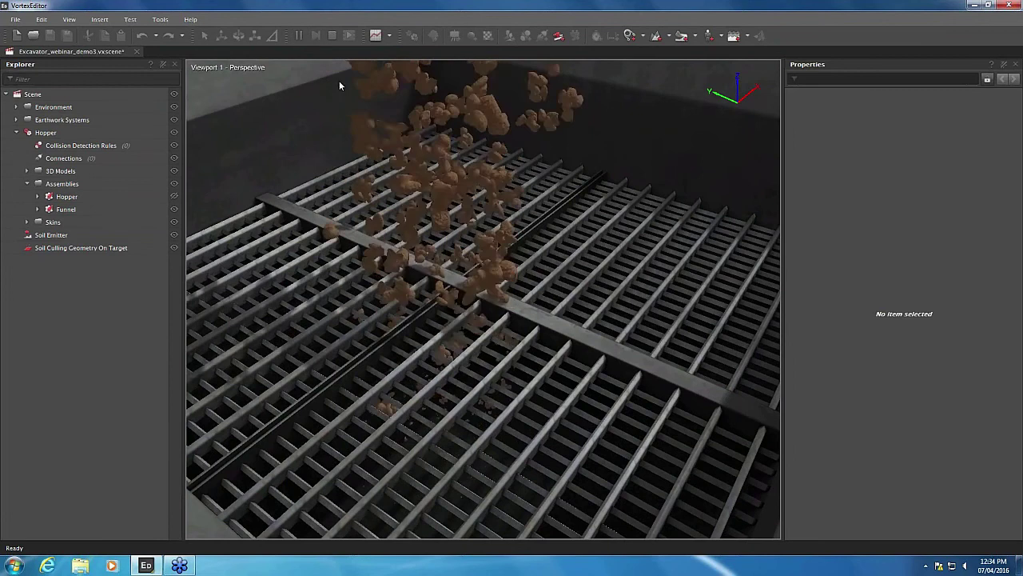
{"action": "scroll", "coordinate": [607, 287], "scroll_direction": "down", "scroll_amount": 3}
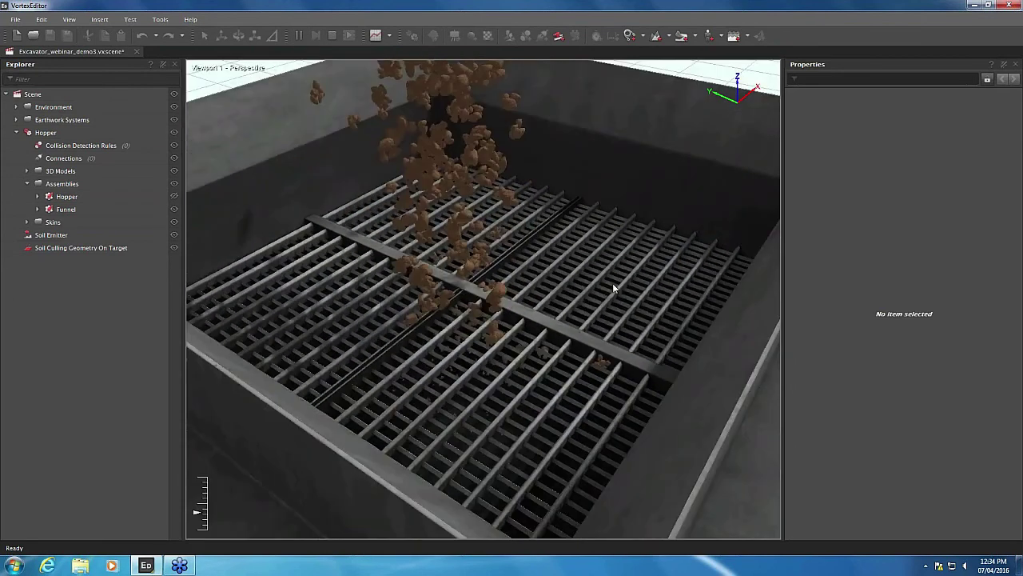
{"action": "scroll", "coordinate": [614, 285], "scroll_direction": "down", "scroll_amount": 2}
{"action": "middle_click_drag", "start_coordinate": [616, 285], "coordinate": [619, 375]}
{"action": "scroll", "coordinate": [576, 340], "scroll_direction": "down", "scroll_amount": 4}
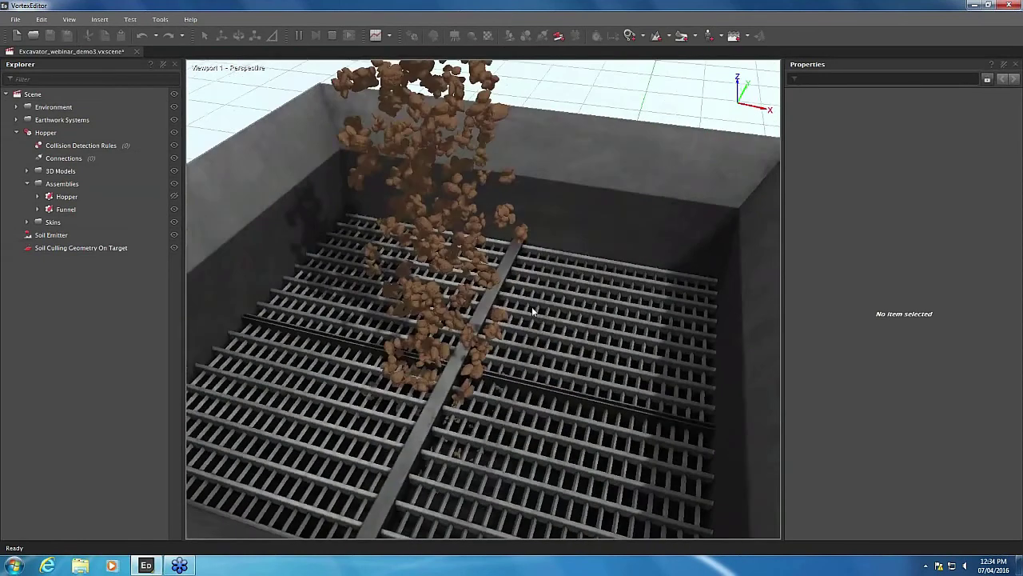
{"action": "left_click", "coordinate": [332, 36]}
Step: Move the Soil Emitter above the hopper's side wall, to about X 4.357 m and Z 18.160 m
{"action": "scroll", "coordinate": [559, 222], "scroll_direction": "up", "scroll_amount": 2}
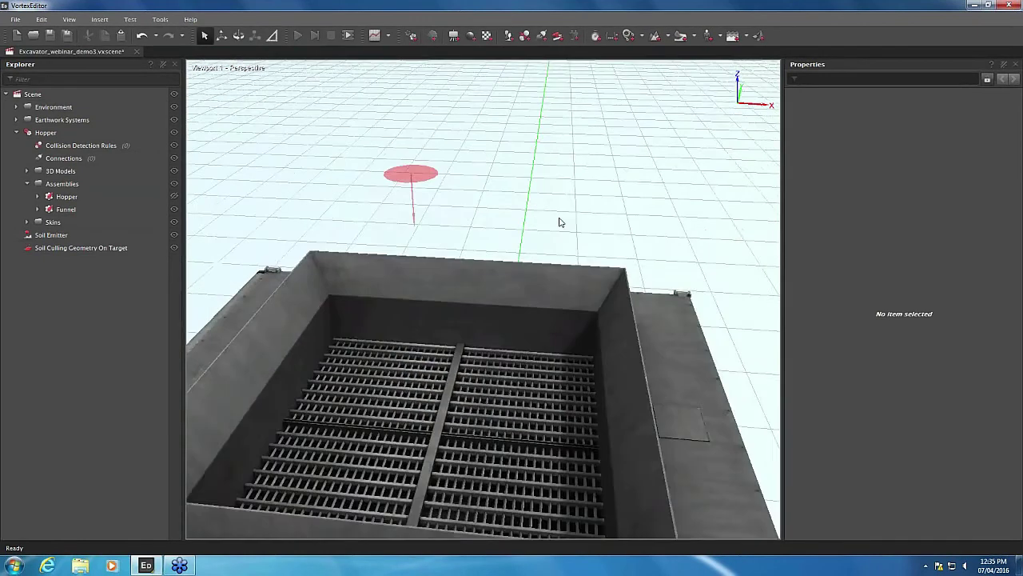
{"action": "middle_click_drag", "start_coordinate": [560, 222], "coordinate": [537, 230]}
{"action": "left_click", "coordinate": [426, 172]}
{"action": "key", "text": "w"}
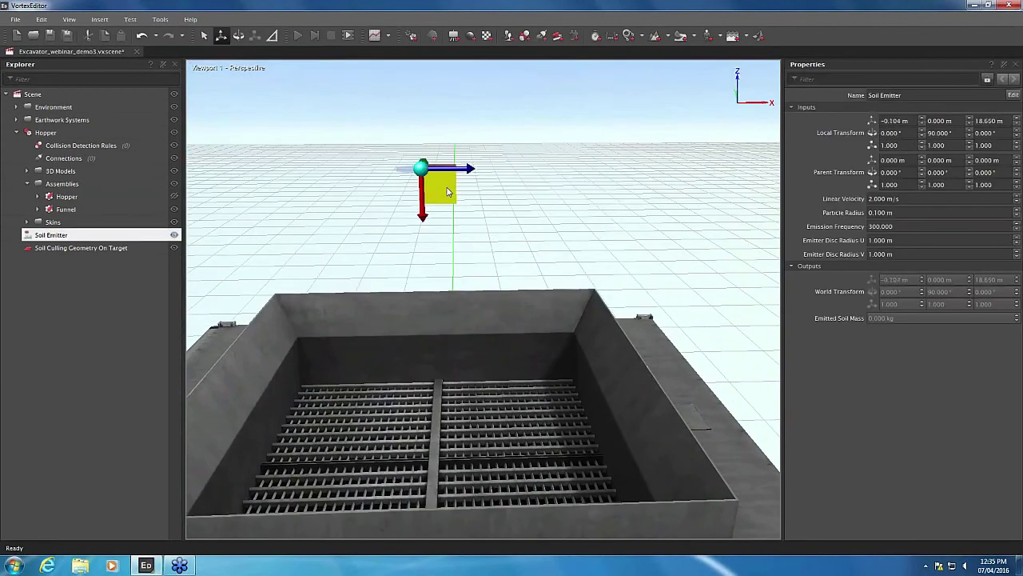
{"action": "left_click_drag", "start_coordinate": [447, 192], "coordinate": [641, 204]}
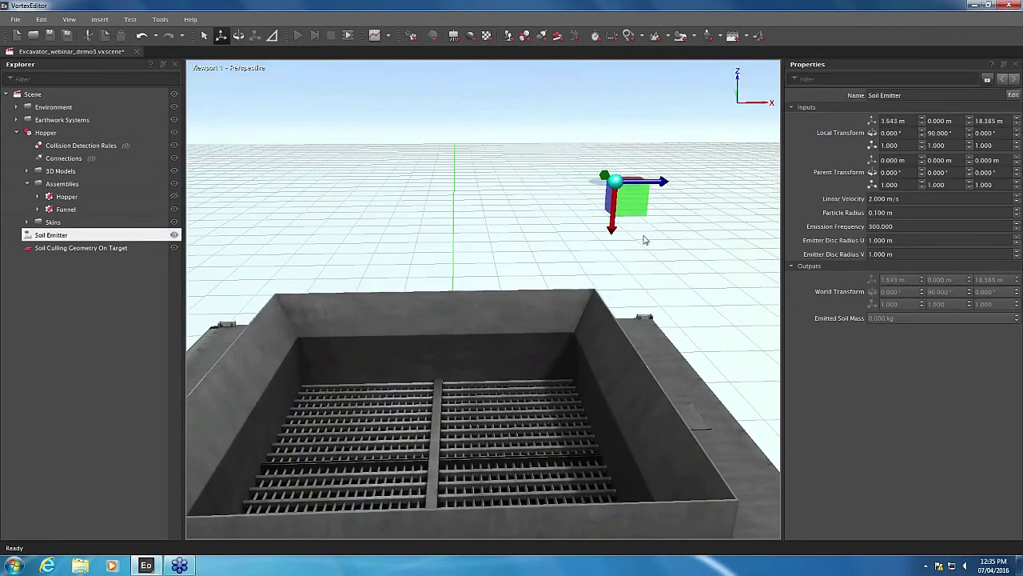
{"action": "middle_click_drag", "start_coordinate": [645, 240], "coordinate": [596, 251]}
{"action": "left_click_drag", "start_coordinate": [629, 213], "coordinate": [651, 219]}
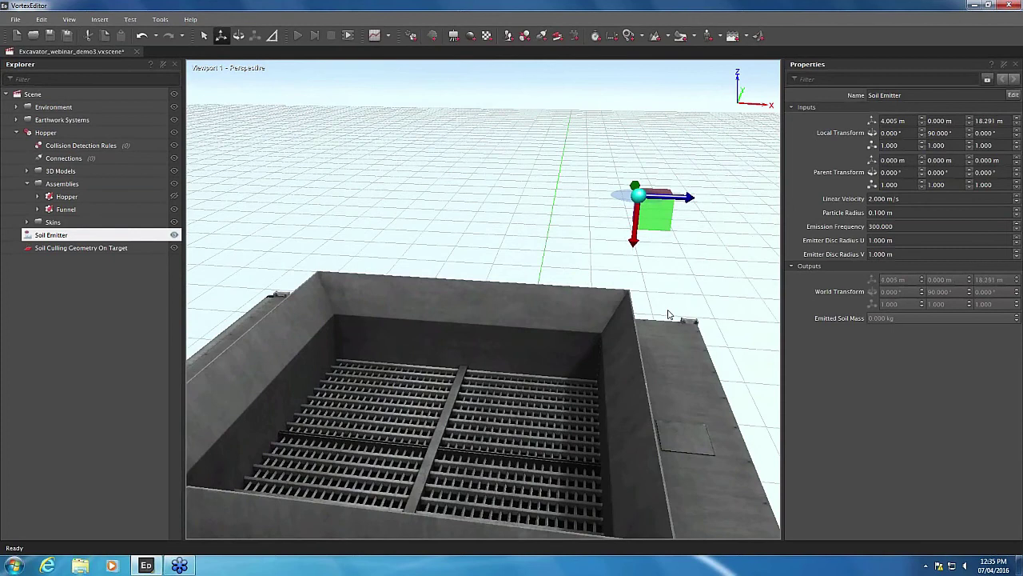
{"action": "middle_click_drag", "start_coordinate": [669, 314], "coordinate": [571, 225]}
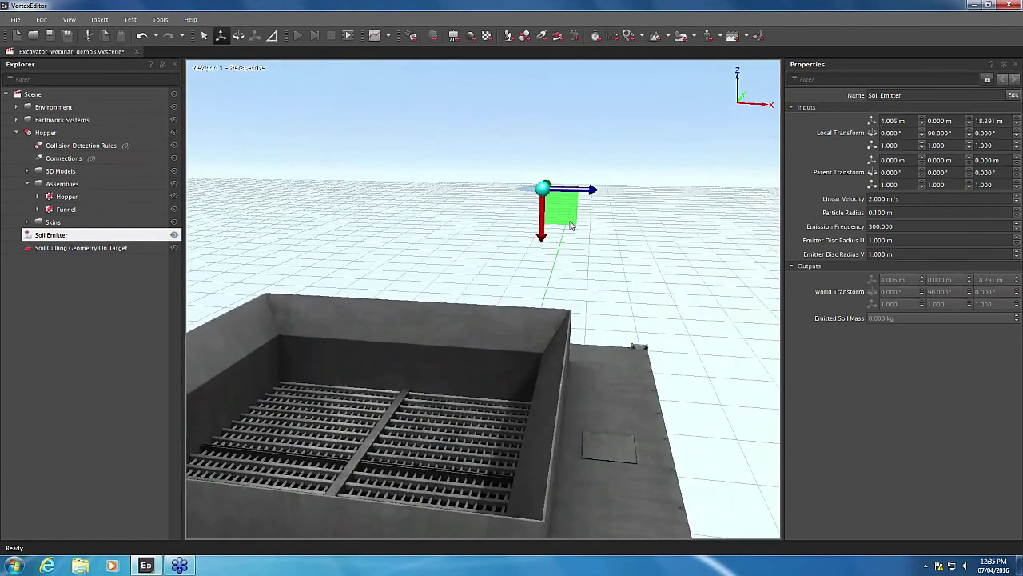
{"action": "left_click_drag", "start_coordinate": [571, 225], "coordinate": [586, 227]}
{"action": "mouse_move", "coordinate": [600, 301]}
{"action": "middle_mouse_down"}
{"action": "mouse_move", "coordinate": [625, 293]}
{"action": "mouse_move", "coordinate": [604, 294]}
{"action": "middle_mouse_up"}
{"action": "left_click_drag", "start_coordinate": [556, 216], "coordinate": [560, 225]}
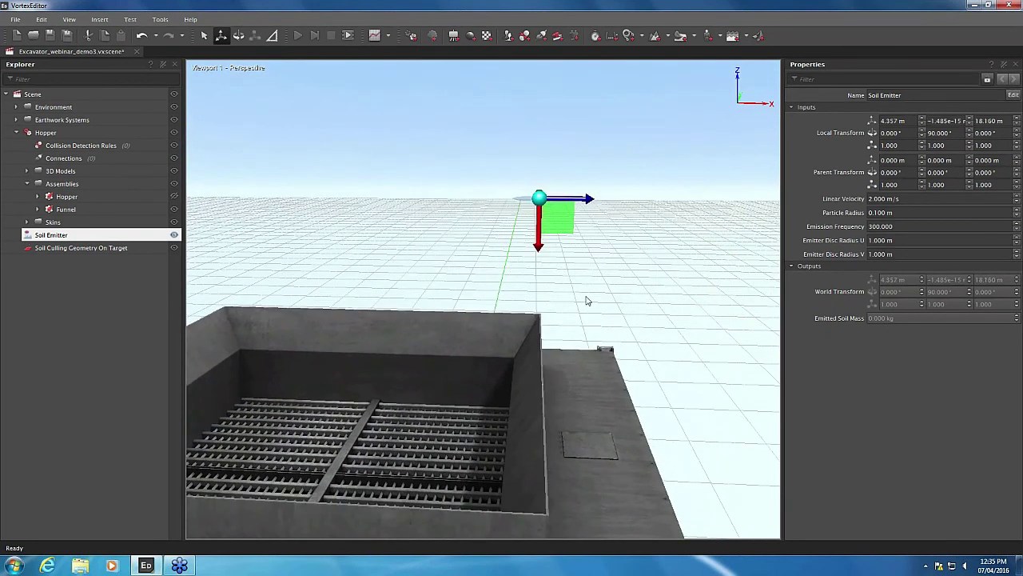
Step: Start the simulation and watch from several angles how soil lands on both sides of the hopper wall
{"action": "left_click", "coordinate": [302, 37]}
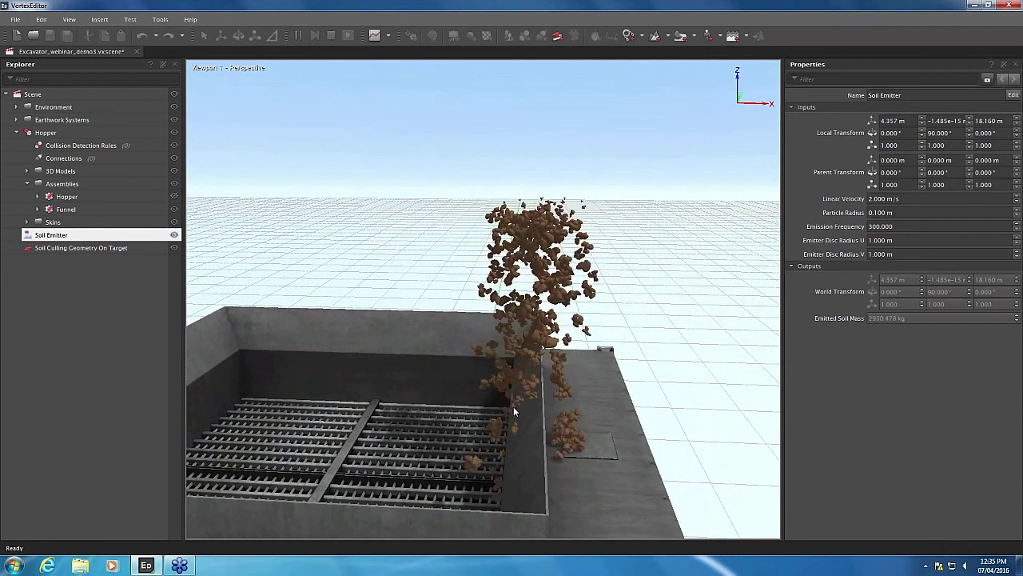
{"action": "scroll", "coordinate": [514, 407], "scroll_direction": "down", "scroll_amount": 2}
{"action": "middle_click_drag", "start_coordinate": [516, 407], "coordinate": [465, 434]}
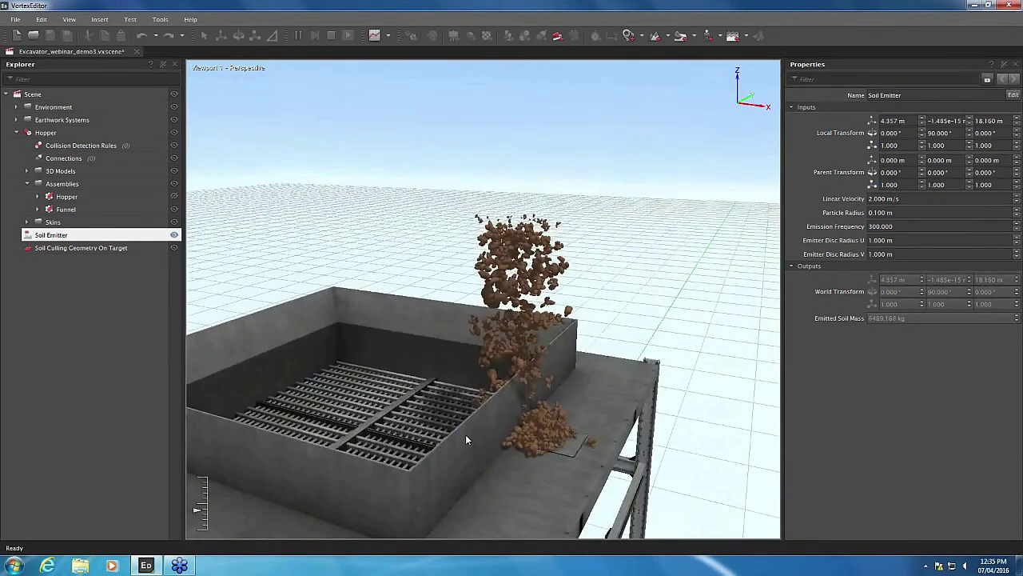
{"action": "scroll", "coordinate": [540, 448], "scroll_direction": "up", "scroll_amount": 1}
{"action": "middle_click_drag", "start_coordinate": [540, 450], "coordinate": [531, 418]}
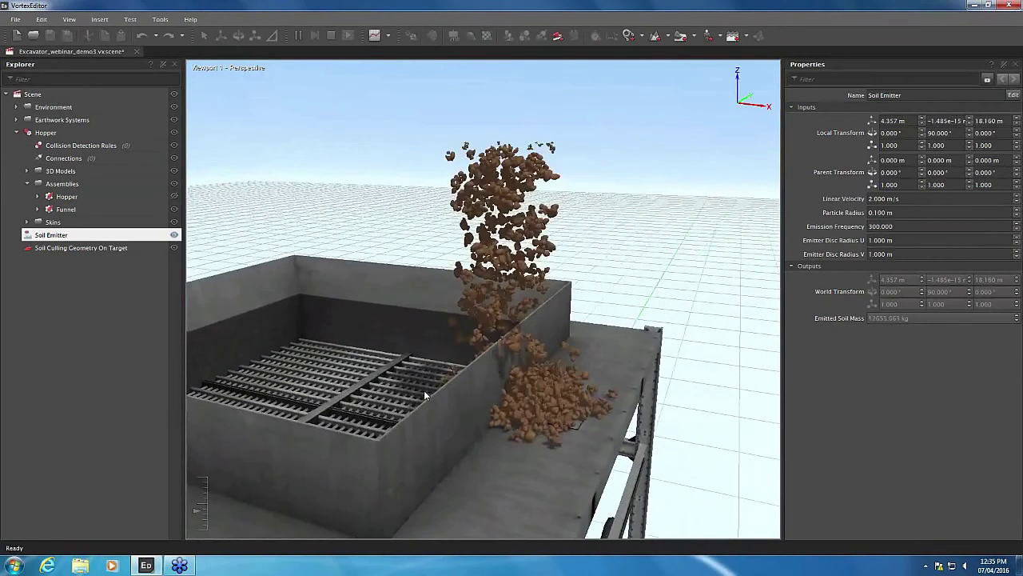
{"action": "left_click_drag", "start_coordinate": [424, 395], "coordinate": [569, 432]}
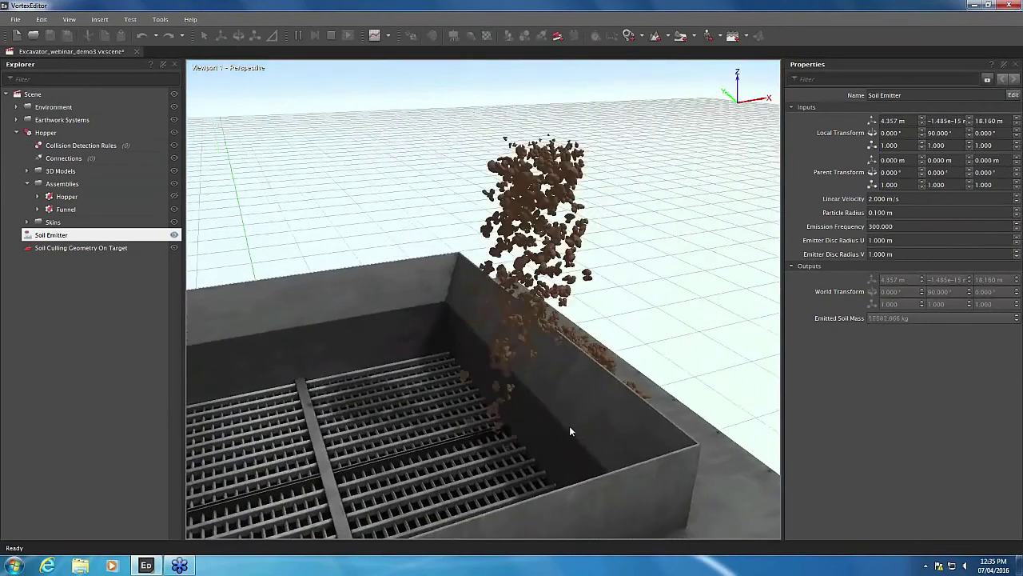
{"action": "middle_click_drag", "start_coordinate": [571, 431], "coordinate": [553, 475]}
{"action": "scroll", "coordinate": [559, 453], "scroll_direction": "up", "scroll_amount": 2}
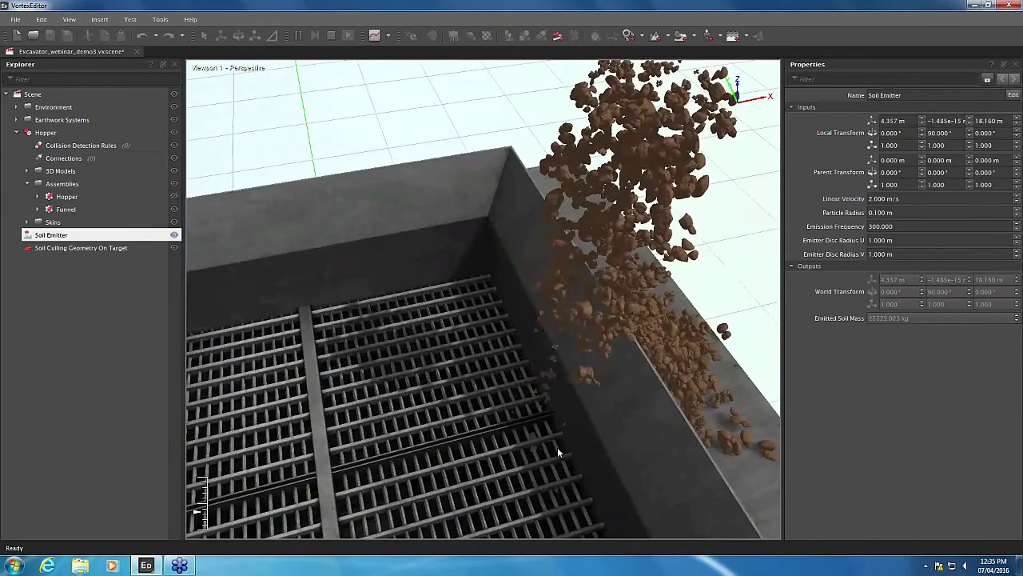
Step: Examine the soil piling up on the platform outside the hopper wall, and stop the simulation
{"action": "scroll", "coordinate": [570, 358], "scroll_direction": "down", "scroll_amount": 3}
{"action": "middle_click_drag", "start_coordinate": [628, 415], "coordinate": [621, 368]}
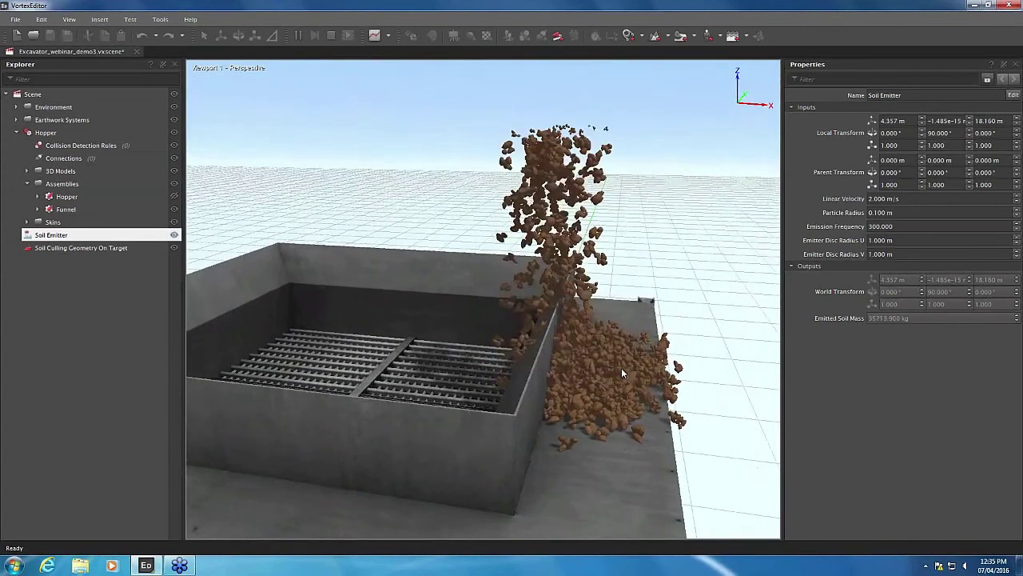
{"action": "left_click_drag", "start_coordinate": [622, 367], "coordinate": [591, 354]}
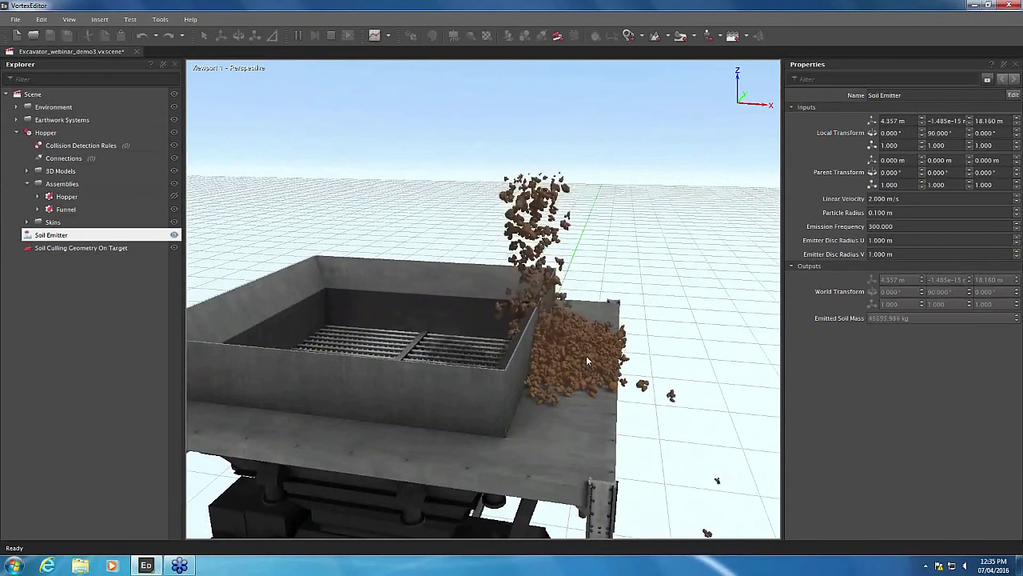
{"action": "left_click_drag", "start_coordinate": [571, 348], "coordinate": [552, 375]}
{"action": "scroll", "coordinate": [607, 360], "scroll_direction": "up", "scroll_amount": 3}
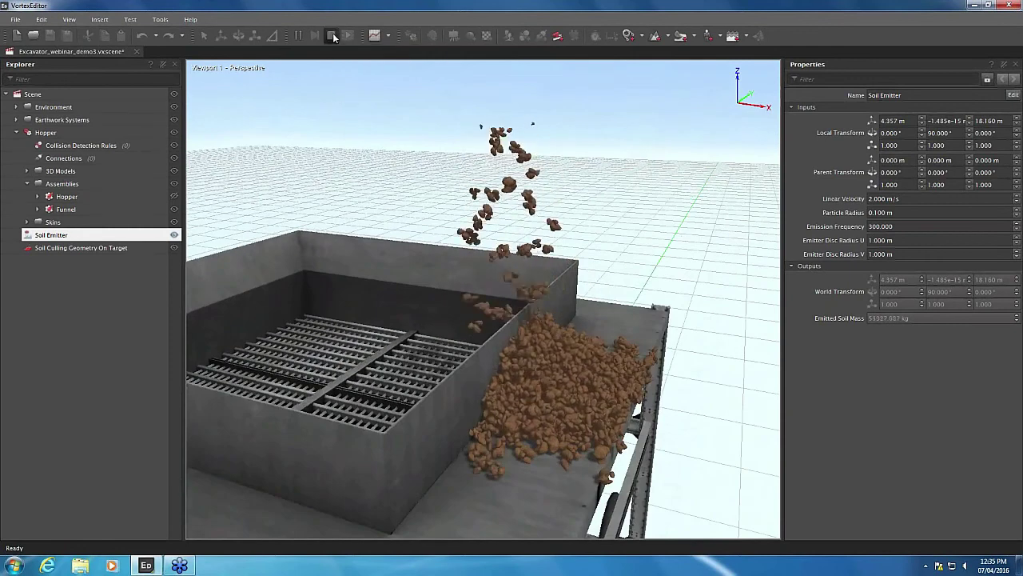
{"action": "left_click", "coordinate": [335, 38]}
Step: Add another Soil Culling Geometry to the scene and rename it "Soil Culling Geometry Spill"
{"action": "left_click_drag", "start_coordinate": [512, 263], "coordinate": [542, 330]}
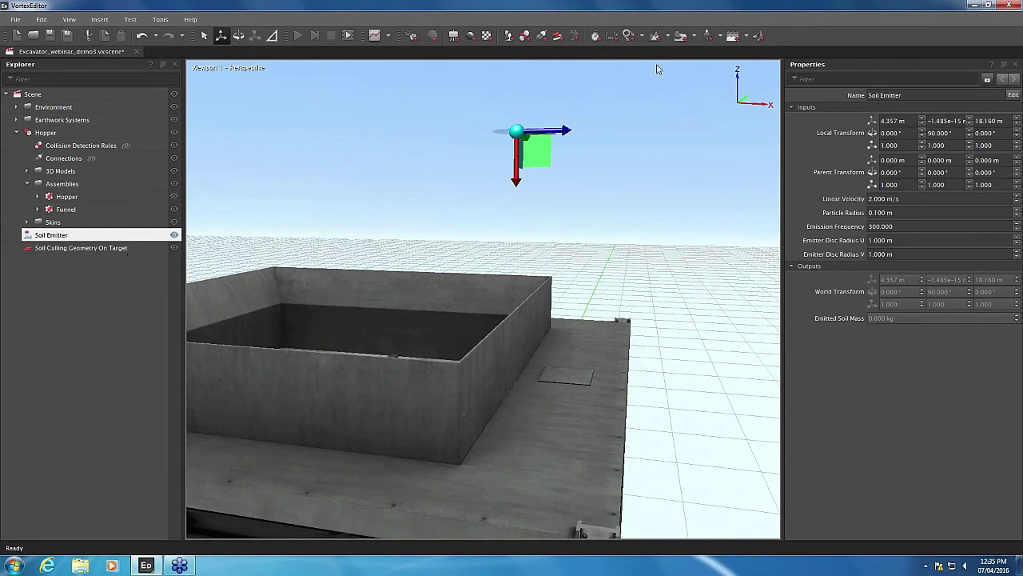
{"action": "left_click", "coordinate": [694, 37]}
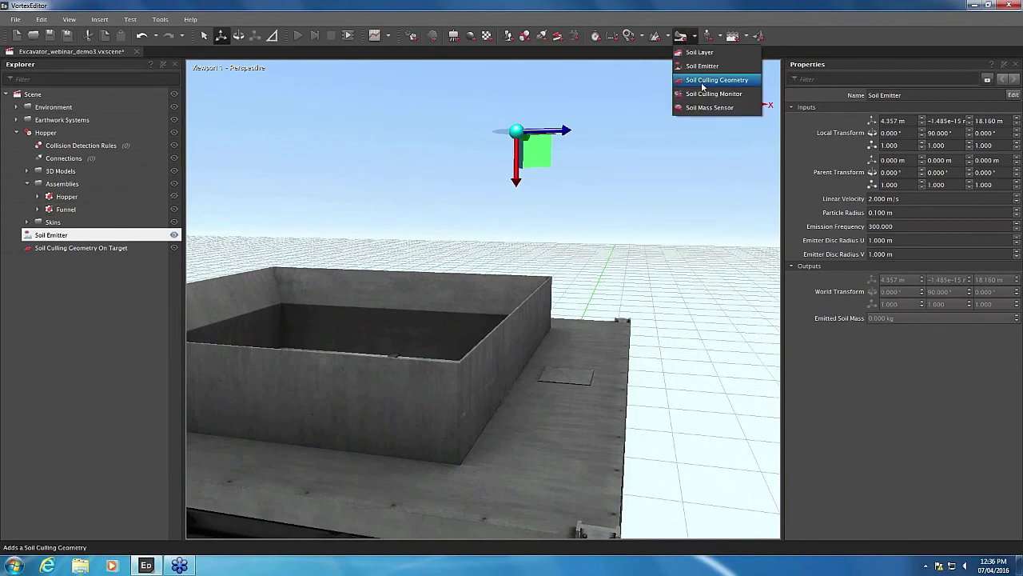
{"action": "left_click", "coordinate": [712, 82]}
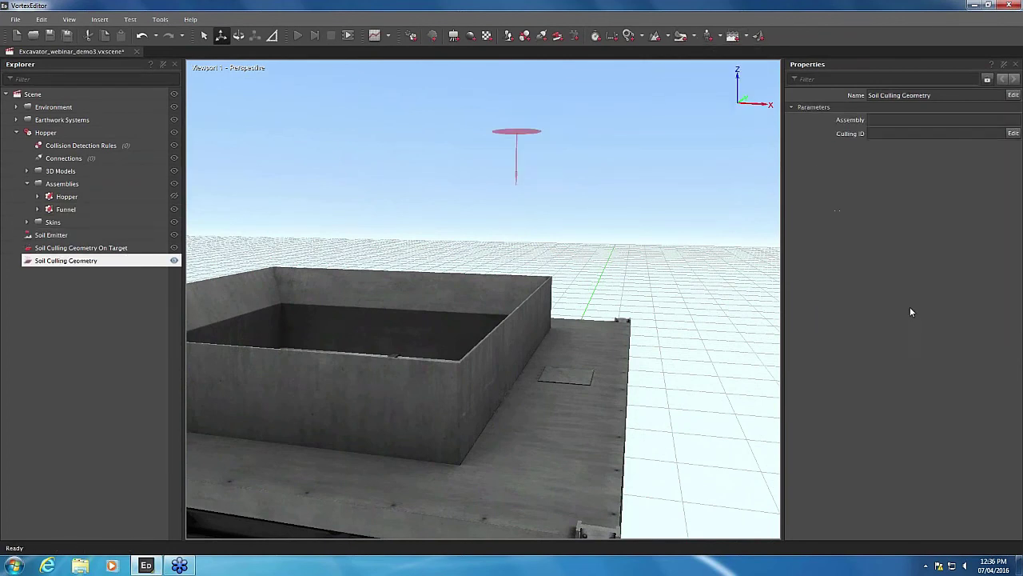
{"action": "double_click", "coordinate": [105, 260]}
{"action": "key", "text": "BackSpace"}
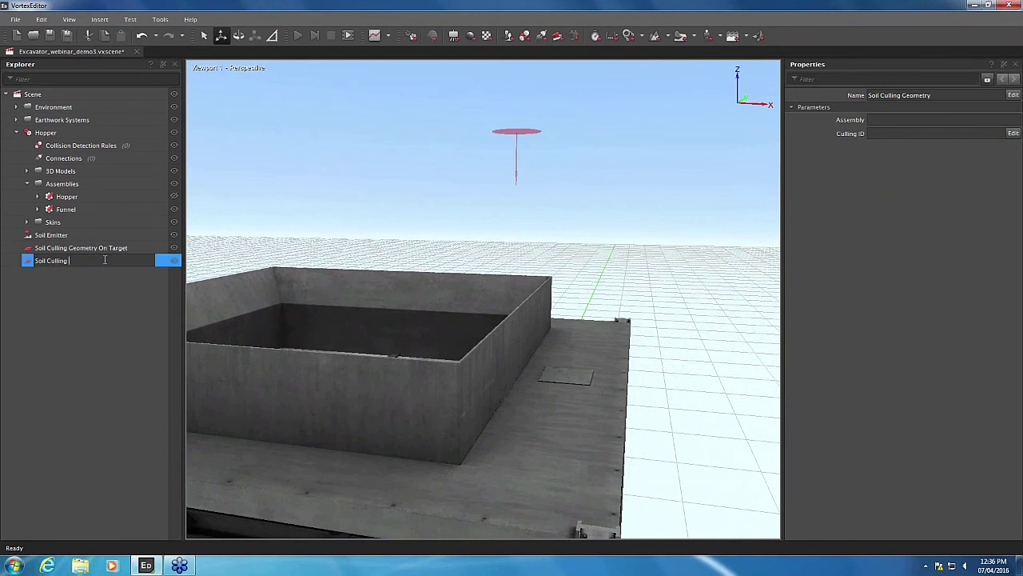
{"action": "type", "text": "Geometry Spill"}
{"action": "key", "text": "Return"}
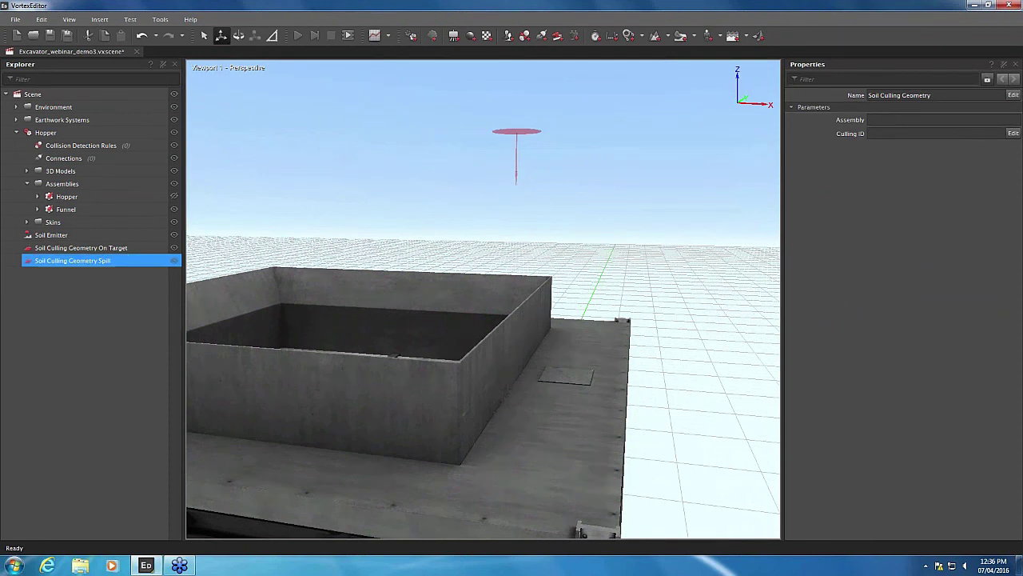
Step: Assign the Hopper assembly to the Soil Culling Geometry Spill
{"action": "scroll", "coordinate": [524, 256], "scroll_direction": "down", "scroll_amount": 3}
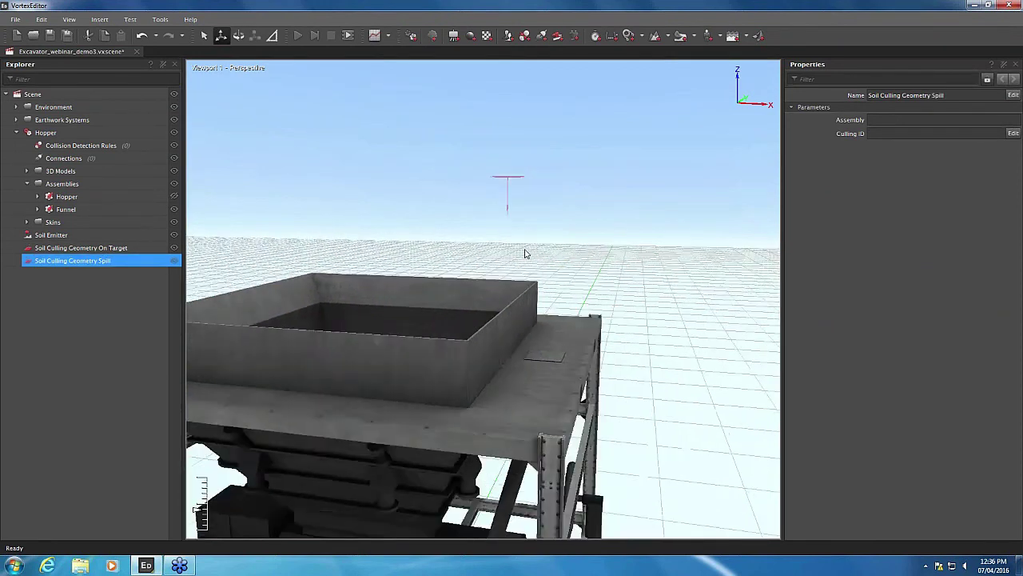
{"action": "middle_click_drag", "start_coordinate": [524, 255], "coordinate": [527, 297]}
{"action": "left_click", "coordinate": [943, 120]}
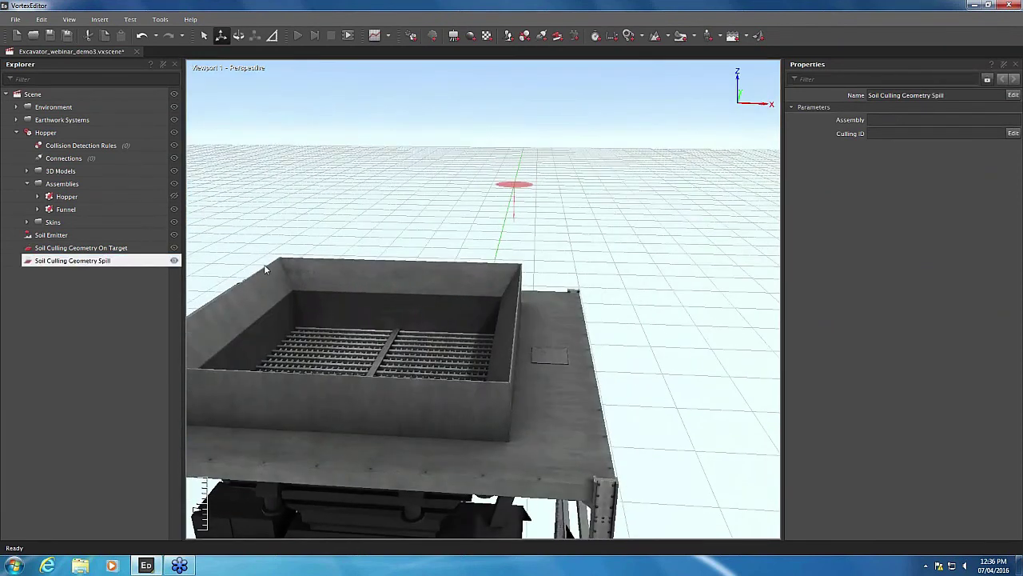
{"action": "left_click", "coordinate": [112, 197]}
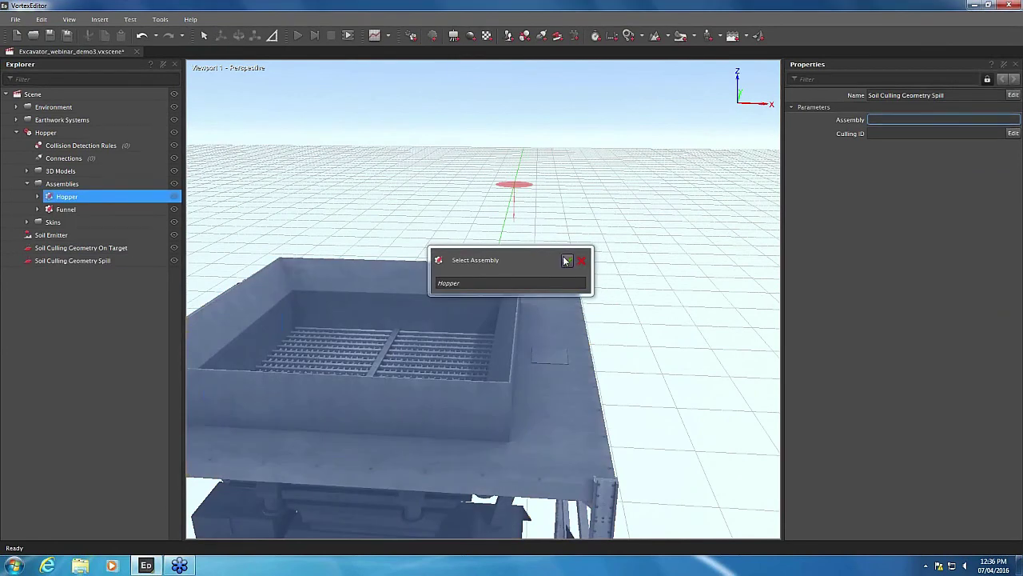
{"action": "left_click", "coordinate": [566, 260]}
Step: Run the simulation, check how spilled soil is culled on the hopper's outer platform, and stop the test
{"action": "middle_click_drag", "start_coordinate": [636, 322], "coordinate": [609, 256]}
{"action": "scroll", "coordinate": [629, 270], "scroll_direction": "up", "scroll_amount": 3}
{"action": "key", "text": "F5"}
{"action": "scroll", "coordinate": [608, 320], "scroll_direction": "down", "scroll_amount": 1}
{"action": "middle_click_drag", "start_coordinate": [606, 329], "coordinate": [548, 387]}
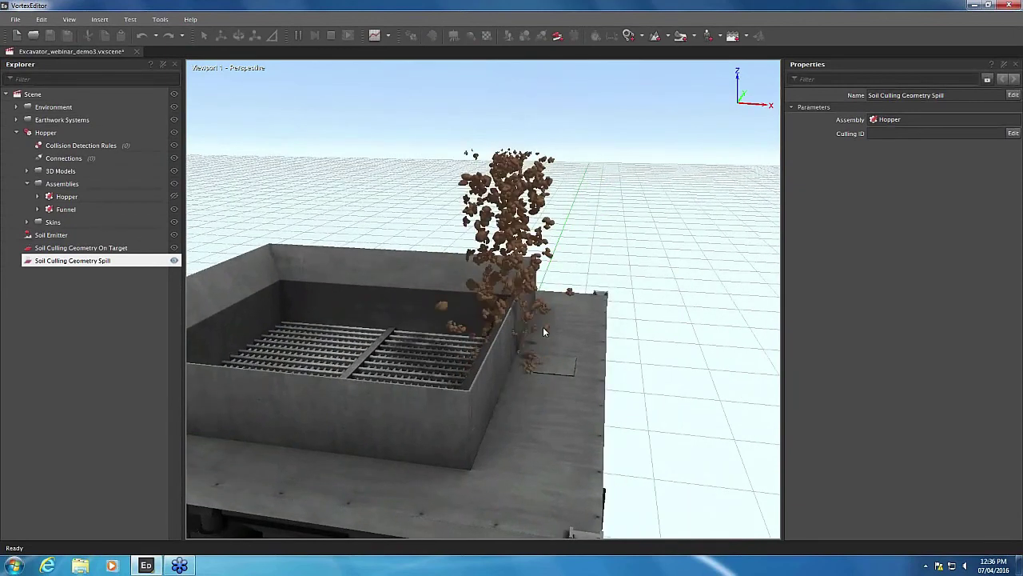
{"action": "scroll", "coordinate": [543, 330], "scroll_direction": "up", "scroll_amount": 2}
{"action": "middle_click_drag", "start_coordinate": [545, 331], "coordinate": [548, 364]}
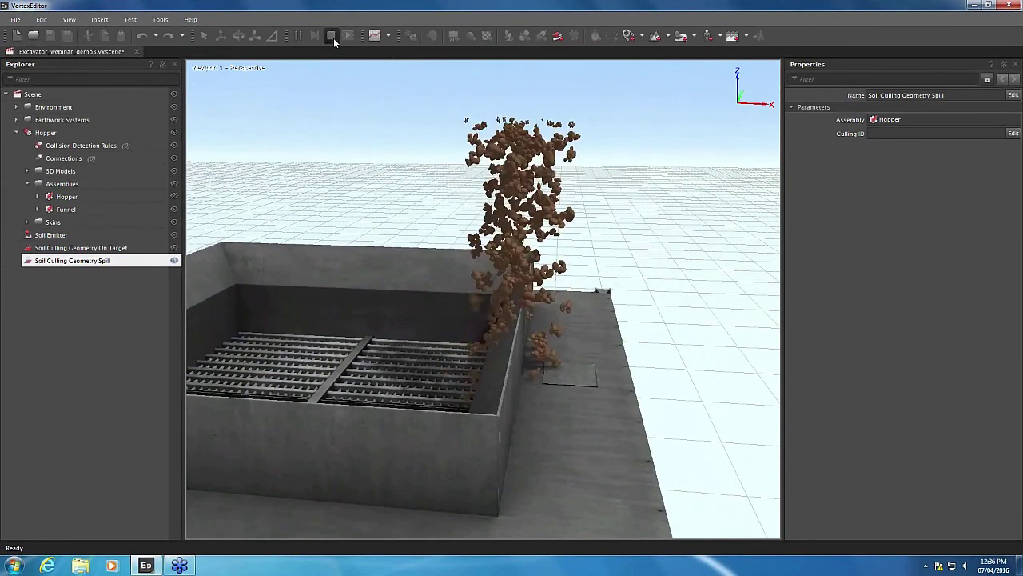
{"action": "left_click", "coordinate": [332, 35]}
Step: Add a Soil Culling Monitor to the scene and set its Culling ID to "Spill"
{"action": "left_click", "coordinate": [692, 37]}
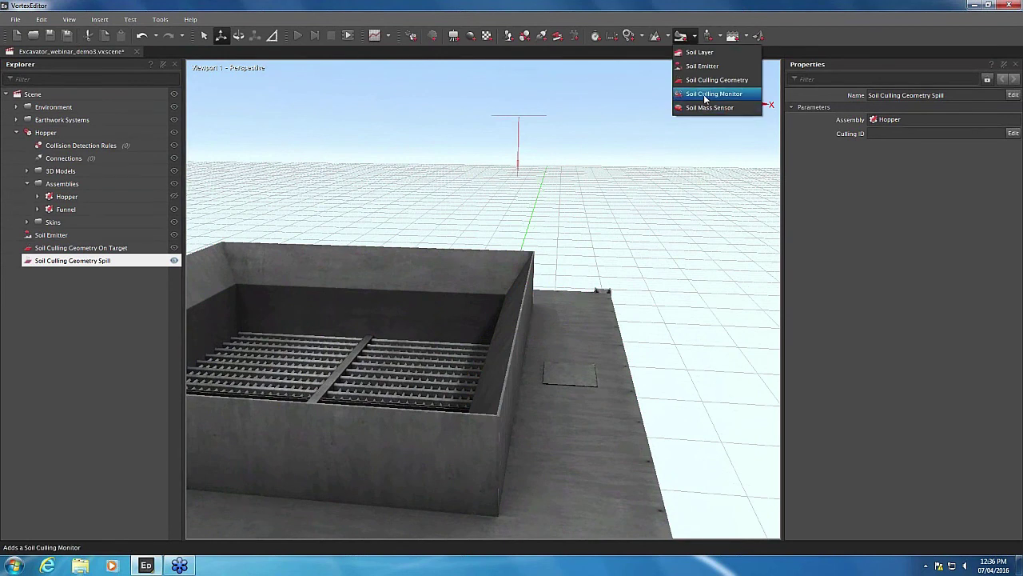
{"action": "left_click", "coordinate": [705, 94]}
{"action": "scroll", "coordinate": [382, 185], "scroll_direction": "down", "scroll_amount": 1}
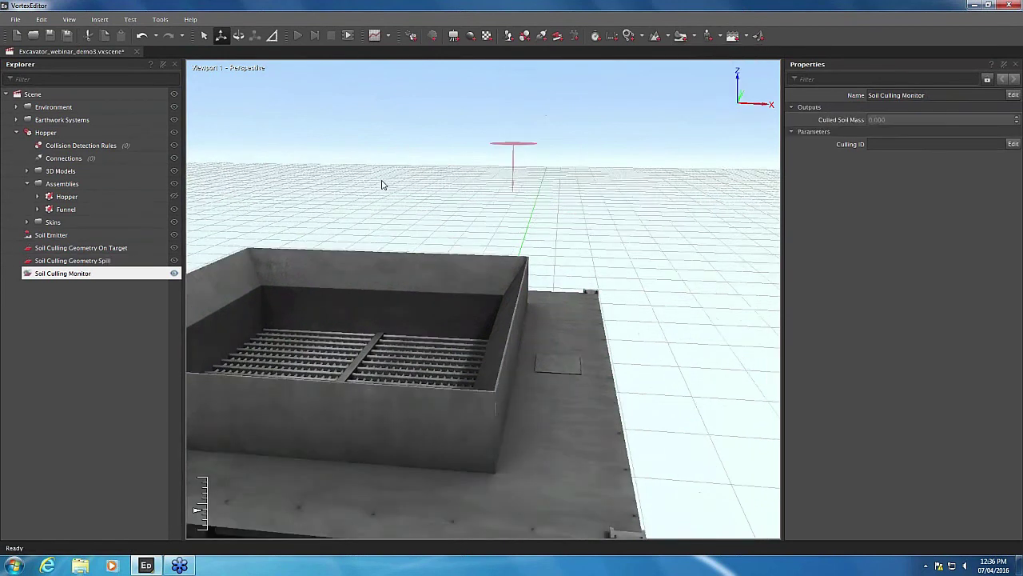
{"action": "scroll", "coordinate": [381, 185], "scroll_direction": "down", "scroll_amount": 2}
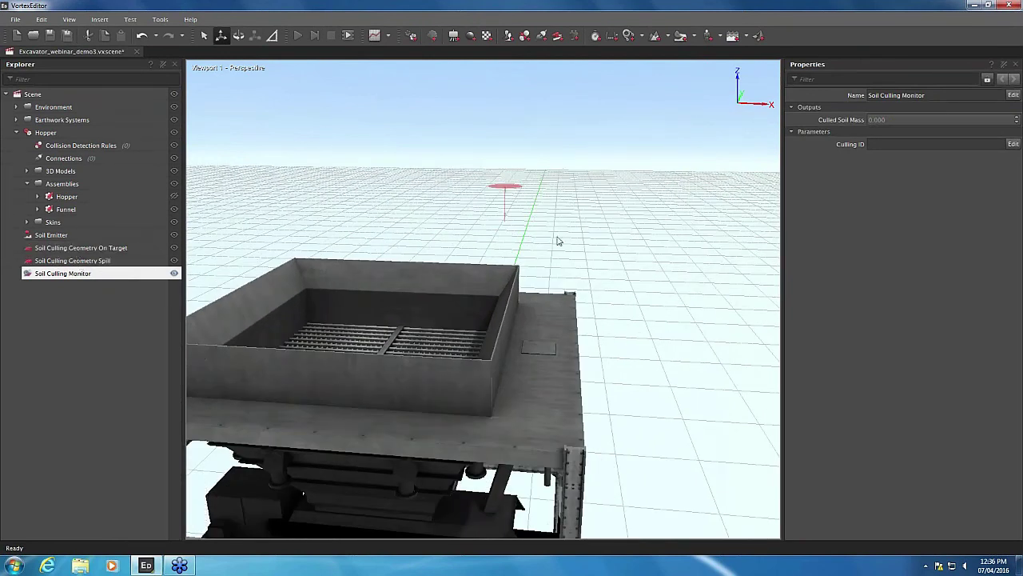
{"action": "scroll", "coordinate": [567, 212], "scroll_direction": "up", "scroll_amount": 5}
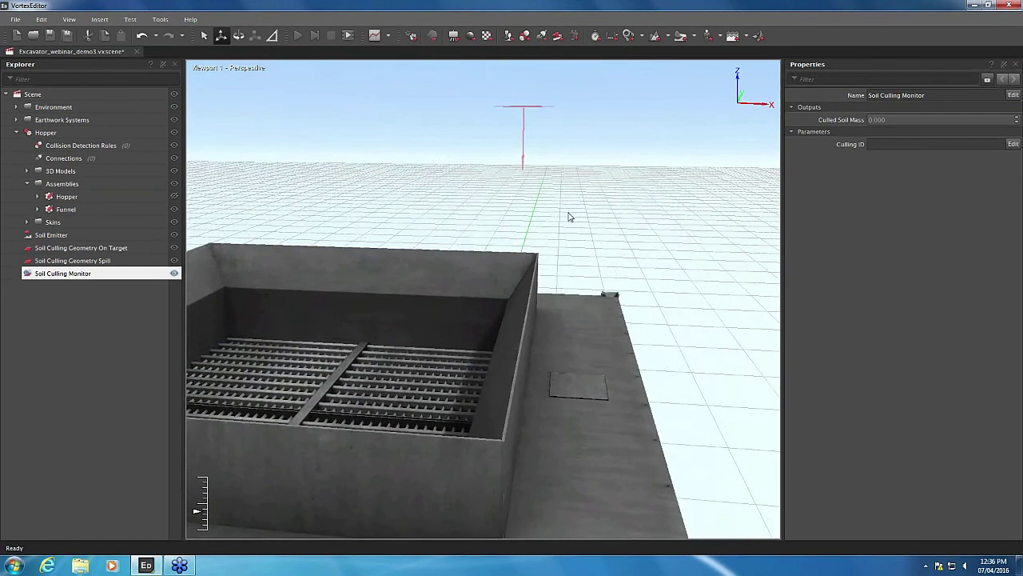
{"action": "middle_click_drag", "start_coordinate": [575, 209], "coordinate": [560, 229]}
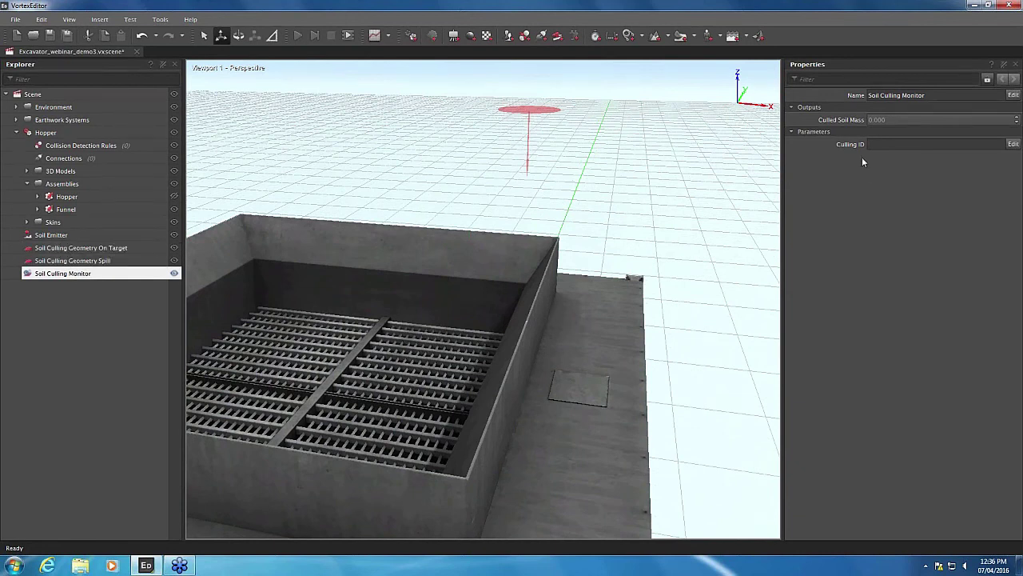
{"action": "type", "text": "5"}
{"action": "type", "text": "pill"}
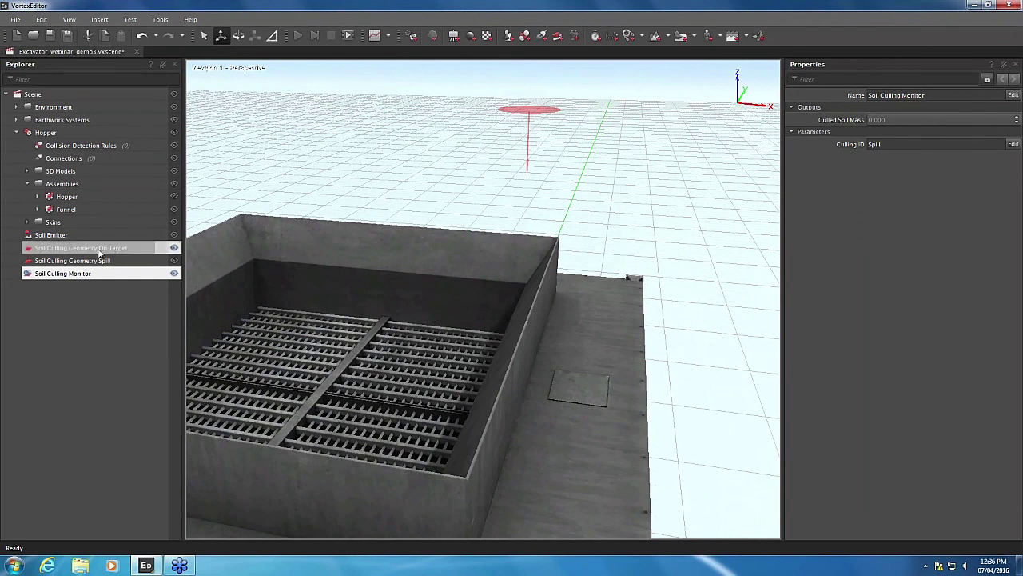
Step: Set the Culling ID of the Soil Culling Geometry Spill to "Spill"
{"action": "left_click", "coordinate": [60, 263]}
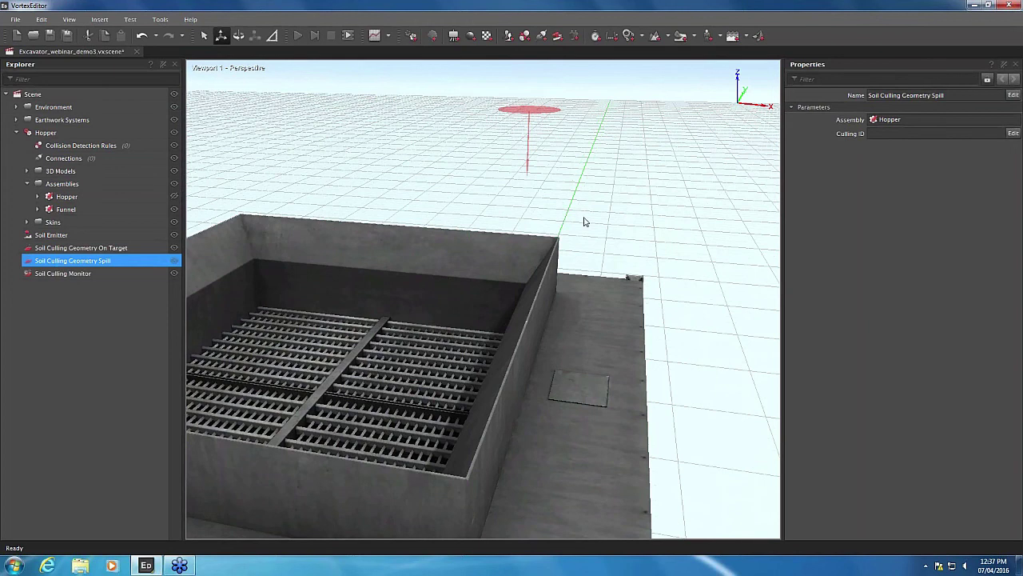
{"action": "left_click", "coordinate": [879, 132]}
{"action": "type", "text": "Spill"}
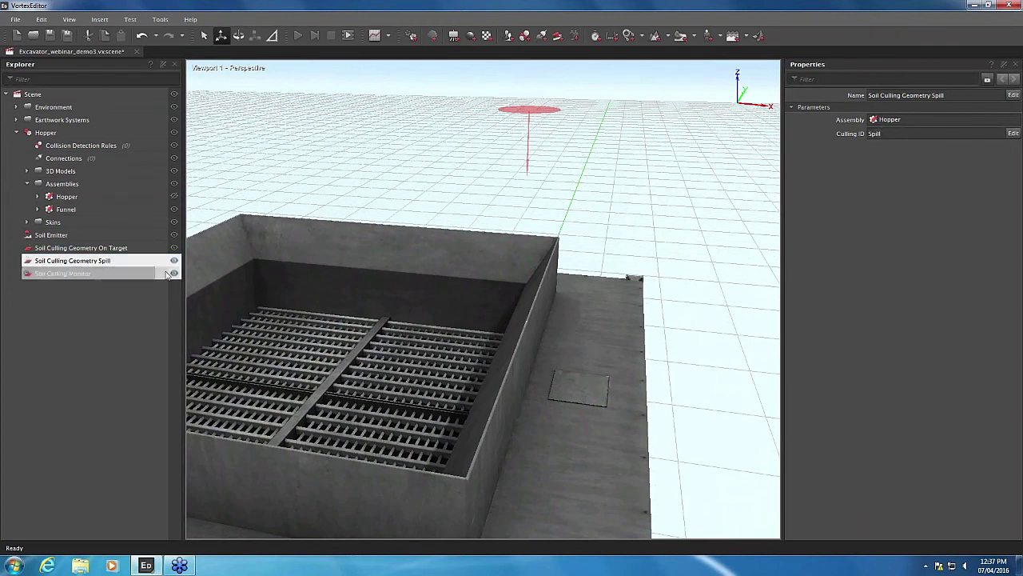
Step: Run the simulation with the Soil Culling Monitor selected, read its Culled Soil Mass output, and stop the test
{"action": "left_click", "coordinate": [121, 276]}
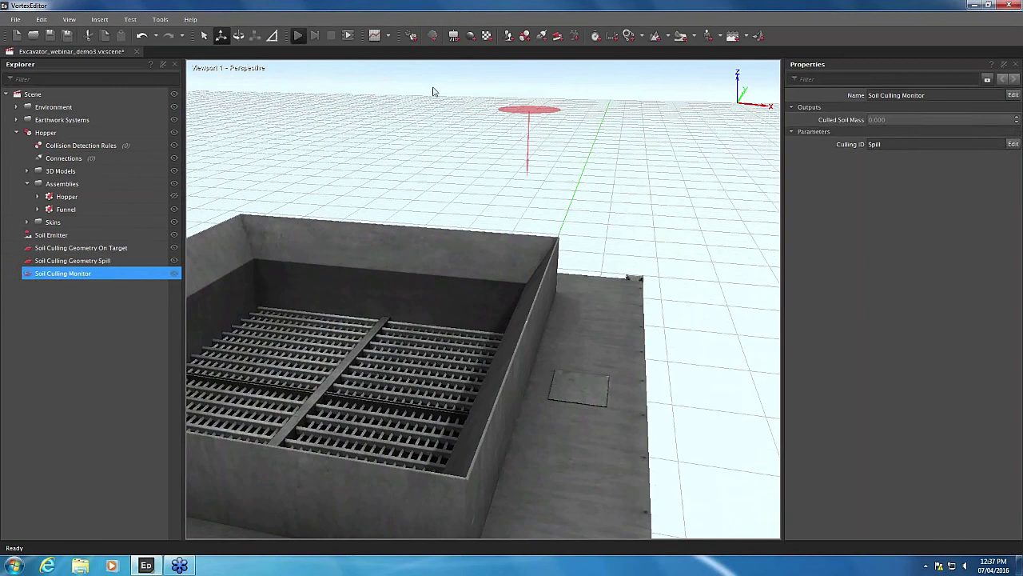
{"action": "key", "text": "F5"}
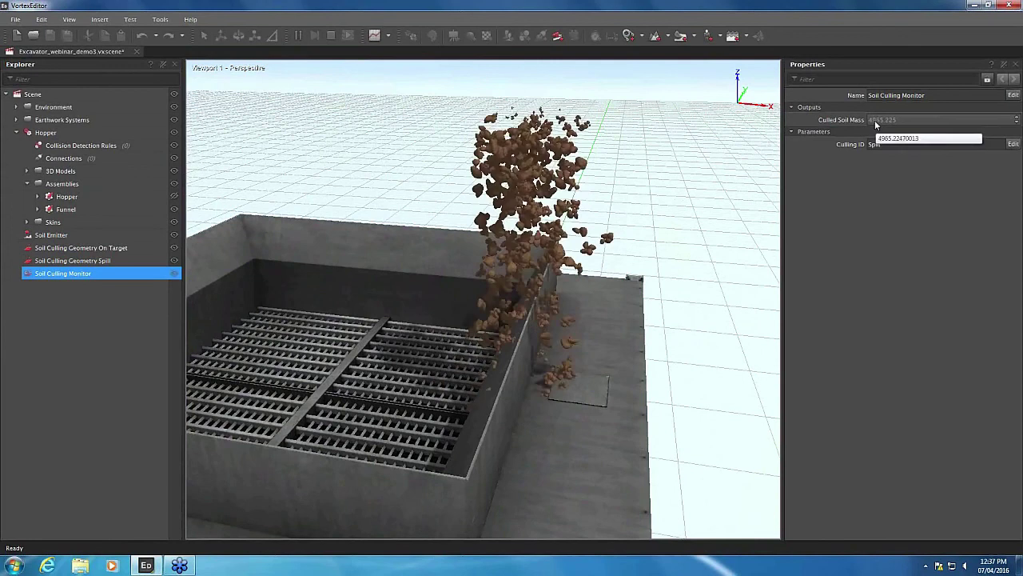
{"action": "left_click", "coordinate": [332, 41]}
Step: Rename the Soil Culling Monitor as "Soil Culling Monitor Spill"
{"action": "left_click", "coordinate": [104, 274]}
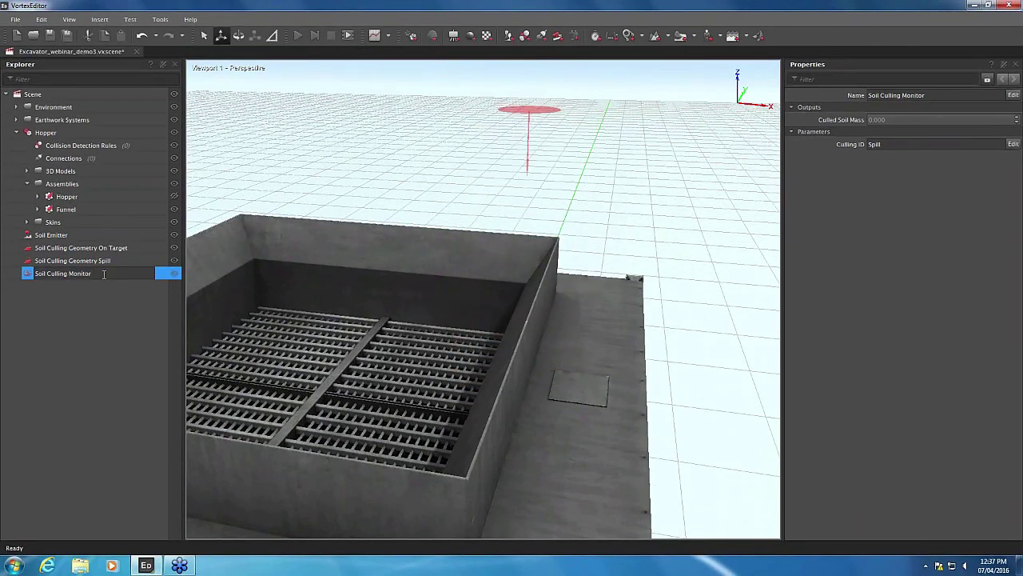
{"action": "type", "text": "Spill"}
{"action": "key", "text": "Return"}
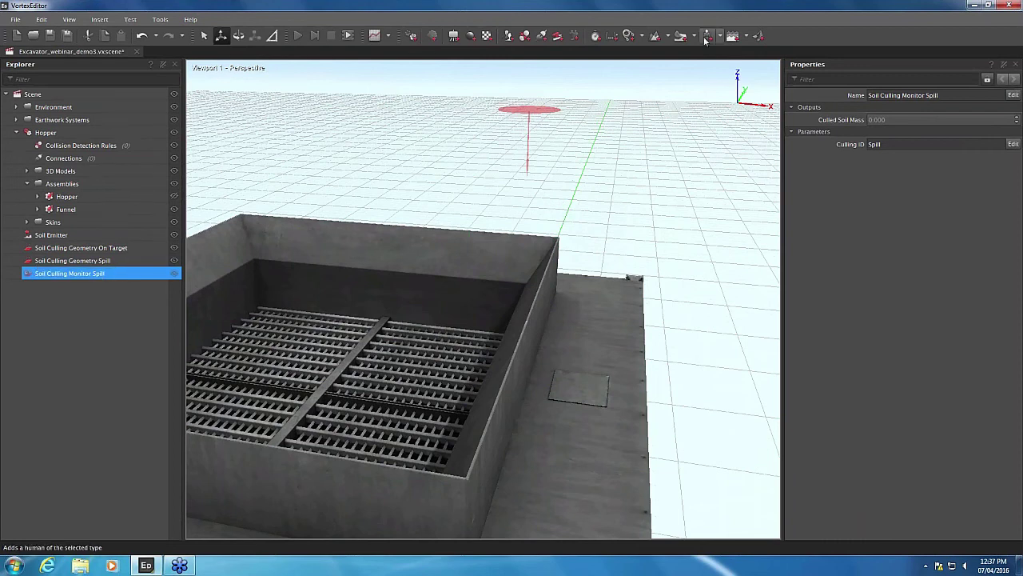
Step: Add a second Soil Culling Monitor to the scene and name it "Soil Culling Monitor On Target"
{"action": "left_click", "coordinate": [698, 37]}
{"action": "left_click", "coordinate": [703, 97]}
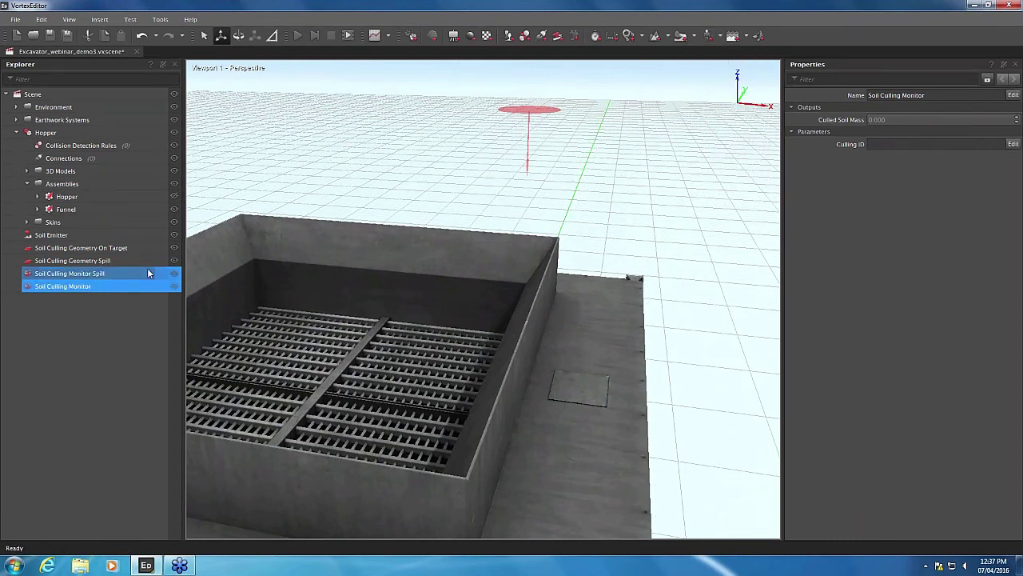
{"action": "left_click", "coordinate": [109, 289]}
{"action": "left_click", "coordinate": [109, 290]}
{"action": "type", "text": "On"}
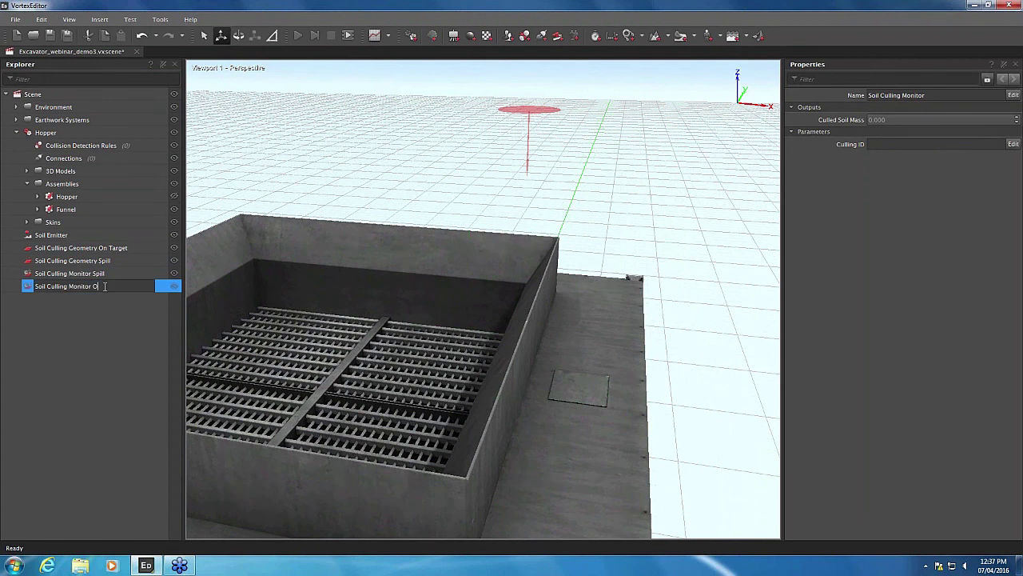
{"action": "type", "text": " Target"}
{"action": "key", "text": "Return"}
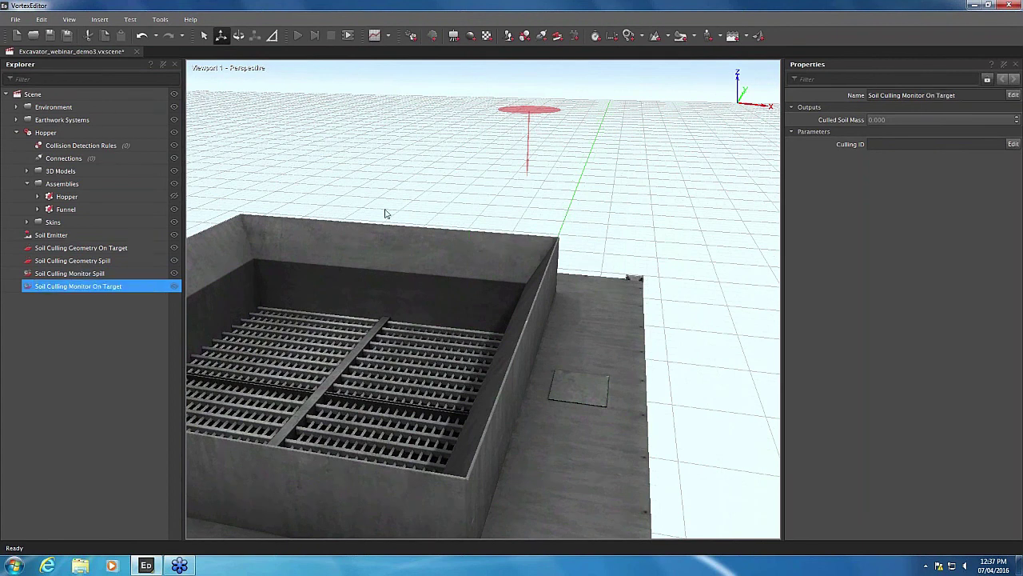
Step: Set the Culling ID of both Soil Culling Monitor On Target and Soil Culling Geometry On Target to "On Target"
{"action": "left_click", "coordinate": [791, 142]}
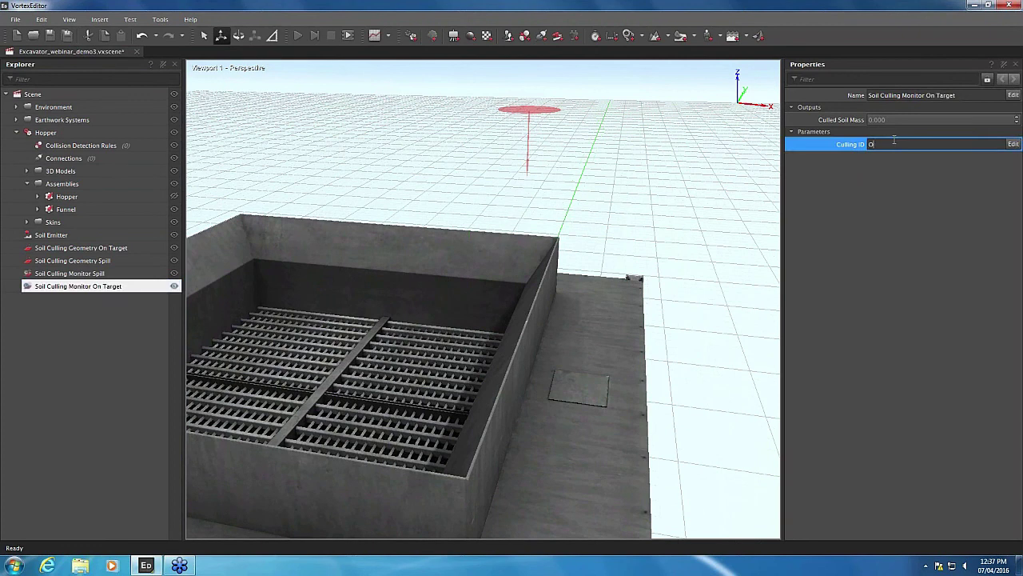
{"action": "type", "text": "On Target"}
{"action": "left_click", "coordinate": [113, 247]}
{"action": "left_click", "coordinate": [918, 133]}
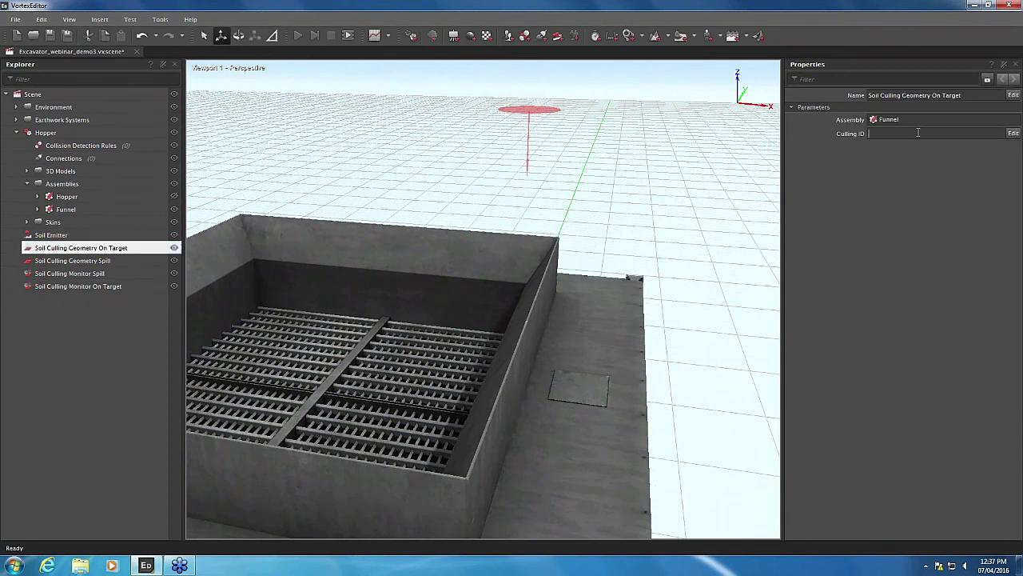
{"action": "type", "text": "On Target"}
{"action": "key", "text": "Return"}
Step: Run the simulation and read the Culled Soil Mass of the On Target and Spill monitors
{"action": "left_click", "coordinate": [301, 35]}
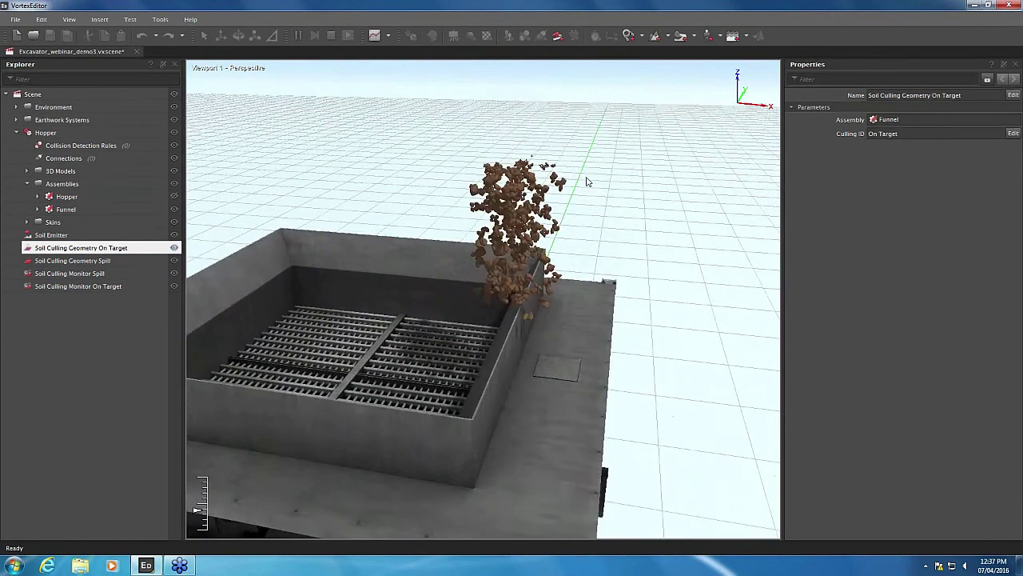
{"action": "left_click", "coordinate": [111, 288]}
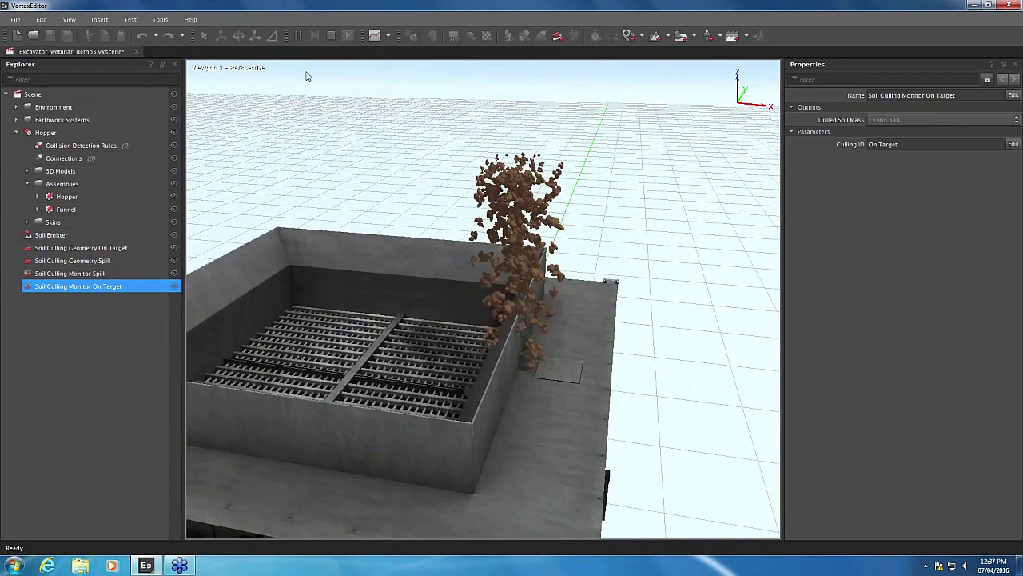
{"action": "key", "text": "Up"}
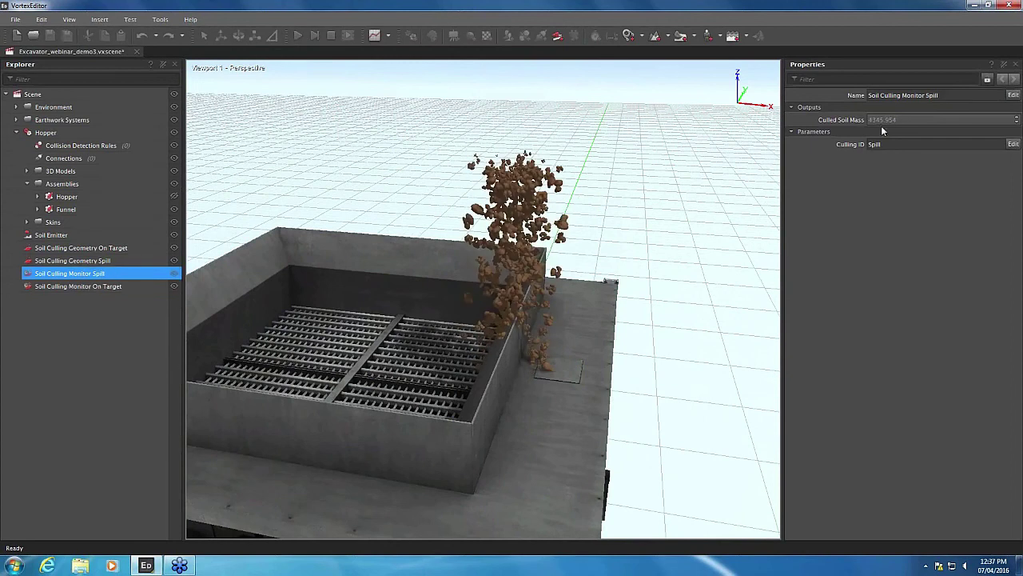
Step: Resume the simulation and plot the Culled Soil Mass output of Soil Culling Monitor Spill in a new plot window
{"action": "left_click", "coordinate": [299, 35]}
{"action": "left_click", "coordinate": [374, 36]}
{"action": "left_click_drag", "start_coordinate": [560, 184], "coordinate": [909, 166]}
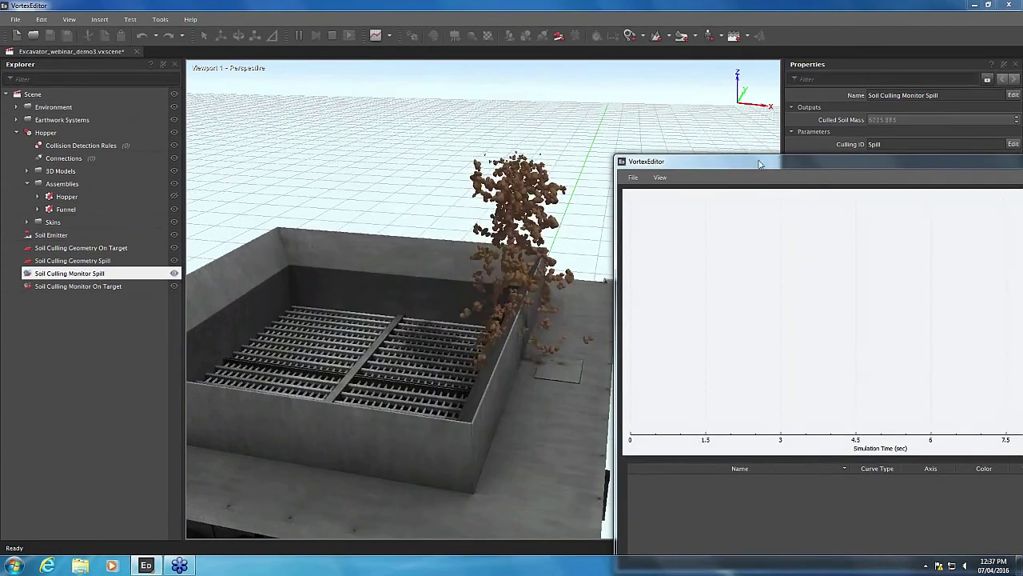
{"action": "left_click_drag", "start_coordinate": [730, 189], "coordinate": [29, 200]}
{"action": "left_click", "coordinate": [839, 120]}
{"action": "left_click_drag", "start_coordinate": [839, 120], "coordinate": [224, 320]}
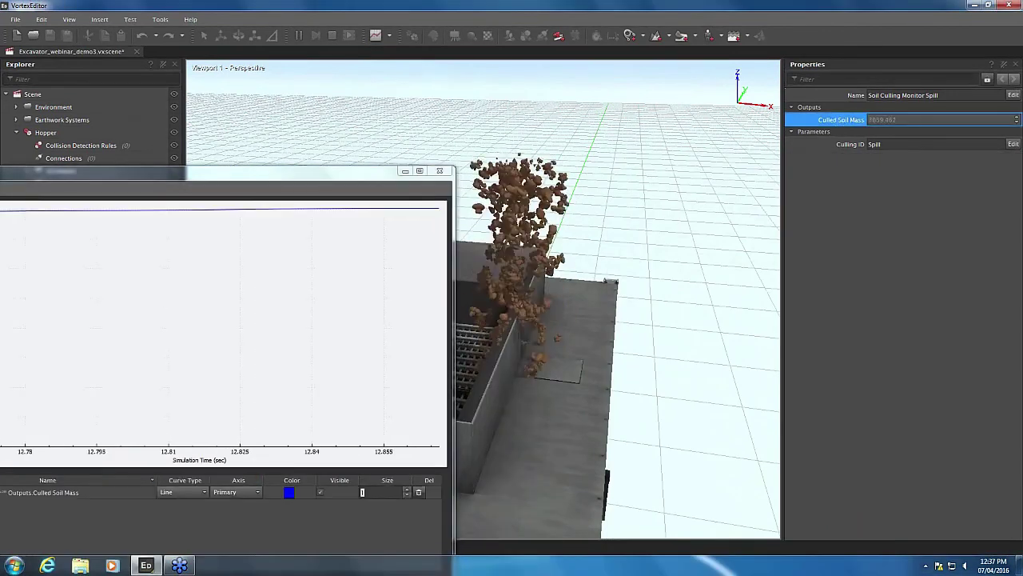
{"action": "left_click_drag", "start_coordinate": [244, 174], "coordinate": [827, 177]}
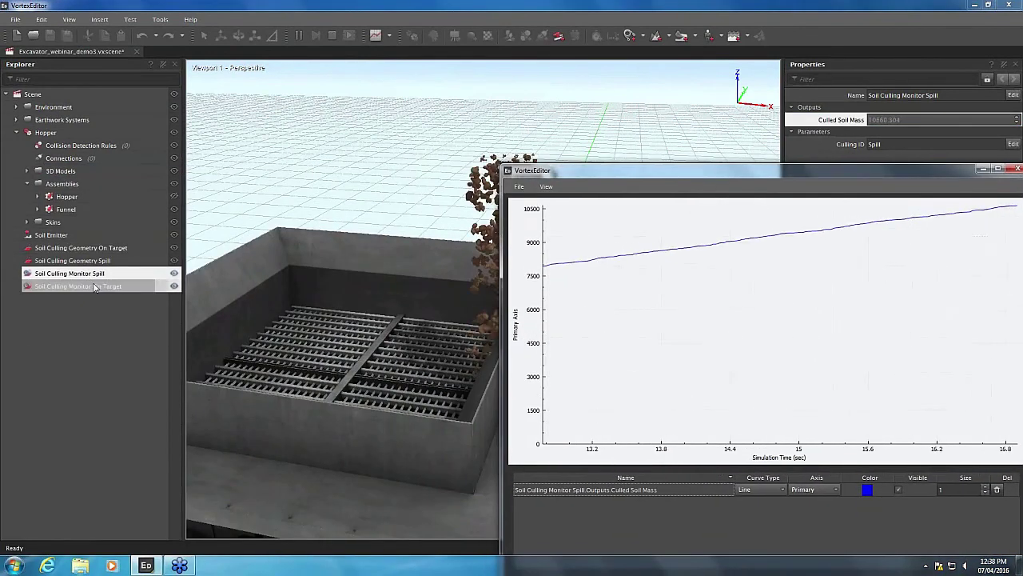
Step: Add the Culled Soil Mass of Soil Culling Monitor On Target to the plot, compare both curves, stop the simulation and minimize the plot
{"action": "left_click", "coordinate": [102, 284]}
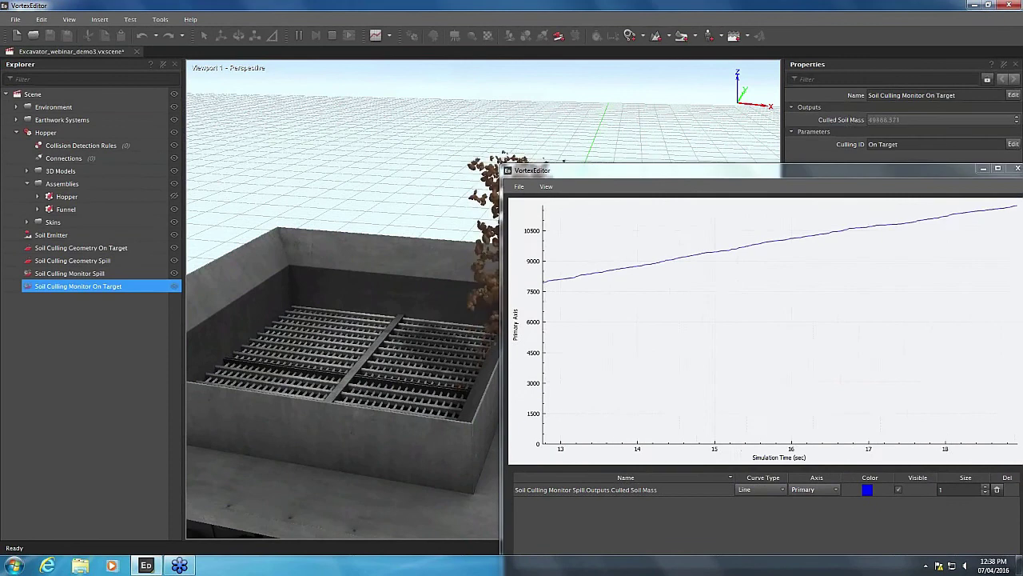
{"action": "left_click_drag", "start_coordinate": [841, 119], "coordinate": [694, 379]}
{"action": "left_click_drag", "start_coordinate": [826, 173], "coordinate": [235, 149]}
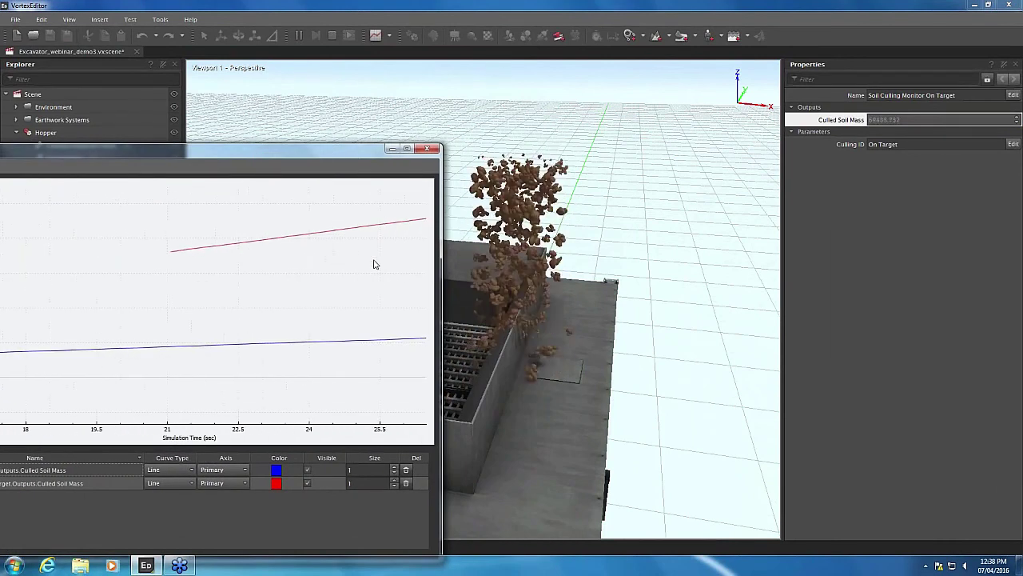
{"action": "left_click", "coordinate": [332, 35]}
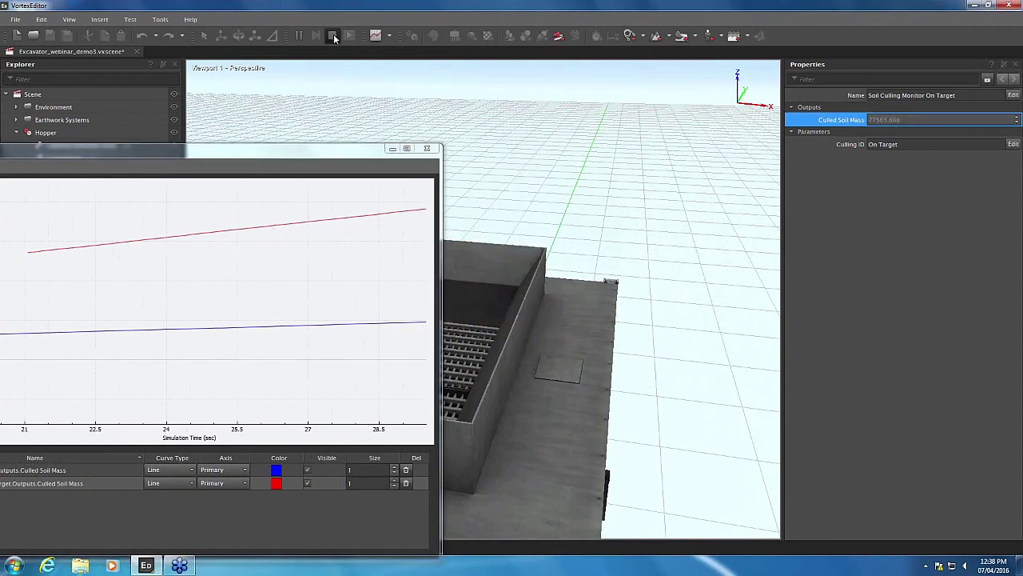
{"action": "left_click", "coordinate": [393, 151]}
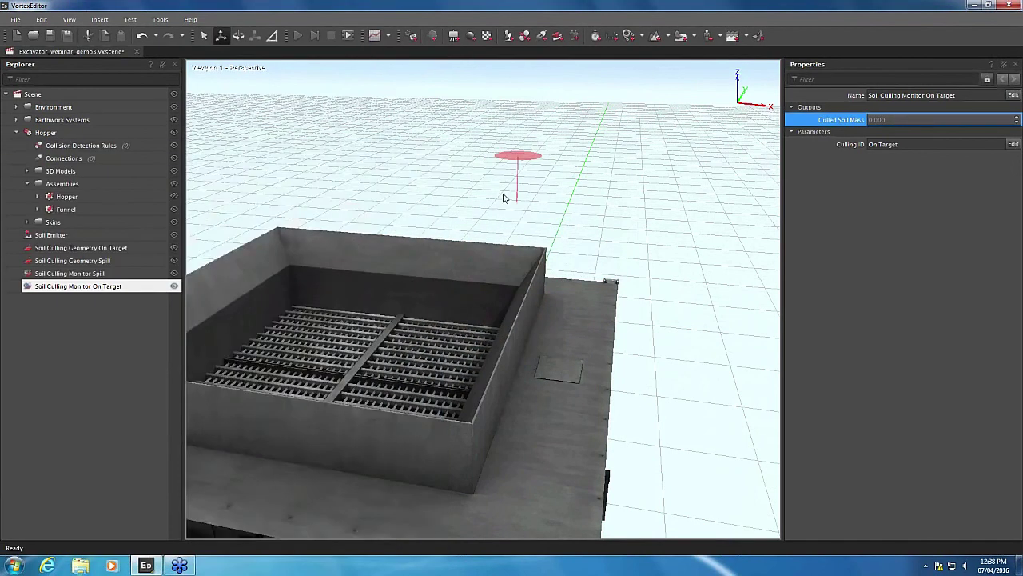
Step: Add a Soil Mass Sensor to the scene
{"action": "scroll", "coordinate": [507, 195], "scroll_direction": "up", "scroll_amount": 2}
{"action": "left_click", "coordinate": [685, 36]}
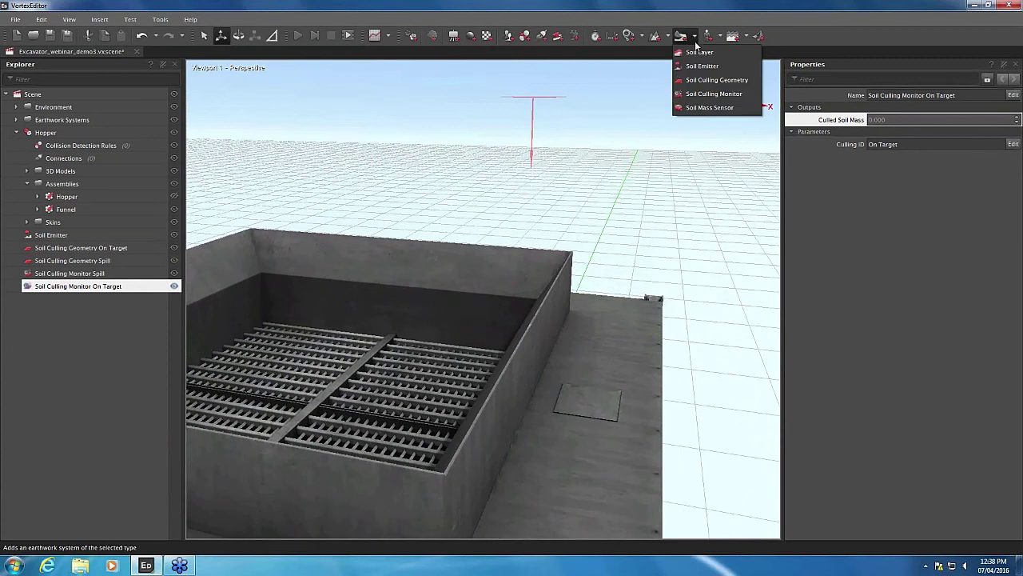
{"action": "left_click", "coordinate": [706, 110]}
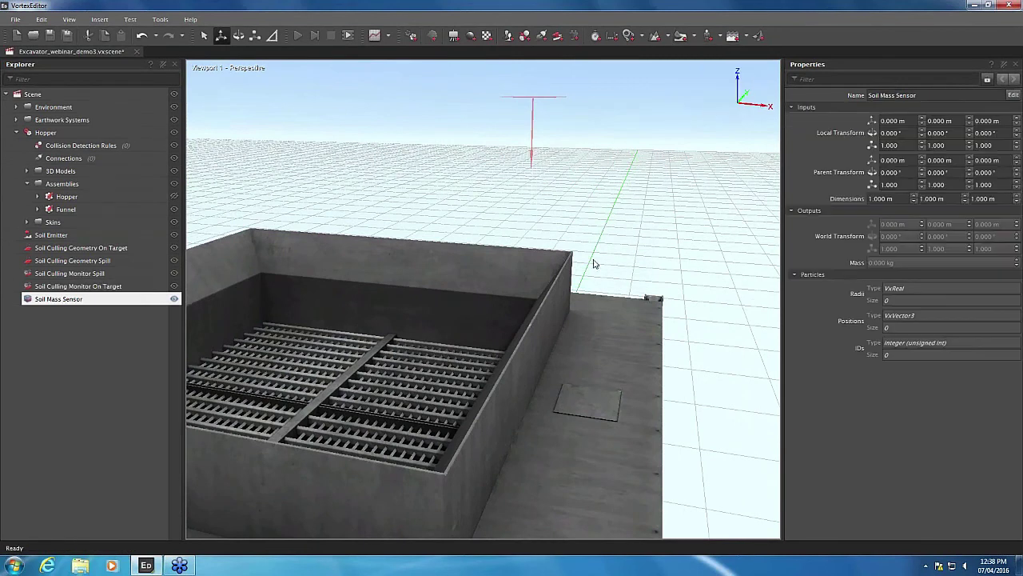
Step: Run the simulation with the Soil Mass Sensor selected, check its Mass output, and stop the test
{"action": "left_click", "coordinate": [297, 35]}
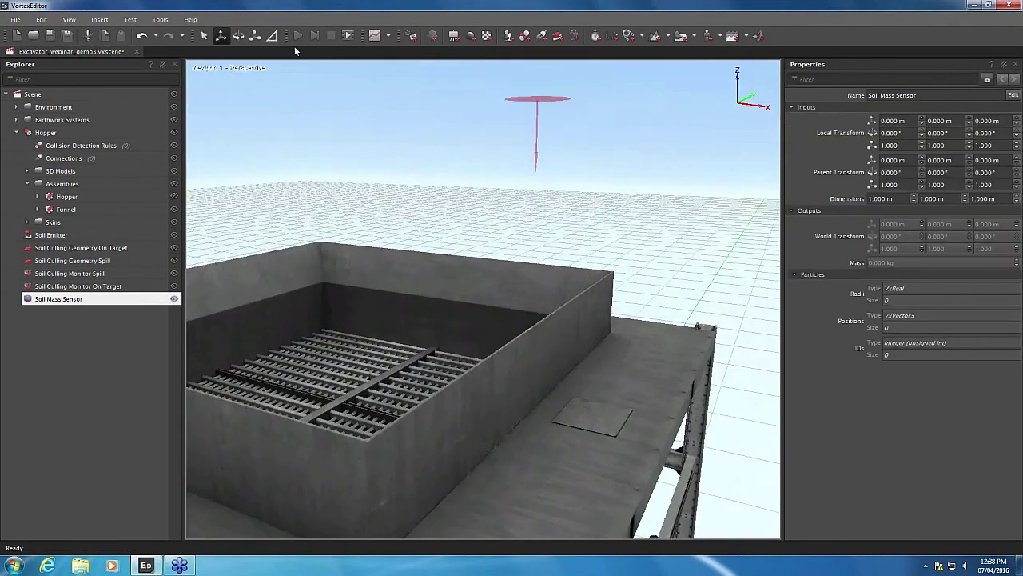
{"action": "left_click", "coordinate": [300, 36]}
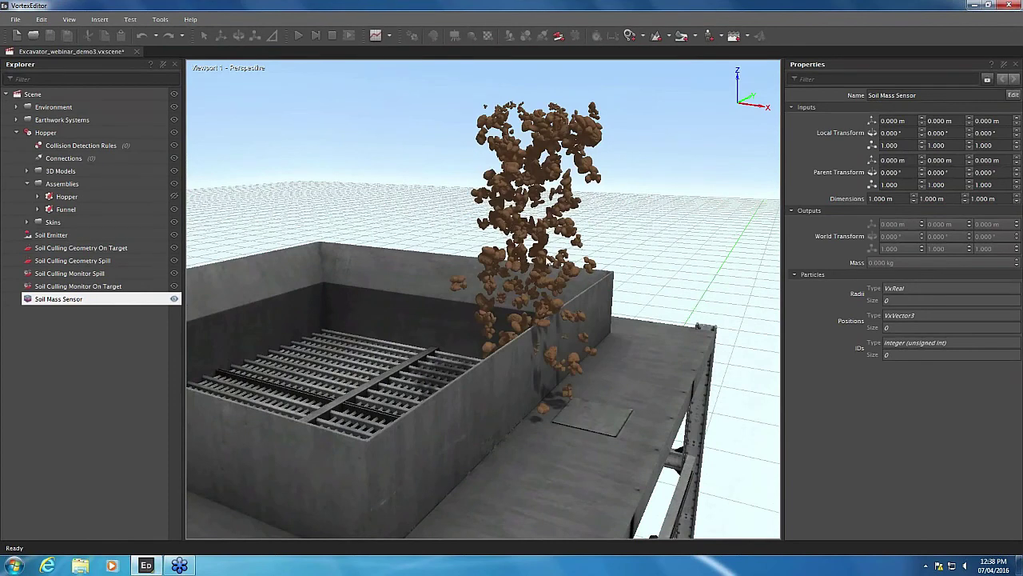
{"action": "left_click", "coordinate": [333, 37]}
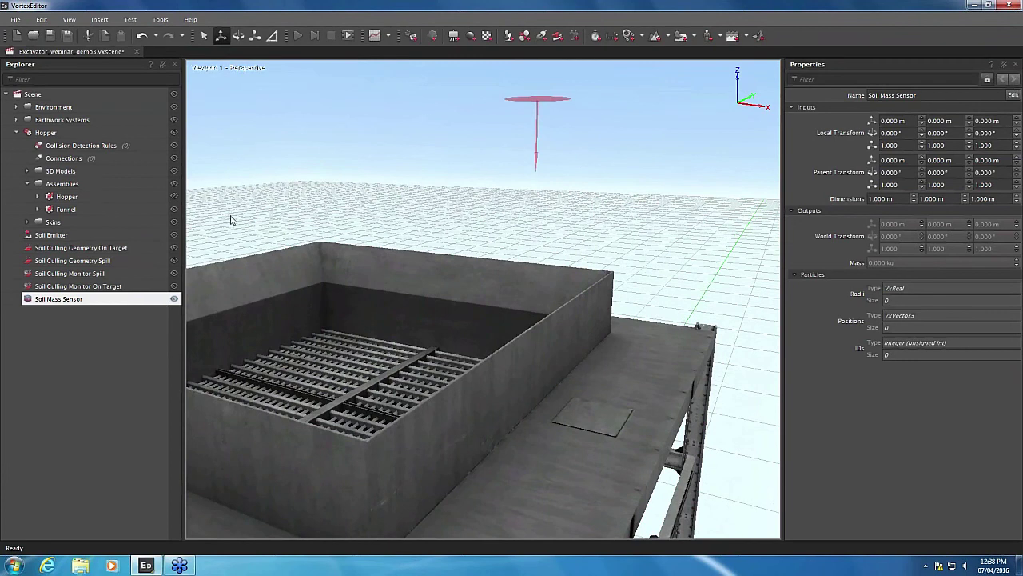
Step: Move the Soil Mass Sensor above the hopper's edge, below the soil emitter, at about X 4.34, Y 0.10, Z 16.5 m
{"action": "double_click", "coordinate": [109, 301]}
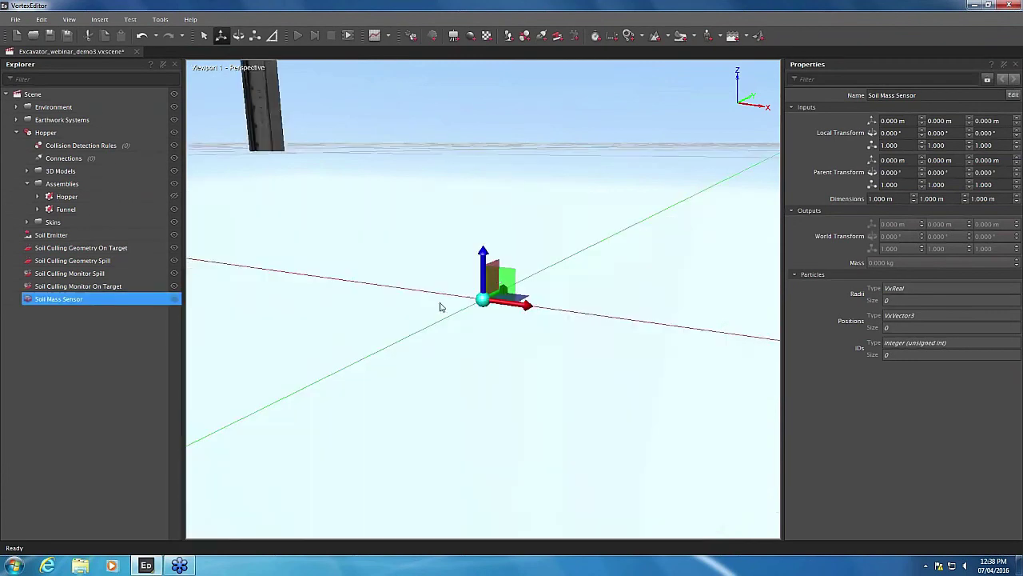
{"action": "scroll", "coordinate": [502, 278], "scroll_direction": "down", "scroll_amount": 6}
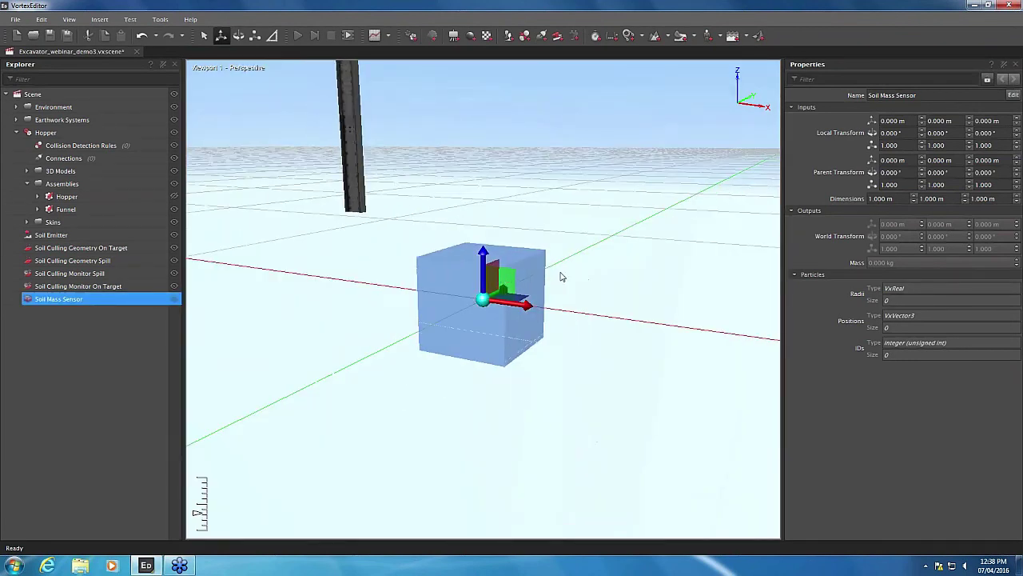
{"action": "middle_click_drag", "start_coordinate": [561, 277], "coordinate": [587, 273]}
{"action": "scroll", "coordinate": [586, 274], "scroll_direction": "down", "scroll_amount": 8}
{"action": "left_click_drag", "start_coordinate": [504, 298], "coordinate": [547, 141]}
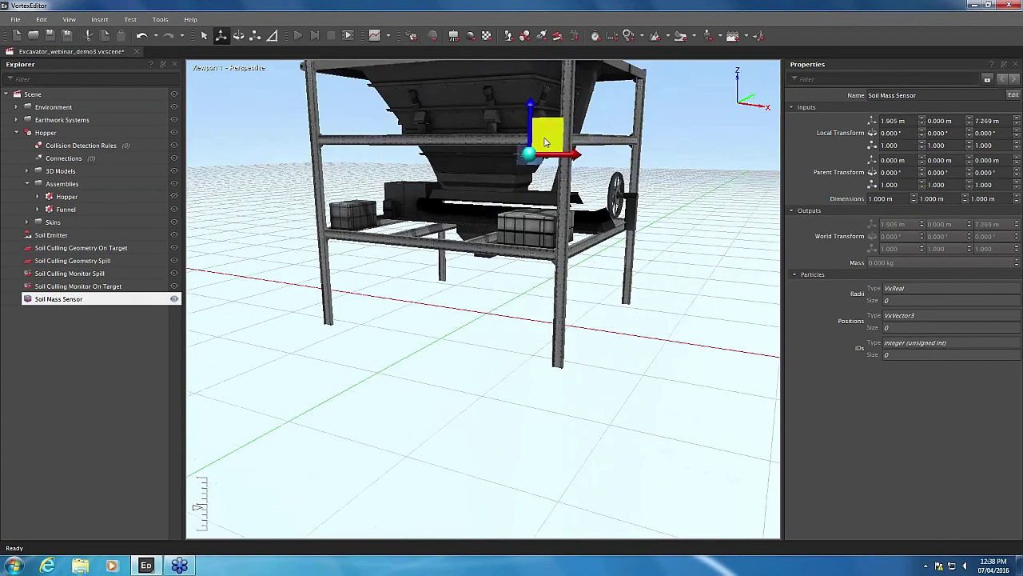
{"action": "scroll", "coordinate": [615, 118], "scroll_direction": "down", "scroll_amount": 4}
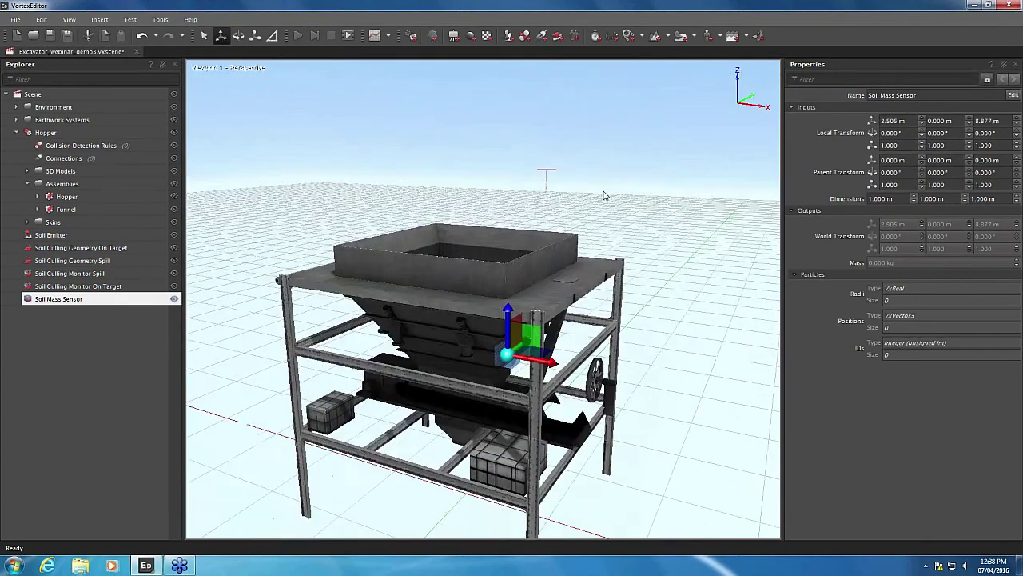
{"action": "left_click_drag", "start_coordinate": [562, 314], "coordinate": [583, 180]}
{"action": "scroll", "coordinate": [642, 197], "scroll_direction": "up", "scroll_amount": 6}
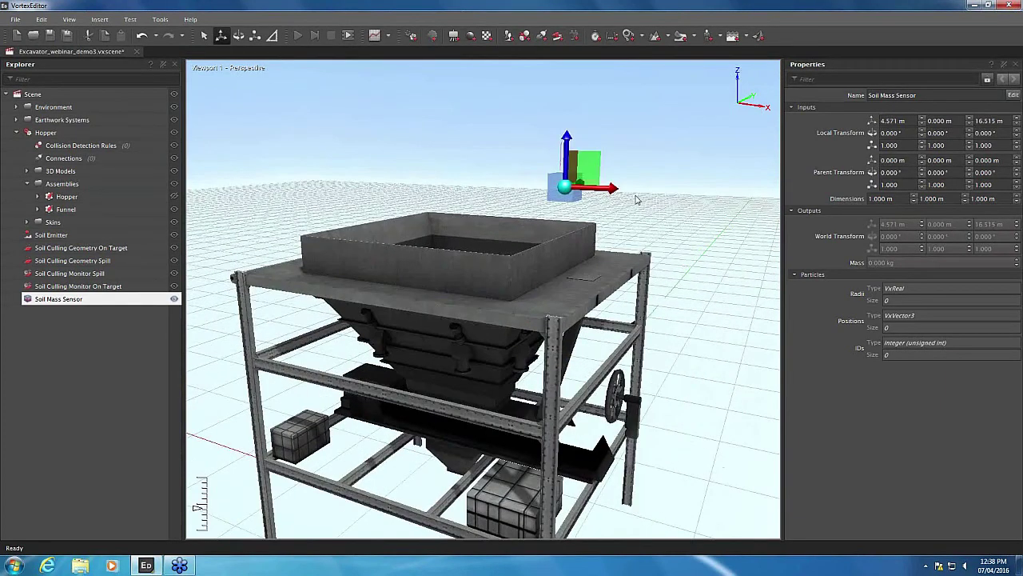
{"action": "middle_click_drag", "start_coordinate": [646, 197], "coordinate": [622, 440]}
{"action": "left_click_drag", "start_coordinate": [620, 444], "coordinate": [614, 434]}
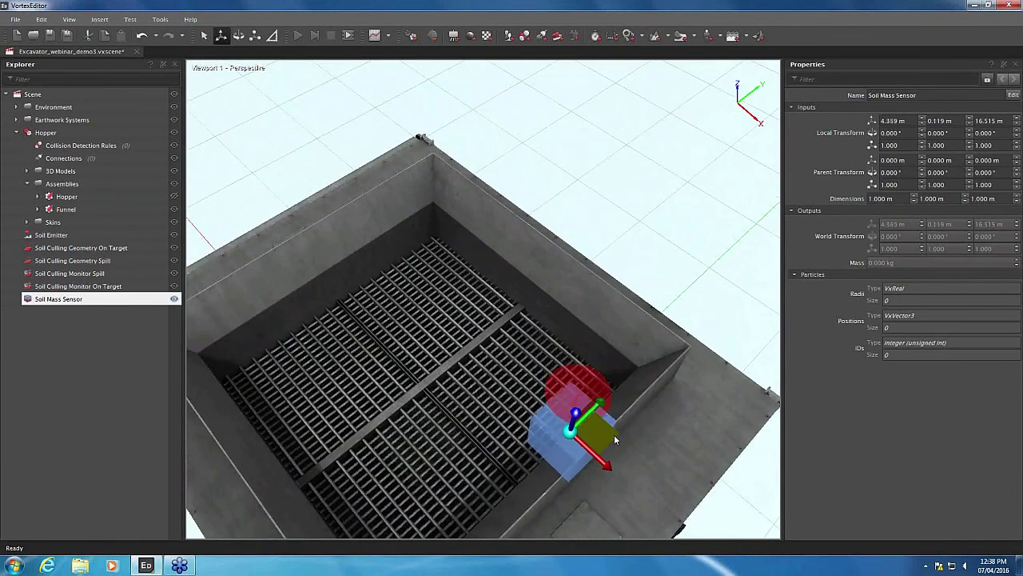
{"action": "middle_click_drag", "start_coordinate": [617, 410], "coordinate": [643, 269]}
Step: Resize the Soil Mass Sensor box around the emitter's falling soil to about 1.44 × 1.21 × 2.29 m
{"action": "key", "text": "r"}
{"action": "left_click_drag", "start_coordinate": [643, 269], "coordinate": [655, 270]}
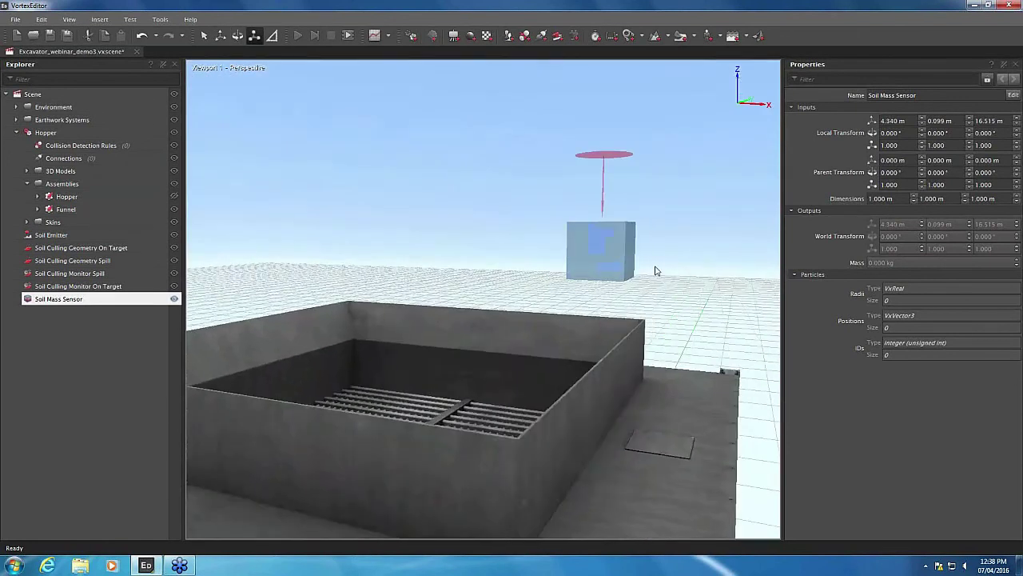
{"action": "middle_click_drag", "start_coordinate": [655, 270], "coordinate": [521, 233]}
{"action": "left_click_drag", "start_coordinate": [521, 233], "coordinate": [513, 235]}
{"action": "middle_click_drag", "start_coordinate": [514, 232], "coordinate": [553, 299]}
{"action": "left_click_drag", "start_coordinate": [557, 288], "coordinate": [557, 240]}
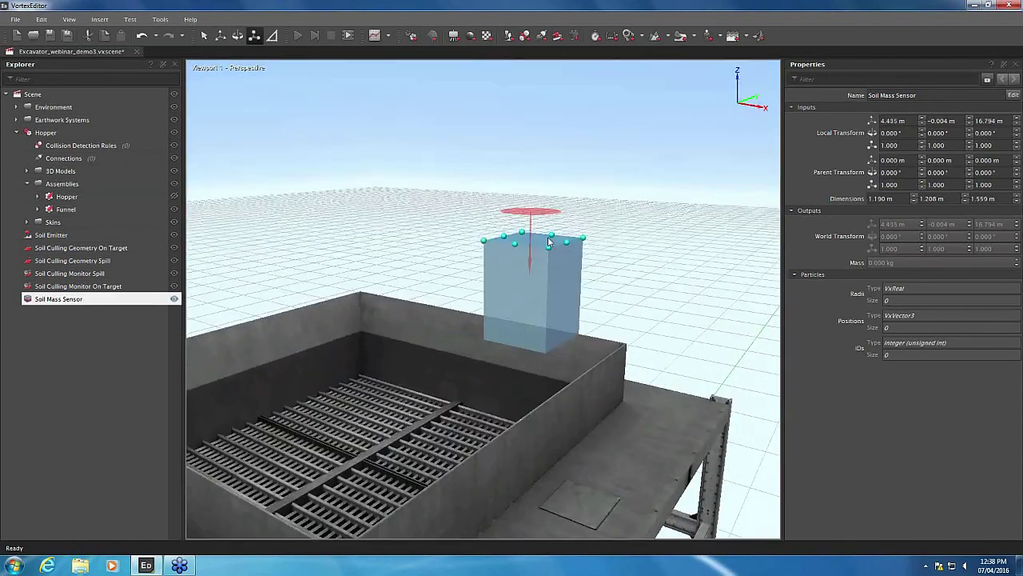
{"action": "middle_click_drag", "start_coordinate": [557, 278], "coordinate": [663, 267]}
{"action": "left_click_drag", "start_coordinate": [664, 268], "coordinate": [649, 268]}
{"action": "middle_click_drag", "start_coordinate": [649, 268], "coordinate": [655, 208]}
{"action": "left_click_drag", "start_coordinate": [655, 208], "coordinate": [656, 238]}
{"action": "middle_click_drag", "start_coordinate": [688, 192], "coordinate": [565, 272]}
Step: Run the simulation, turn on the Accessory display of the Soil Mass Sensor, and pause the simulation
{"action": "left_click", "coordinate": [298, 35]}
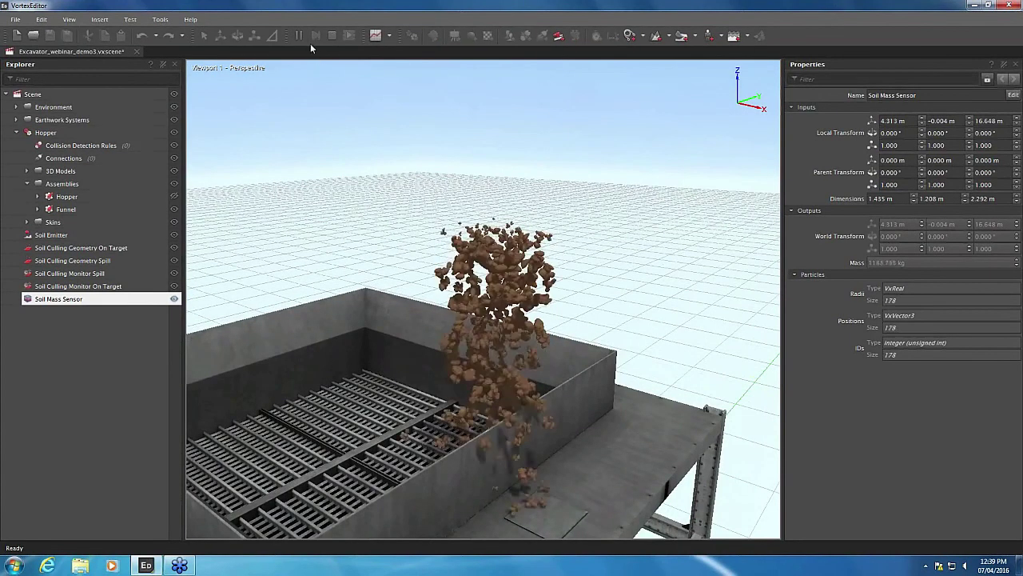
{"action": "left_click", "coordinate": [174, 298]}
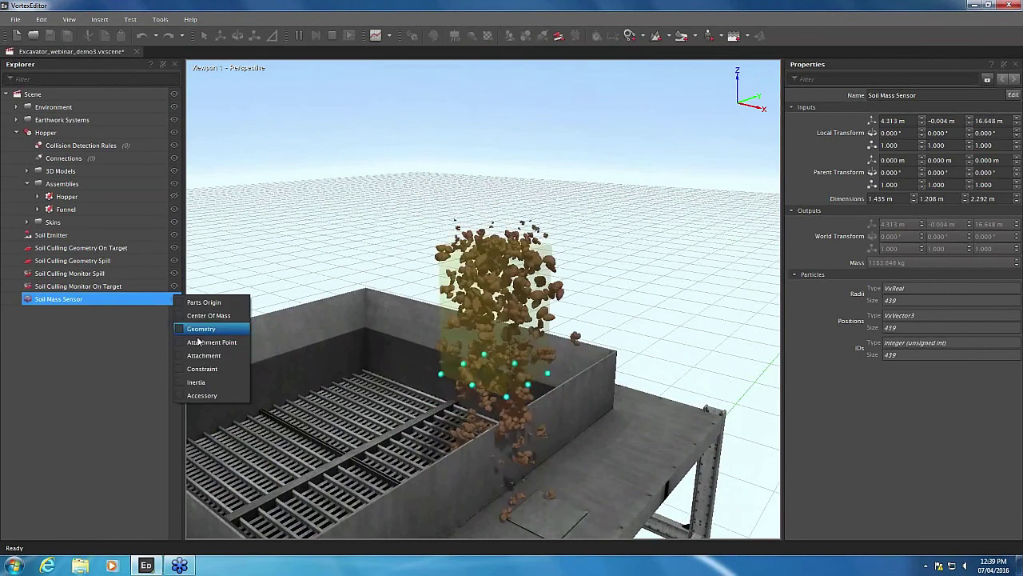
{"action": "left_click", "coordinate": [196, 395]}
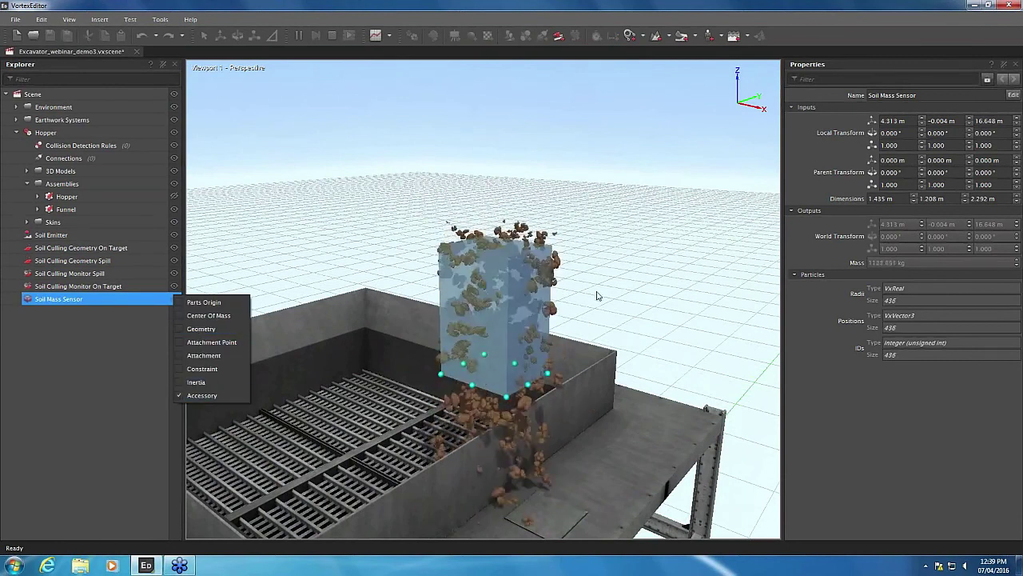
{"action": "left_click", "coordinate": [297, 35]}
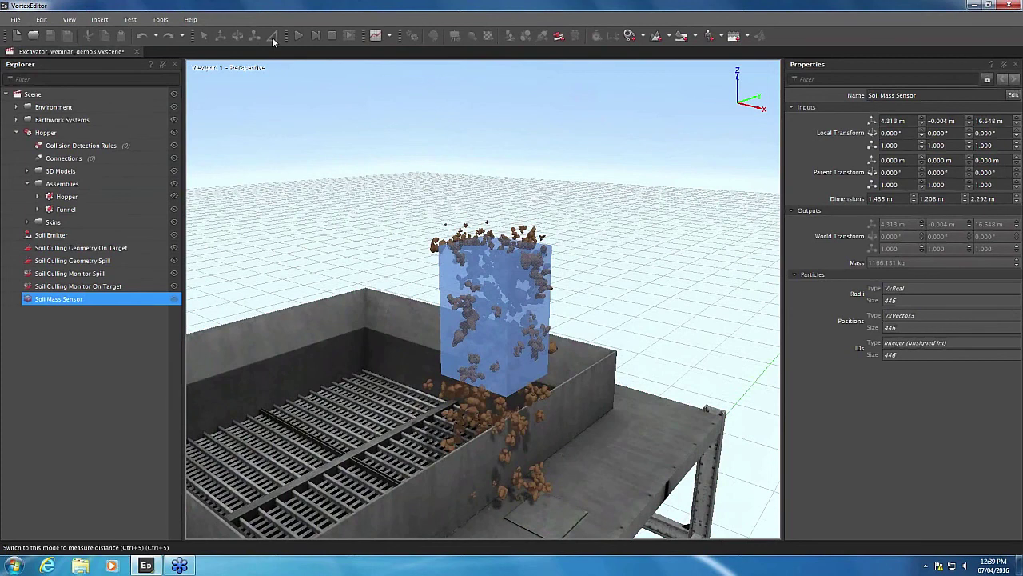
Step: Plot the Mass output of the Soil Mass Sensor in a new plot window and resume the simulation to watch its curve
{"action": "left_click", "coordinate": [372, 36]}
{"action": "left_click", "coordinate": [854, 264]}
{"action": "left_click_drag", "start_coordinate": [853, 267], "coordinate": [443, 312]}
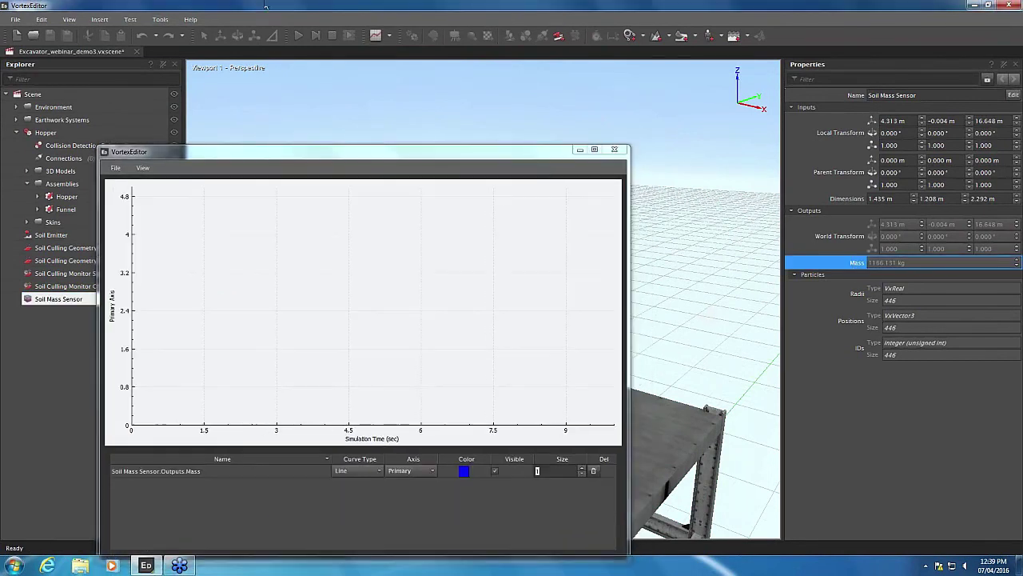
{"action": "left_click", "coordinate": [296, 37]}
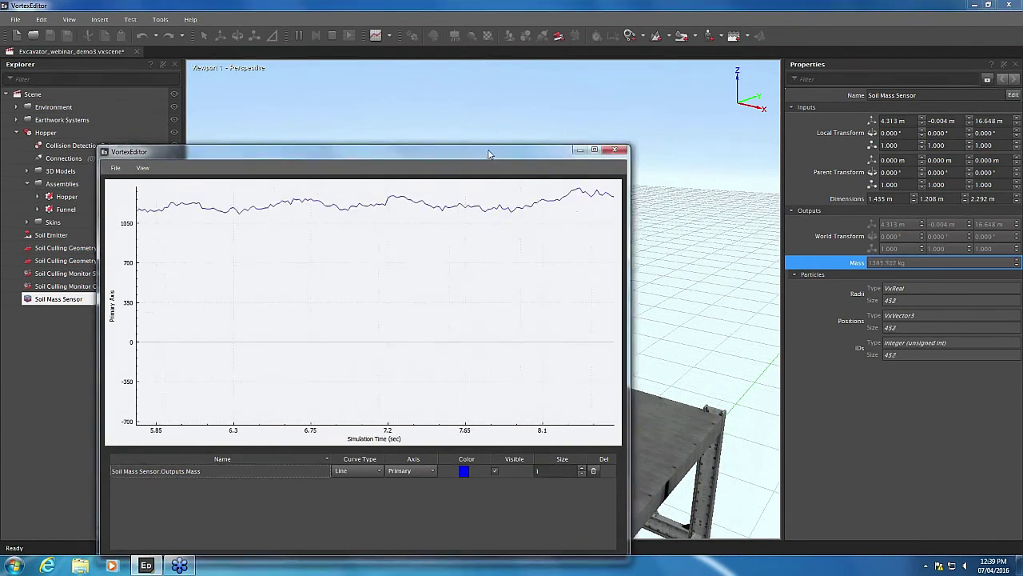
{"action": "left_click_drag", "start_coordinate": [487, 155], "coordinate": [610, 132]}
Step: Add the Culled Soil Mass of Soil Culling Monitor Spill to the plot, compare both curves, stop the simulation and close the plot
{"action": "left_click", "coordinate": [108, 274]}
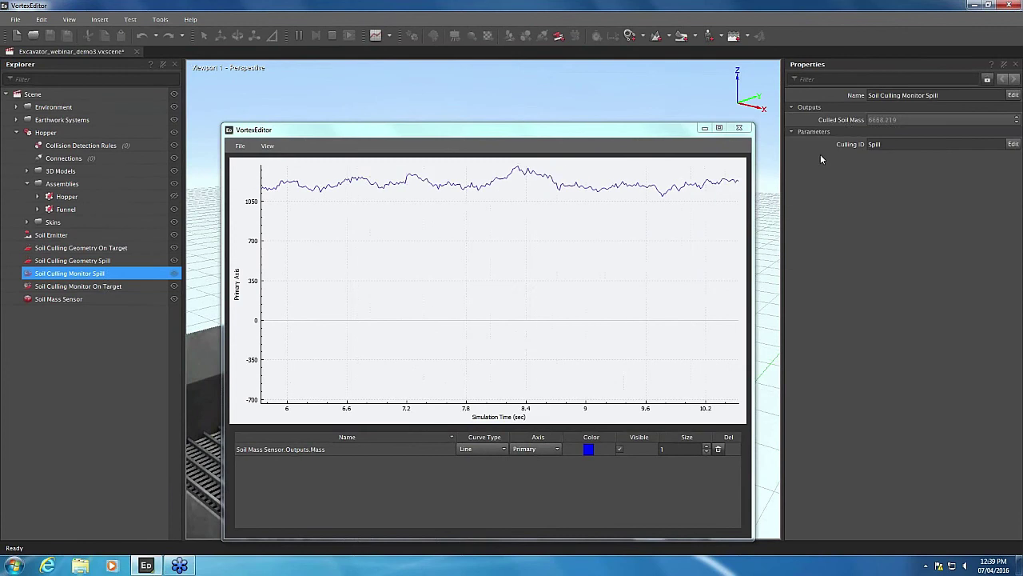
{"action": "left_click_drag", "start_coordinate": [843, 120], "coordinate": [687, 223]}
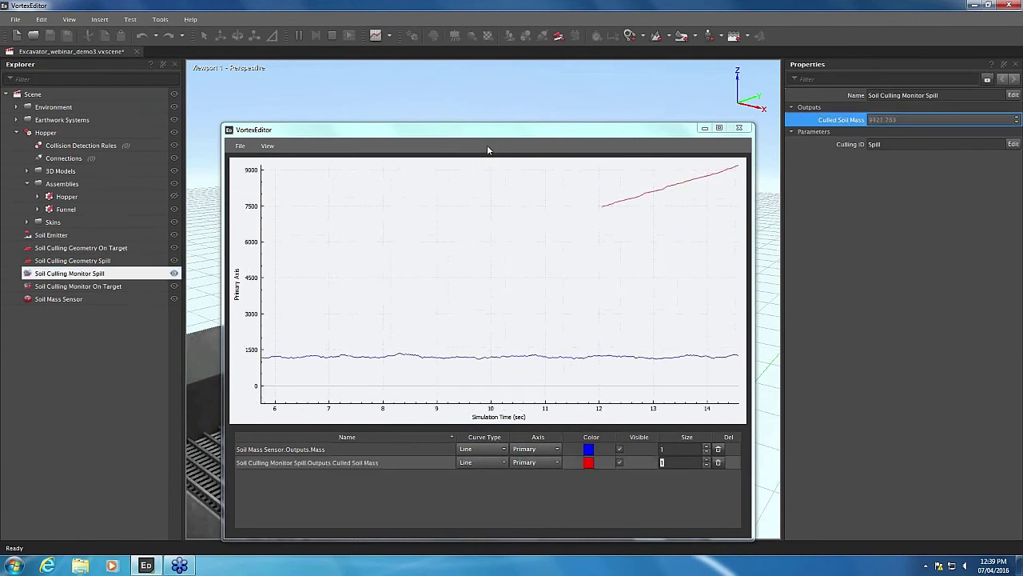
{"action": "left_click", "coordinate": [332, 35]}
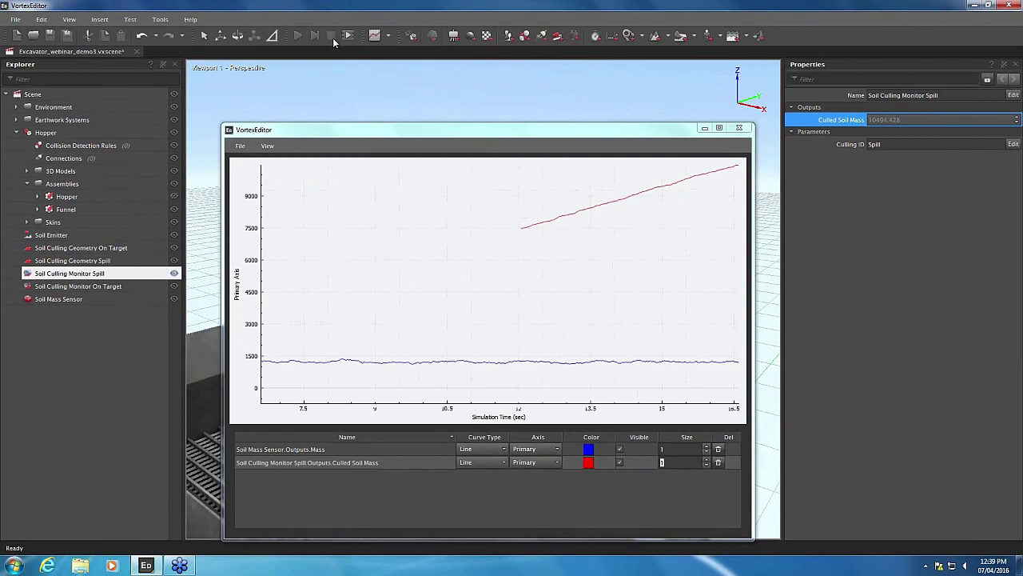
{"action": "left_click", "coordinate": [745, 129]}
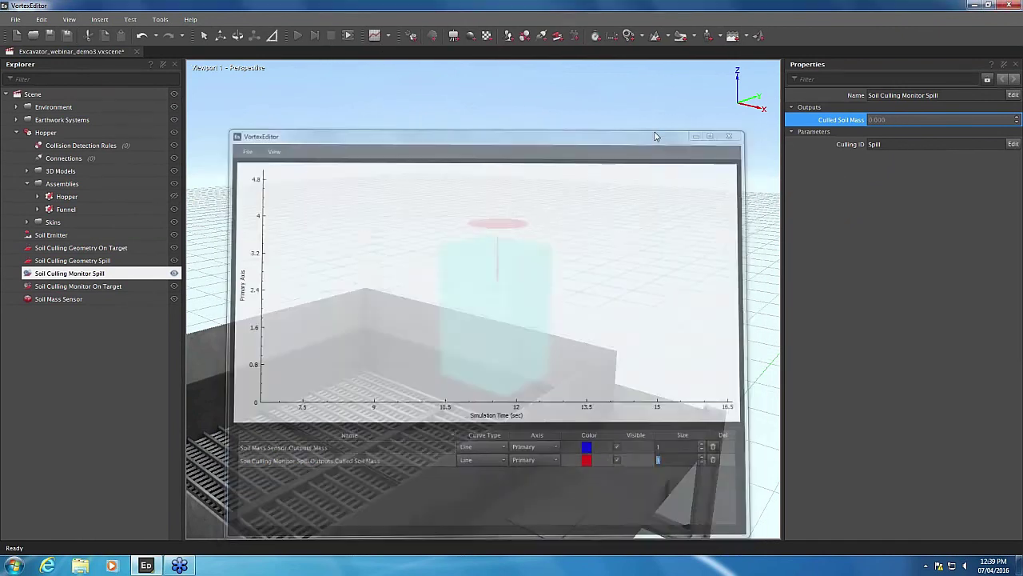